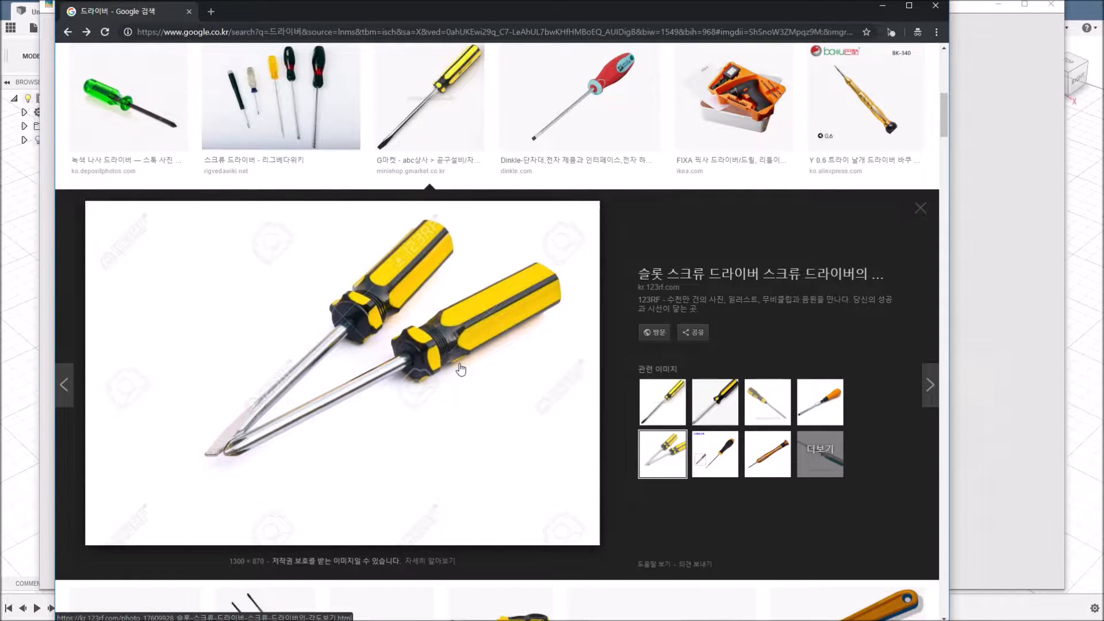
- Examine the handles in the rendered screwdriver picture, marking the hexagonal end, the extrusion direction and the revolved side profile
{"action": "left_click", "coordinate": [50, 323]}
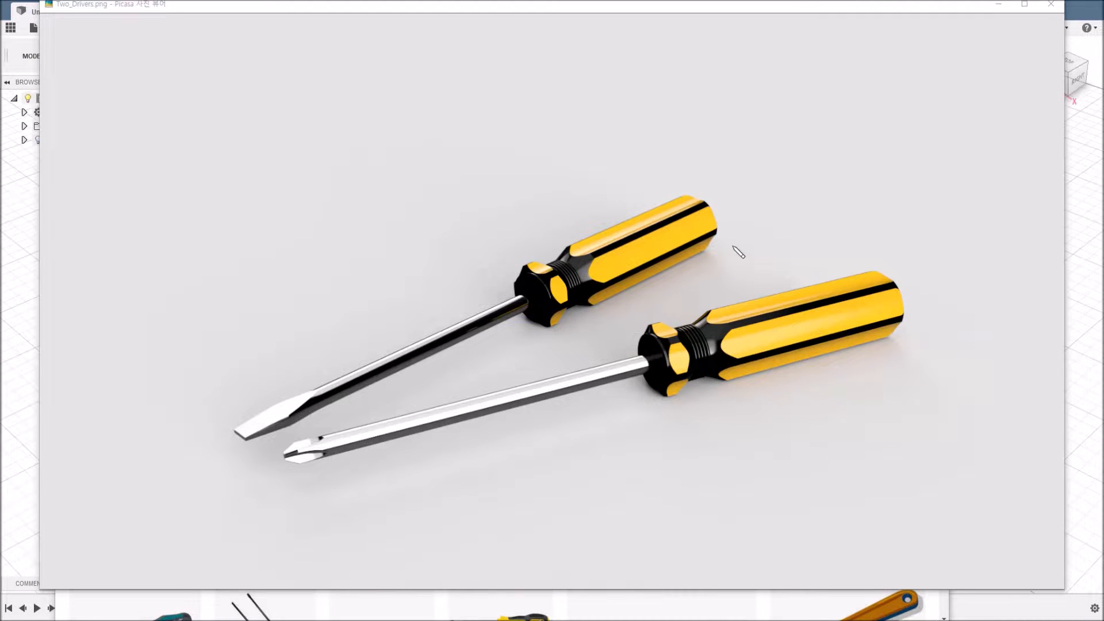
{"action": "mouse_move", "coordinate": [684, 195]}
{"action": "left_mouse_down"}
{"action": "mouse_move", "coordinate": [706, 201]}
{"action": "mouse_move", "coordinate": [717, 231]}
{"action": "mouse_move", "coordinate": [697, 247]}
{"action": "mouse_move", "coordinate": [685, 236]}
{"action": "mouse_move", "coordinate": [674, 216]}
{"action": "mouse_move", "coordinate": [686, 215]}
{"action": "mouse_move", "coordinate": [683, 194]}
{"action": "mouse_move", "coordinate": [676, 217]}
{"action": "left_mouse_up"}
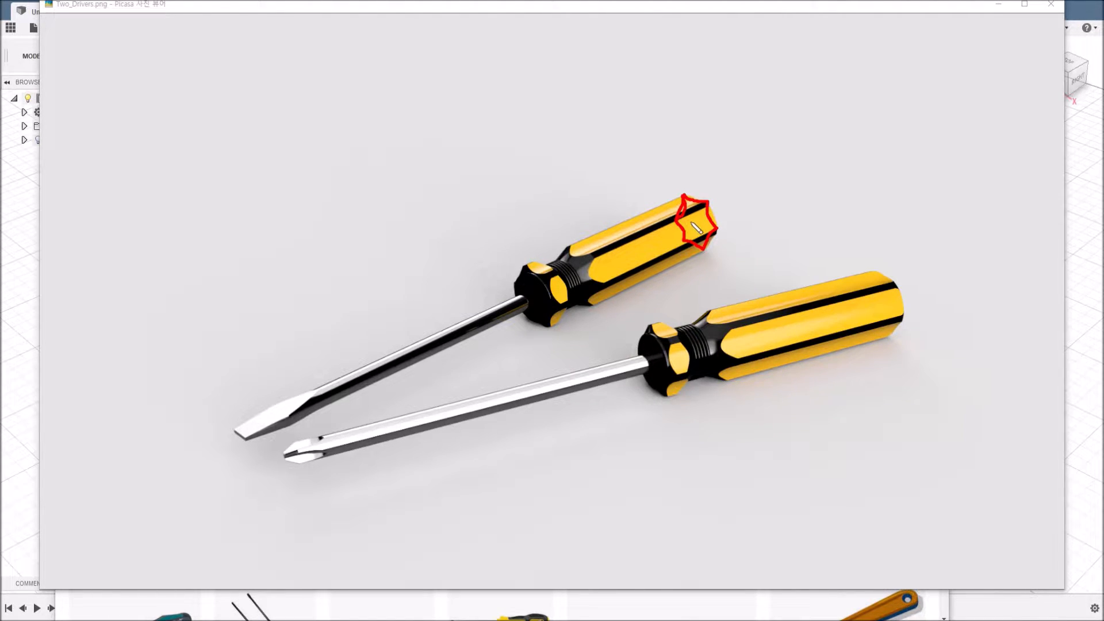
{"action": "mouse_move", "coordinate": [696, 225]}
{"action": "left_mouse_down"}
{"action": "mouse_move", "coordinate": [538, 296]}
{"action": "mouse_move", "coordinate": [557, 302]}
{"action": "left_mouse_up"}
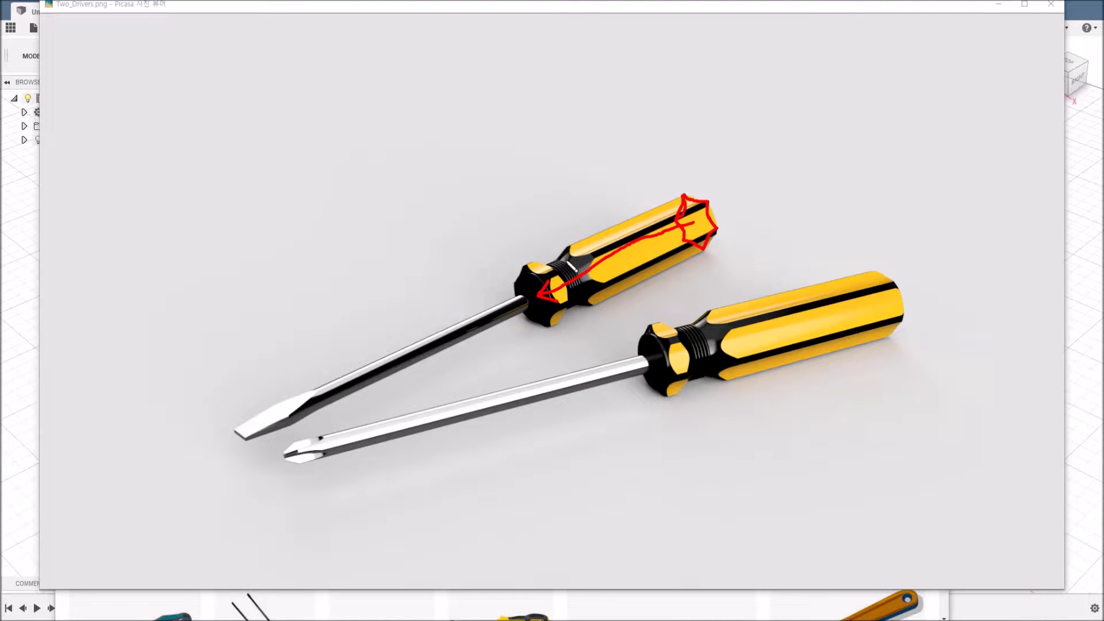
{"action": "mouse_move", "coordinate": [568, 245]}
{"action": "left_mouse_down"}
{"action": "mouse_move", "coordinate": [536, 263]}
{"action": "mouse_move", "coordinate": [575, 285]}
{"action": "left_mouse_up"}
{"action": "mouse_move", "coordinate": [647, 323]}
{"action": "left_mouse_down"}
{"action": "mouse_move", "coordinate": [651, 362]}
{"action": "mouse_move", "coordinate": [899, 310]}
{"action": "mouse_move", "coordinate": [890, 284]}
{"action": "mouse_move", "coordinate": [863, 278]}
{"action": "mouse_move", "coordinate": [710, 307]}
{"action": "mouse_move", "coordinate": [698, 329]}
{"action": "mouse_move", "coordinate": [643, 326]}
{"action": "left_mouse_up"}
{"action": "mouse_move", "coordinate": [764, 328]}
{"action": "left_mouse_down"}
{"action": "mouse_move", "coordinate": [781, 362]}
{"action": "mouse_move", "coordinate": [757, 376]}
{"action": "mouse_move", "coordinate": [771, 386]}
{"action": "left_mouse_up"}
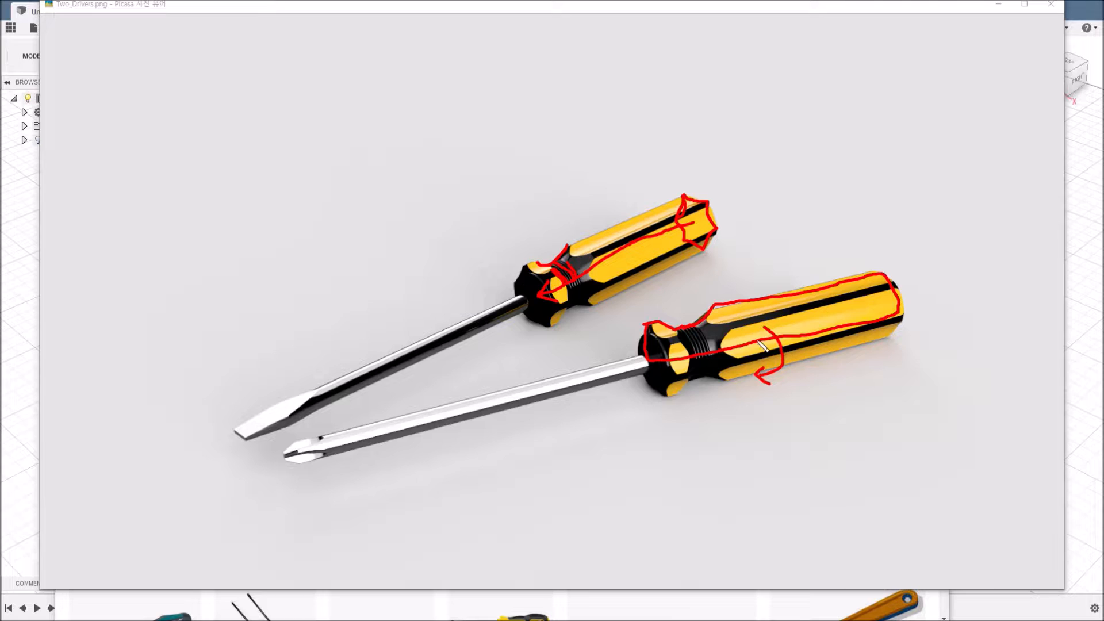
{"action": "mouse_move", "coordinate": [714, 321]}
{"action": "left_mouse_down"}
{"action": "mouse_move", "coordinate": [875, 287]}
{"action": "mouse_move", "coordinate": [866, 304]}
{"action": "left_mouse_up"}
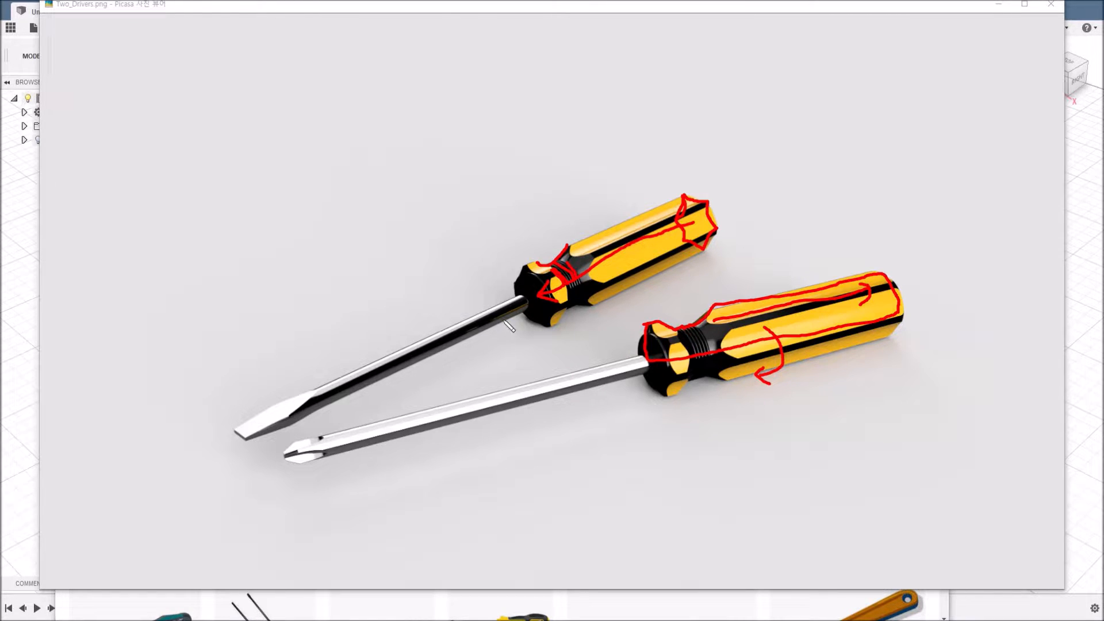
- Examine the shafts in the rendered picture, marking the round section, its extrusion direction and the revolved outline, then clear the markings
{"action": "mouse_move", "coordinate": [515, 296]}
{"action": "left_mouse_down"}
{"action": "mouse_move", "coordinate": [525, 305]}
{"action": "mouse_move", "coordinate": [520, 295]}
{"action": "mouse_move", "coordinate": [351, 373]}
{"action": "mouse_move", "coordinate": [360, 361]}
{"action": "mouse_move", "coordinate": [373, 377]}
{"action": "left_mouse_up"}
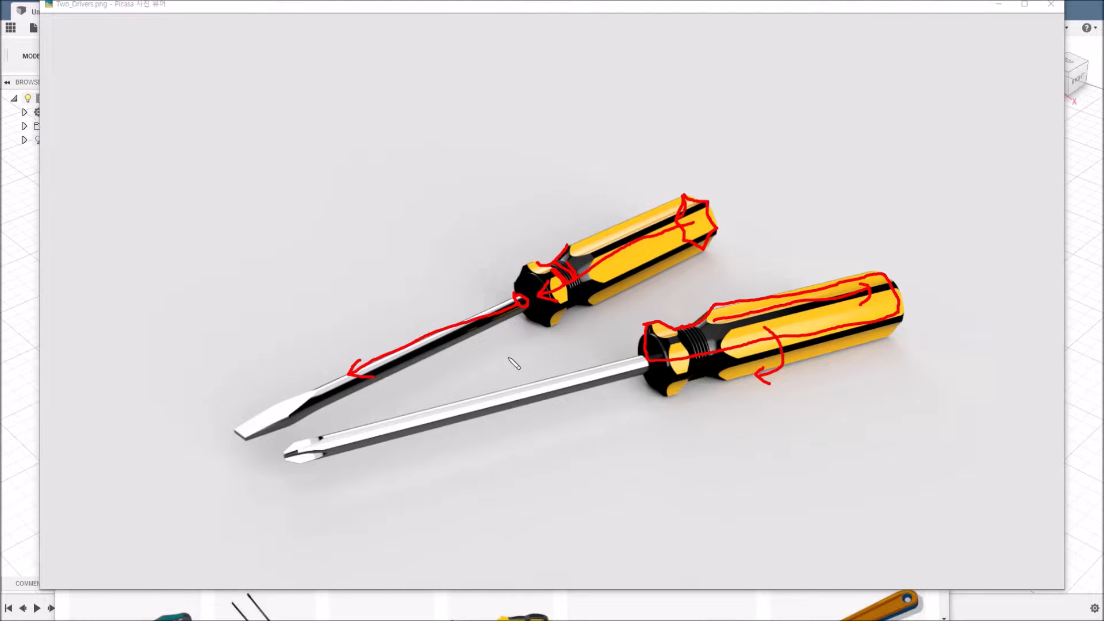
{"action": "mouse_move", "coordinate": [647, 363]}
{"action": "left_mouse_down"}
{"action": "mouse_move", "coordinate": [439, 404]}
{"action": "mouse_move", "coordinate": [291, 454]}
{"action": "mouse_move", "coordinate": [348, 430]}
{"action": "mouse_move", "coordinate": [656, 375]}
{"action": "mouse_move", "coordinate": [641, 359]}
{"action": "left_mouse_up"}
{"action": "mouse_move", "coordinate": [563, 384]}
{"action": "left_mouse_down"}
{"action": "mouse_move", "coordinate": [566, 409]}
{"action": "mouse_move", "coordinate": [588, 413]}
{"action": "left_mouse_up"}
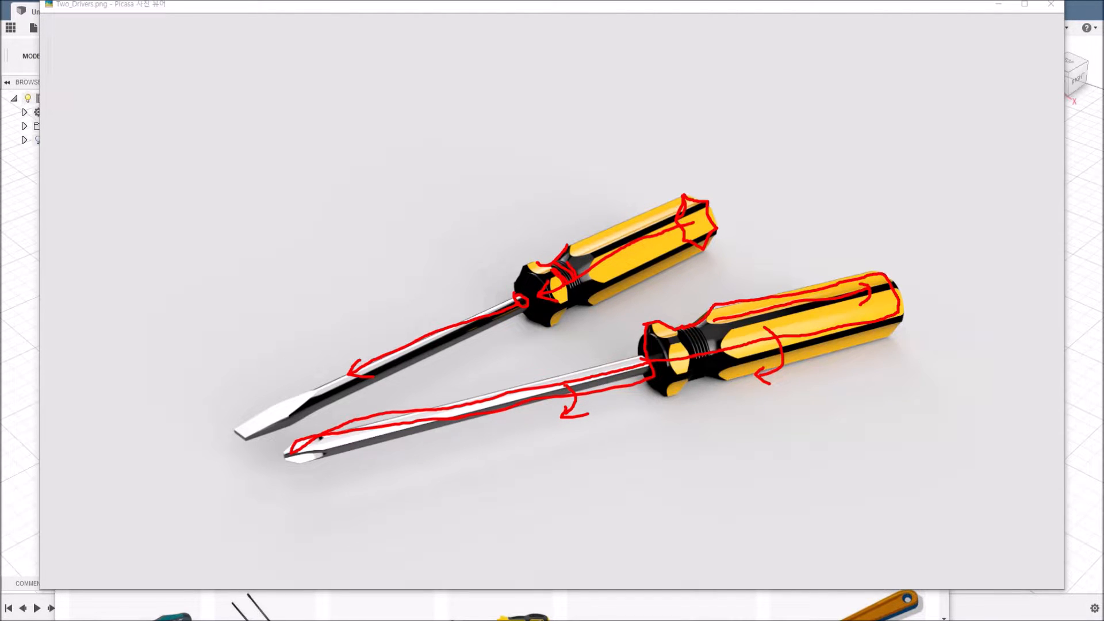
{"action": "key", "text": "Escape"}
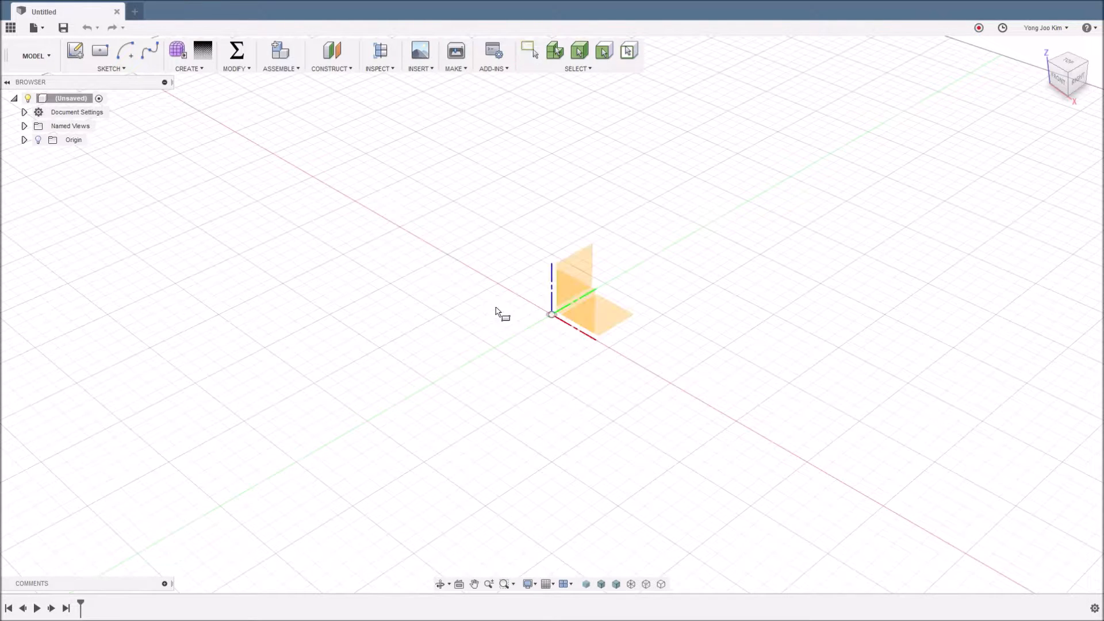
- Sketch an 80 by 10 mm rectangle from the origin on the vertical YZ plane
{"action": "left_click", "coordinate": [559, 279]}
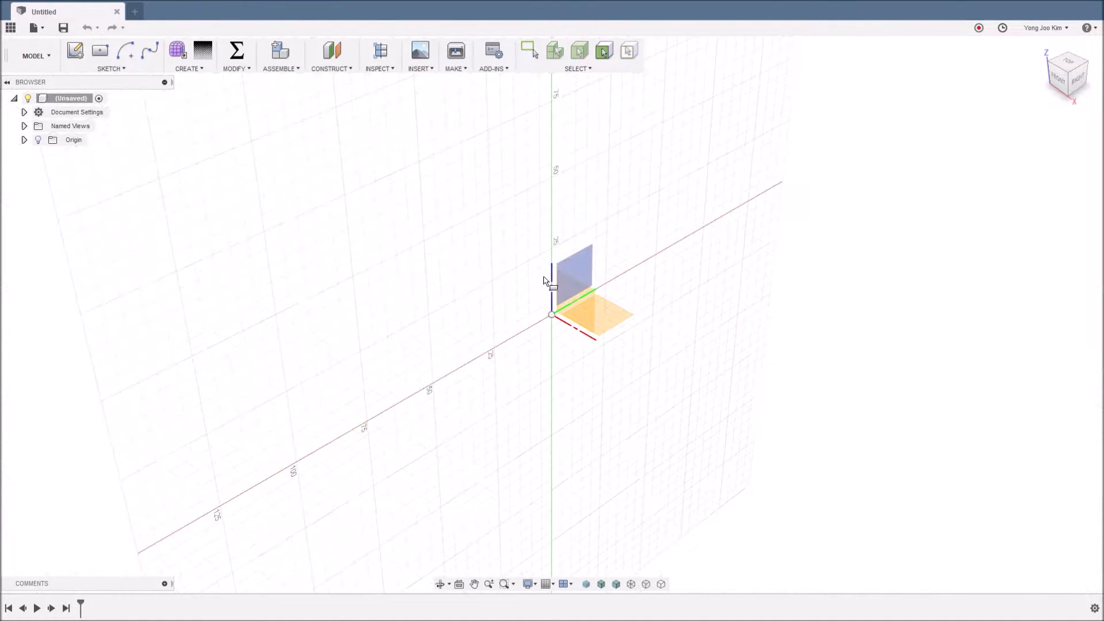
{"action": "left_click", "coordinate": [585, 264]}
{"action": "middle_click_drag", "start_coordinate": [574, 291], "coordinate": [409, 290]}
{"action": "left_click", "coordinate": [348, 359]}
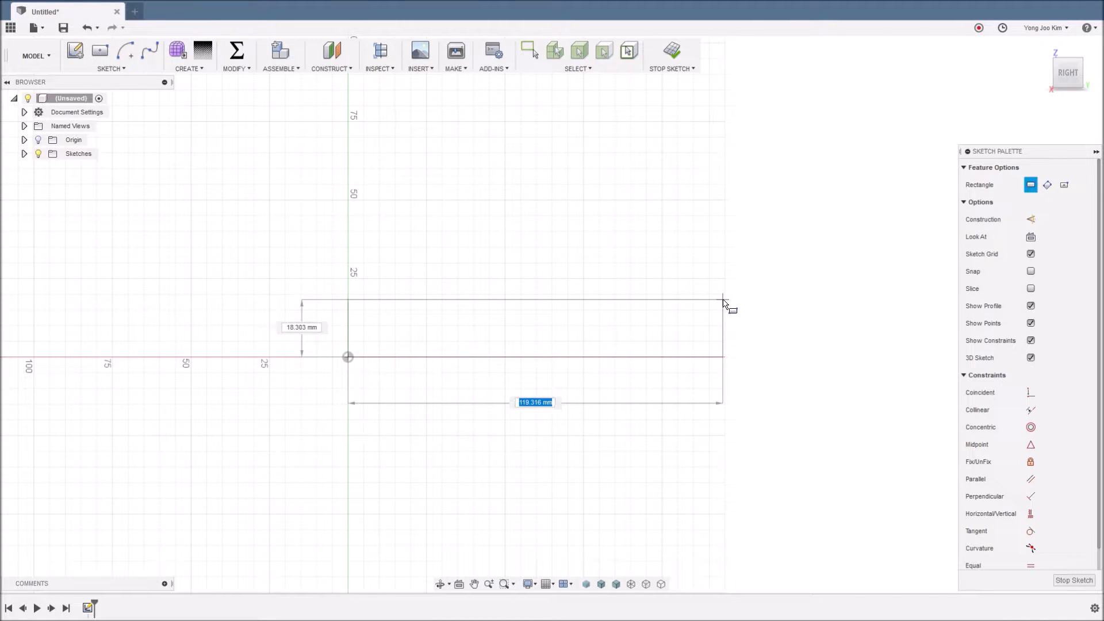
{"action": "type", "text": "80"}
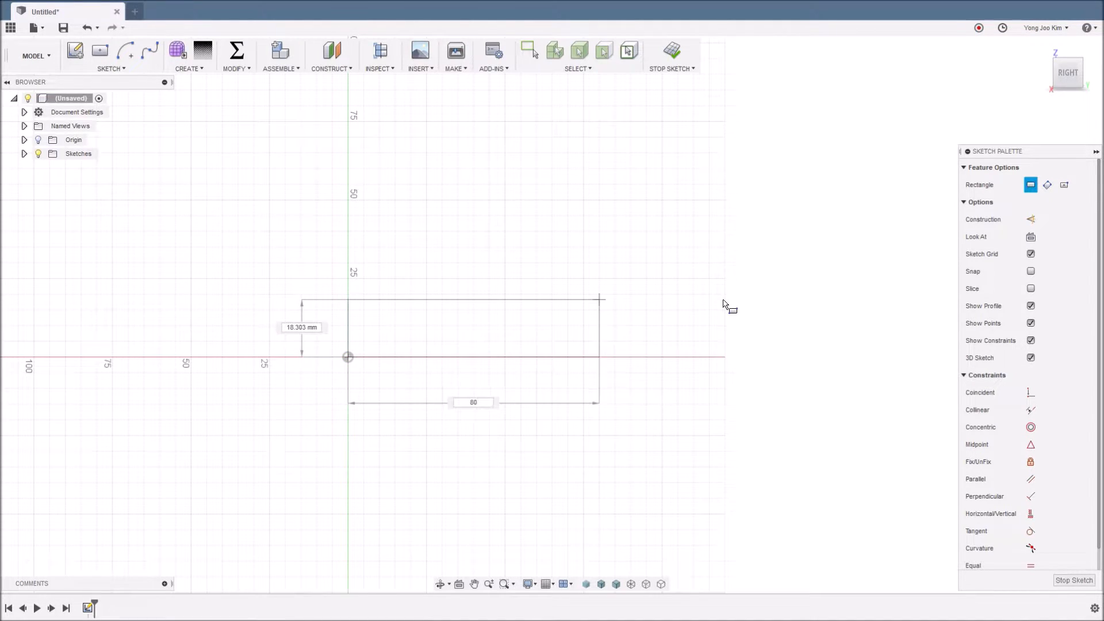
{"action": "key", "text": "Tab"}
{"action": "type", "text": "10"}
{"action": "key", "text": "Tab"}
{"action": "key", "text": "Return"}
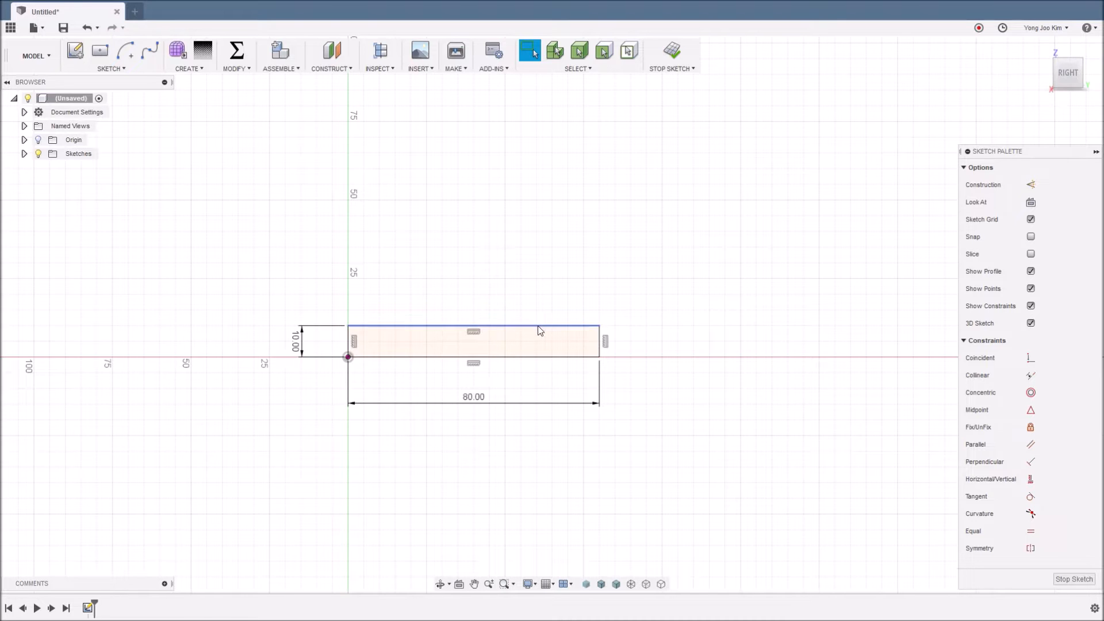
- Draw a horizontal line about 1.8 mm long from the rectangle's left edge, continued by a diagonal up to its top edge
{"action": "scroll", "coordinate": [523, 330], "scroll_direction": "up", "scroll_amount": 2}
{"action": "middle_click_drag", "start_coordinate": [670, 339], "coordinate": [761, 227]}
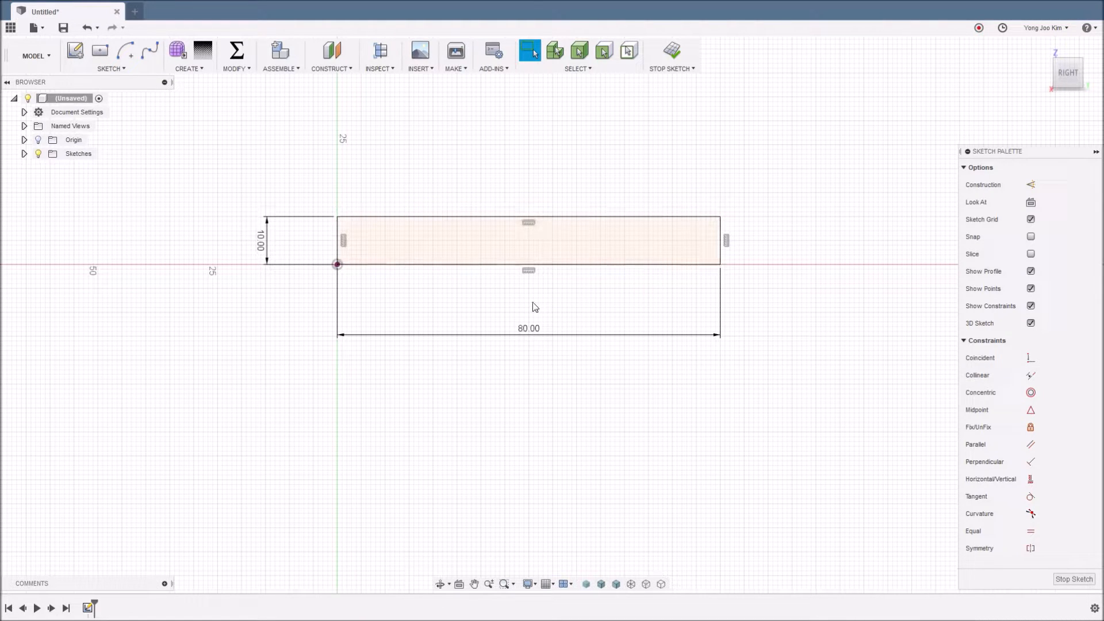
{"action": "middle_click_drag", "start_coordinate": [500, 313], "coordinate": [510, 330]}
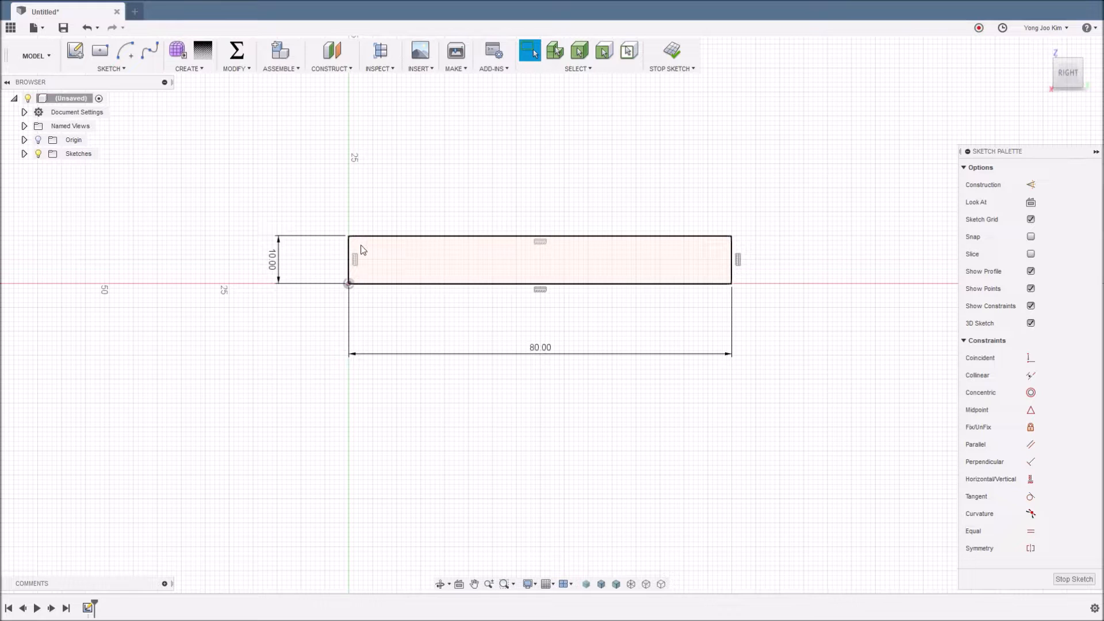
{"action": "scroll", "coordinate": [361, 244], "scroll_direction": "up", "scroll_amount": 3}
{"action": "middle_click_drag", "start_coordinate": [368, 220], "coordinate": [348, 243]}
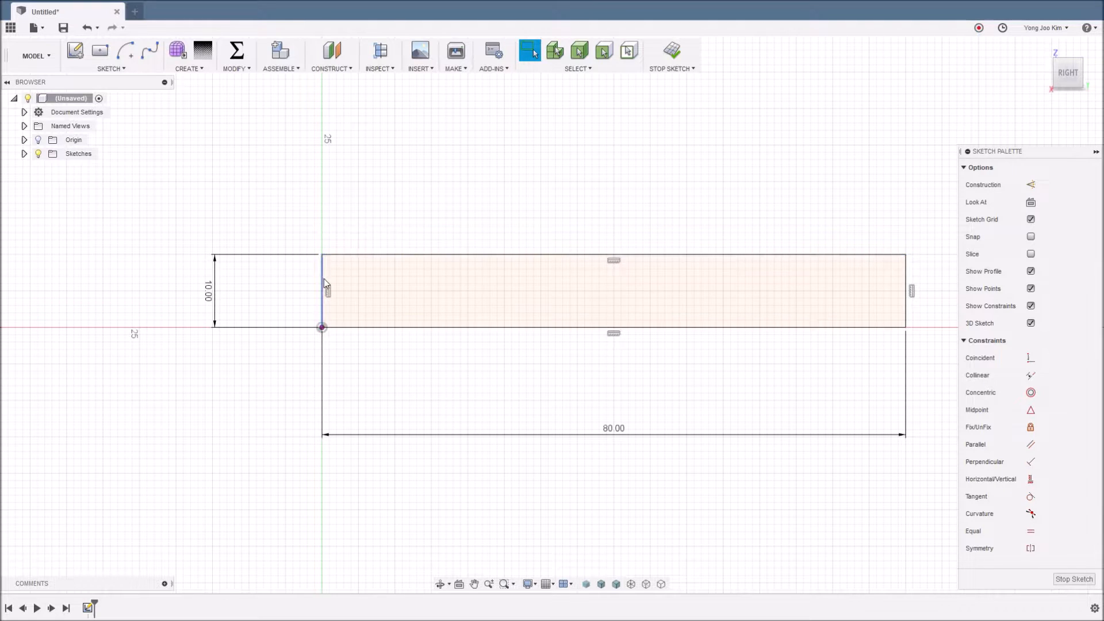
{"action": "scroll", "coordinate": [320, 218], "scroll_direction": "up", "scroll_amount": 2}
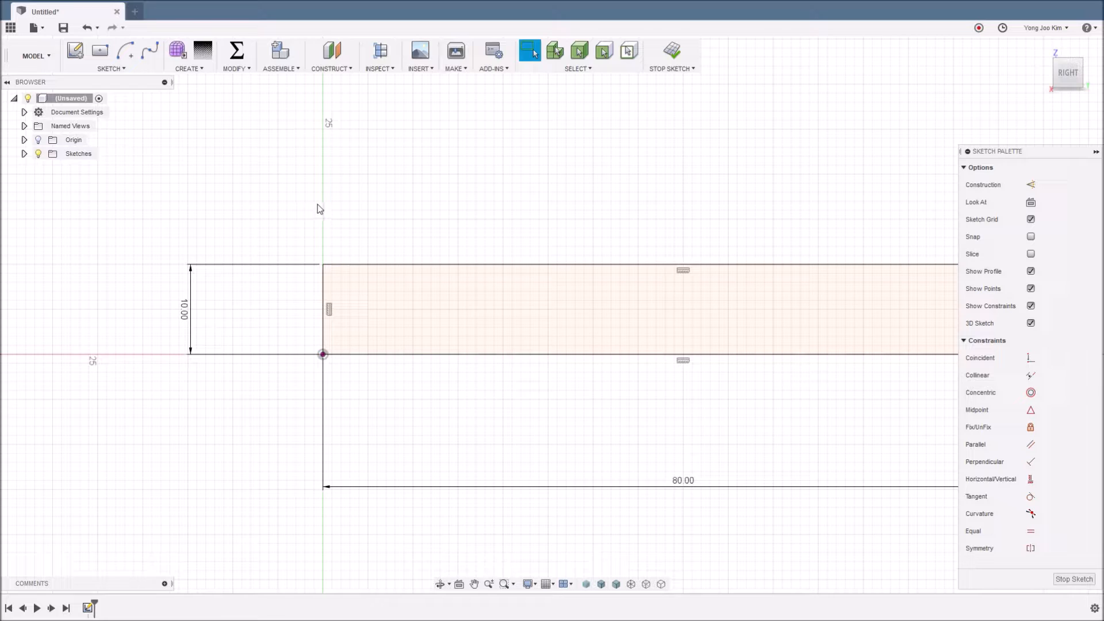
{"action": "key", "text": "l"}
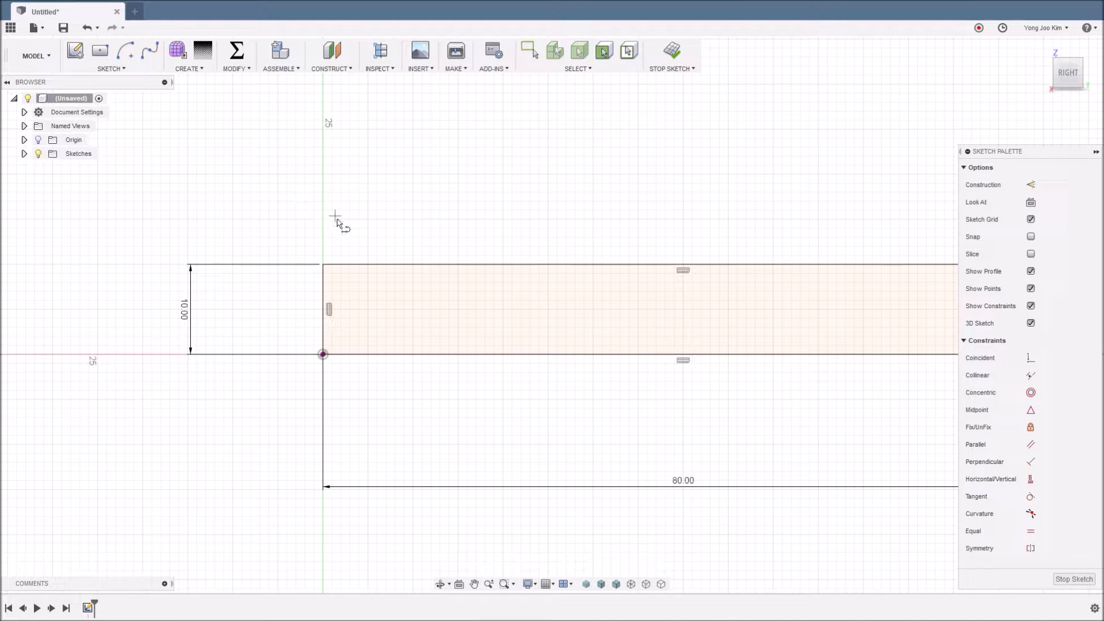
{"action": "left_click", "coordinate": [329, 293]}
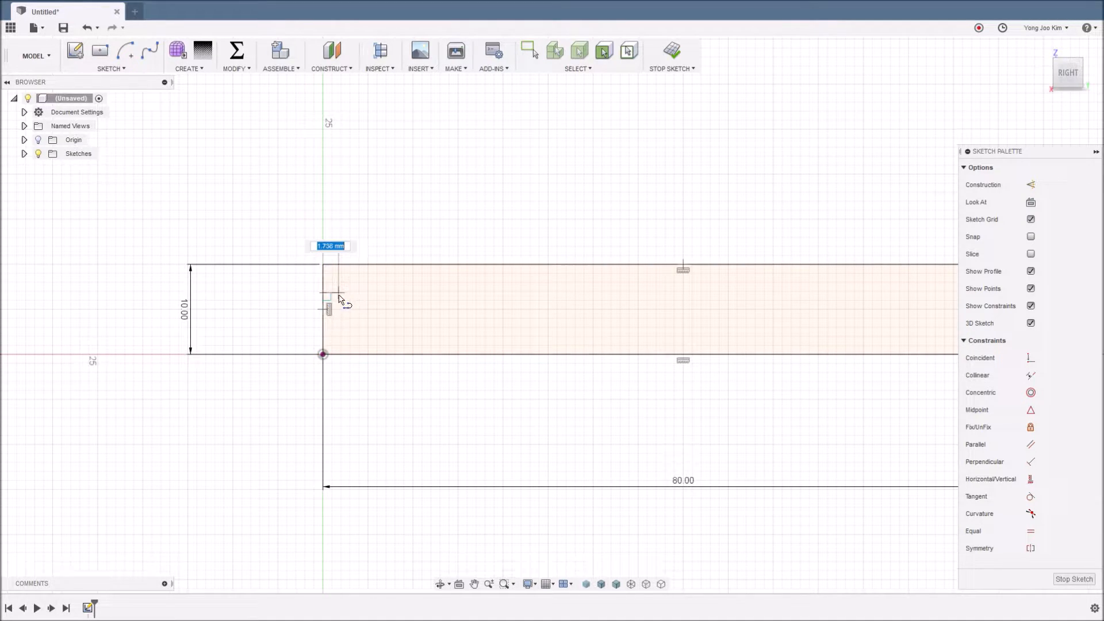
{"action": "left_click", "coordinate": [356, 265]}
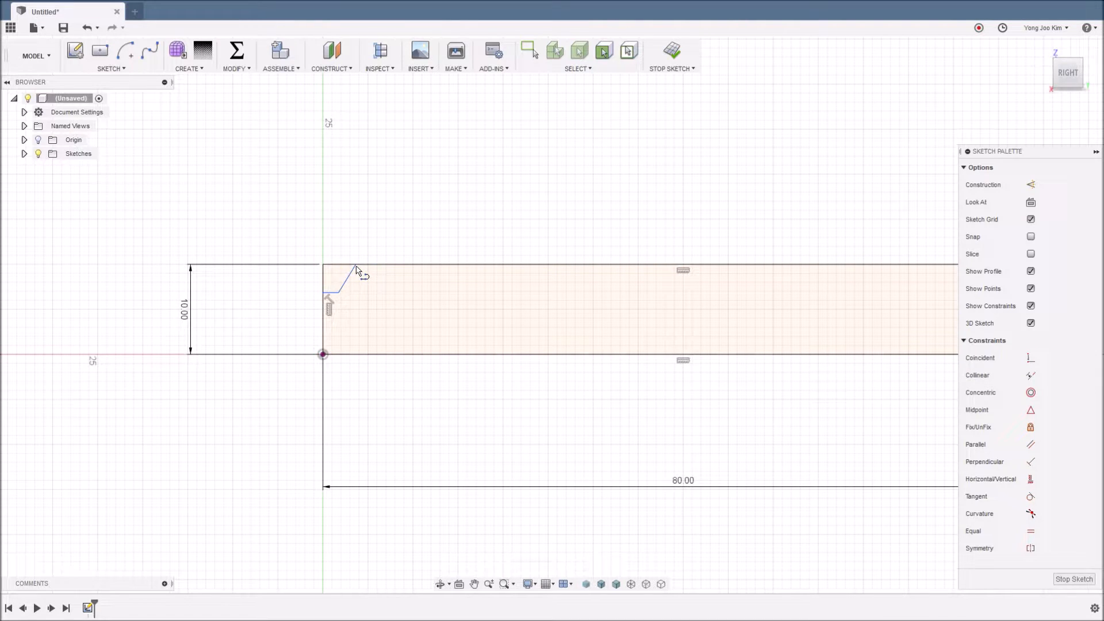
{"action": "key", "text": "Escape"}
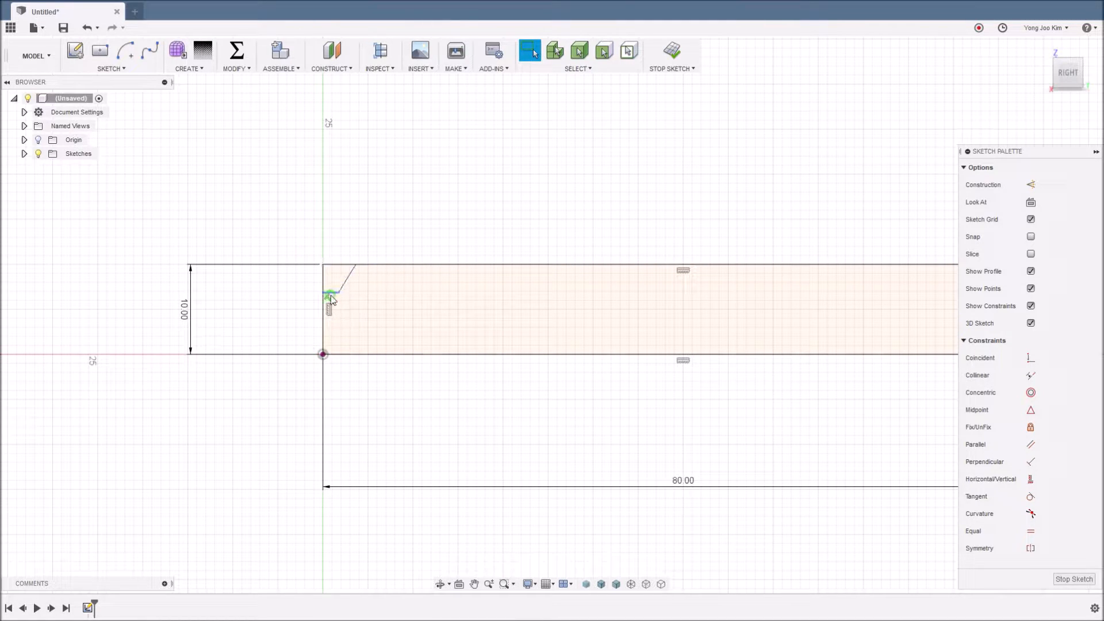
{"action": "left_click", "coordinate": [331, 298]}
- Draw a three-point spline that starts on the rectangle's top edge, dips inside and returns to the top edge
{"action": "left_click", "coordinate": [152, 55]}
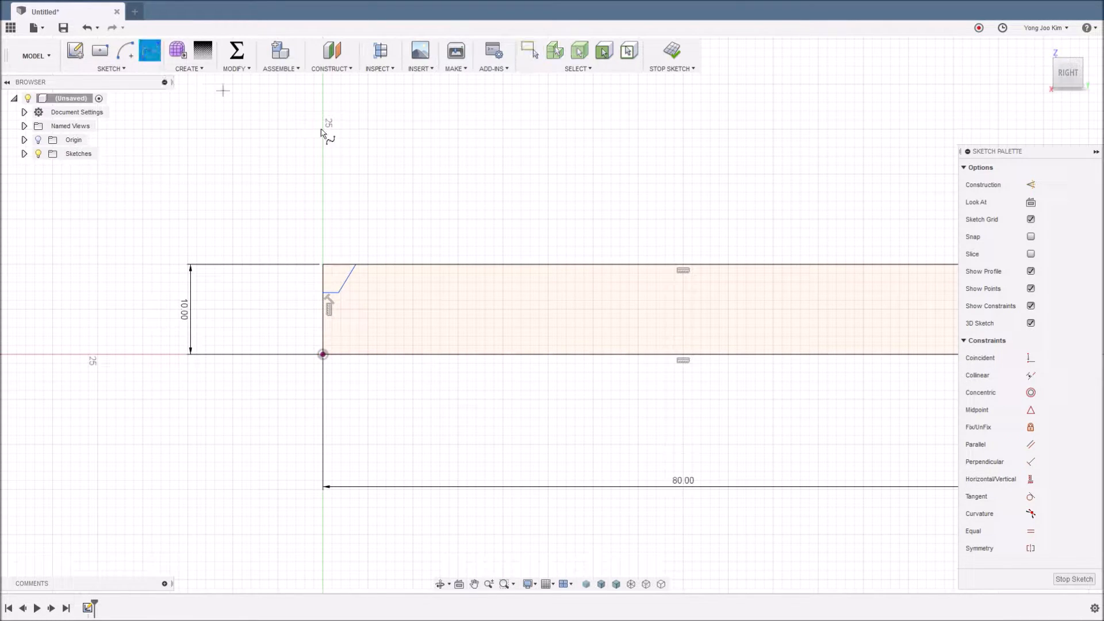
{"action": "left_click", "coordinate": [409, 265]}
{"action": "left_click", "coordinate": [459, 302]}
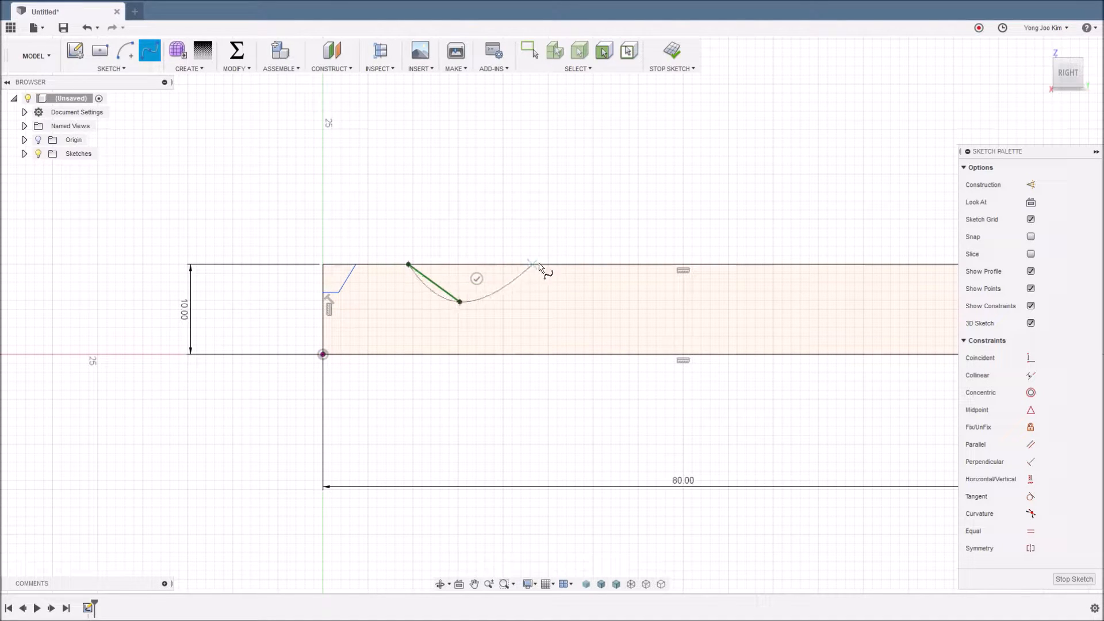
{"action": "left_click", "coordinate": [586, 264]}
{"action": "key", "text": "Escape"}
{"action": "left_click", "coordinate": [580, 239]}
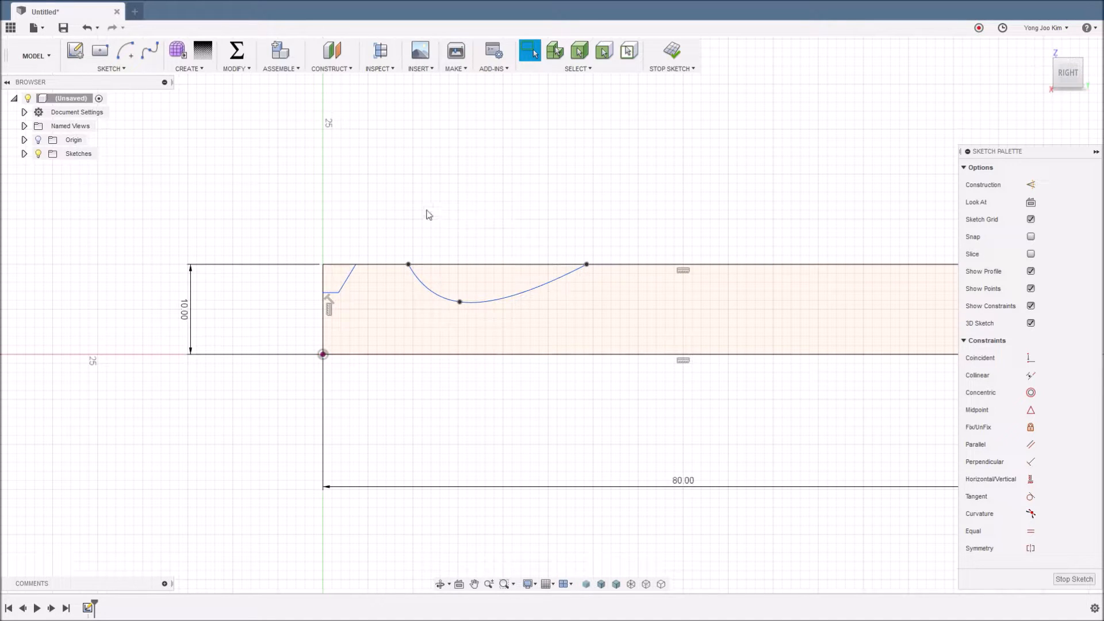
{"action": "left_click", "coordinate": [355, 203]}
- Dimension the corner notch's short horizontal line 2 mm below the rectangle's top edge and 1 mm long
{"action": "key", "text": "d"}
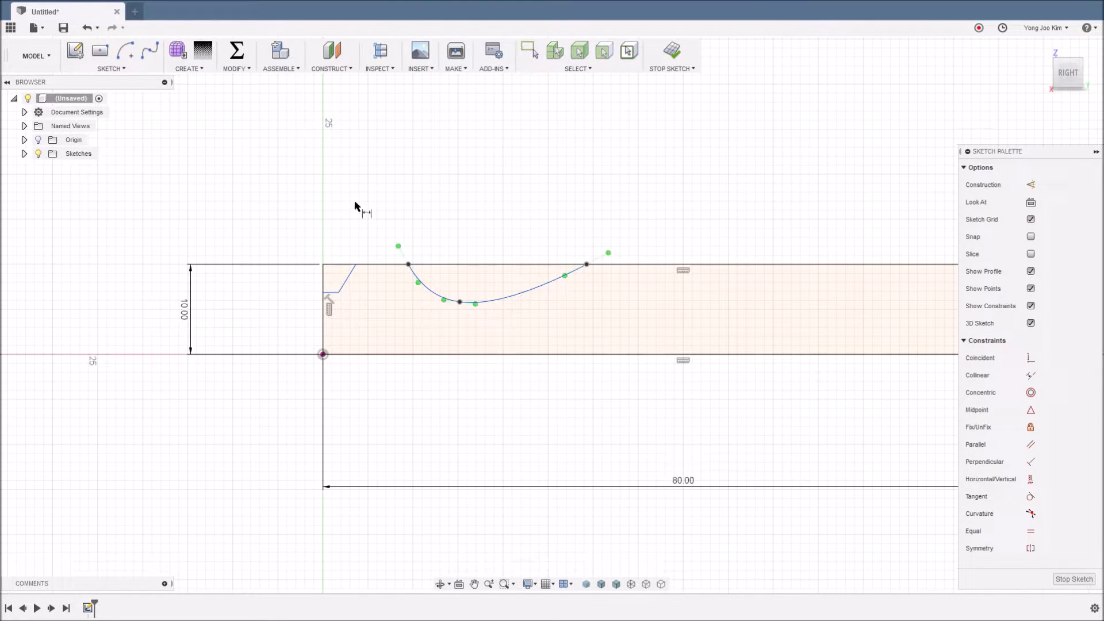
{"action": "left_click", "coordinate": [334, 293]}
{"action": "left_click", "coordinate": [328, 265]}
{"action": "left_click", "coordinate": [293, 279]}
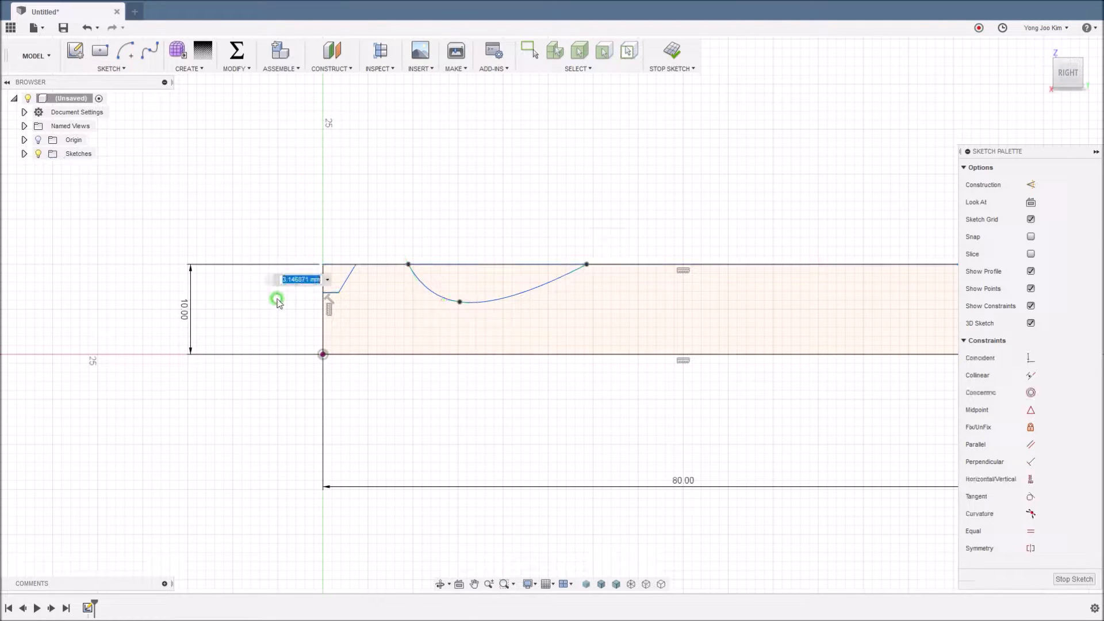
{"action": "type", "text": "2"}
{"action": "key", "text": "Return"}
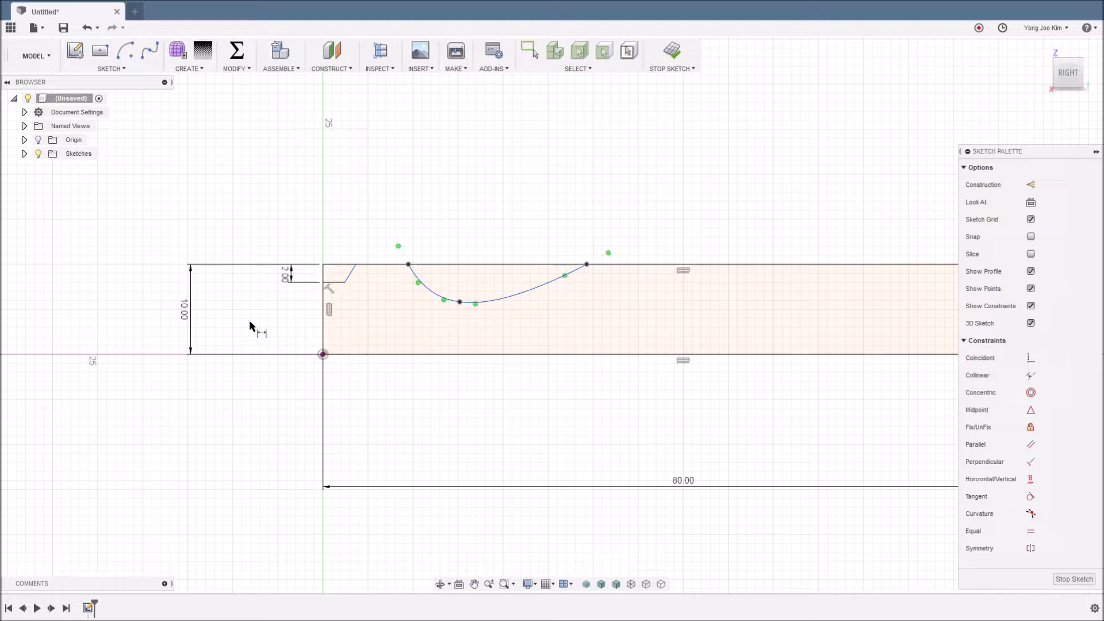
{"action": "left_click", "coordinate": [334, 283]}
{"action": "left_click", "coordinate": [338, 223]}
{"action": "key", "text": "Return"}
- Dimension the upper end of the notch's diagonal 2 mm from the rectangle's left edge
{"action": "left_click", "coordinate": [323, 281]}
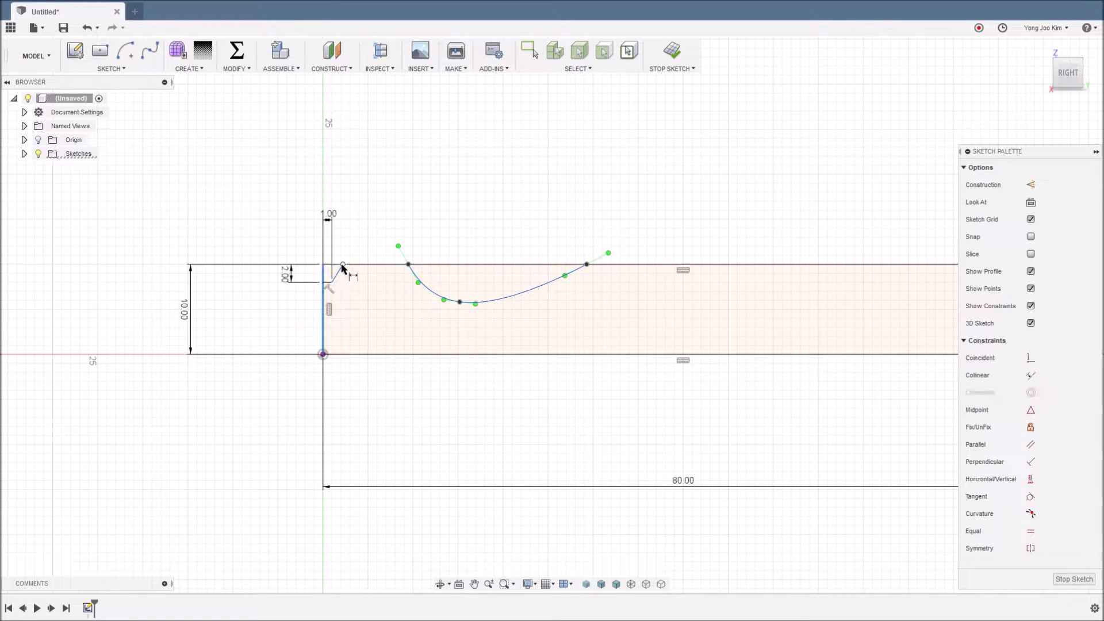
{"action": "left_click", "coordinate": [342, 265]}
{"action": "left_click", "coordinate": [339, 180]}
{"action": "type", "text": "2"}
{"action": "key", "text": "Return"}
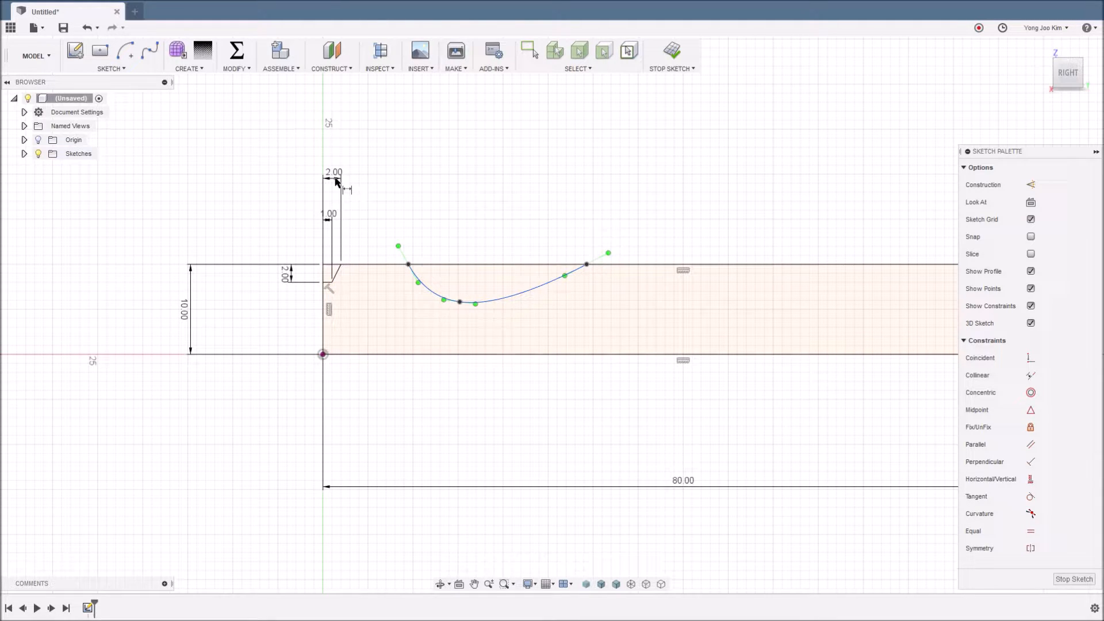
- Set the distance between the notch's upper end and the spline's start point to 3 mm
{"action": "left_click", "coordinate": [341, 265]}
{"action": "left_click", "coordinate": [408, 264]}
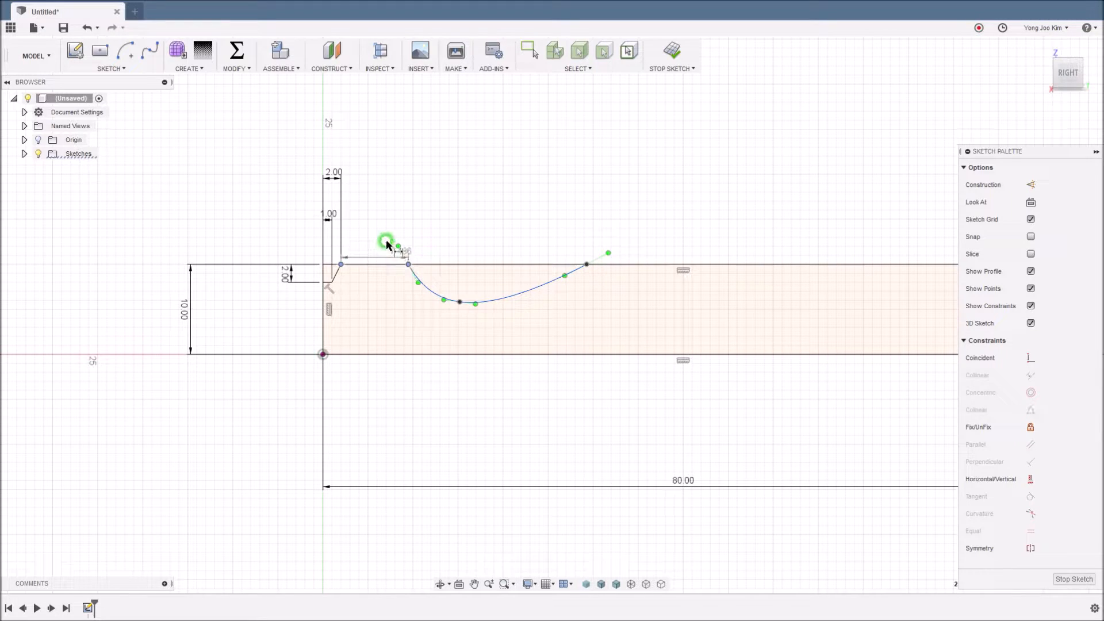
{"action": "left_click", "coordinate": [367, 178]}
{"action": "type", "text": "3"}
{"action": "key", "text": "Return"}
- Set the spline's horizontal point spacing to 6 mm from start to middle point and 10 mm from middle to end
{"action": "left_click", "coordinate": [368, 265]}
{"action": "left_click", "coordinate": [459, 302]}
{"action": "left_click", "coordinate": [409, 186]}
{"action": "type", "text": "6"}
{"action": "key", "text": "Return"}
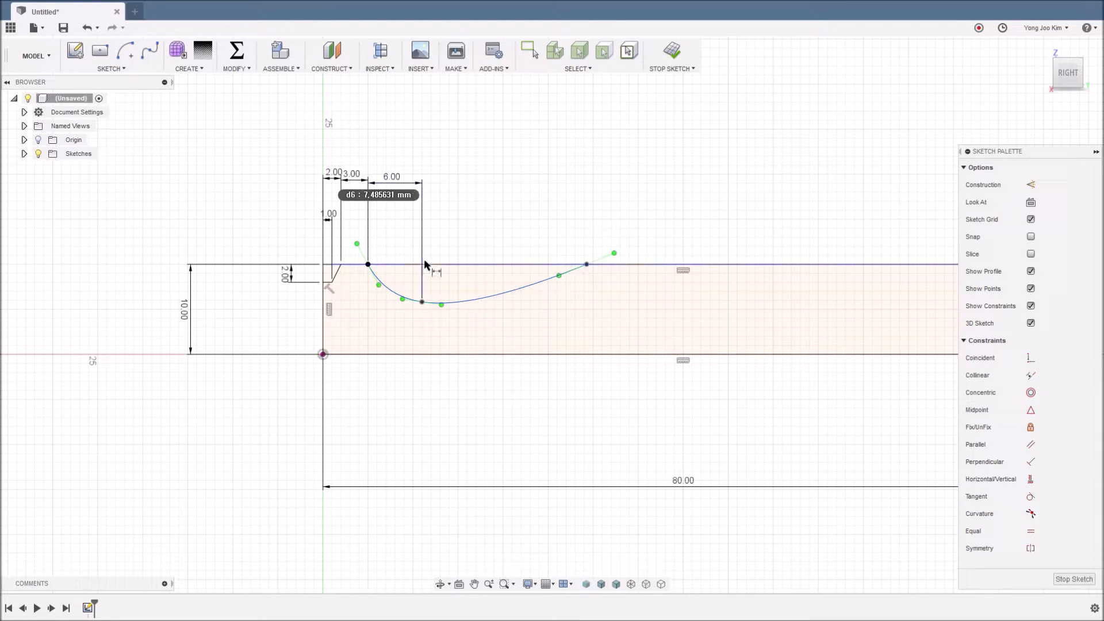
{"action": "left_click", "coordinate": [423, 303]}
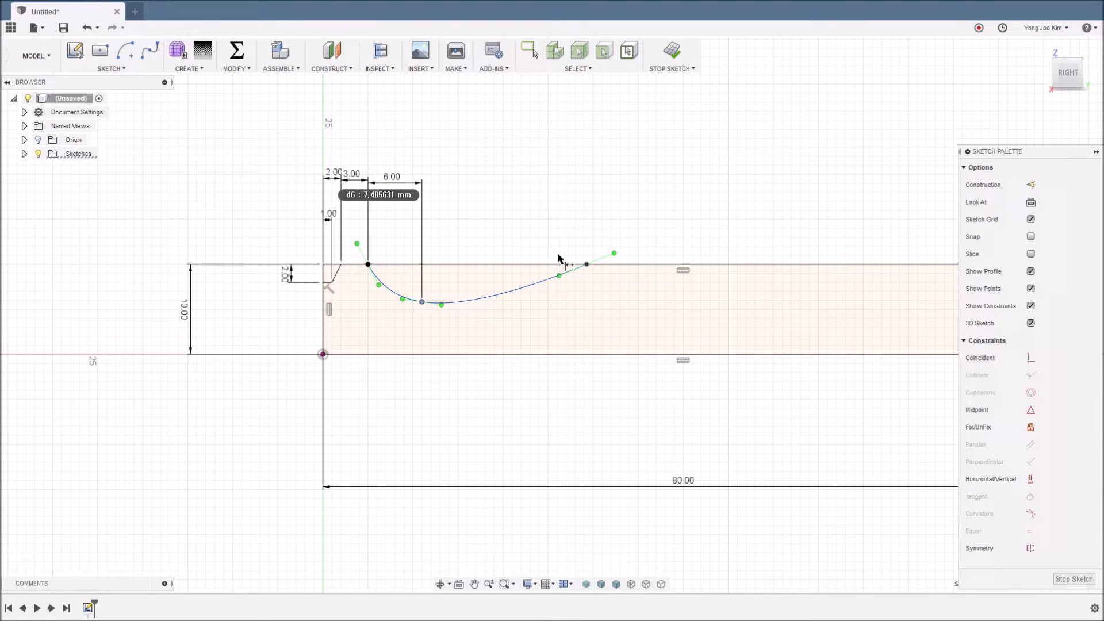
{"action": "left_click", "coordinate": [586, 265]}
{"action": "left_click", "coordinate": [495, 183]}
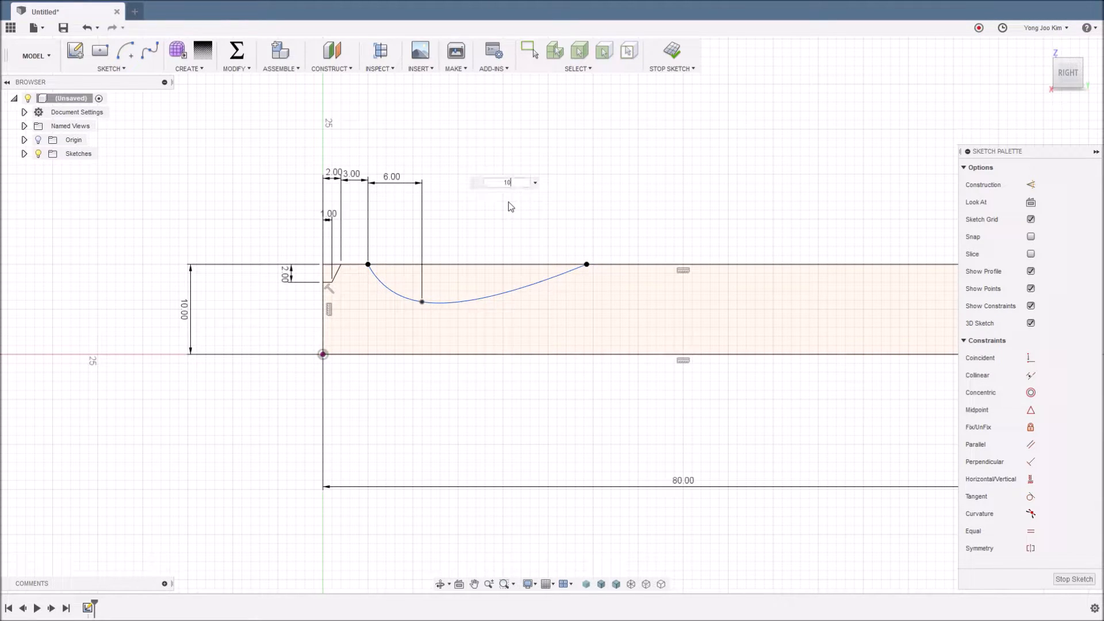
{"action": "key", "text": "Return"}
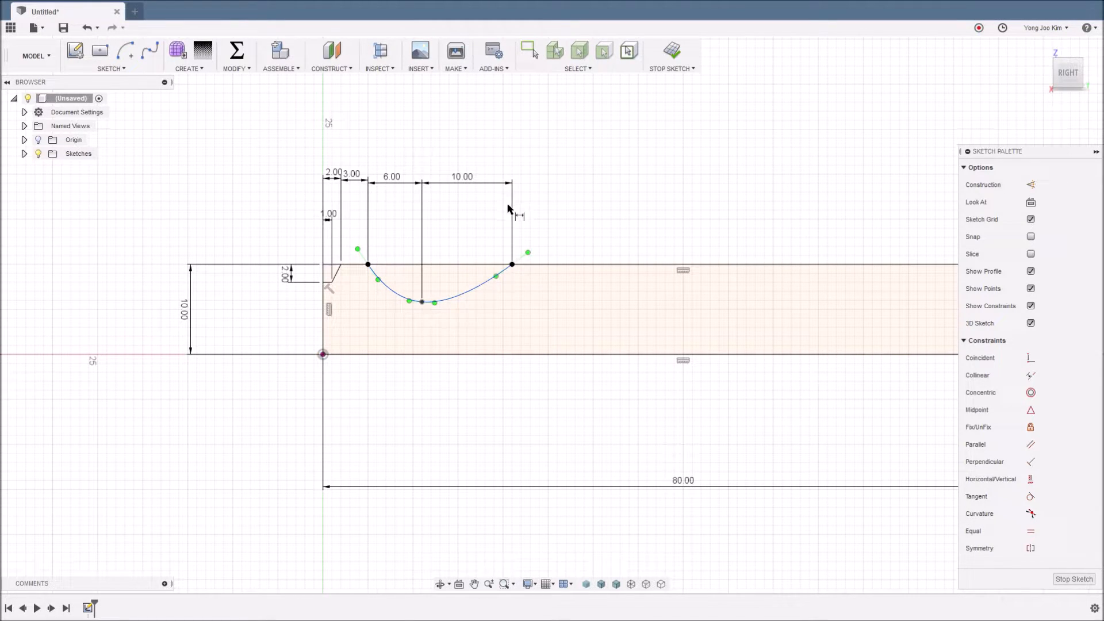
- Dimension the spline's middle point 3 mm below the rectangle's top edge and leave the dimension command
{"action": "left_click", "coordinate": [422, 302]}
{"action": "left_click", "coordinate": [419, 265]}
{"action": "left_click", "coordinate": [249, 283]}
{"action": "type", "text": "3"}
{"action": "key", "text": "Return"}
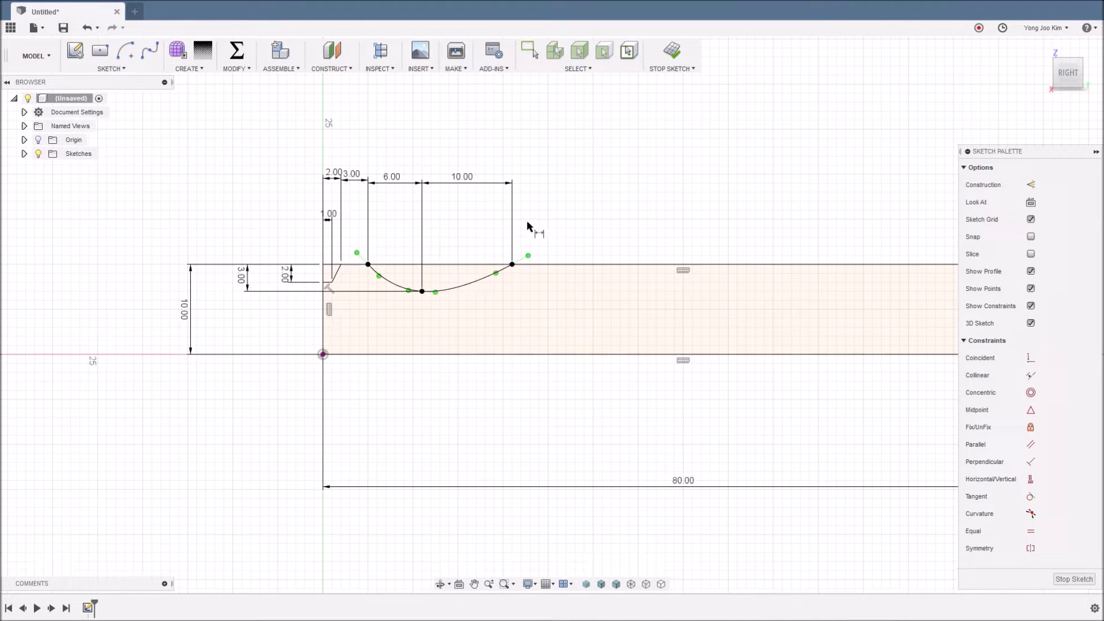
{"action": "left_click", "coordinate": [531, 52]}
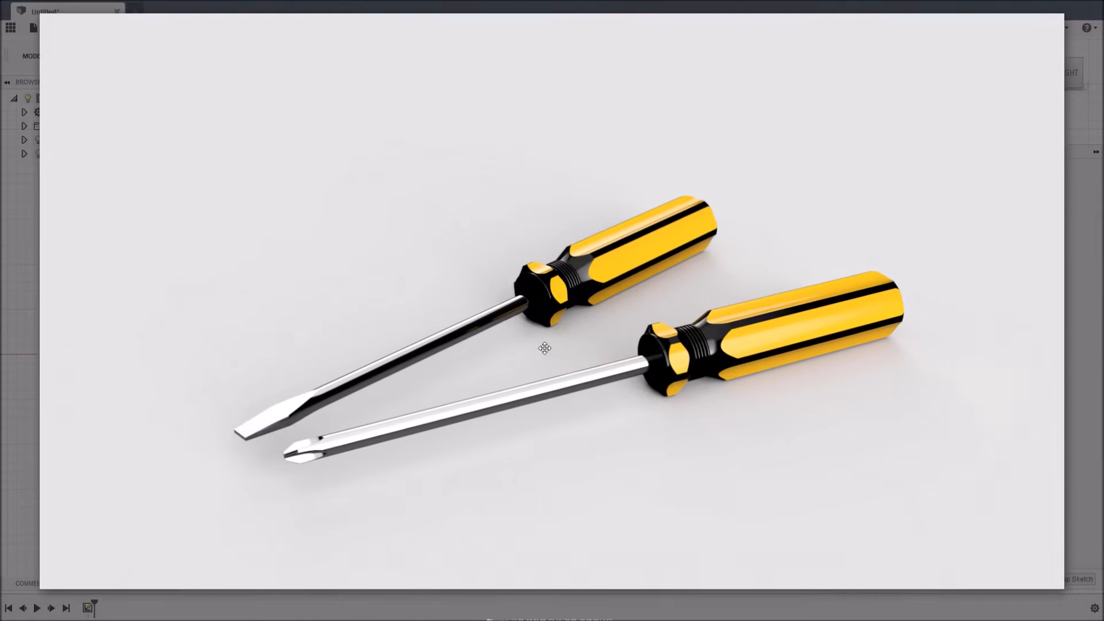
- Draw a circle 1.2 mm in diameter inside the rectangle, just below the spline's lowest stretch
{"action": "scroll", "coordinate": [698, 342], "scroll_direction": "up", "scroll_amount": 5}
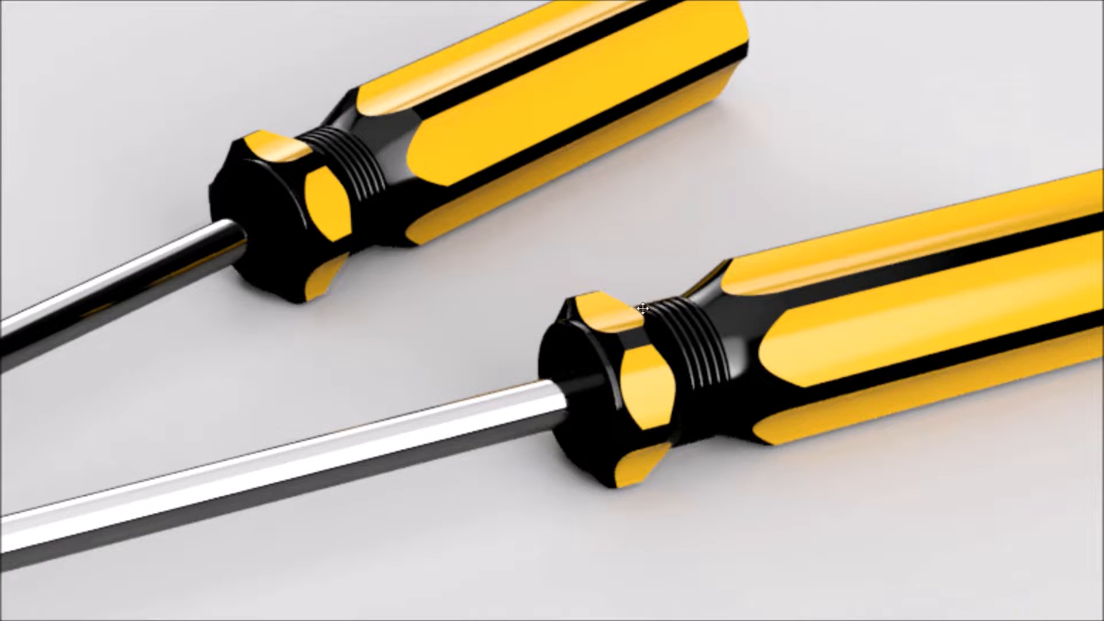
{"action": "key", "text": "Escape"}
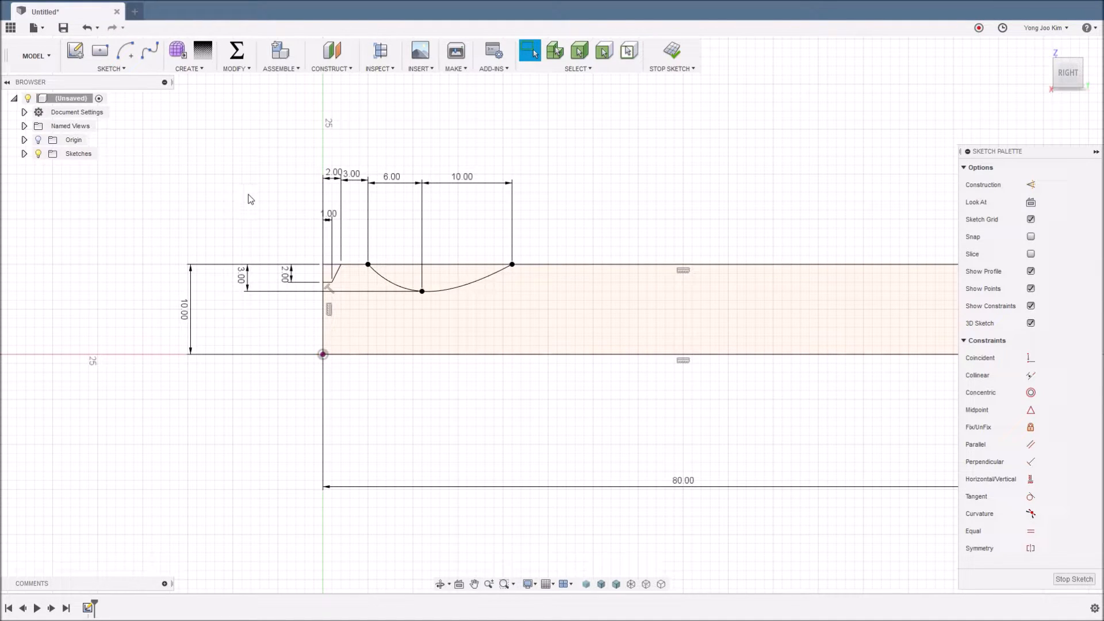
{"action": "key", "text": "c"}
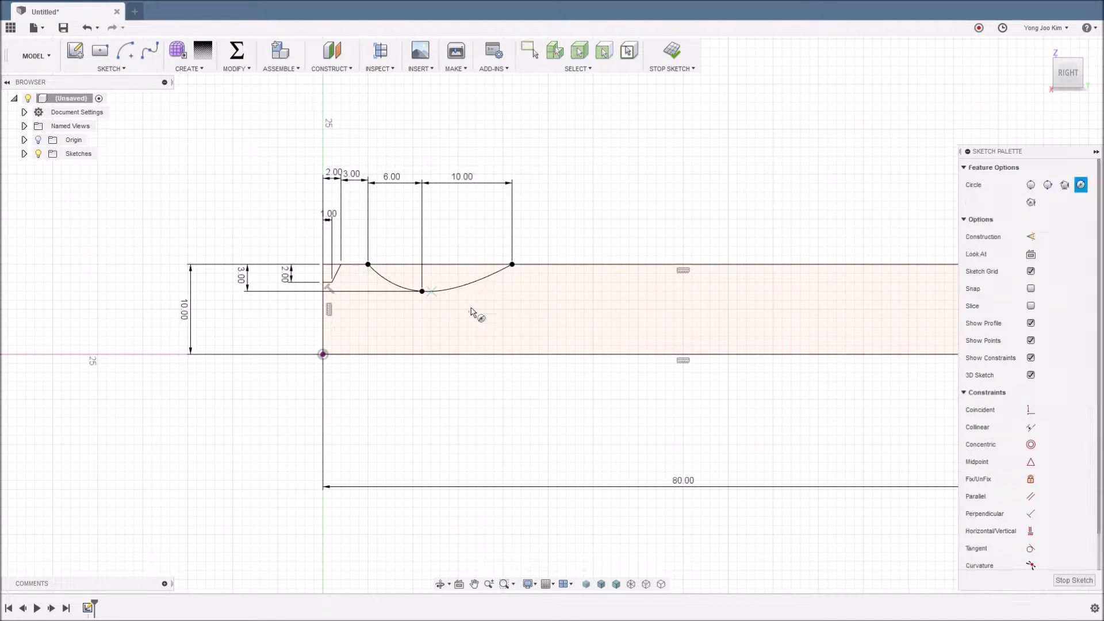
{"action": "left_click", "coordinate": [402, 303]}
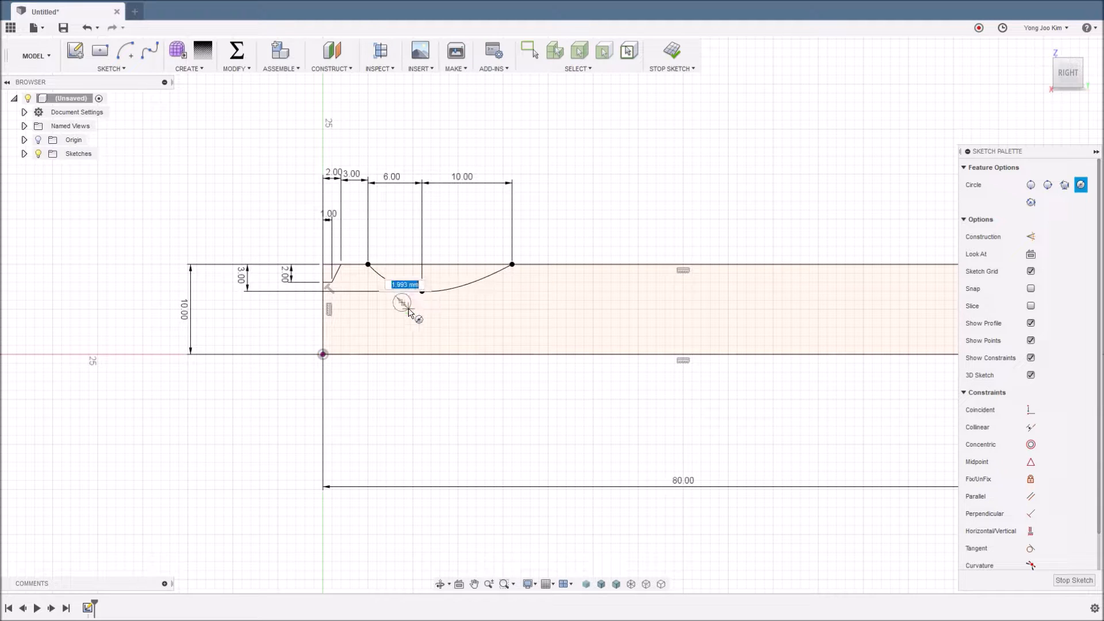
{"action": "type", "text": "1.2"}
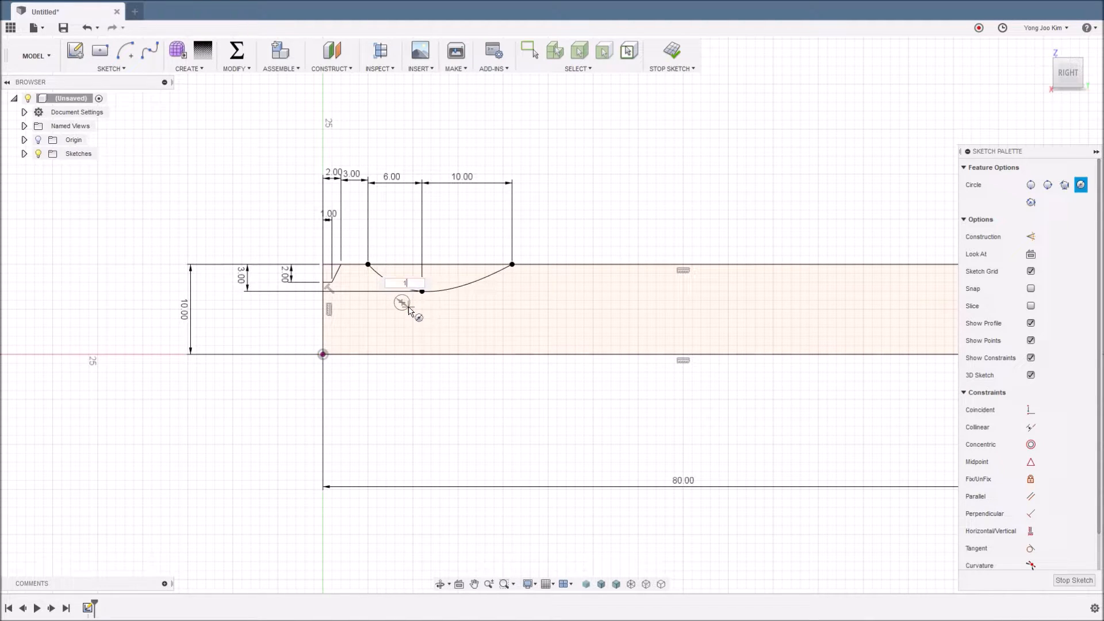
{"action": "key", "text": "Return"}
{"action": "key", "text": "Escape"}
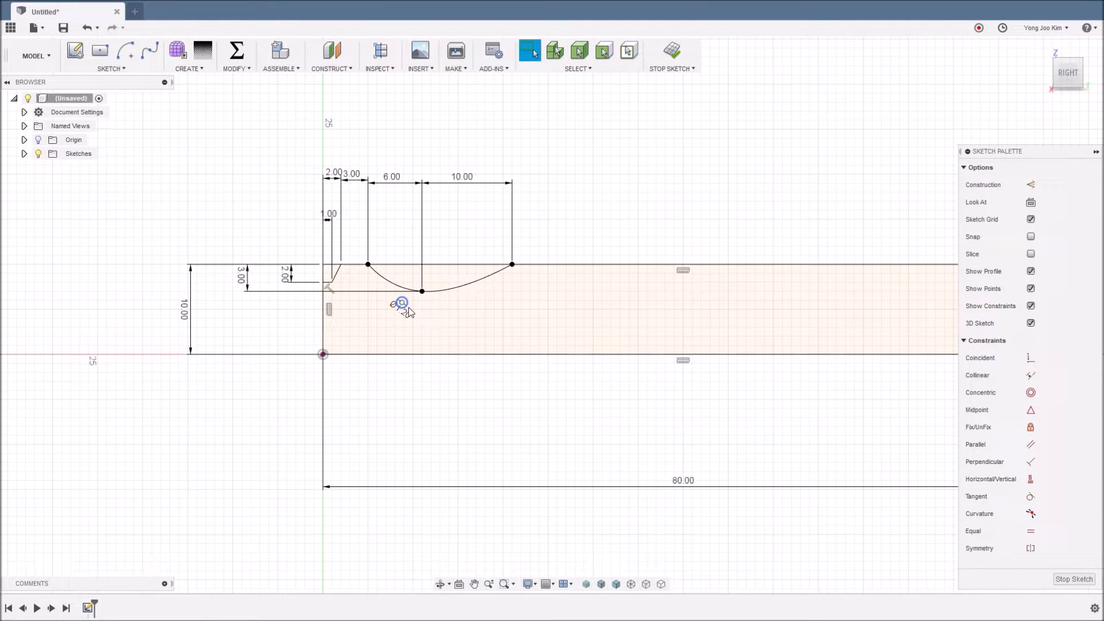
- Pattern the 1.2 mm circle horizontally with Rectangular Pattern, using a quantity of 5 over an extent of 4 mm
{"action": "scroll", "coordinate": [408, 309], "scroll_direction": "up", "scroll_amount": 5}
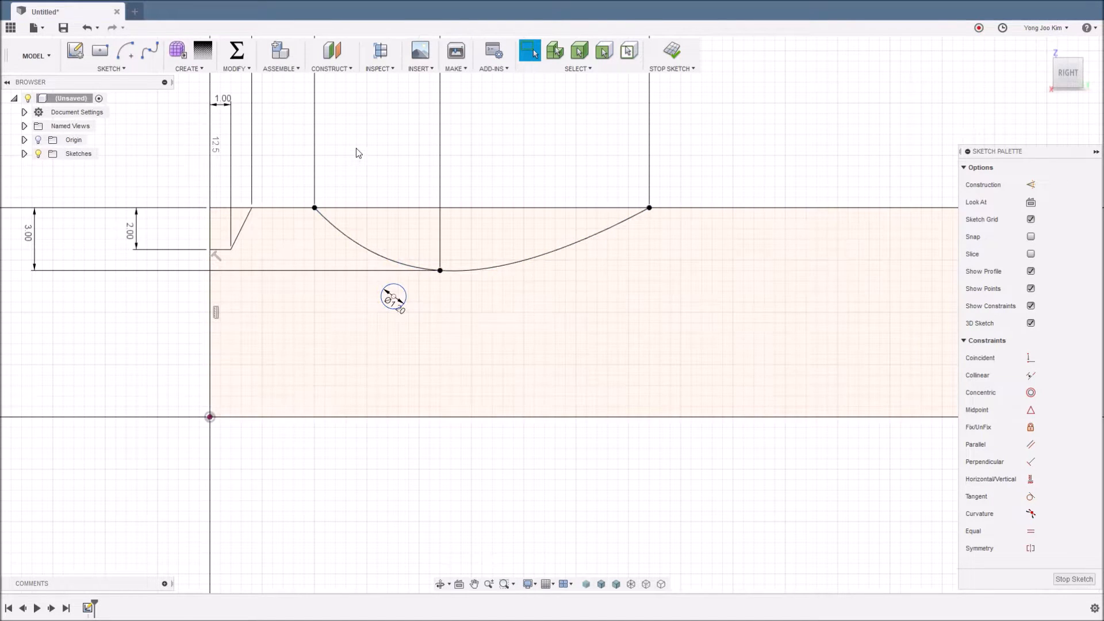
{"action": "left_click", "coordinate": [114, 70]}
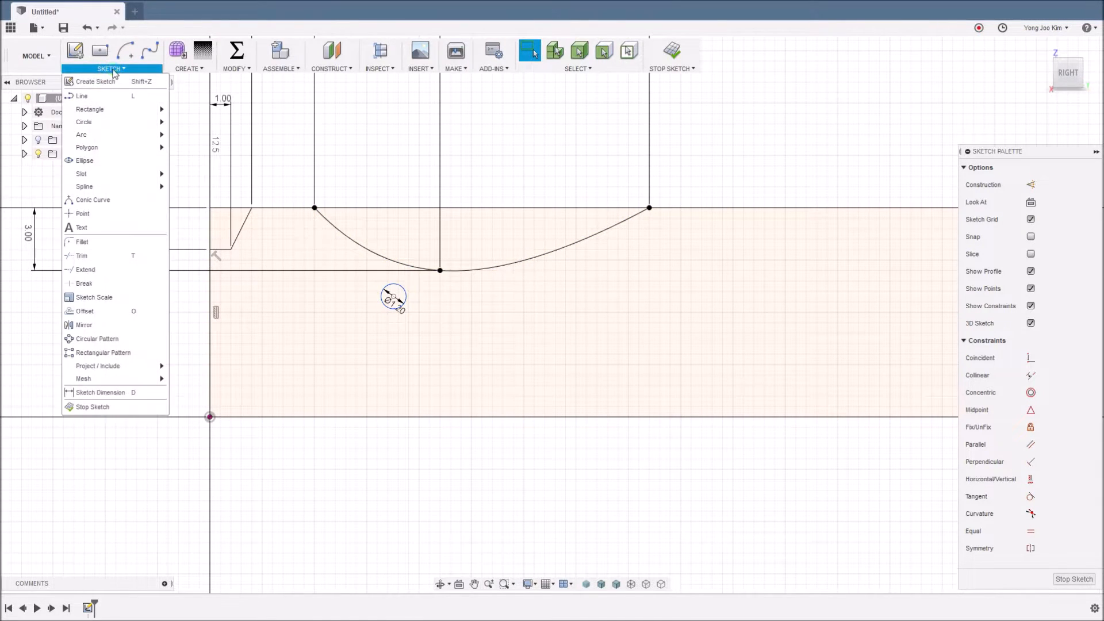
{"action": "left_click", "coordinate": [144, 354]}
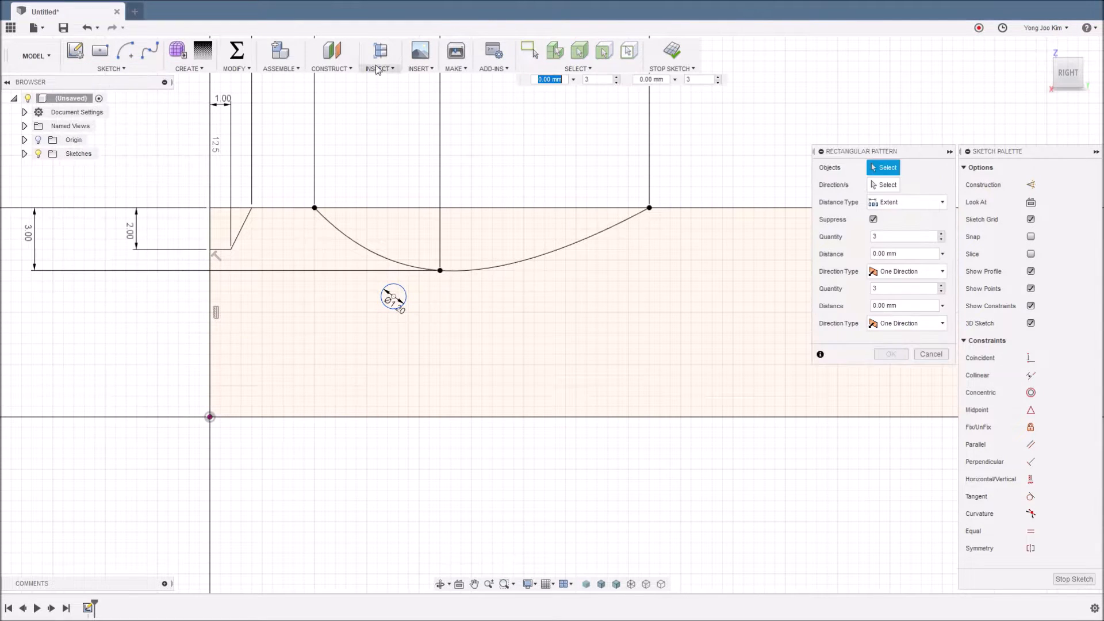
{"action": "left_click", "coordinate": [408, 301]}
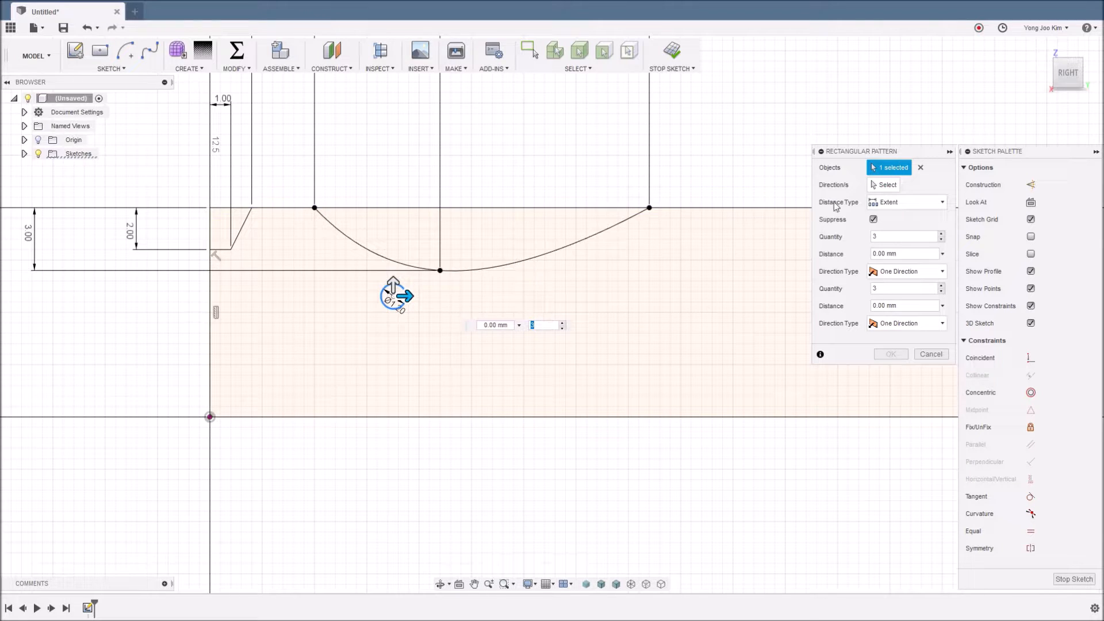
{"action": "left_click_drag", "start_coordinate": [407, 297], "coordinate": [499, 296]}
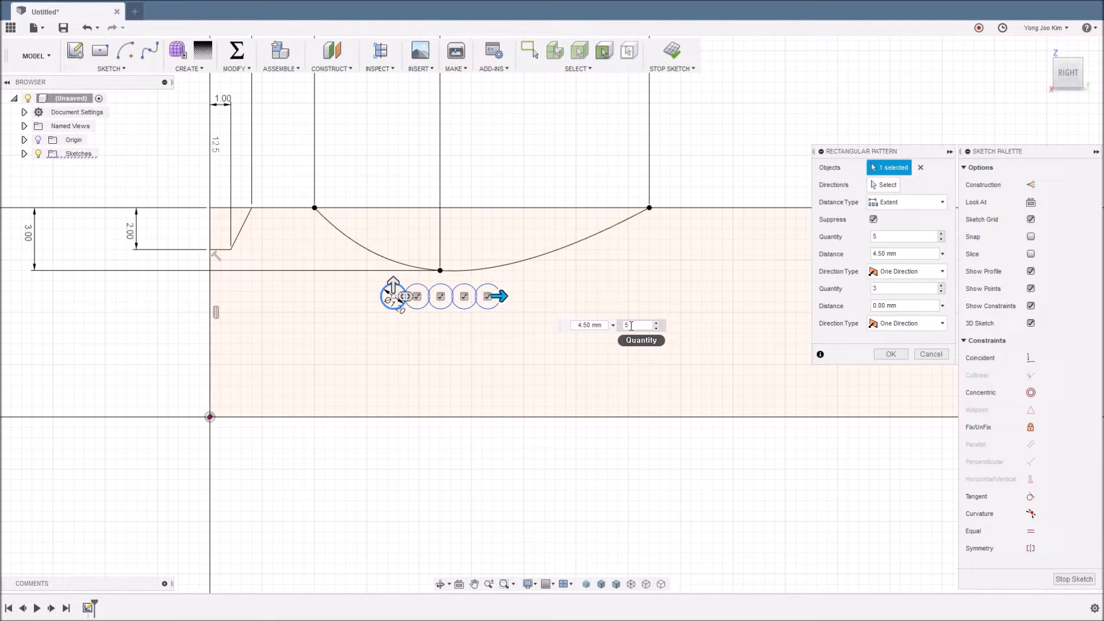
{"action": "left_click", "coordinate": [570, 326]}
{"action": "type", "text": "4"}
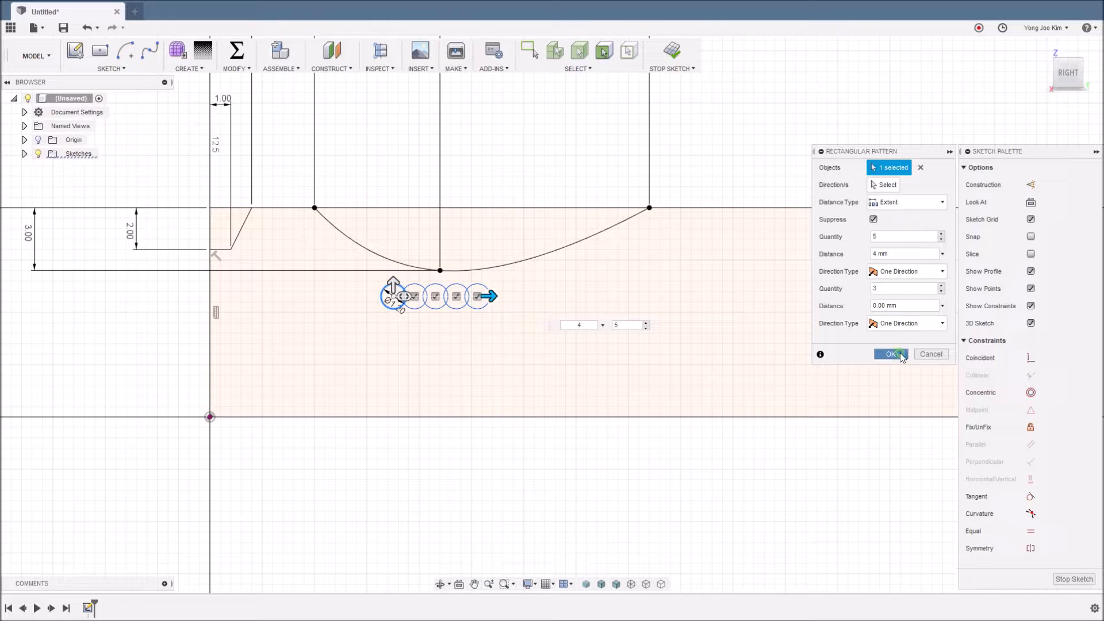
{"action": "left_click", "coordinate": [901, 355]}
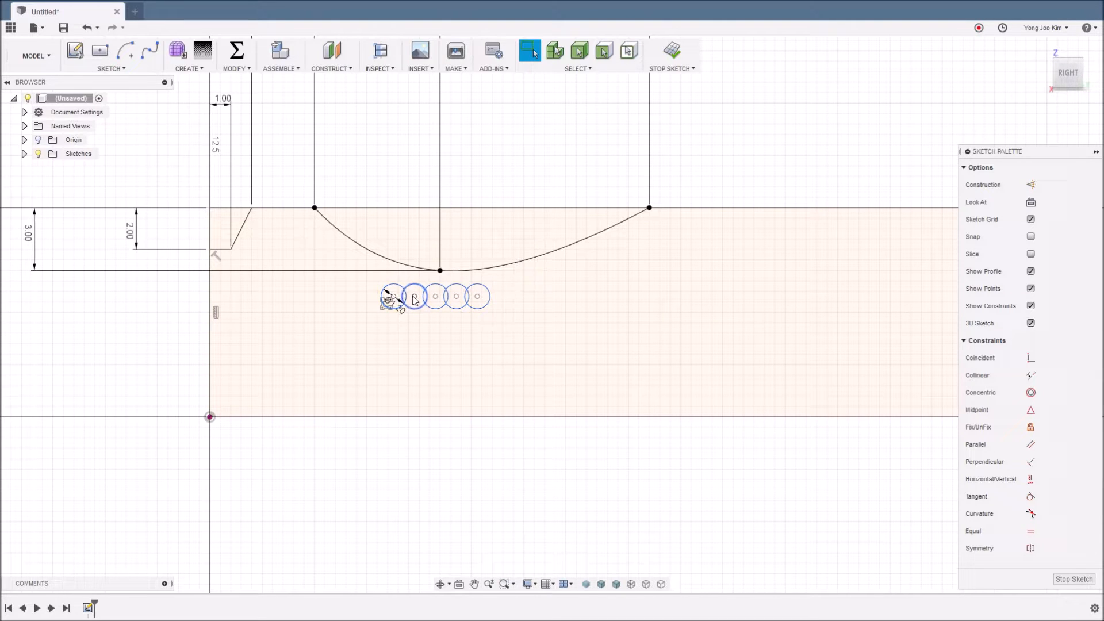
- Try to move the circle row by its second circle's centre onto the spline's middle point, and undo the move
{"action": "left_click_drag", "start_coordinate": [413, 298], "coordinate": [440, 279]}
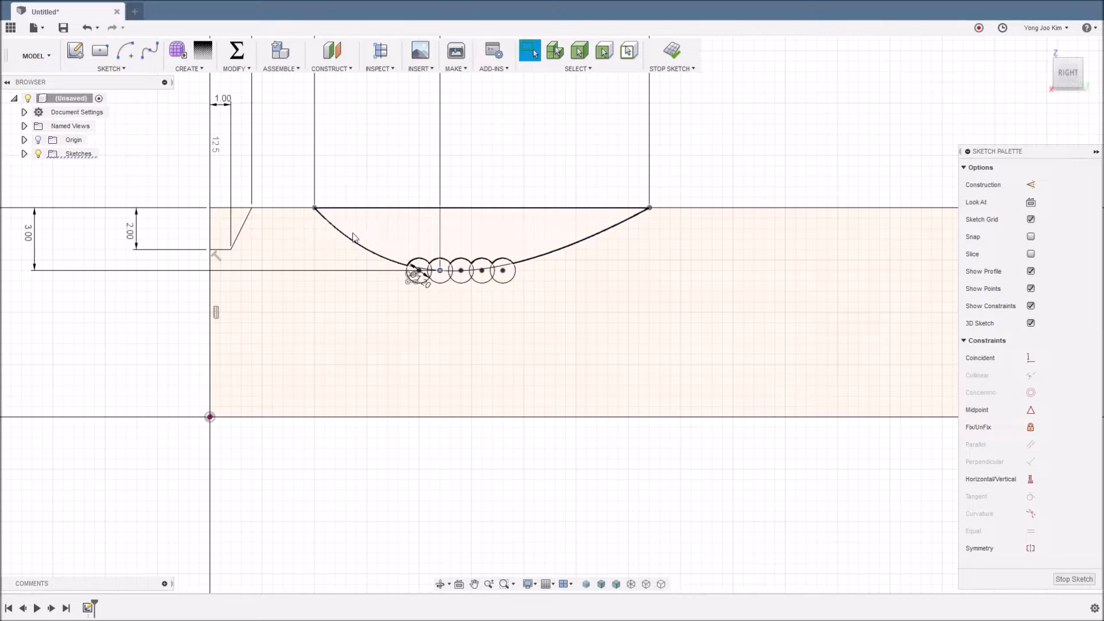
{"action": "left_click", "coordinate": [441, 271]}
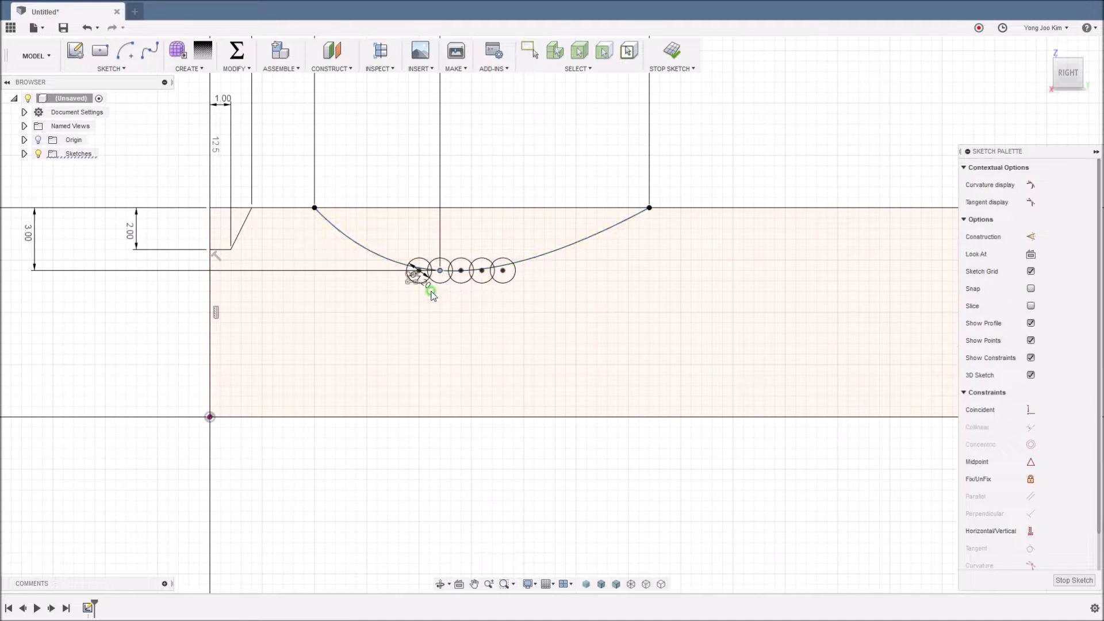
{"action": "key", "text": "ctrl+z"}
{"action": "key", "text": "ctrl+z"}
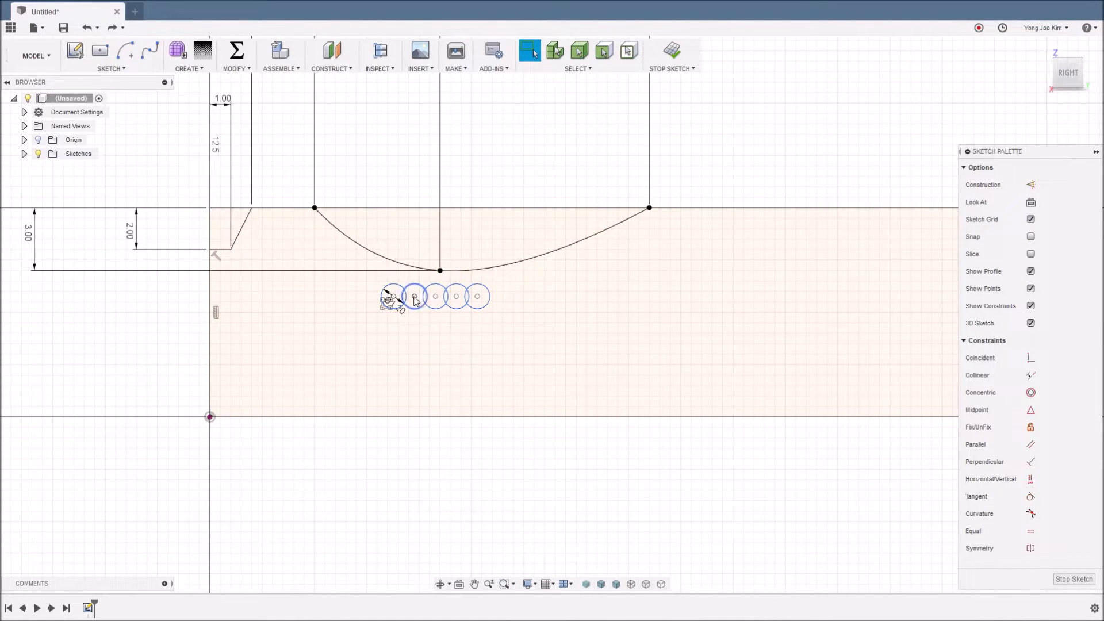
- Apply a Coincident constraint between the second circle's centre and the spline's middle point
{"action": "left_click", "coordinate": [415, 297]}
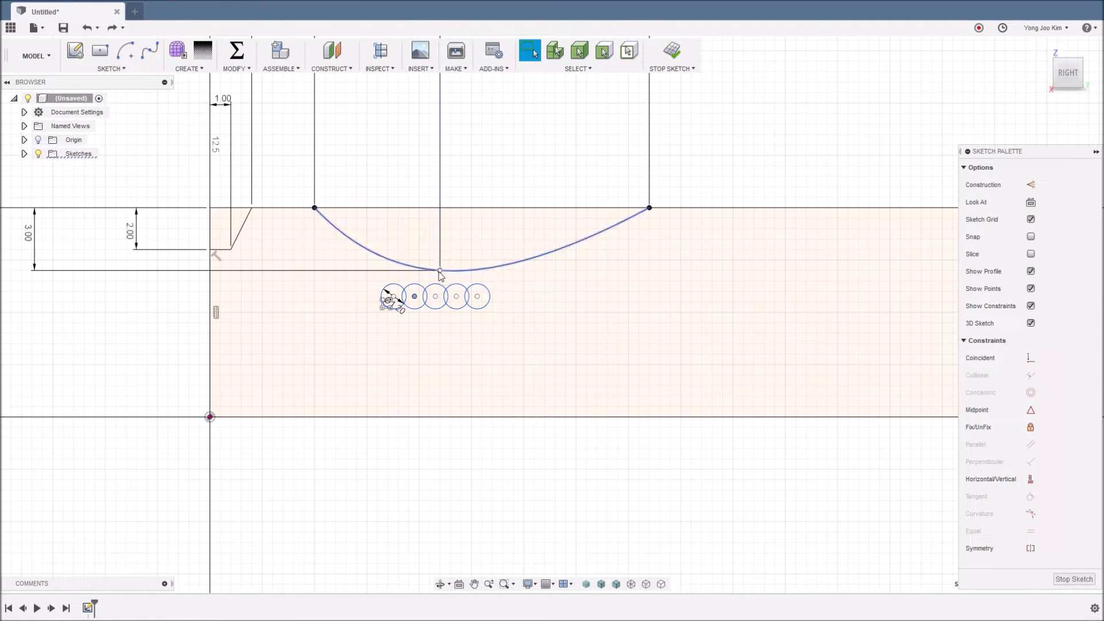
{"action": "left_click", "coordinate": [439, 271]}
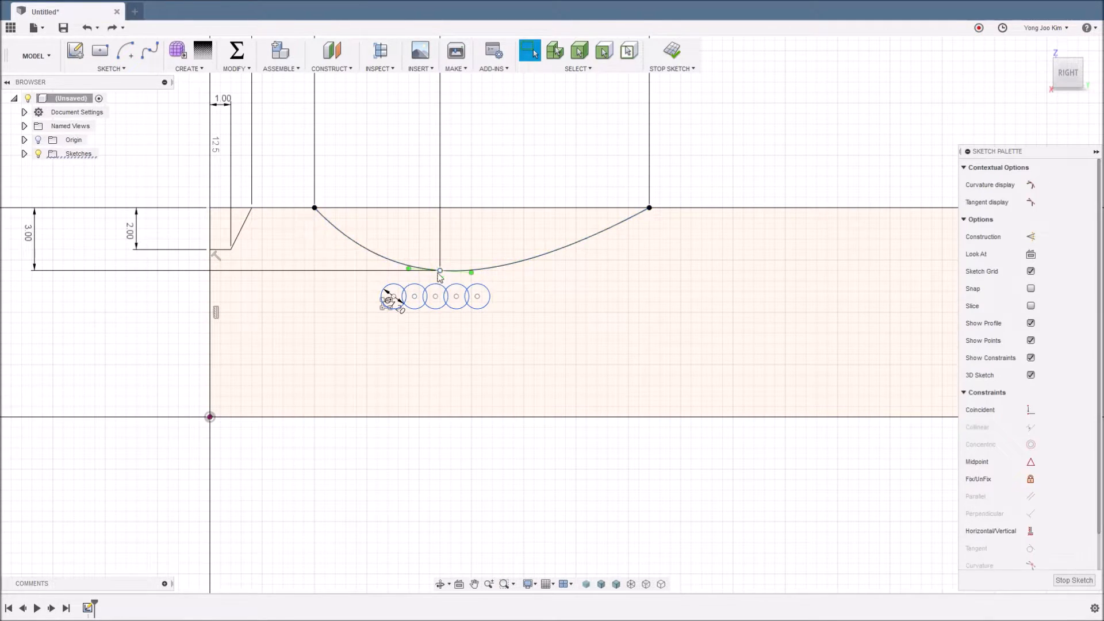
{"action": "left_click", "coordinate": [488, 170]}
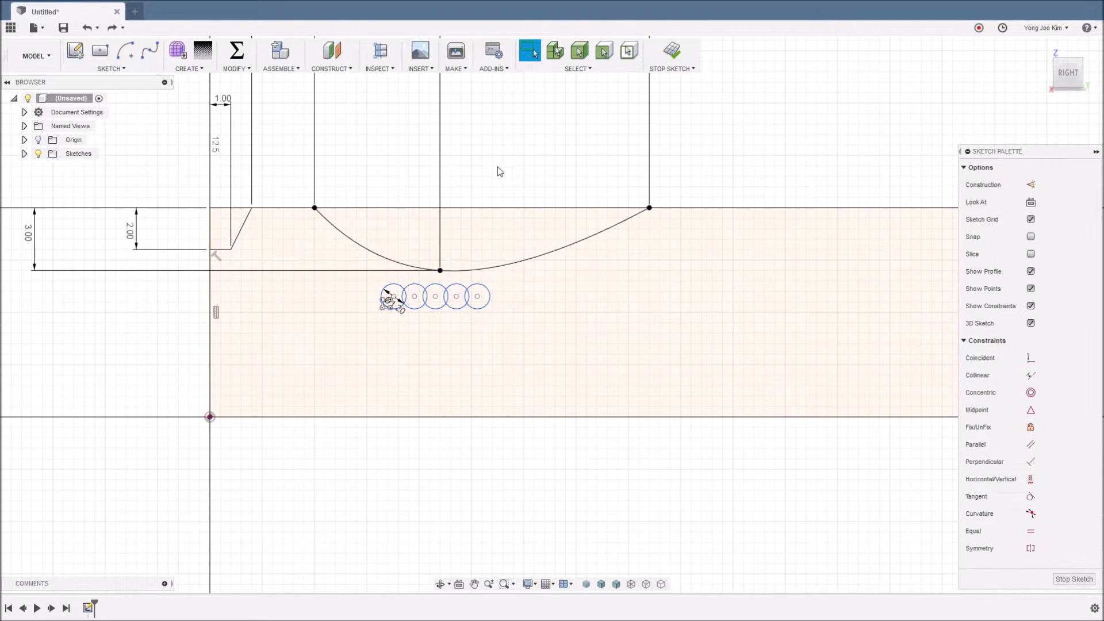
{"action": "left_click", "coordinate": [1031, 359]}
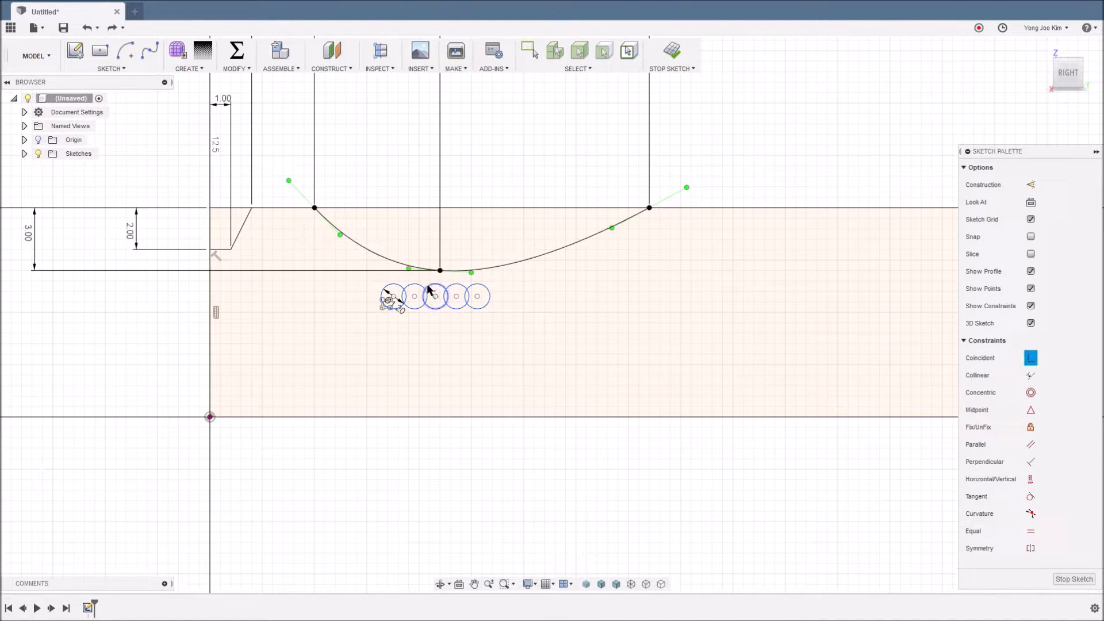
{"action": "left_click", "coordinate": [414, 296]}
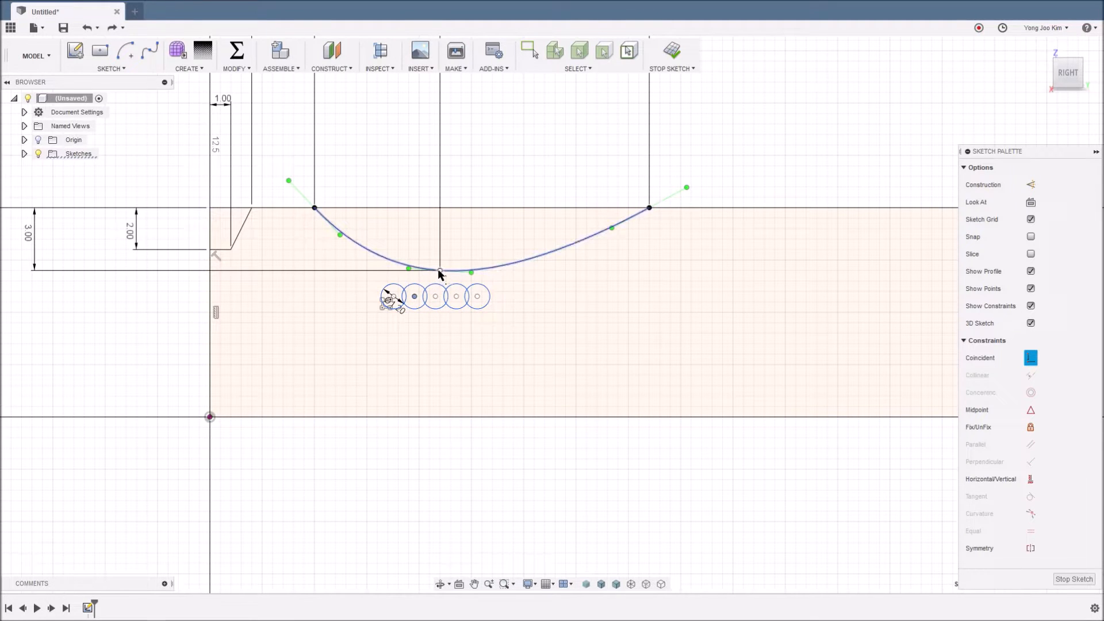
{"action": "left_click", "coordinate": [440, 271]}
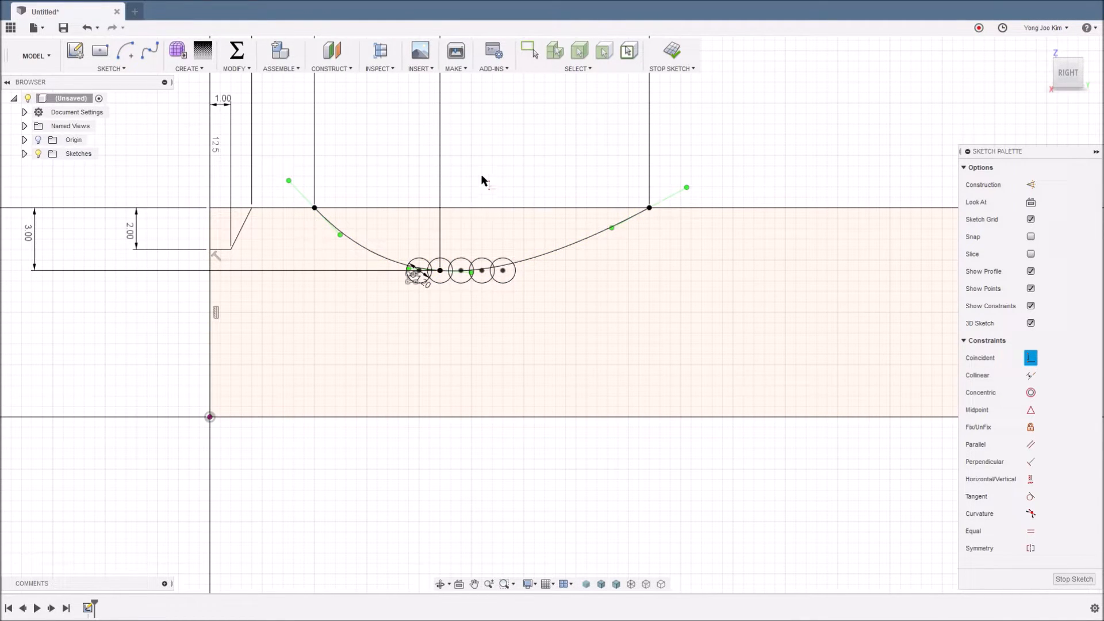
{"action": "key", "text": "Escape"}
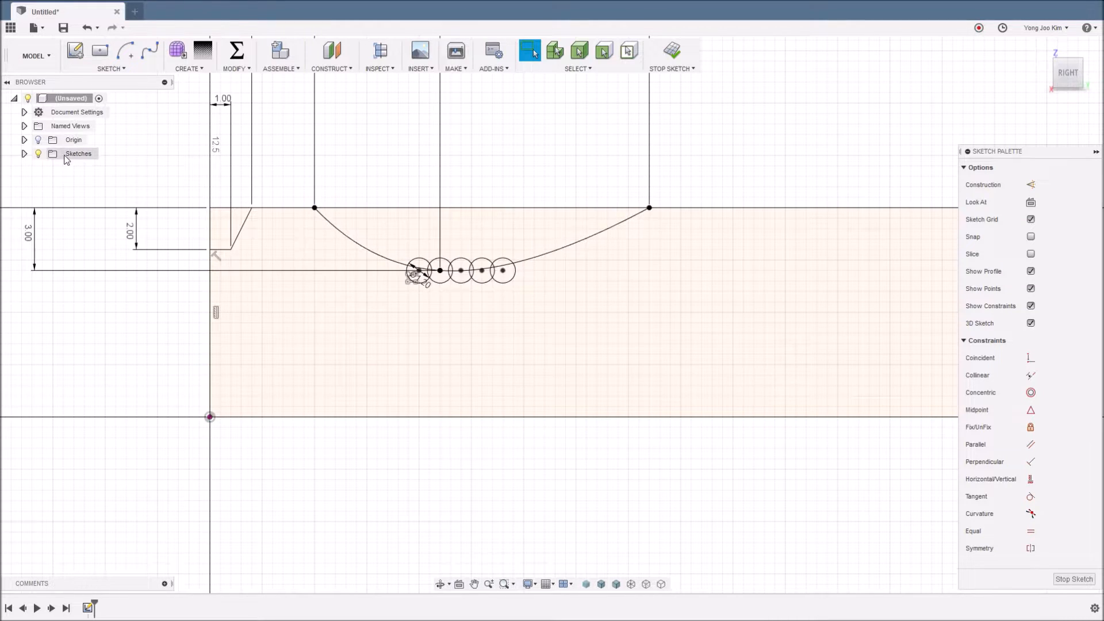
- Expand the Sketches folder and finish the handle profile sketch
{"action": "left_click", "coordinate": [25, 153]}
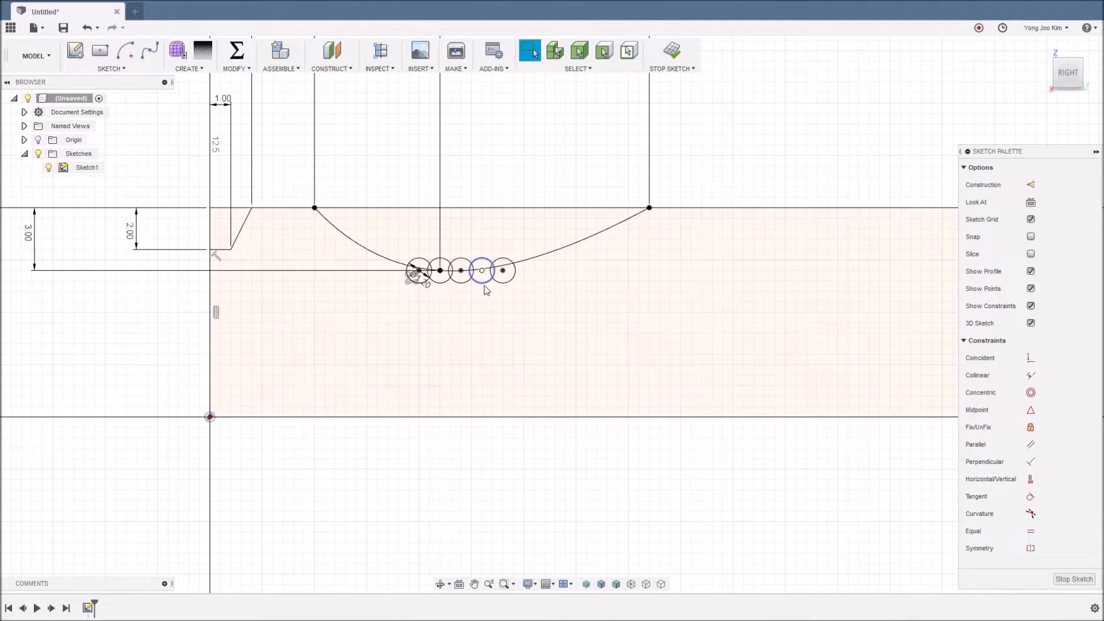
{"action": "scroll", "coordinate": [477, 283], "scroll_direction": "down", "scroll_amount": 8}
{"action": "middle_click_drag", "start_coordinate": [725, 168], "coordinate": [456, 227]}
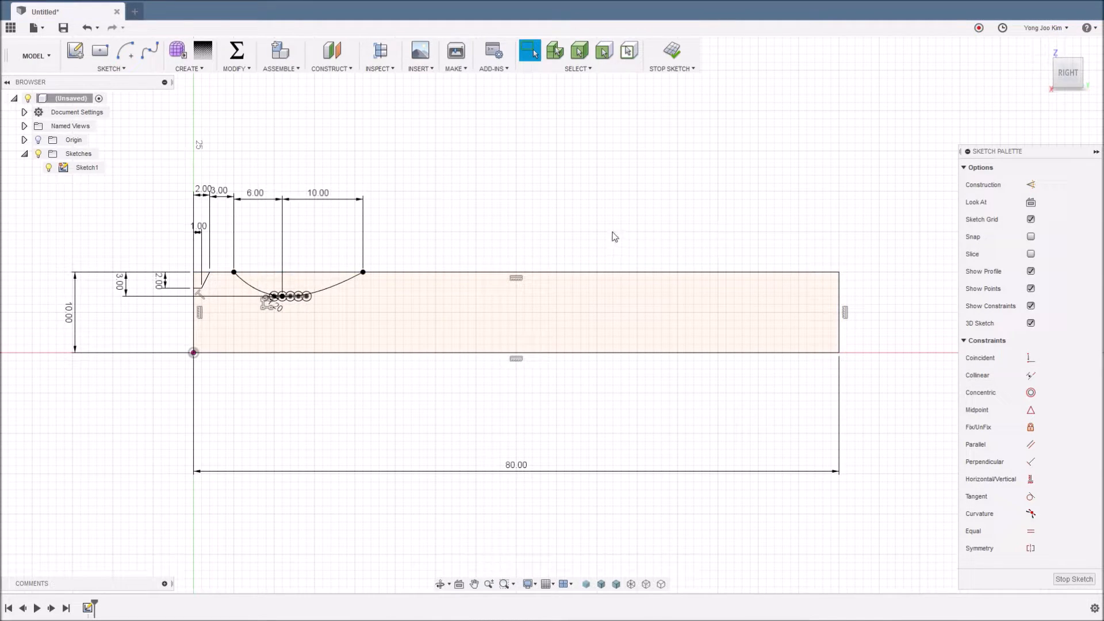
{"action": "middle_click_drag", "start_coordinate": [582, 228], "coordinate": [597, 215]}
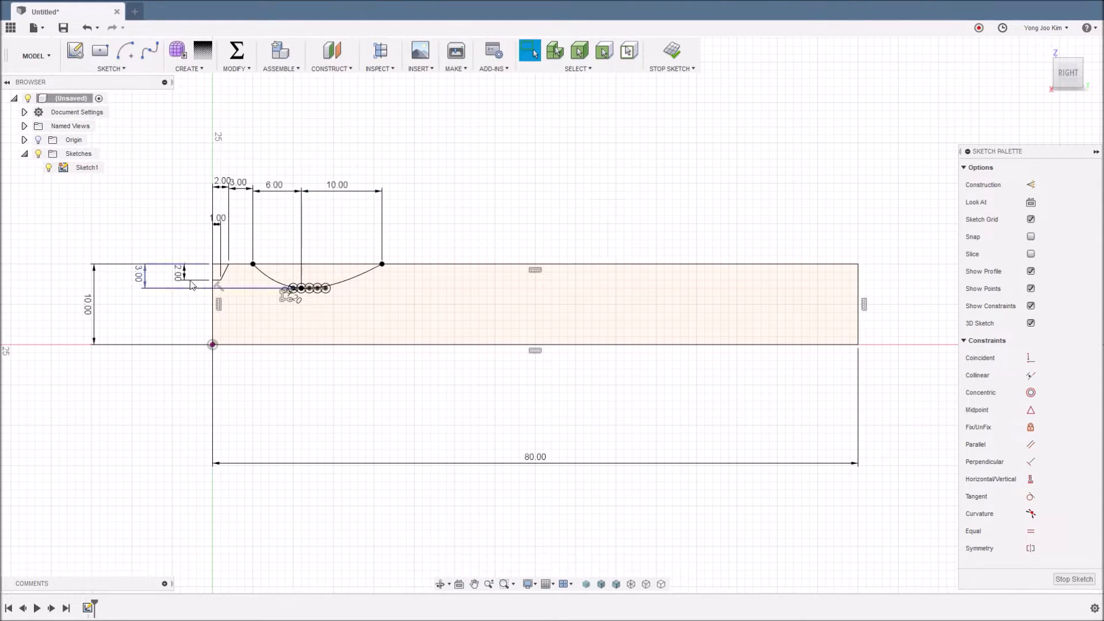
{"action": "left_click", "coordinate": [673, 52]}
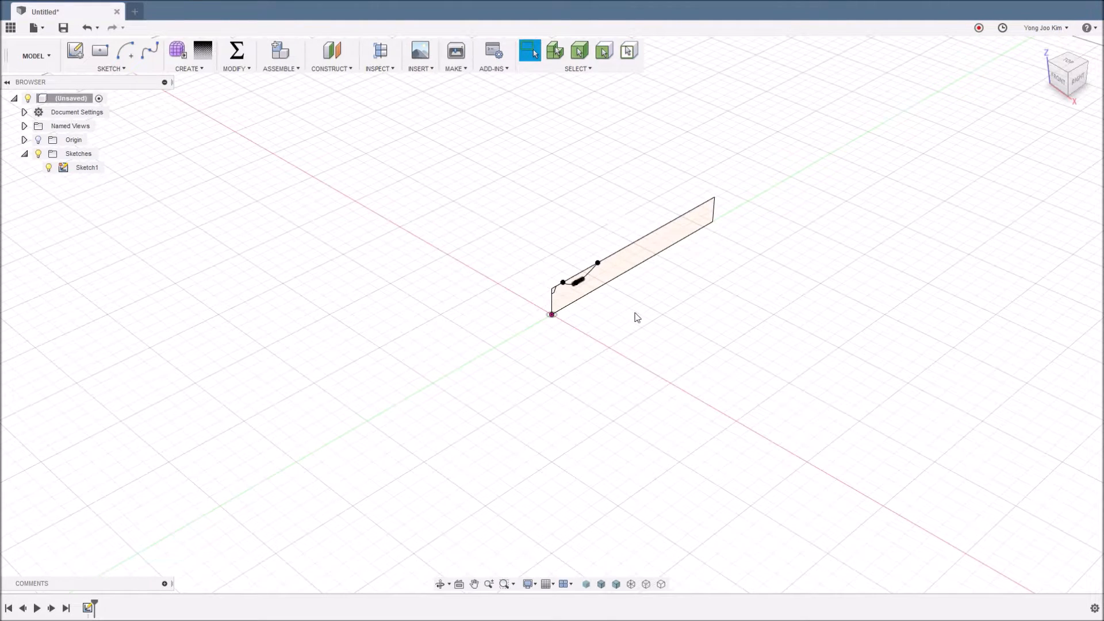
- Start the Revolve command for the handle profile
{"action": "left_click", "coordinate": [189, 70]}
{"action": "left_click", "coordinate": [206, 124]}
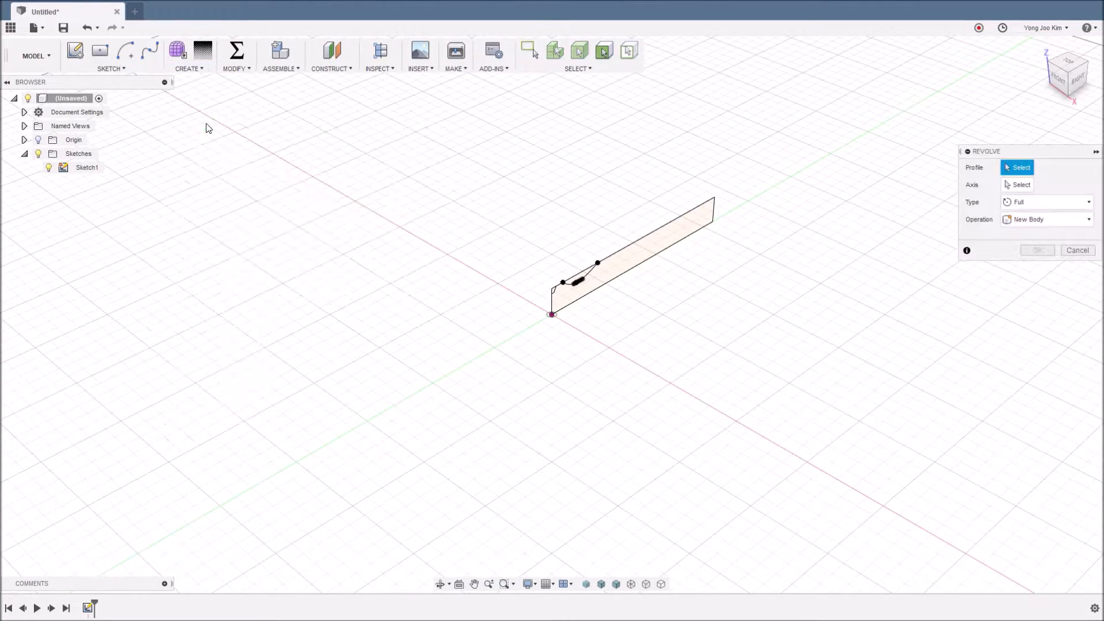
{"action": "scroll", "coordinate": [601, 257], "scroll_direction": "up", "scroll_amount": 5}
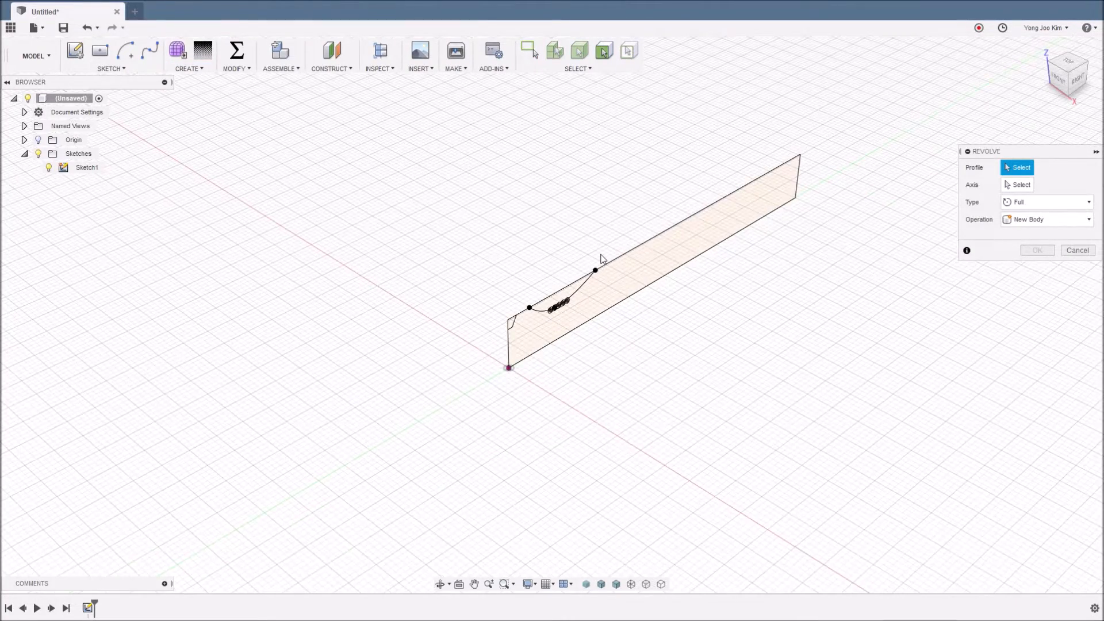
{"action": "middle_click_drag", "start_coordinate": [609, 232], "coordinate": [551, 236]}
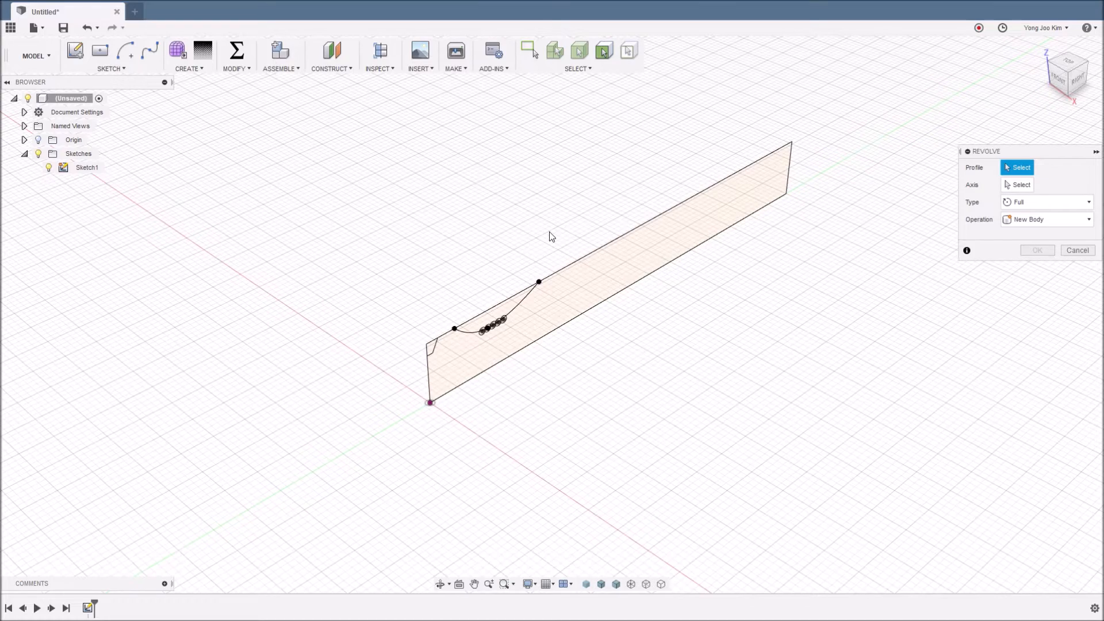
{"action": "scroll", "coordinate": [524, 315], "scroll_direction": "up", "scroll_amount": 3}
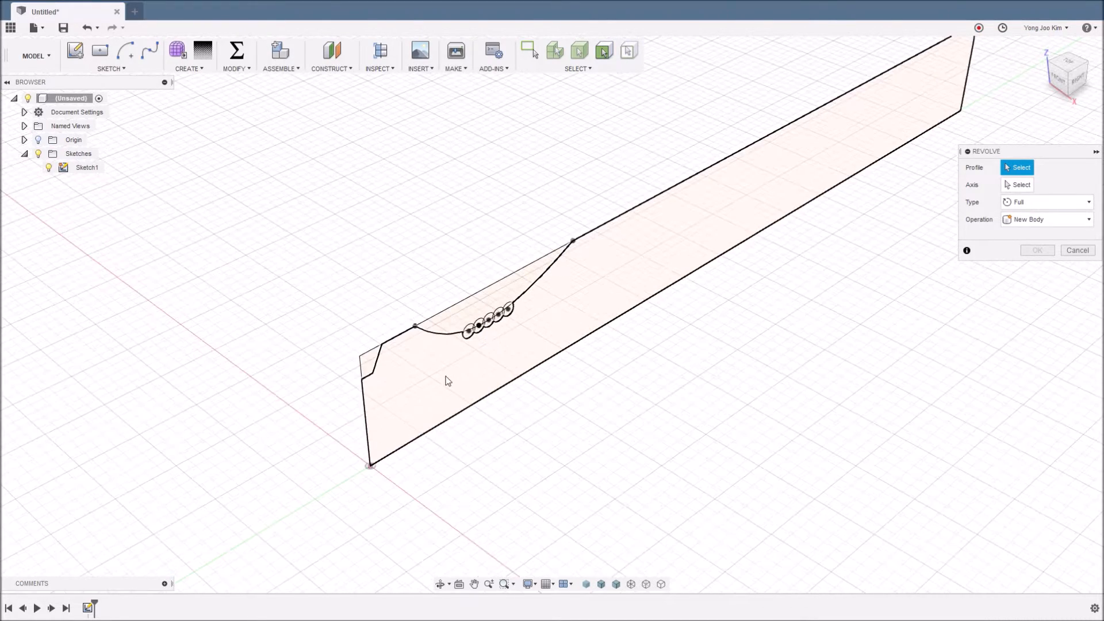
- Try to pick the main handle region and the small circle regions one by one as revolve profiles, and clear the selection
{"action": "left_click", "coordinate": [468, 360]}
{"action": "scroll", "coordinate": [470, 335], "scroll_direction": "up", "scroll_amount": 2}
{"action": "left_click", "coordinate": [468, 332]}
{"action": "left_click", "coordinate": [485, 331]}
{"action": "left_click", "coordinate": [483, 329]}
{"action": "left_click", "coordinate": [487, 313]}
{"action": "left_click", "coordinate": [478, 319]}
{"action": "left_click", "coordinate": [474, 324]}
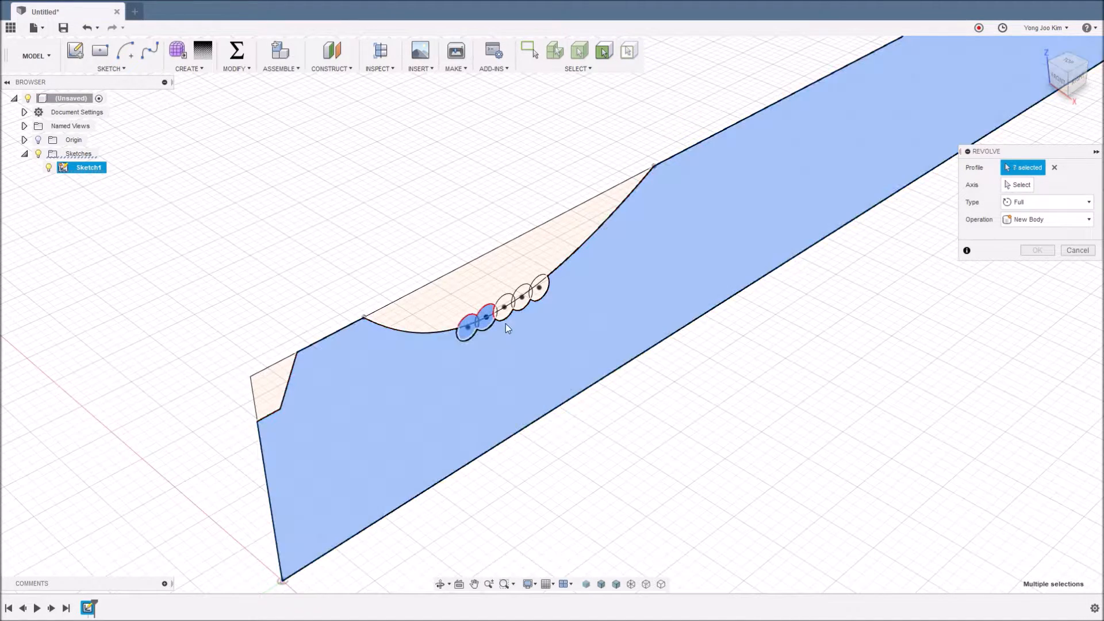
{"action": "left_click", "coordinate": [1053, 167]}
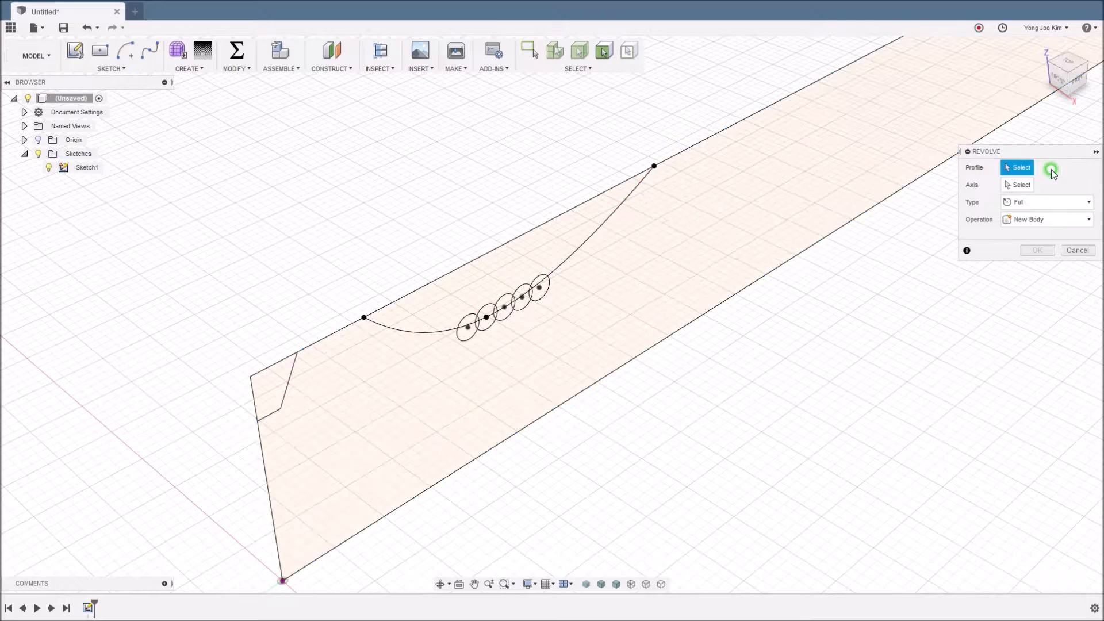
{"action": "scroll", "coordinate": [610, 354], "scroll_direction": "down", "scroll_amount": 4}
{"action": "middle_click_drag", "start_coordinate": [641, 387], "coordinate": [615, 381]}
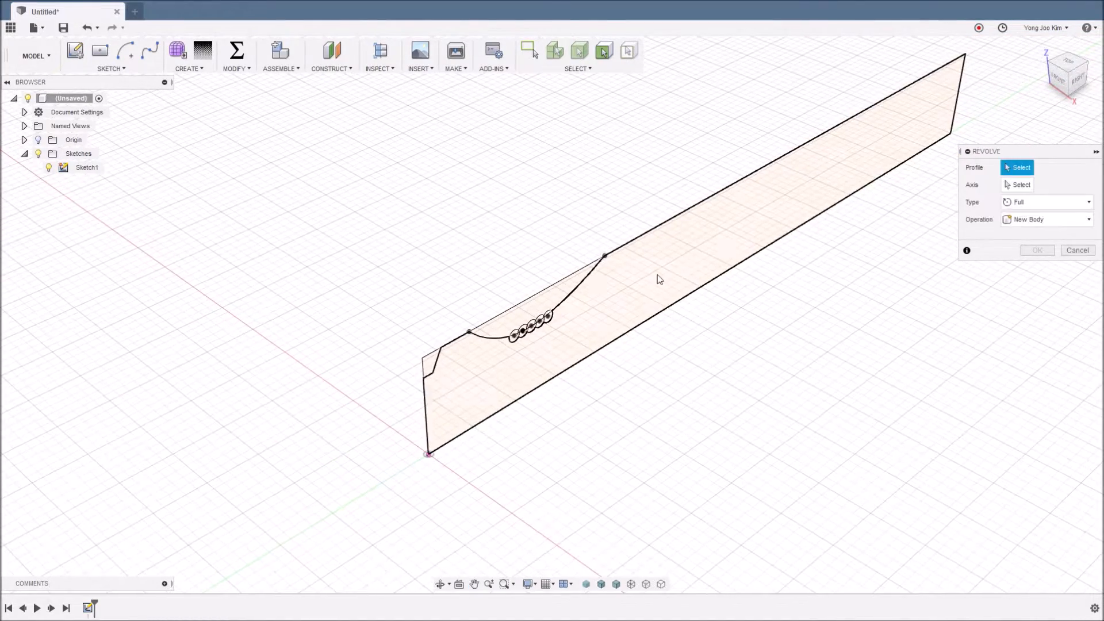
{"action": "left_click_drag", "start_coordinate": [658, 189], "coordinate": [345, 510]}
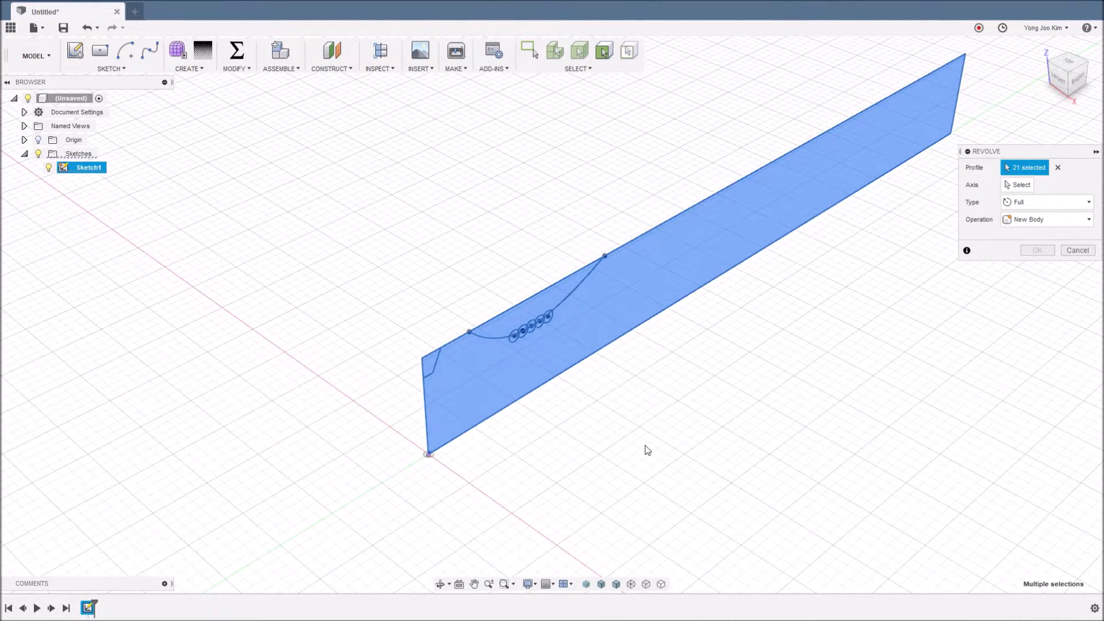
{"action": "left_click", "coordinate": [1057, 167]}
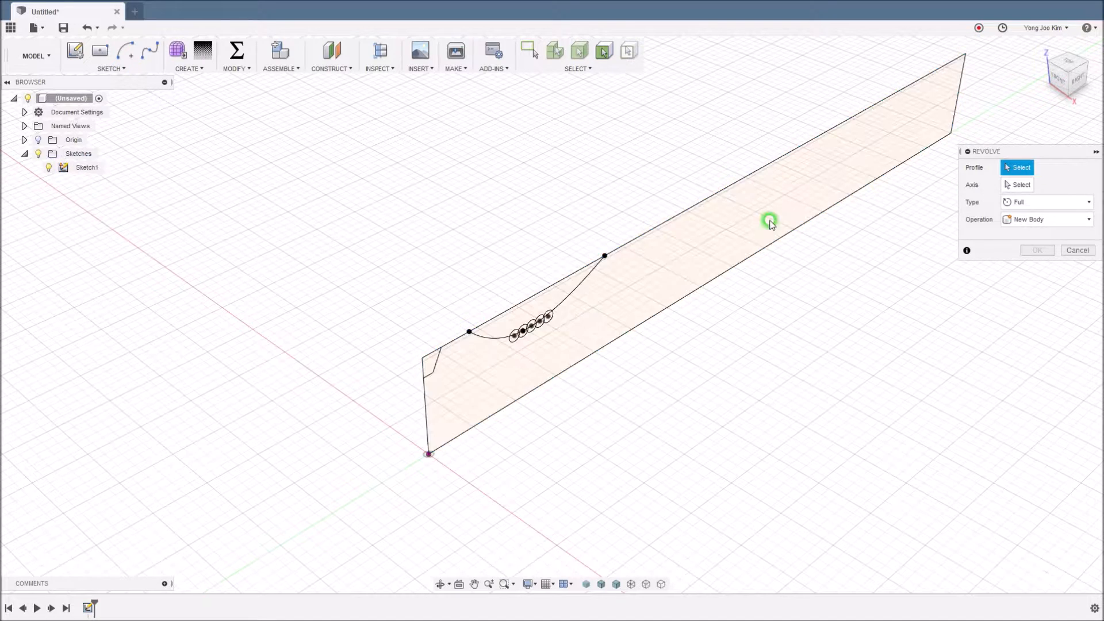
{"action": "mouse_move", "coordinate": [332, 198]}
{"action": "left_mouse_down"}
{"action": "mouse_move", "coordinate": [665, 478]}
{"action": "mouse_move", "coordinate": [683, 459]}
{"action": "left_mouse_up"}
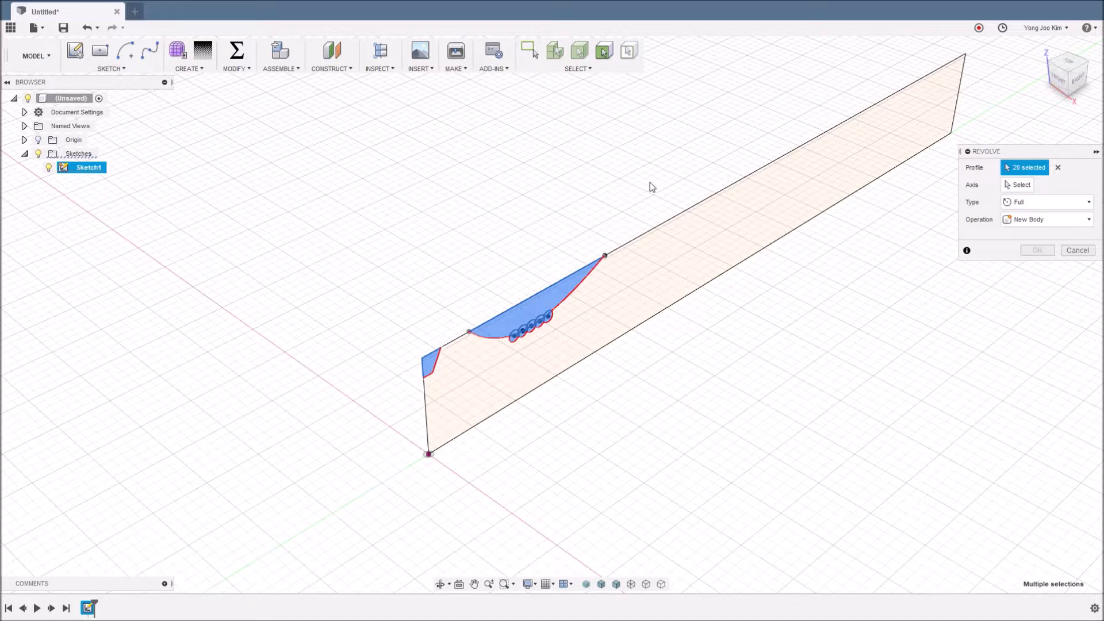
{"action": "left_click_drag", "start_coordinate": [667, 168], "coordinate": [337, 540], "text": "ctrl"}
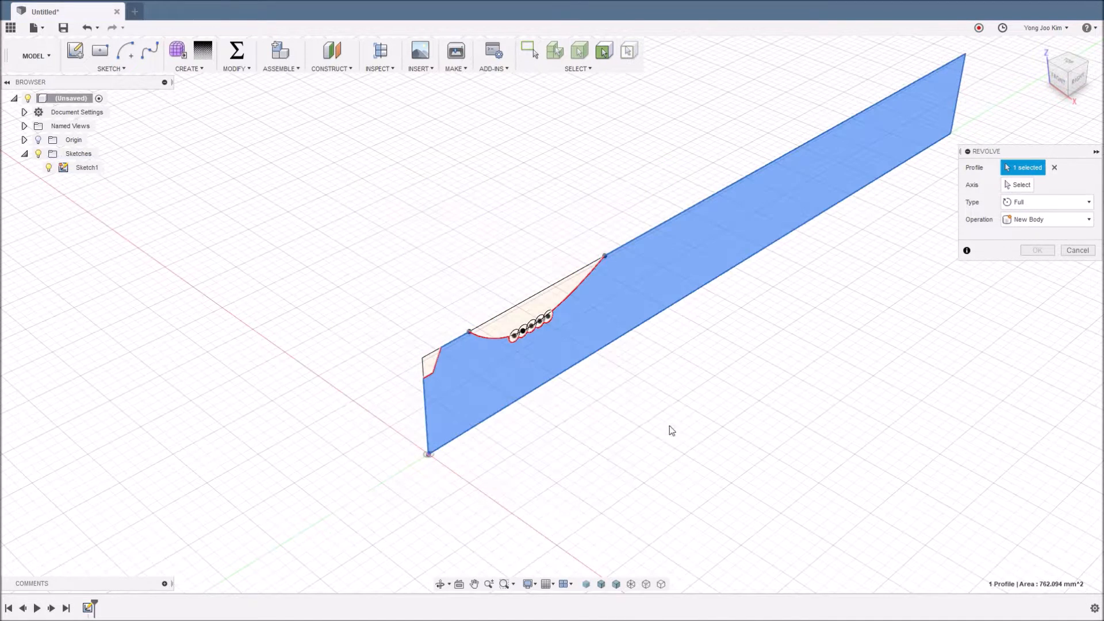
{"action": "left_click", "coordinate": [1055, 167]}
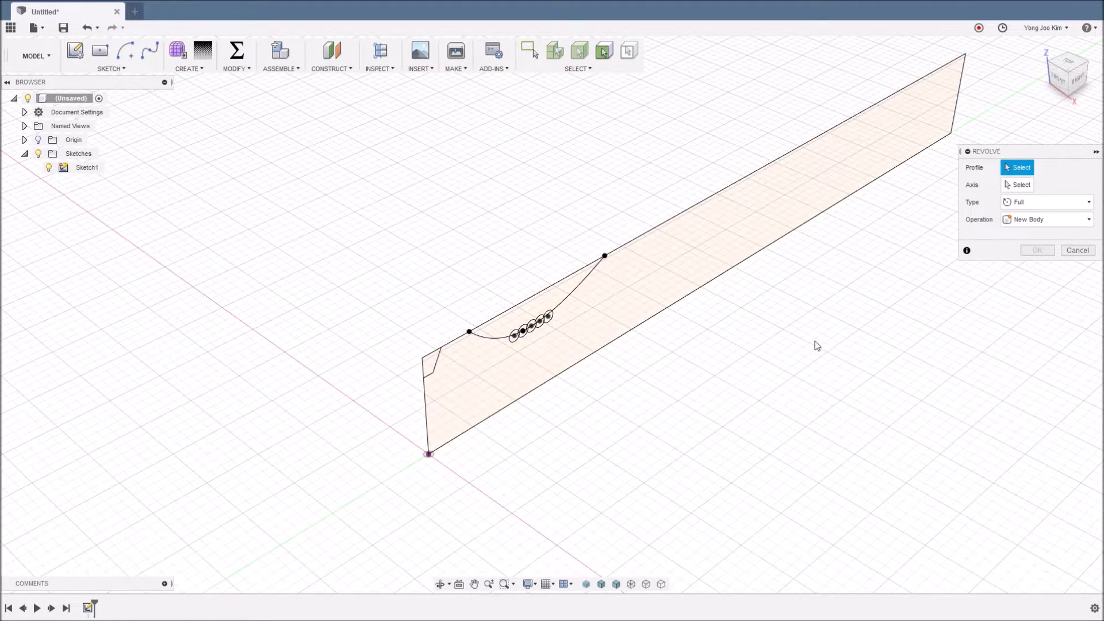
- Select all the handle sketch regions as revolve profiles, leaving out the curved neck cutout and the small corner region
{"action": "left_click_drag", "start_coordinate": [658, 182], "coordinate": [333, 510]}
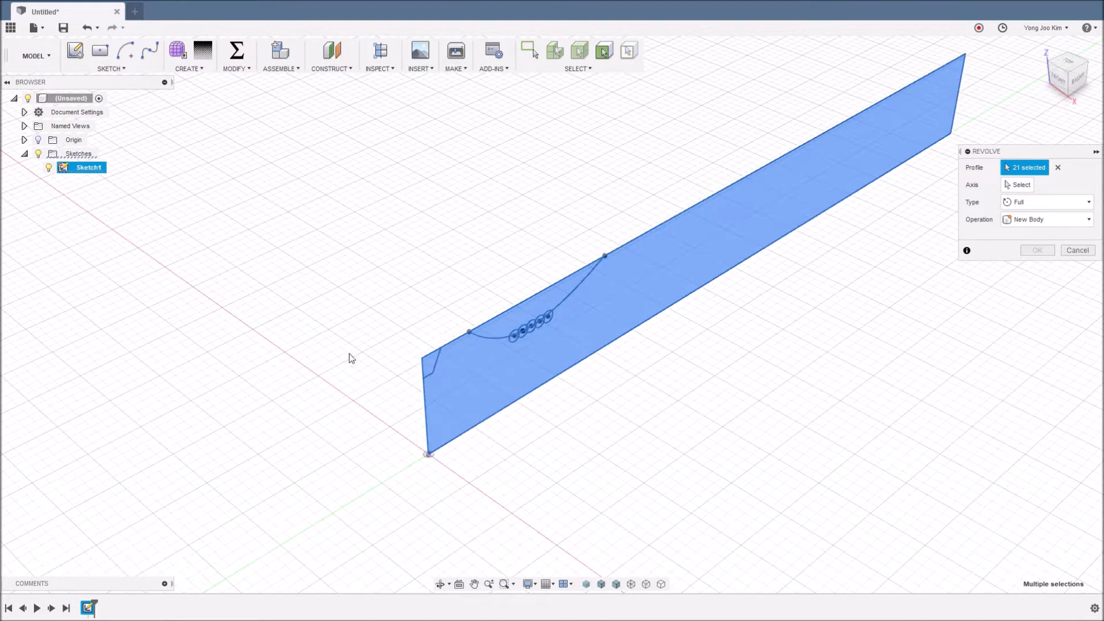
{"action": "left_click", "coordinate": [553, 295]}
{"action": "left_click", "coordinate": [434, 361]}
{"action": "scroll", "coordinate": [539, 331], "scroll_direction": "up", "scroll_amount": 5}
{"action": "scroll", "coordinate": [588, 330], "scroll_direction": "down", "scroll_amount": 10}
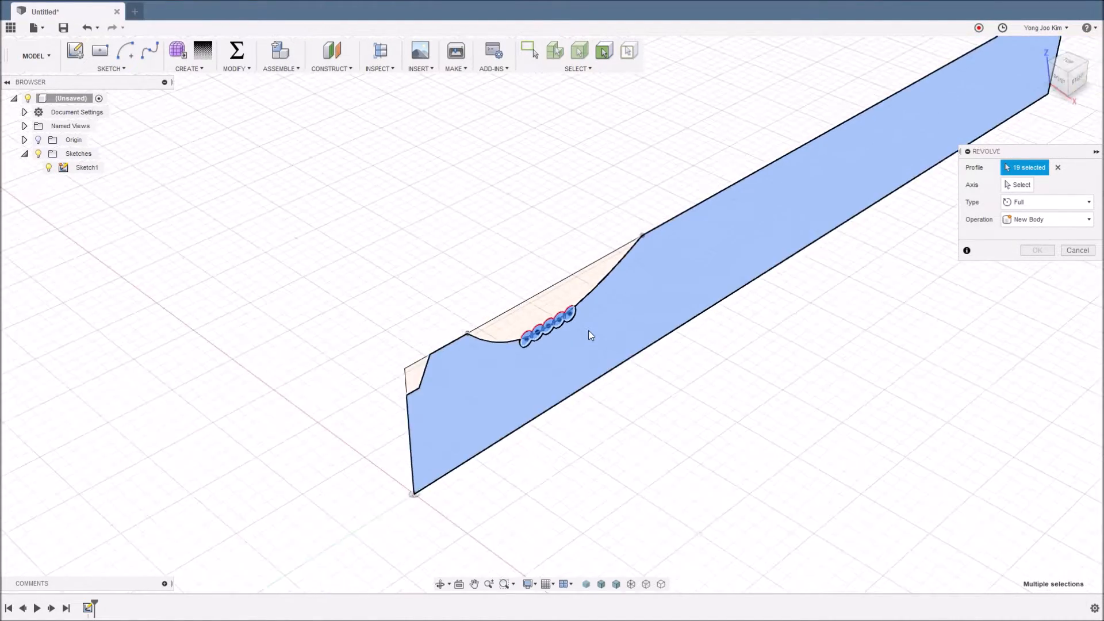
- Revolve the selected profiles fully around the handle's long centre edge as a new body
{"action": "left_click", "coordinate": [1018, 184]}
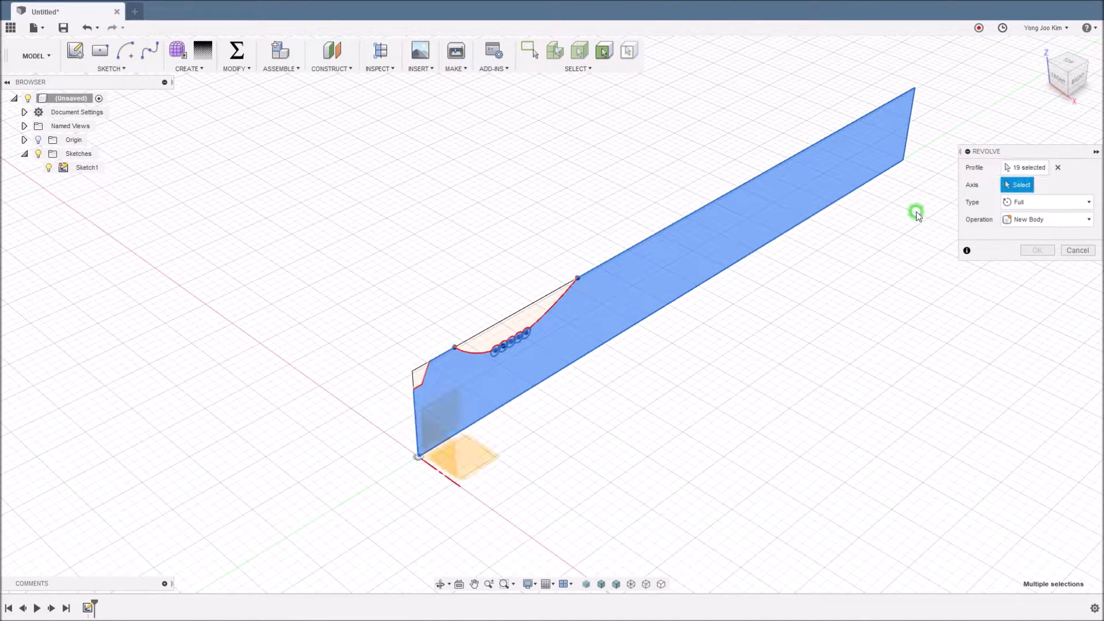
{"action": "left_click", "coordinate": [756, 255]}
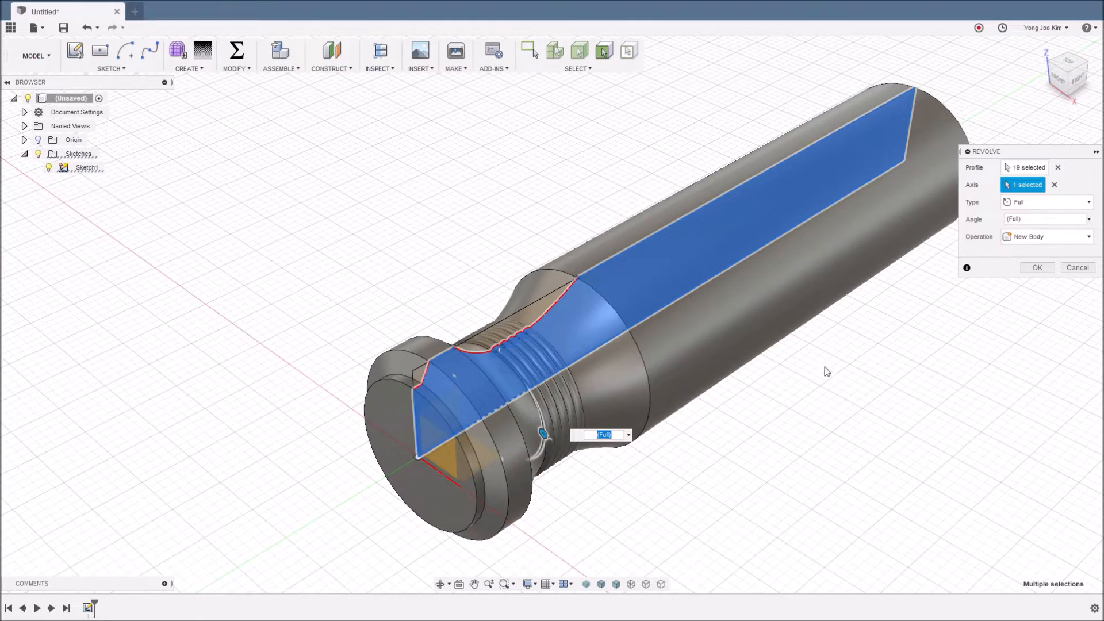
{"action": "scroll", "coordinate": [843, 378], "scroll_direction": "down", "scroll_amount": 5}
{"action": "left_click", "coordinate": [1035, 269]}
{"action": "middle_click_drag", "start_coordinate": [760, 408], "coordinate": [736, 406], "text": "shift"}
{"action": "key", "text": "Escape"}
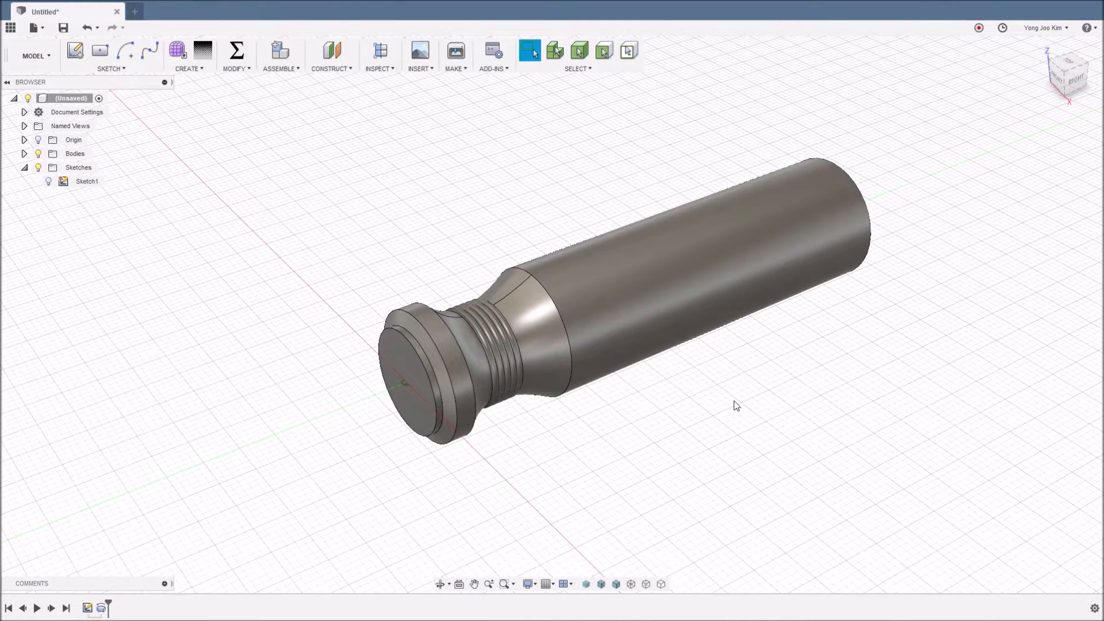
- Apply a 0.5 mm constant-radius fillet to the edge of the small end face at the handle's collar
{"action": "key", "text": "f"}
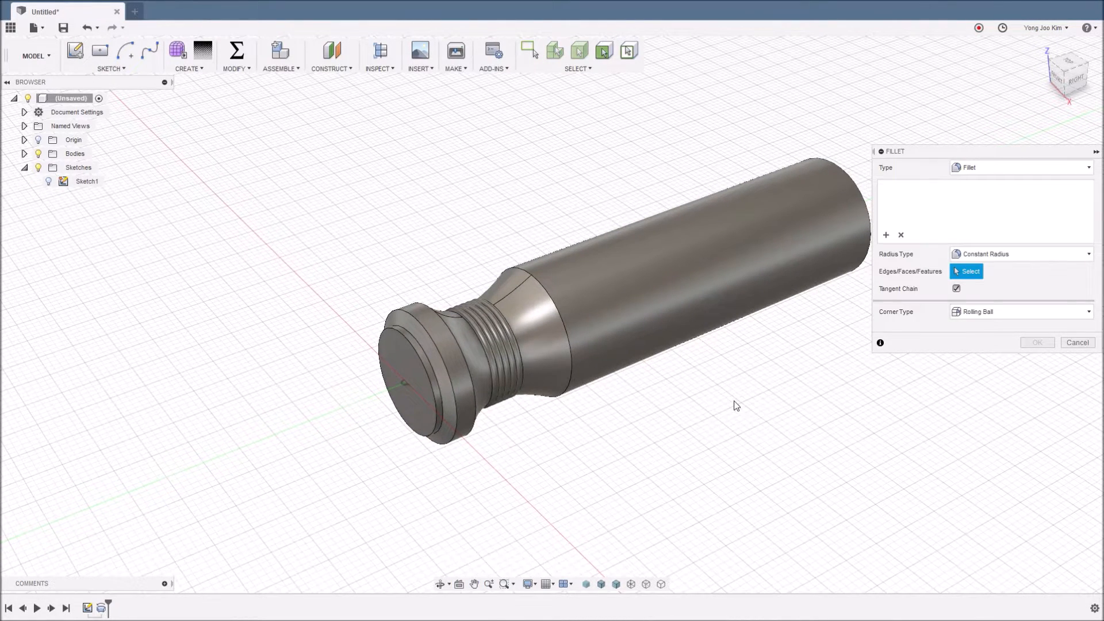
{"action": "scroll", "coordinate": [454, 452], "scroll_direction": "up", "scroll_amount": 3}
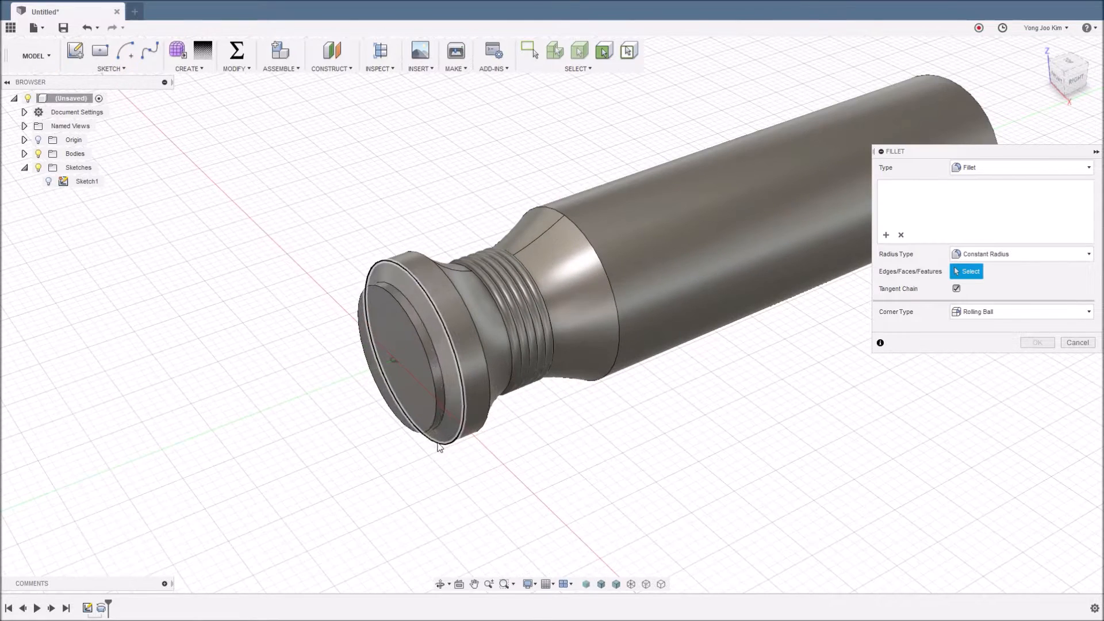
{"action": "left_click", "coordinate": [434, 390]}
{"action": "type", "text": "0.5"}
{"action": "key", "text": "Return"}
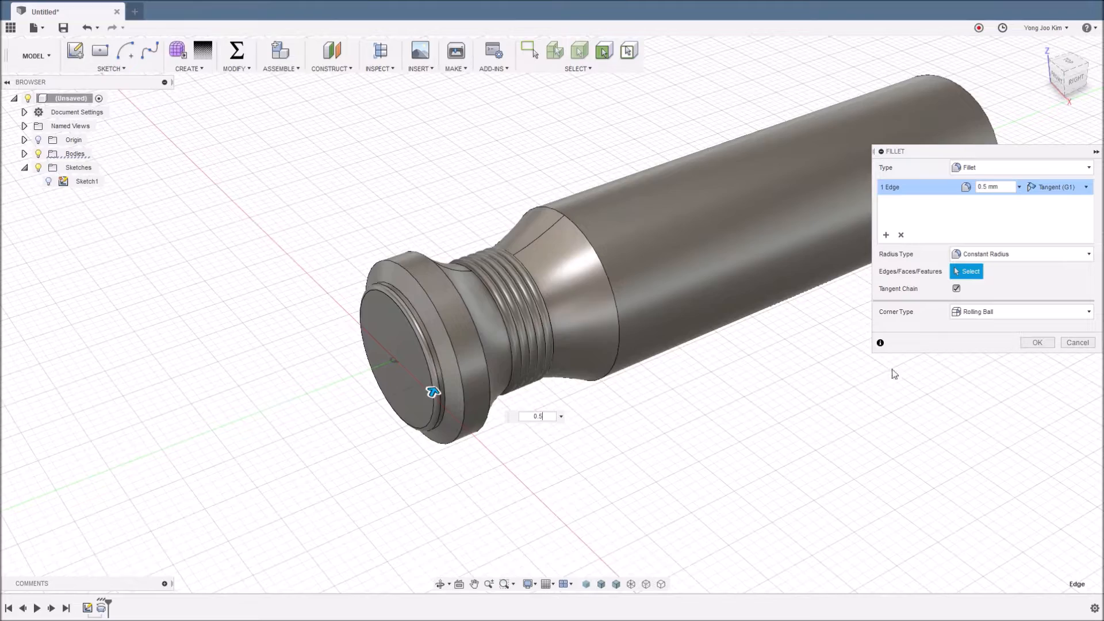
- Add a second fillet set with a 5 mm radius on the handle's rear end edge and complete the fillet
{"action": "scroll", "coordinate": [761, 407], "scroll_direction": "down", "scroll_amount": 3}
{"action": "middle_click_drag", "start_coordinate": [761, 407], "coordinate": [648, 406]}
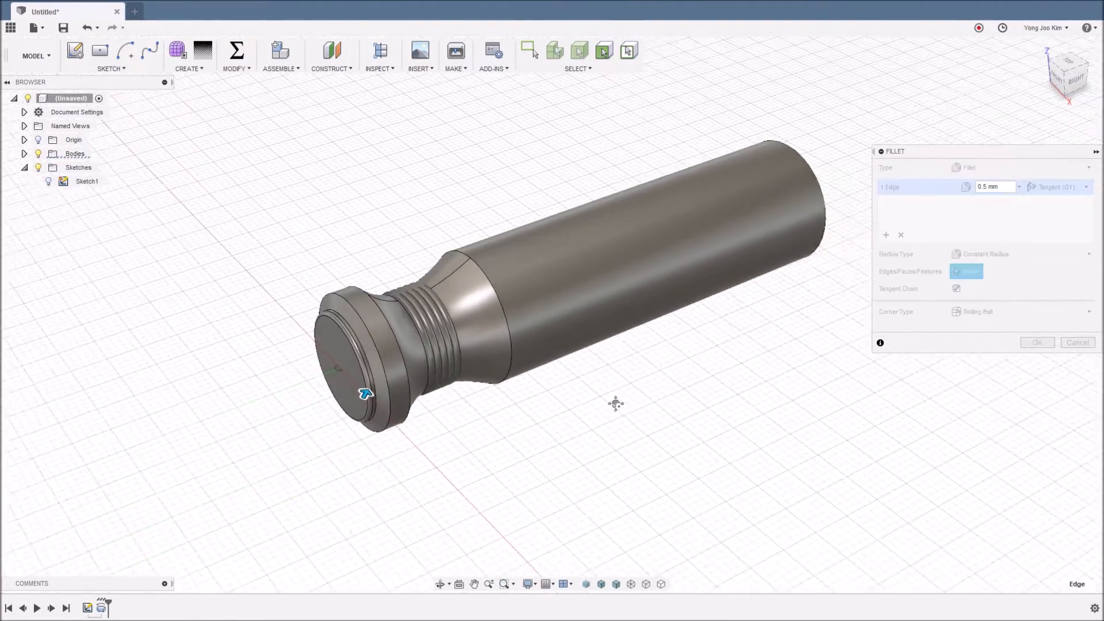
{"action": "middle_click_drag", "start_coordinate": [717, 375], "coordinate": [741, 330], "text": "shift"}
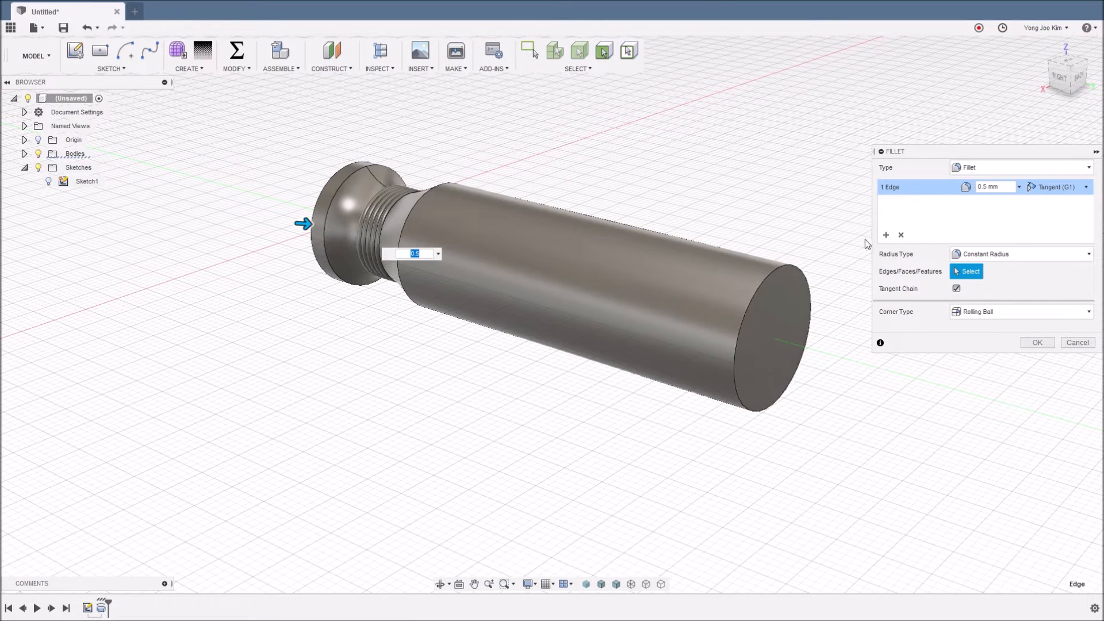
{"action": "left_click", "coordinate": [886, 236]}
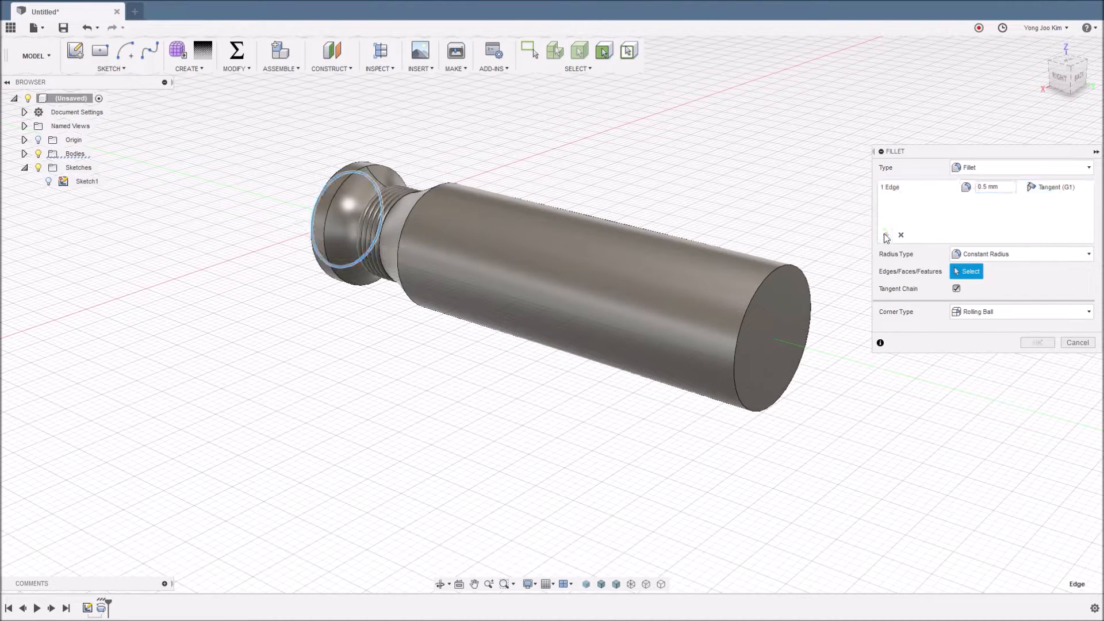
{"action": "left_click", "coordinate": [765, 280]}
{"action": "type", "text": "5"}
{"action": "middle_click_drag", "start_coordinate": [646, 422], "coordinate": [722, 411], "text": "shift"}
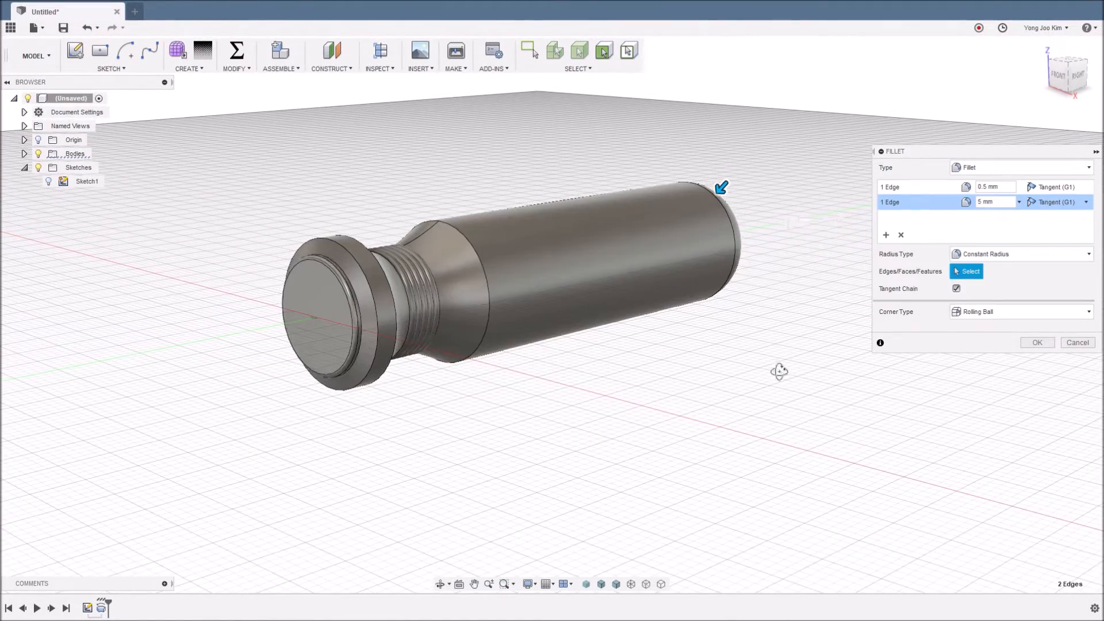
{"action": "middle_click_drag", "start_coordinate": [786, 375], "coordinate": [712, 382], "text": "shift"}
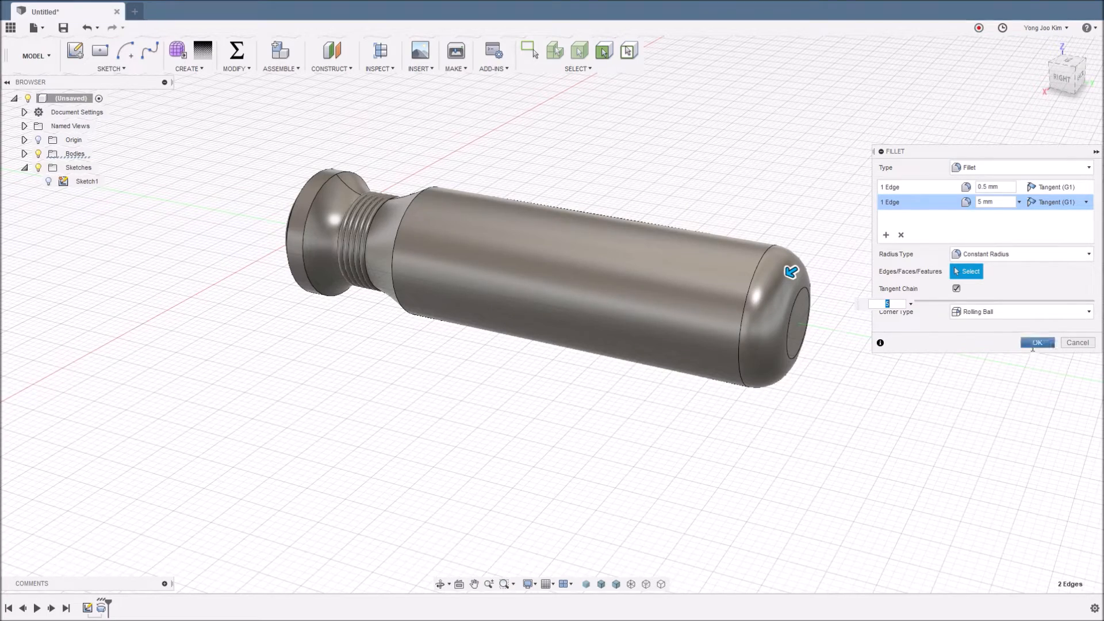
{"action": "left_click", "coordinate": [1033, 343]}
- Examine the reference picture Two_Drivers.png for the shape of the lengthwise yellow cuts along the handle
{"action": "middle_click_drag", "start_coordinate": [544, 417], "coordinate": [595, 430], "text": "shift"}
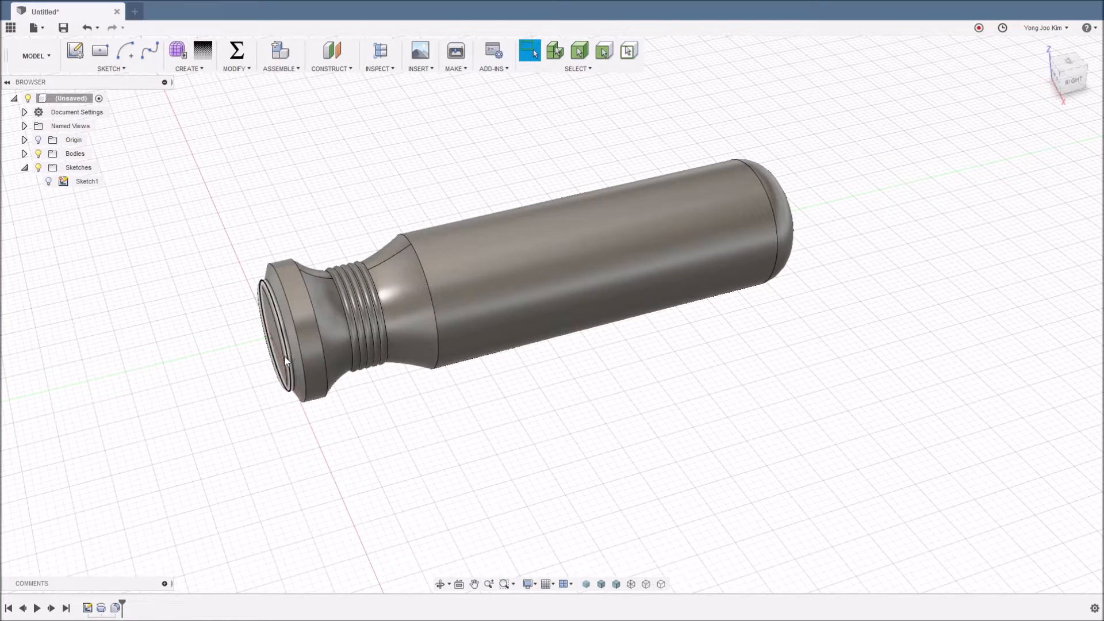
{"action": "middle_click_drag", "start_coordinate": [488, 428], "coordinate": [565, 425], "text": "shift"}
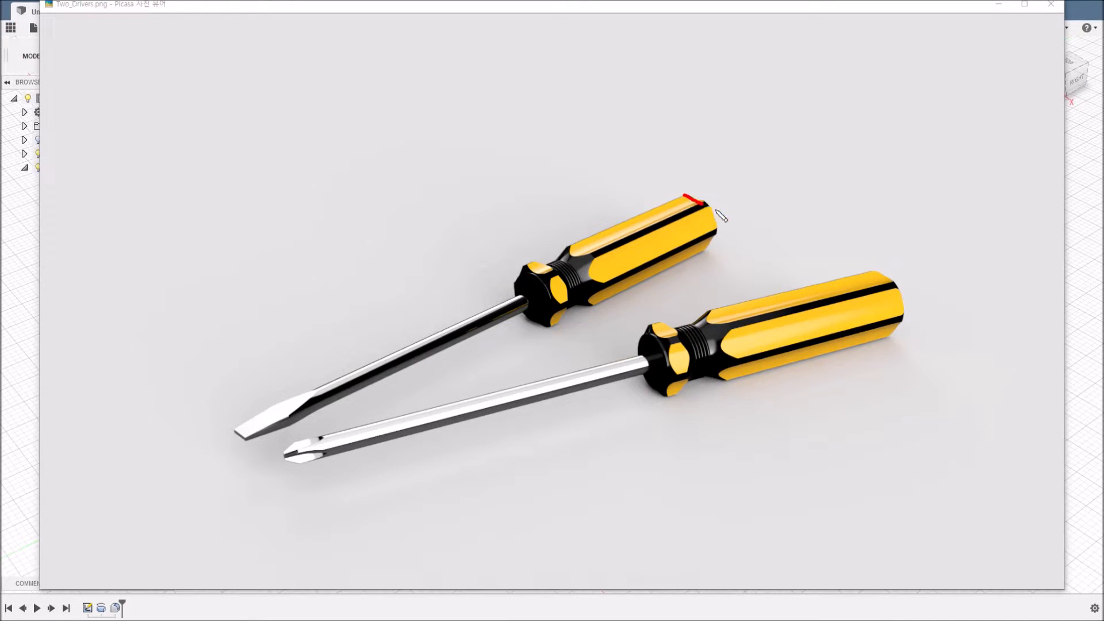
{"action": "mouse_move", "coordinate": [707, 207]}
{"action": "left_mouse_down"}
{"action": "mouse_move", "coordinate": [716, 228]}
{"action": "mouse_move", "coordinate": [709, 214]}
{"action": "mouse_move", "coordinate": [596, 265]}
{"action": "mouse_move", "coordinate": [613, 270]}
{"action": "left_mouse_up"}
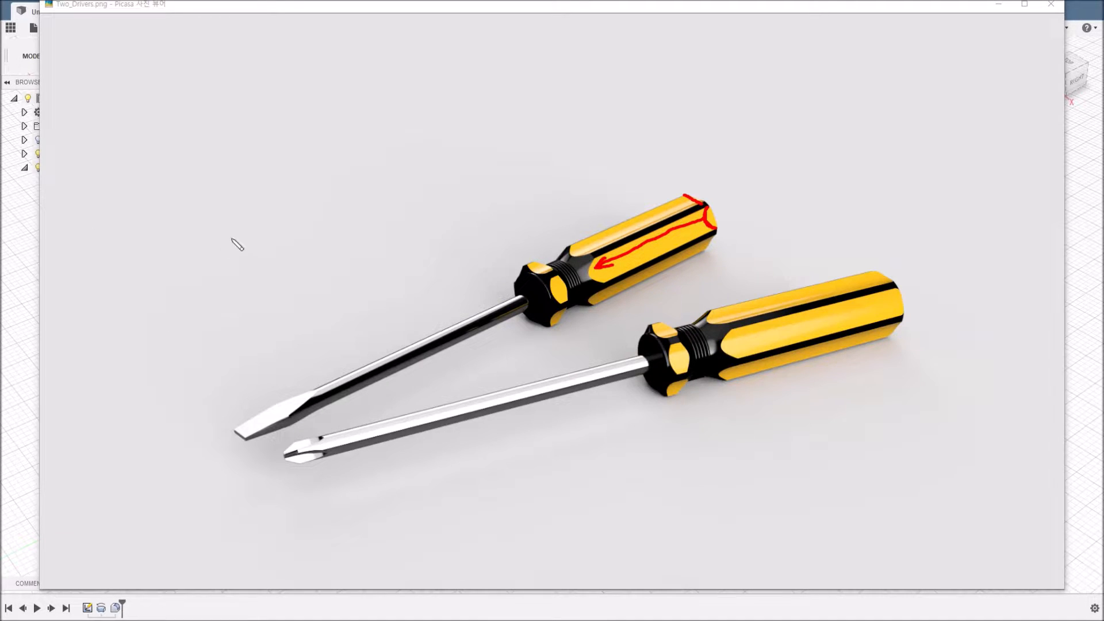
{"action": "key", "text": "Escape"}
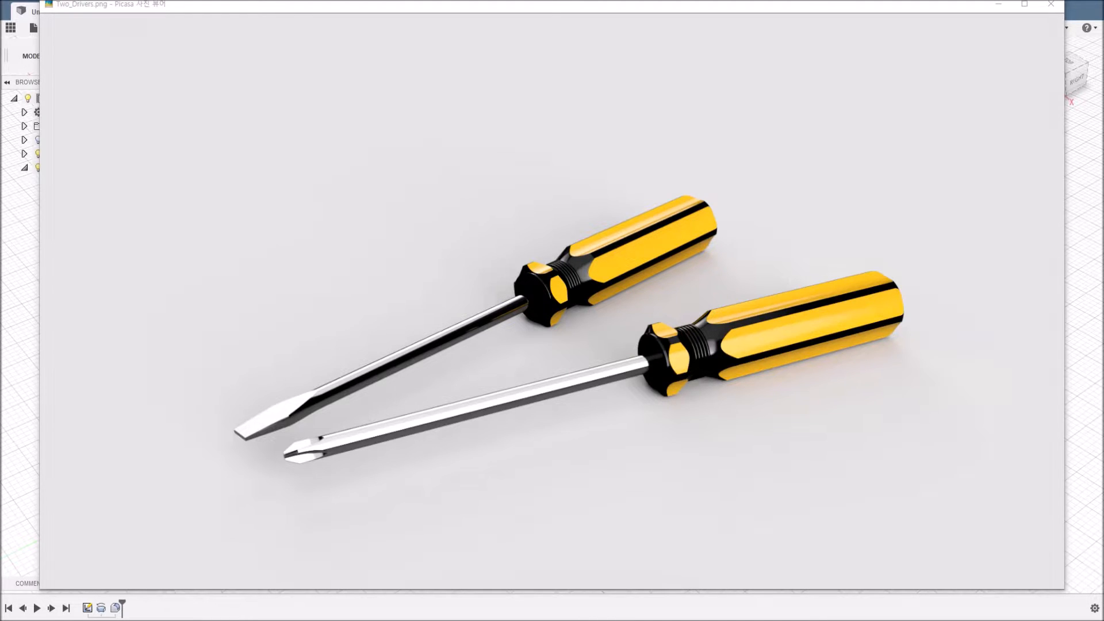
{"action": "left_click", "coordinate": [23, 227]}
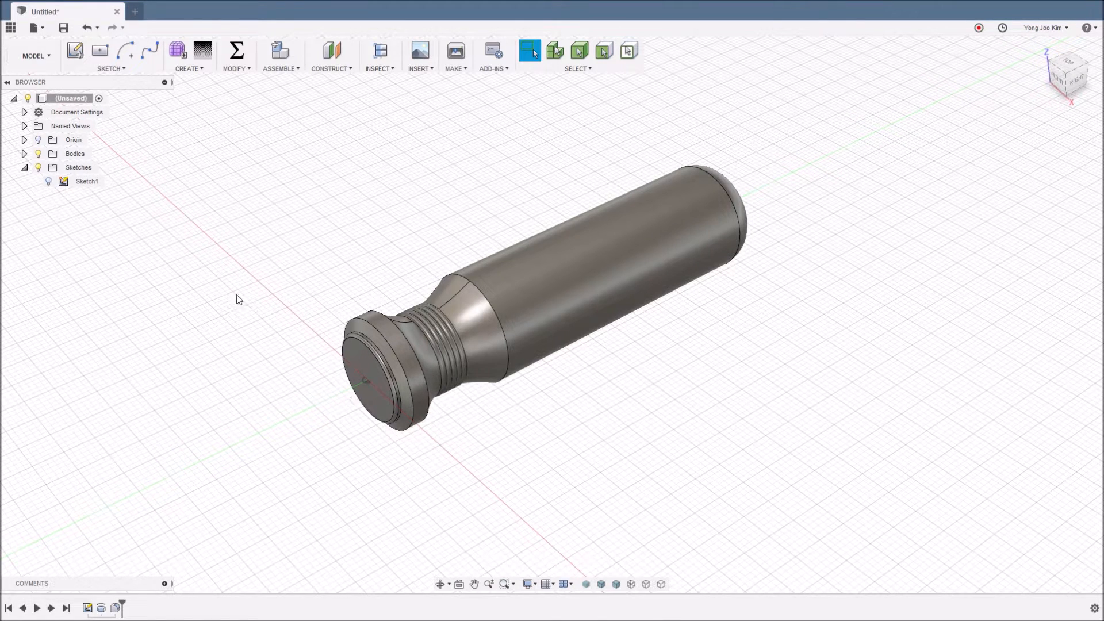
- Create a new sketch on the small end face at the handle's collar
{"action": "left_click", "coordinate": [75, 51]}
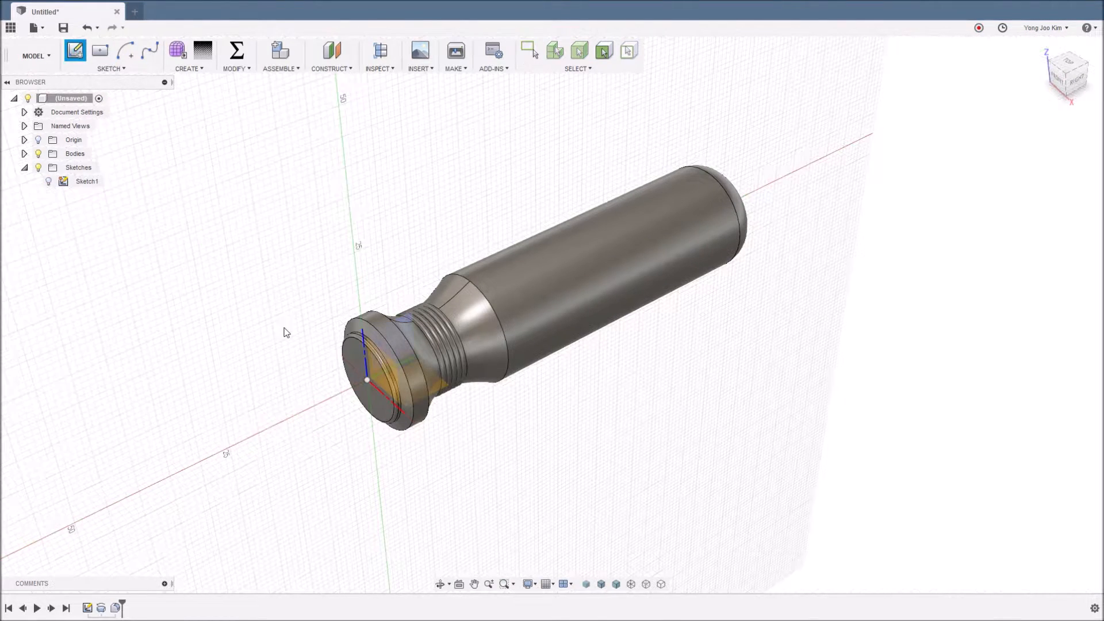
{"action": "left_click", "coordinate": [363, 372]}
{"action": "left_click", "coordinate": [361, 368]}
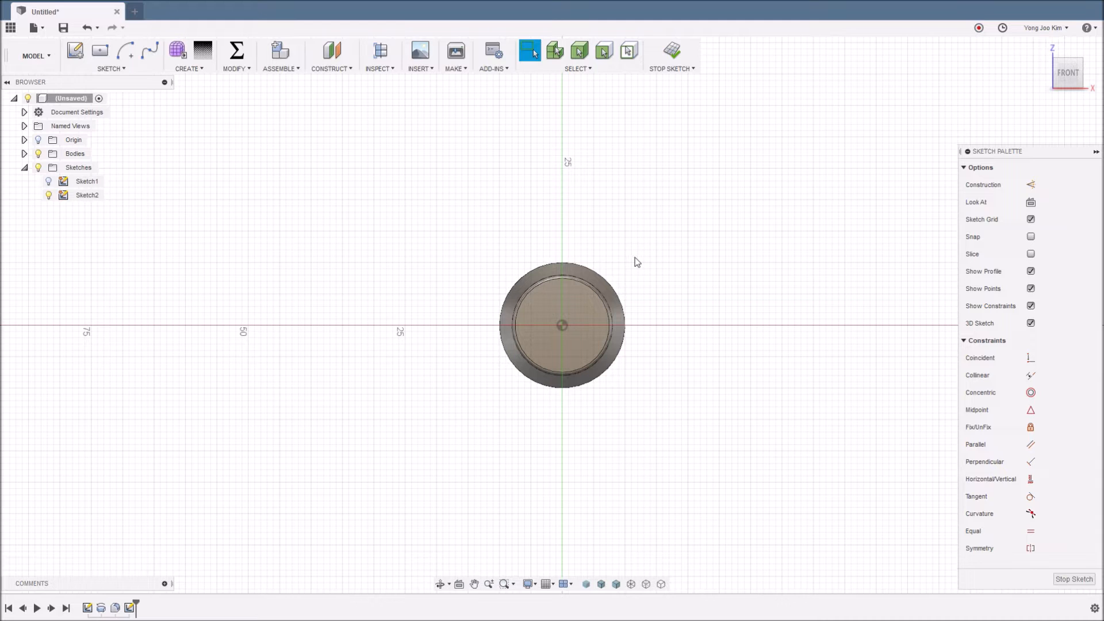
- Project the whole handle body into the sketch using the body selection filter
{"action": "left_click", "coordinate": [111, 68]}
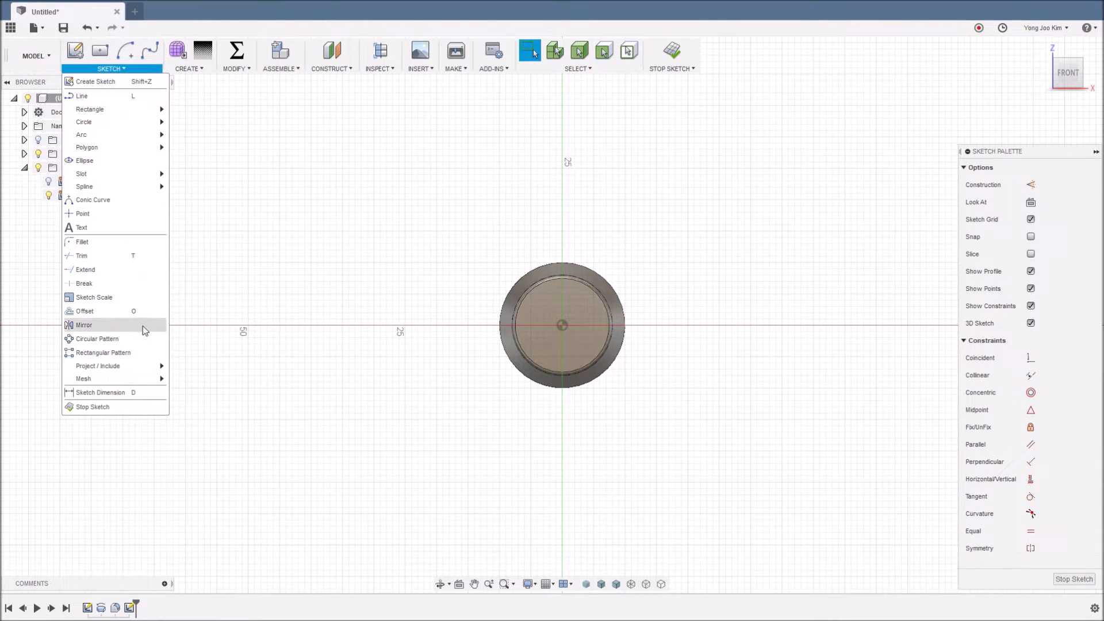
{"action": "mouse_move", "coordinate": [153, 365]}
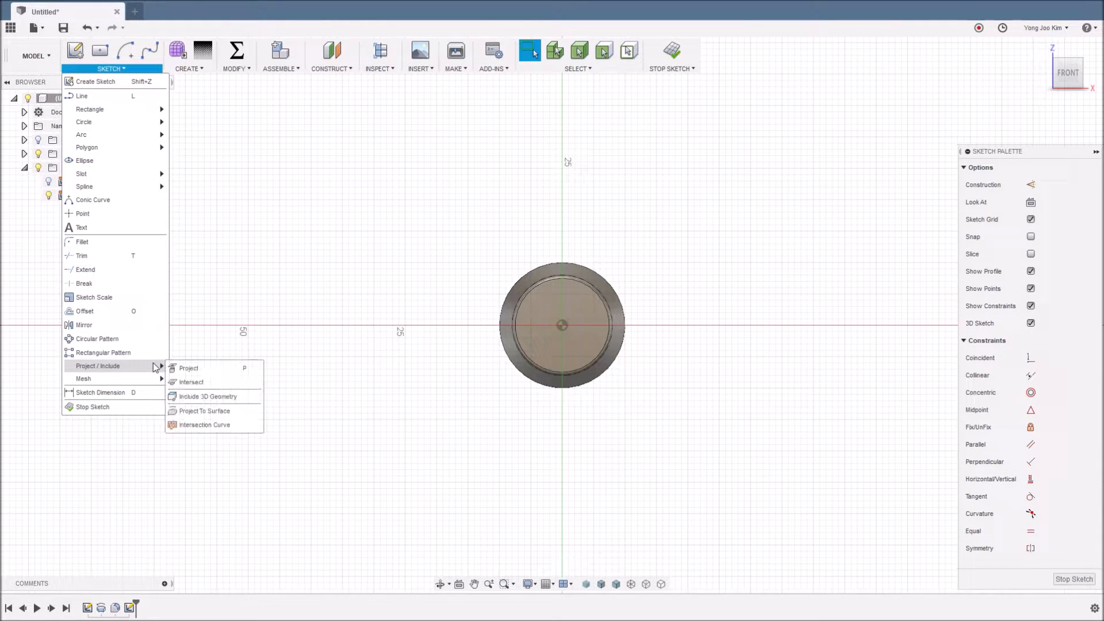
{"action": "left_click", "coordinate": [201, 368]}
{"action": "mouse_move", "coordinate": [677, 305]}
{"action": "middle_mouse_down", "text": "shift"}
{"action": "mouse_move", "coordinate": [661, 288]}
{"action": "mouse_move", "coordinate": [646, 308]}
{"action": "middle_mouse_up", "text": "shift"}
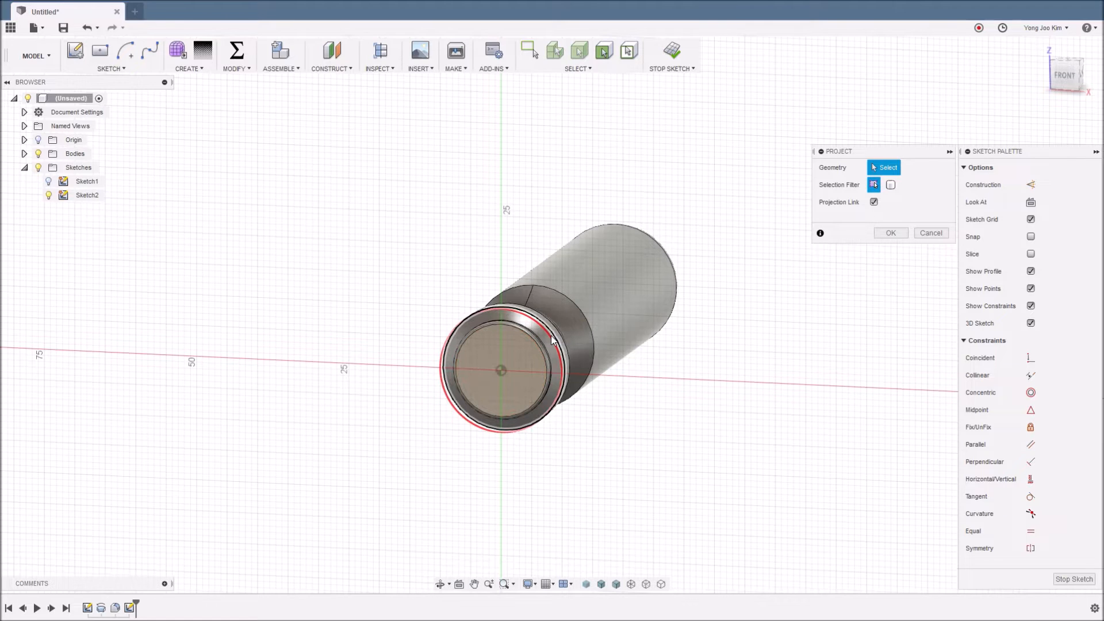
{"action": "left_click", "coordinate": [890, 185]}
{"action": "left_click", "coordinate": [615, 302]}
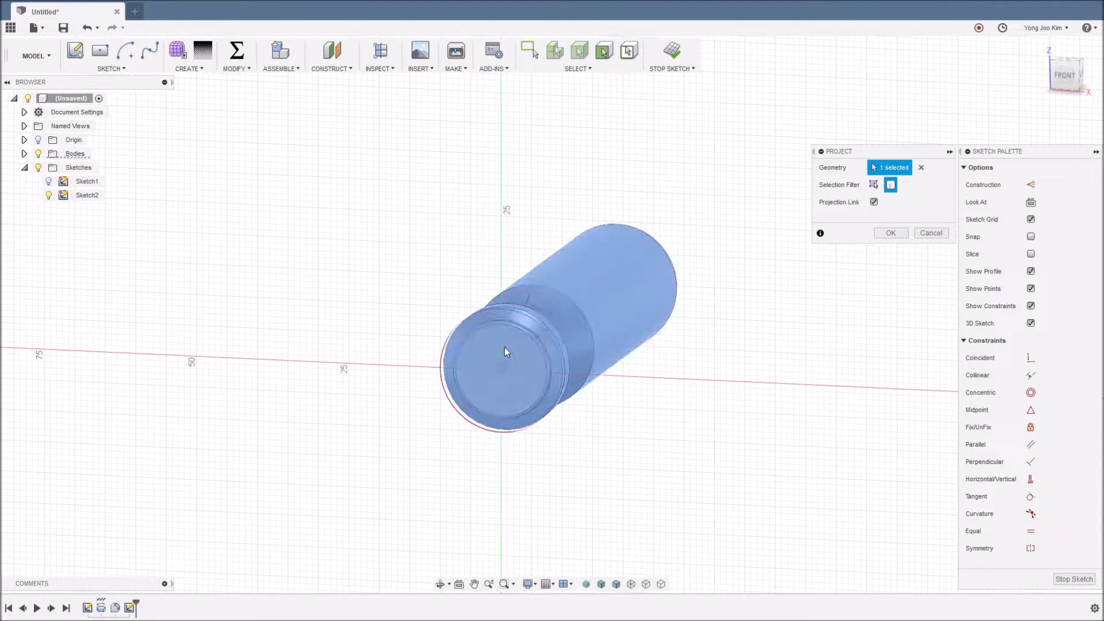
{"action": "left_click", "coordinate": [881, 233]}
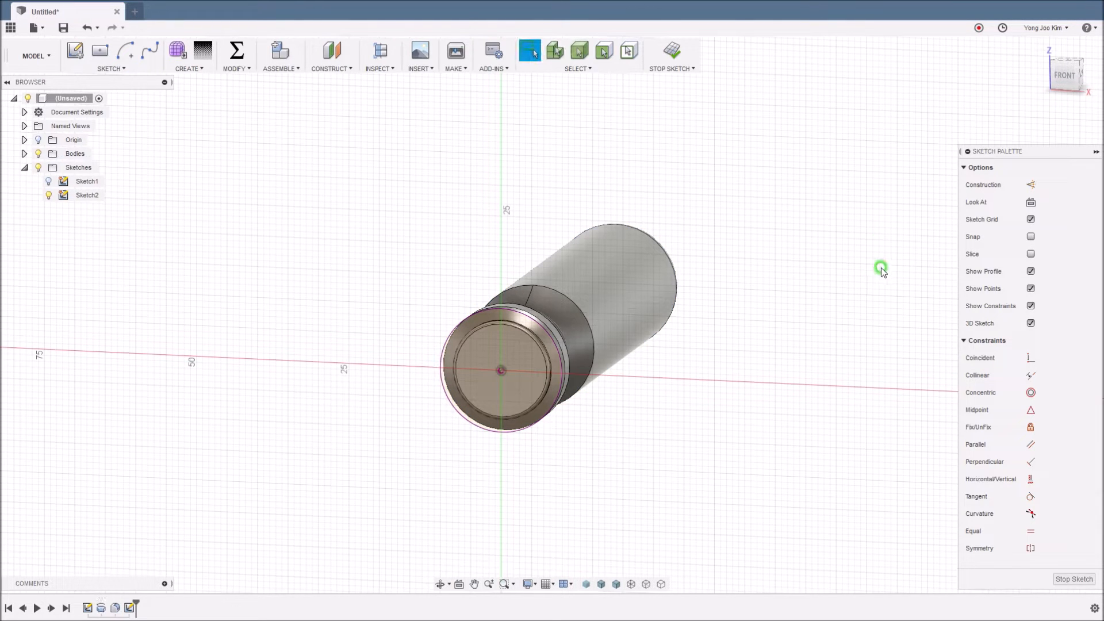
- Face the sketch plane straight on and hide the handle body Body1
{"action": "left_click", "coordinate": [1031, 202]}
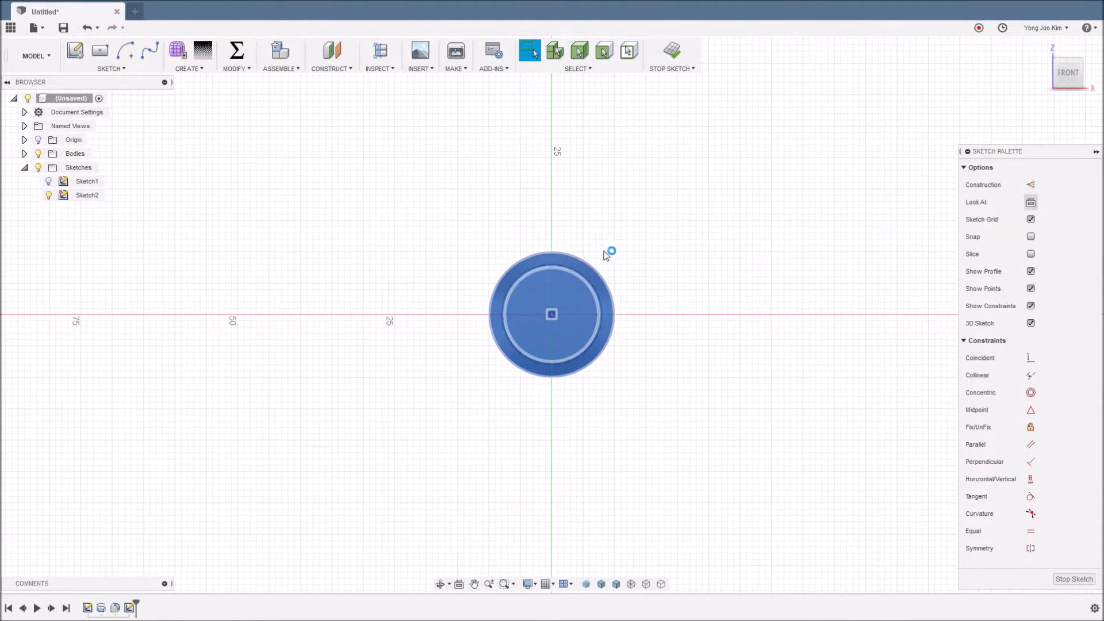
{"action": "scroll", "coordinate": [488, 236], "scroll_direction": "up", "scroll_amount": 2}
{"action": "middle_click_drag", "start_coordinate": [480, 243], "coordinate": [417, 229]}
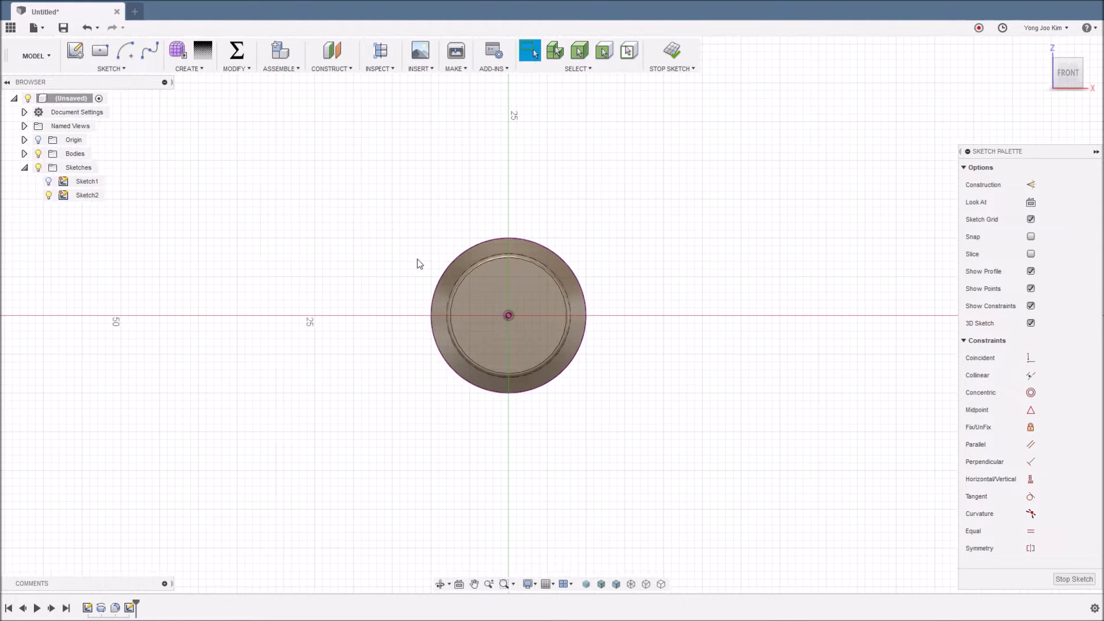
{"action": "left_click", "coordinate": [24, 153]}
{"action": "left_click", "coordinate": [49, 168]}
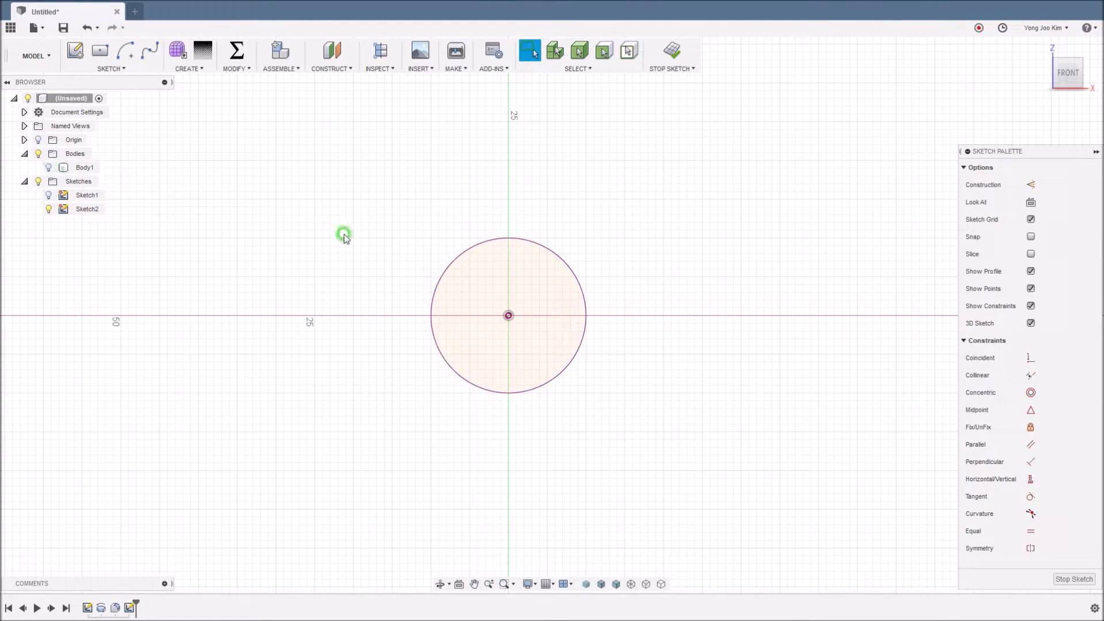
- Sketch a 20 mm diameter circle above the projected handle circle, overlapping that circle's upper edge
{"action": "key", "text": "o"}
{"action": "left_click", "coordinate": [482, 244]}
{"action": "key", "text": "c"}
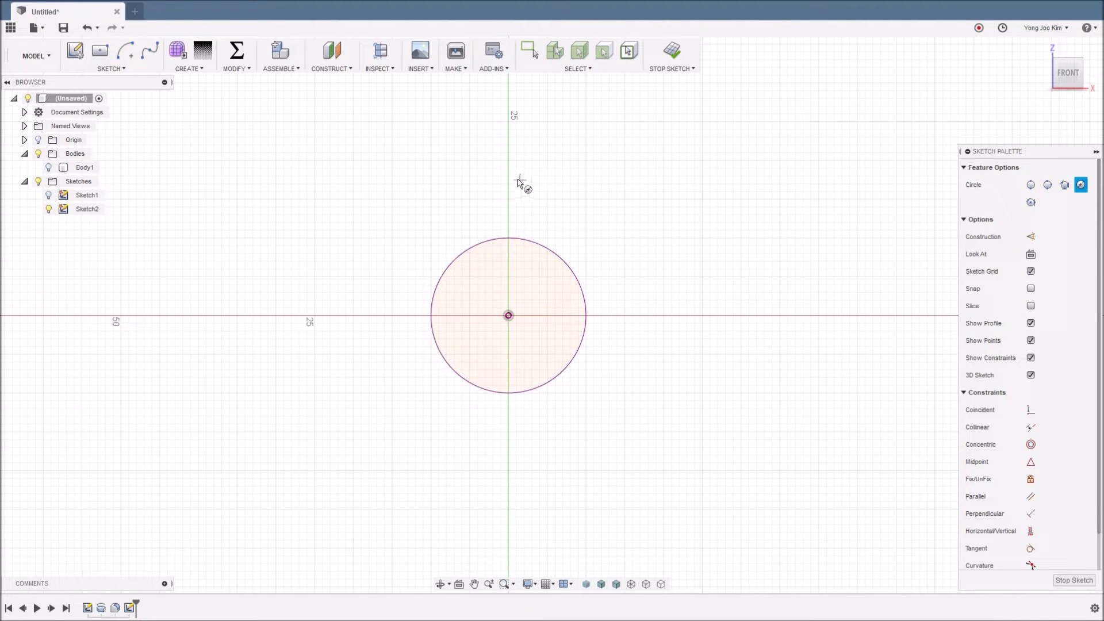
{"action": "left_click", "coordinate": [518, 181]}
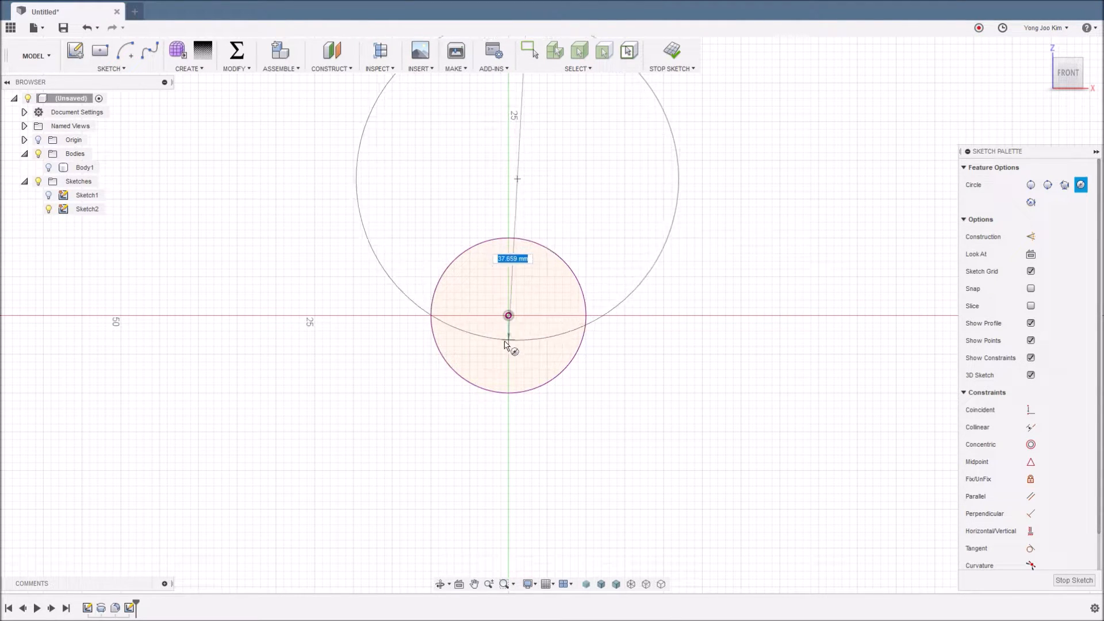
{"action": "type", "text": "20"}
{"action": "key", "text": "Return"}
{"action": "key", "text": "Escape"}
{"action": "left_click", "coordinate": [598, 255]}
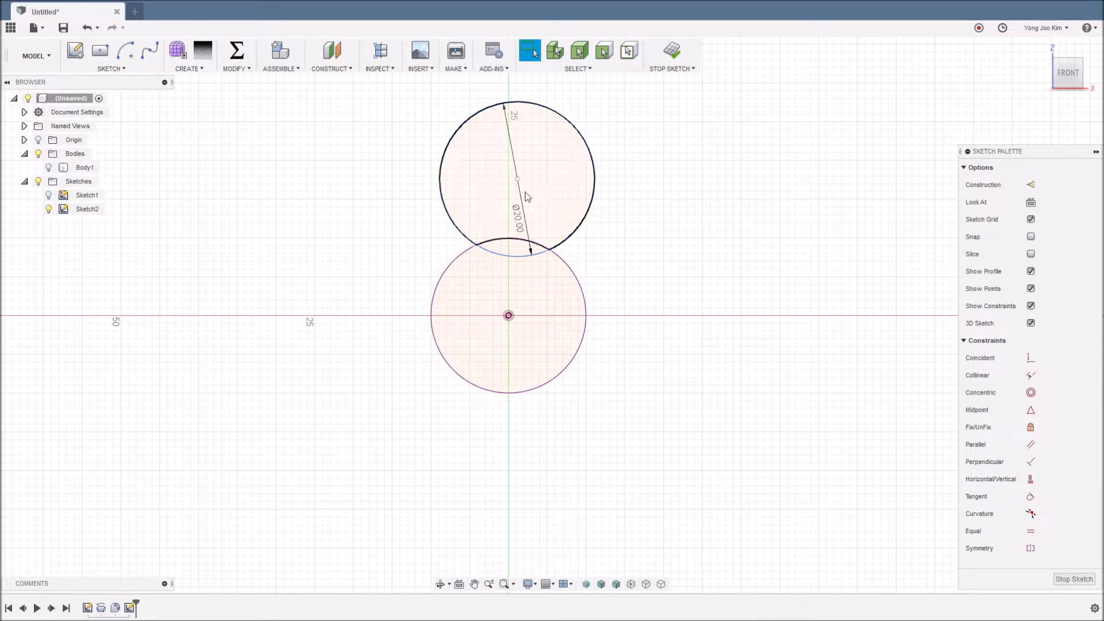
- Constrain the 20 mm circle's centre vertically above the origin and move the circle slightly deeper into the projected circle
{"action": "left_click_drag", "start_coordinate": [517, 179], "coordinate": [522, 181]}
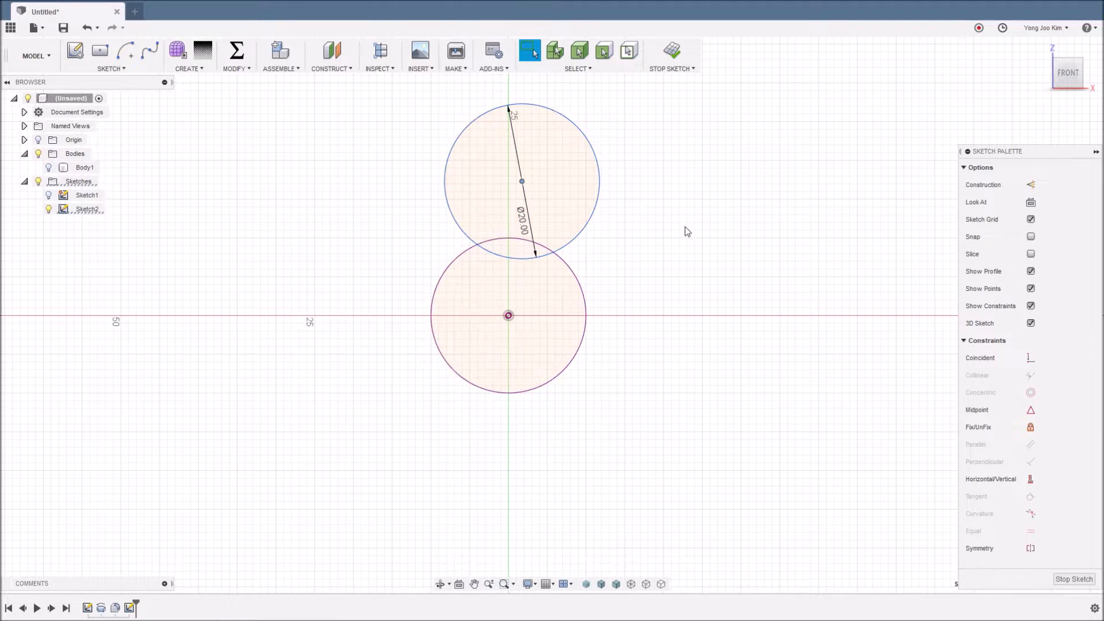
{"action": "left_click", "coordinate": [1030, 479]}
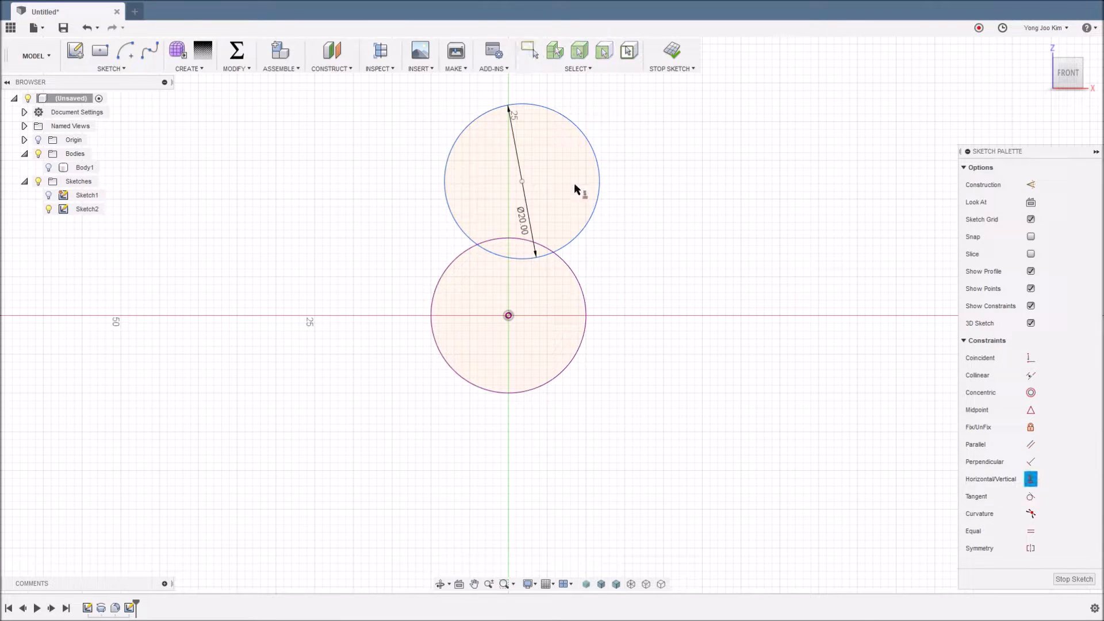
{"action": "left_click", "coordinate": [522, 182]}
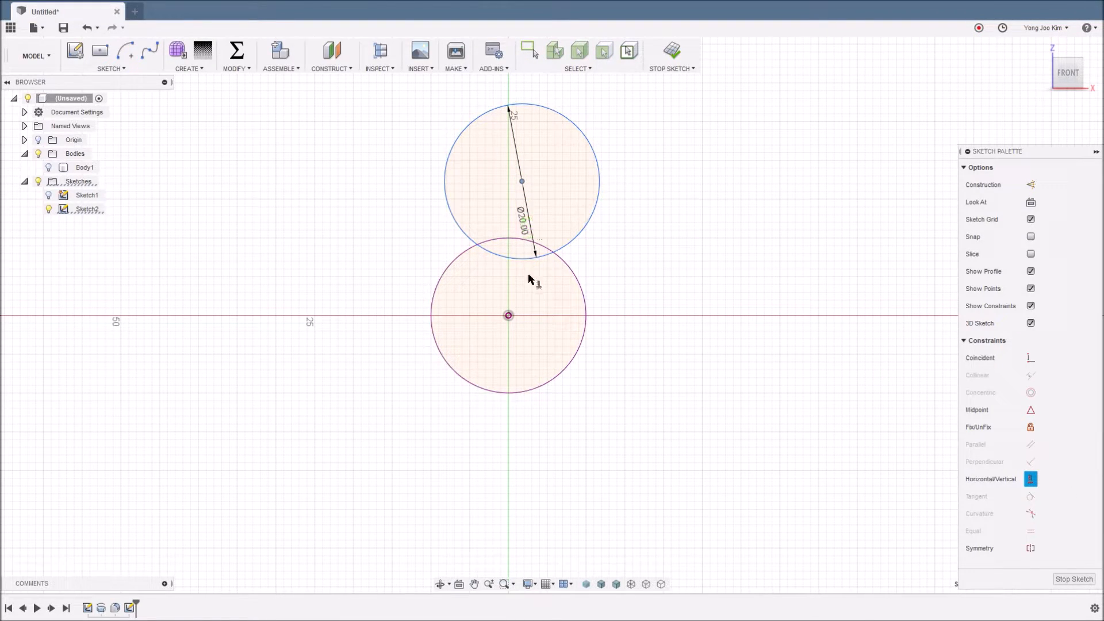
{"action": "left_click", "coordinate": [508, 315]}
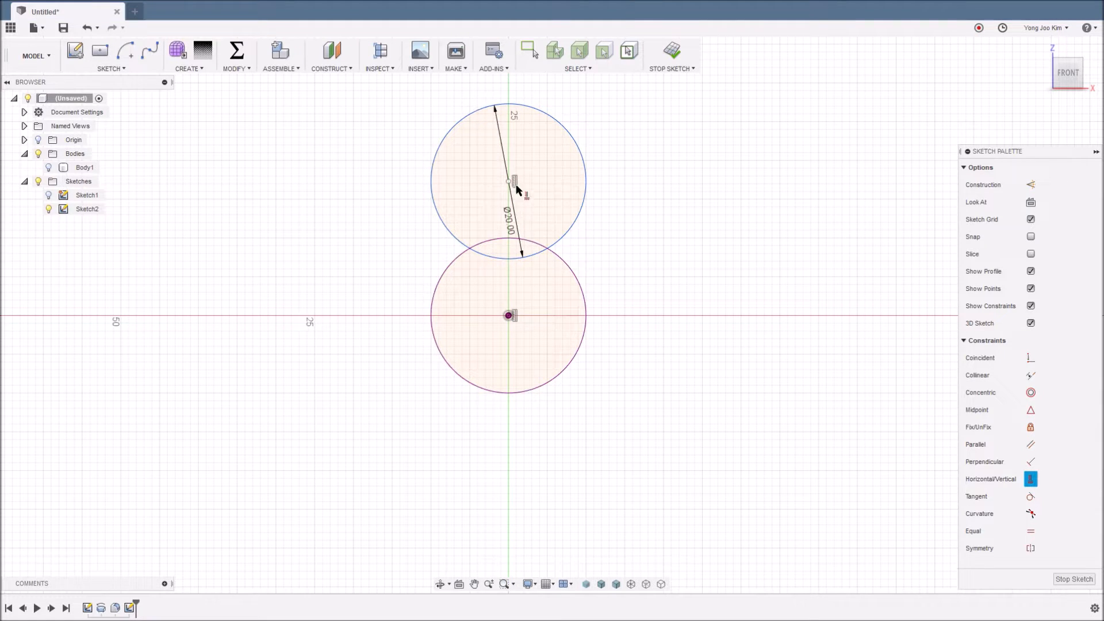
{"action": "key", "text": "Escape"}
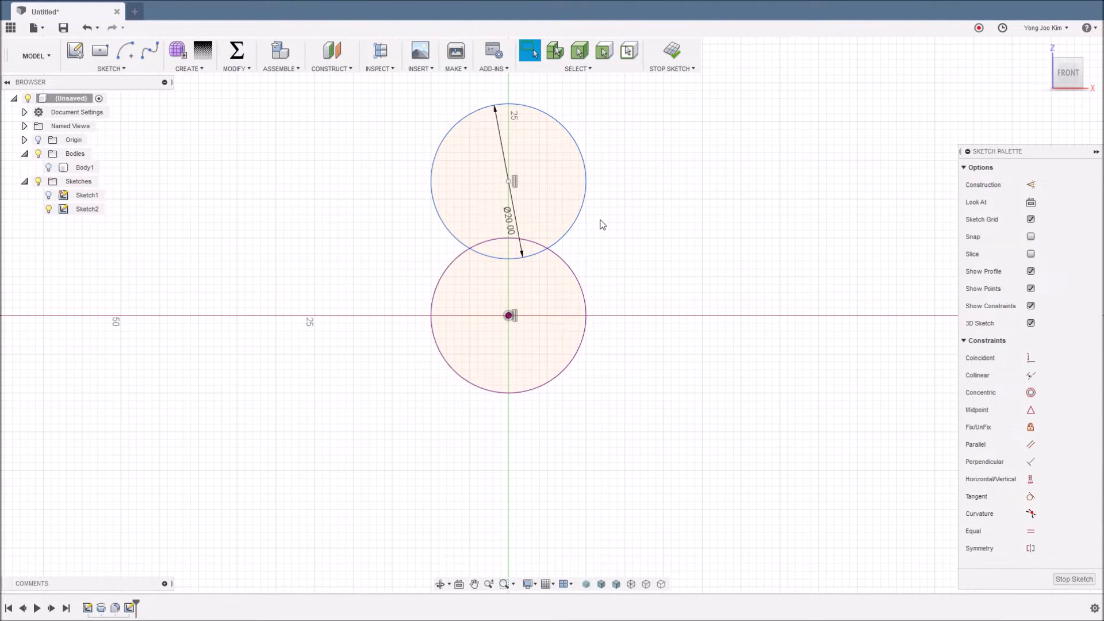
{"action": "mouse_move", "coordinate": [509, 181]}
{"action": "left_mouse_down"}
{"action": "mouse_move", "coordinate": [554, 183]}
{"action": "mouse_move", "coordinate": [503, 223]}
{"action": "mouse_move", "coordinate": [498, 282]}
{"action": "mouse_move", "coordinate": [505, 190]}
{"action": "left_mouse_up"}
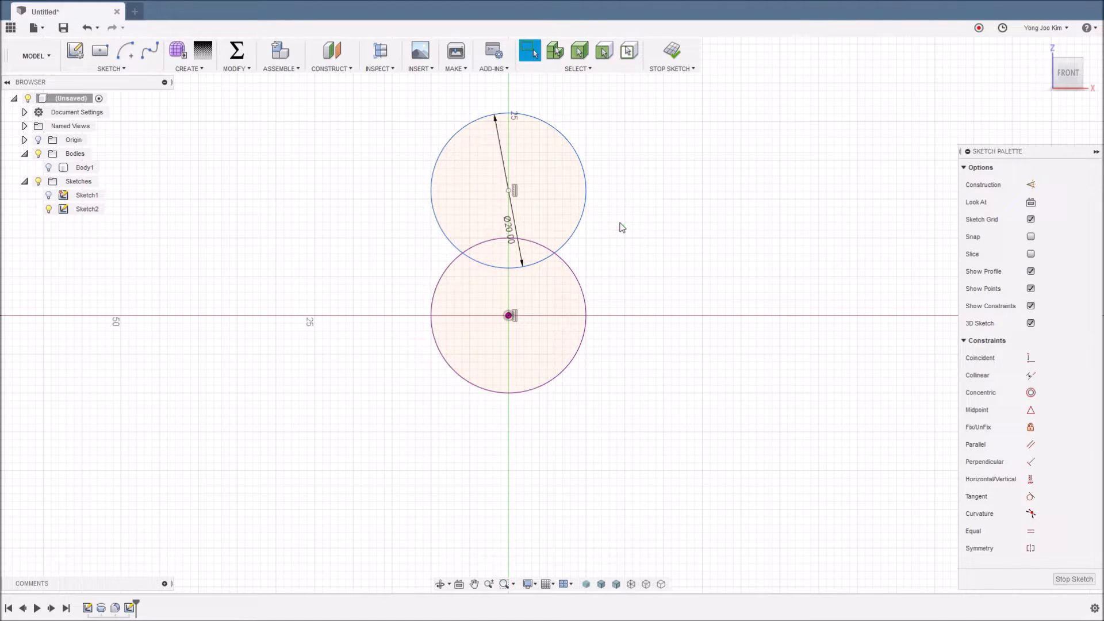
- Trim away the part of the 20 mm circle that lies outside the projected handle circle
{"action": "key", "text": "l"}
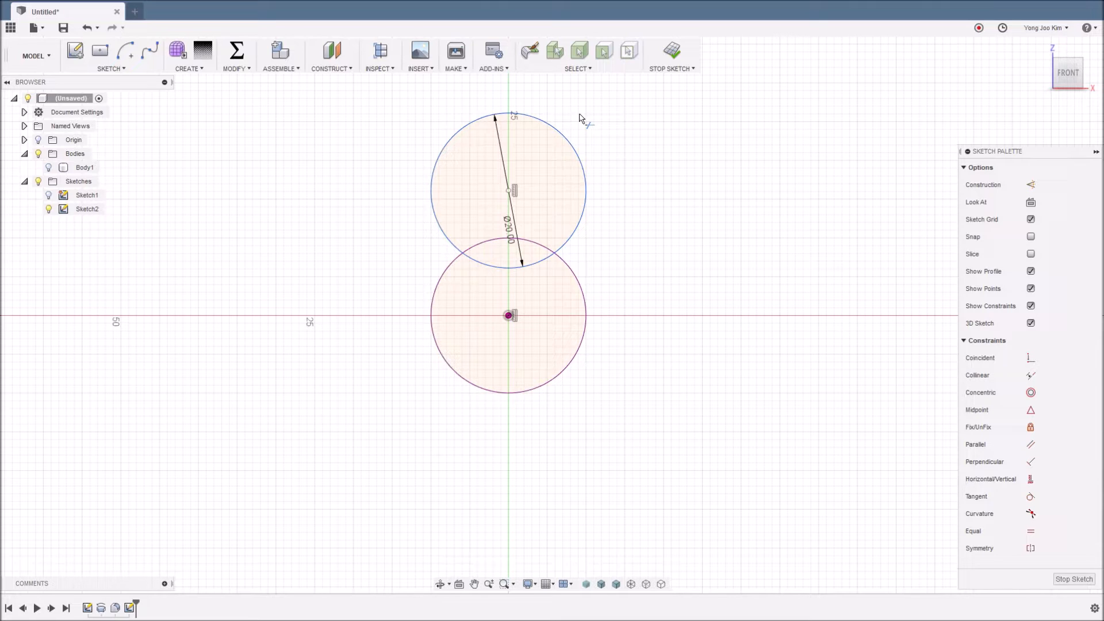
{"action": "left_click", "coordinate": [556, 128]}
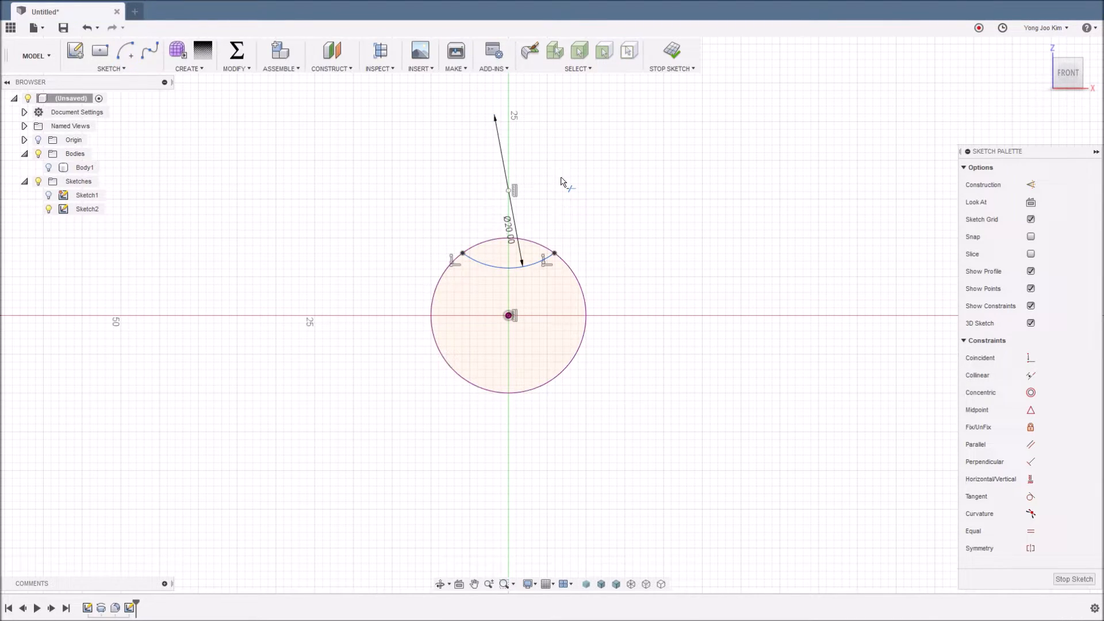
{"action": "key", "text": "Escape"}
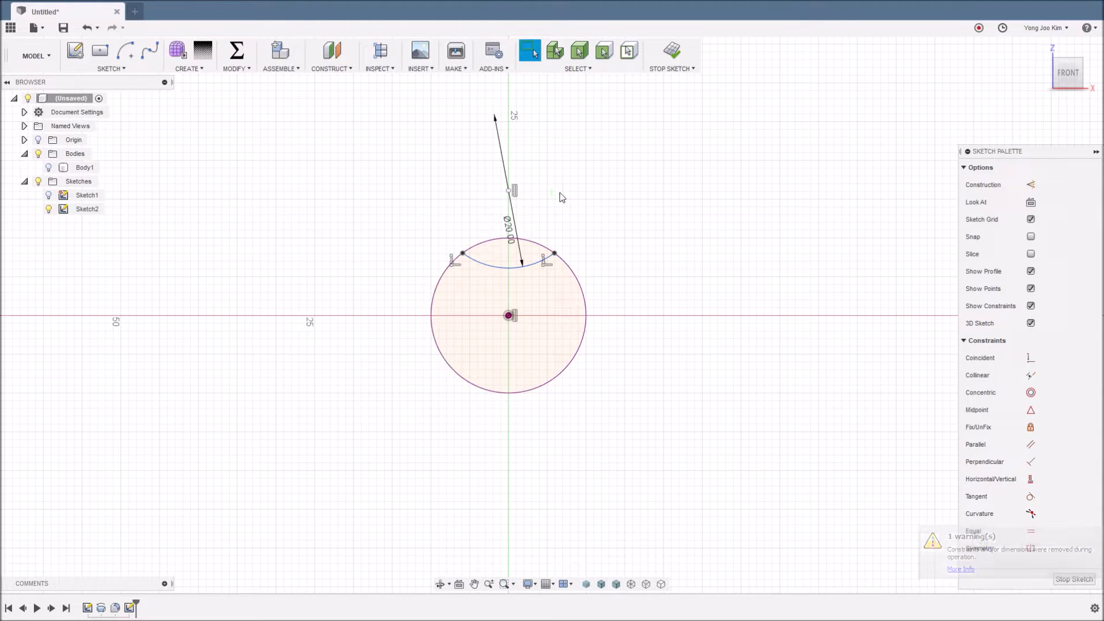
- Dimension the horizontal distance between the two endpoints of the trimmed arc to 8 mm
{"action": "key", "text": "d"}
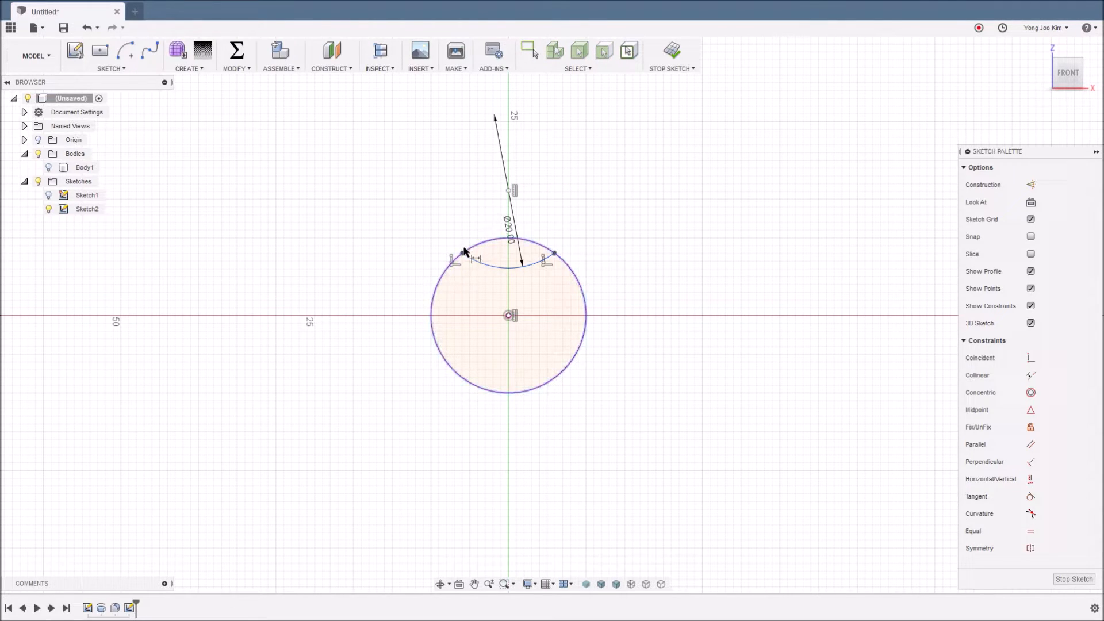
{"action": "left_click", "coordinate": [462, 254]}
{"action": "left_click", "coordinate": [555, 253]}
{"action": "left_click", "coordinate": [538, 208]}
{"action": "type", "text": "8"}
{"action": "key", "text": "Return"}
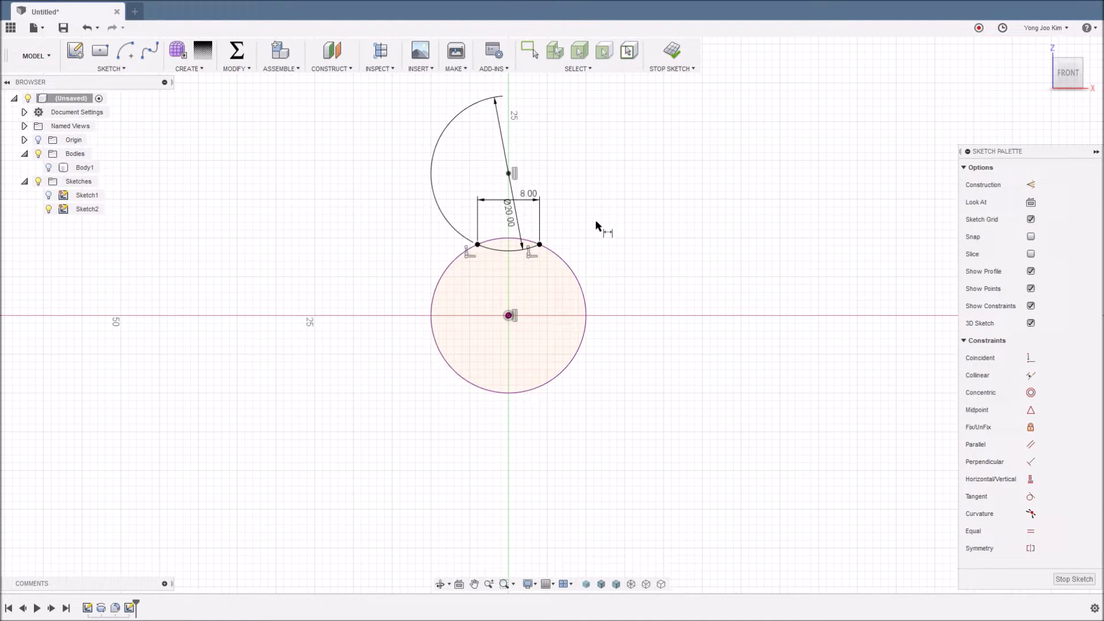
{"action": "key", "text": "Escape"}
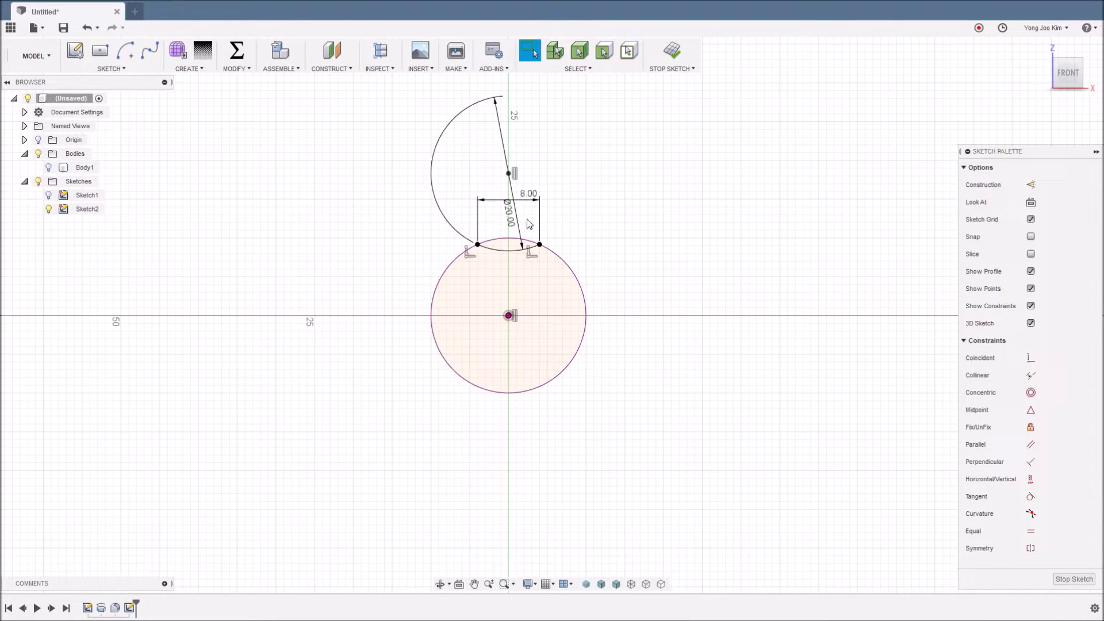
- Switch the arc's diameter dimension to a radius dimension and place its label inside the handle circle
{"action": "left_click_drag", "start_coordinate": [510, 218], "coordinate": [585, 260]}
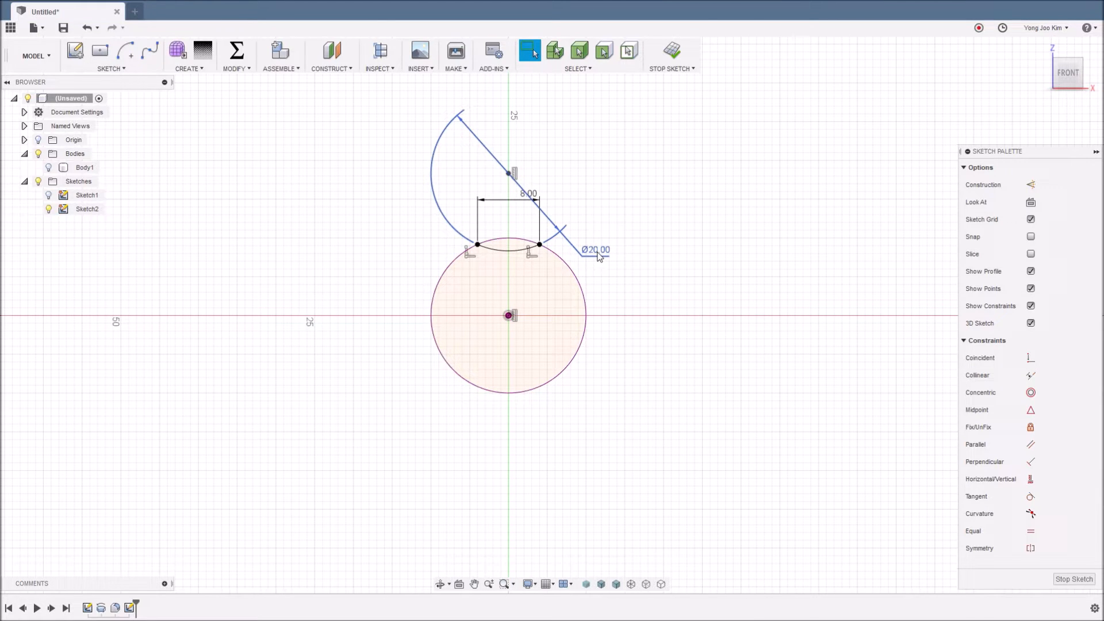
{"action": "right_click", "coordinate": [598, 257]}
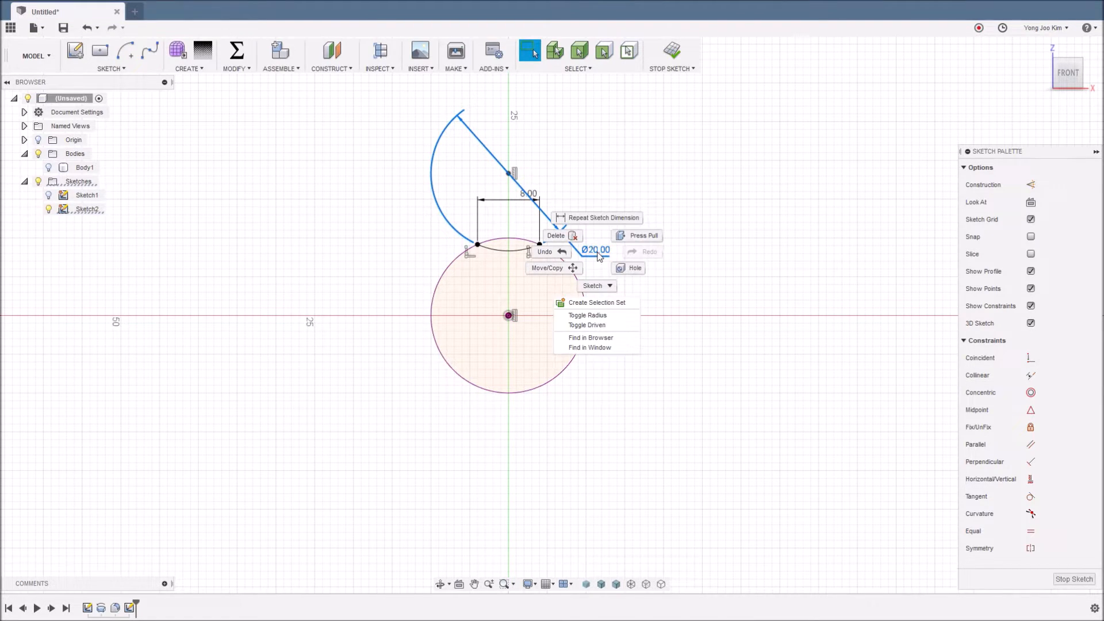
{"action": "left_click", "coordinate": [618, 316]}
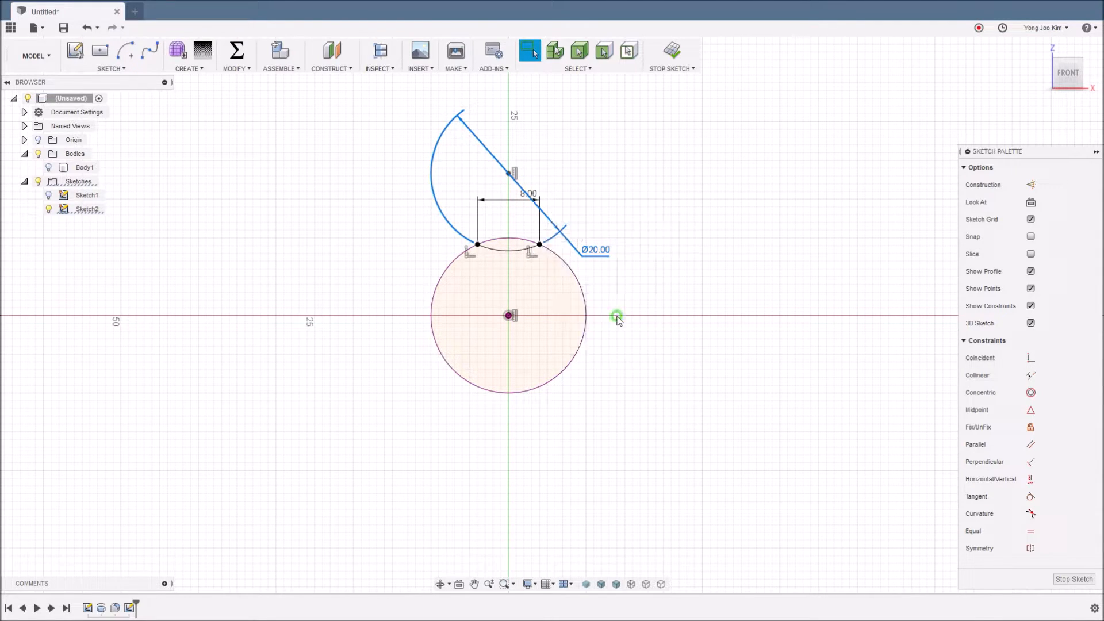
{"action": "left_click_drag", "start_coordinate": [605, 260], "coordinate": [539, 309]}
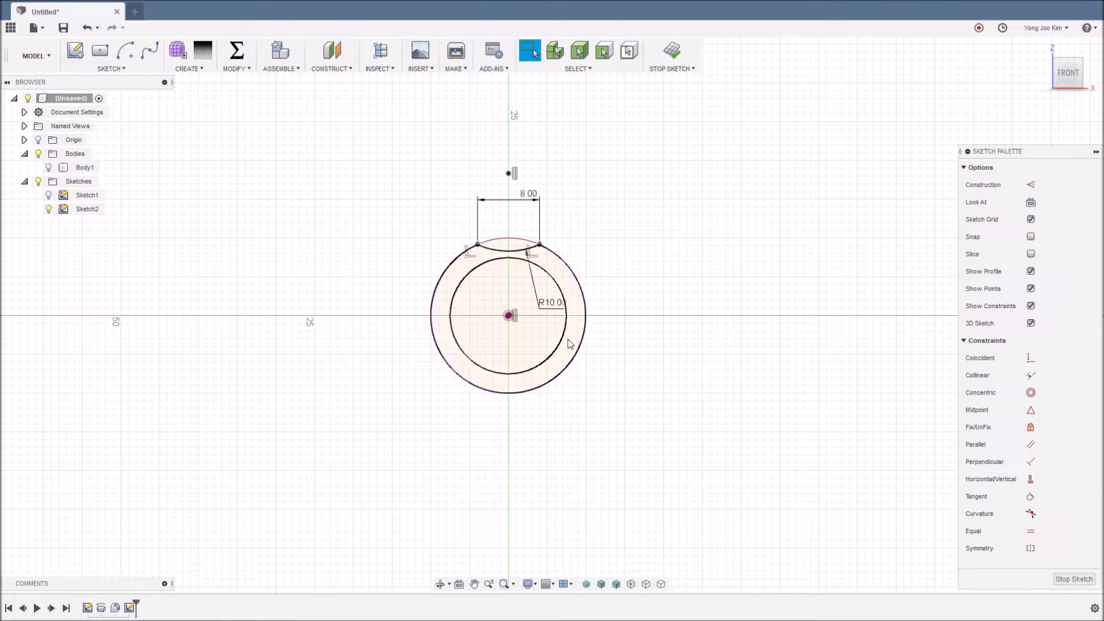
- Finish the sketch and show the handle body Body1 again
{"action": "left_click", "coordinate": [674, 56]}
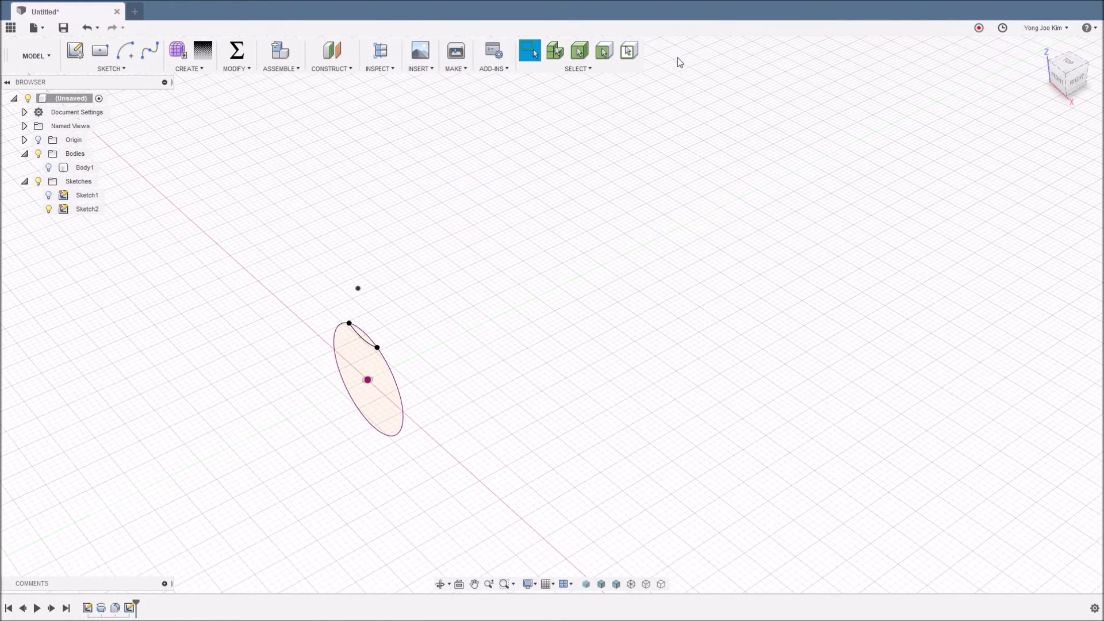
{"action": "left_click", "coordinate": [68, 168]}
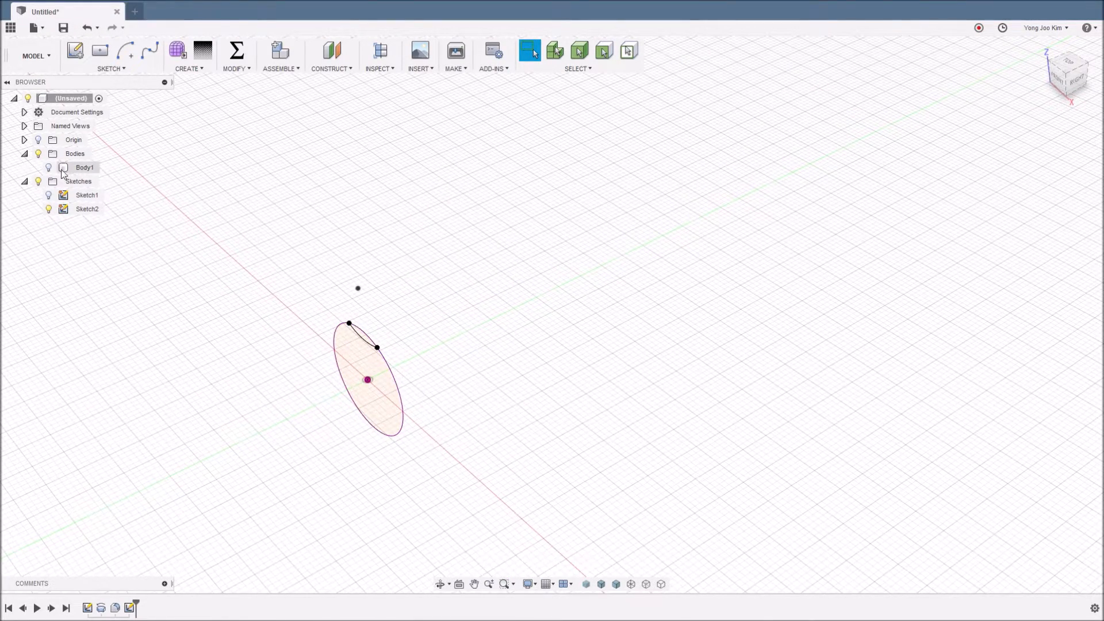
{"action": "left_click", "coordinate": [48, 168]}
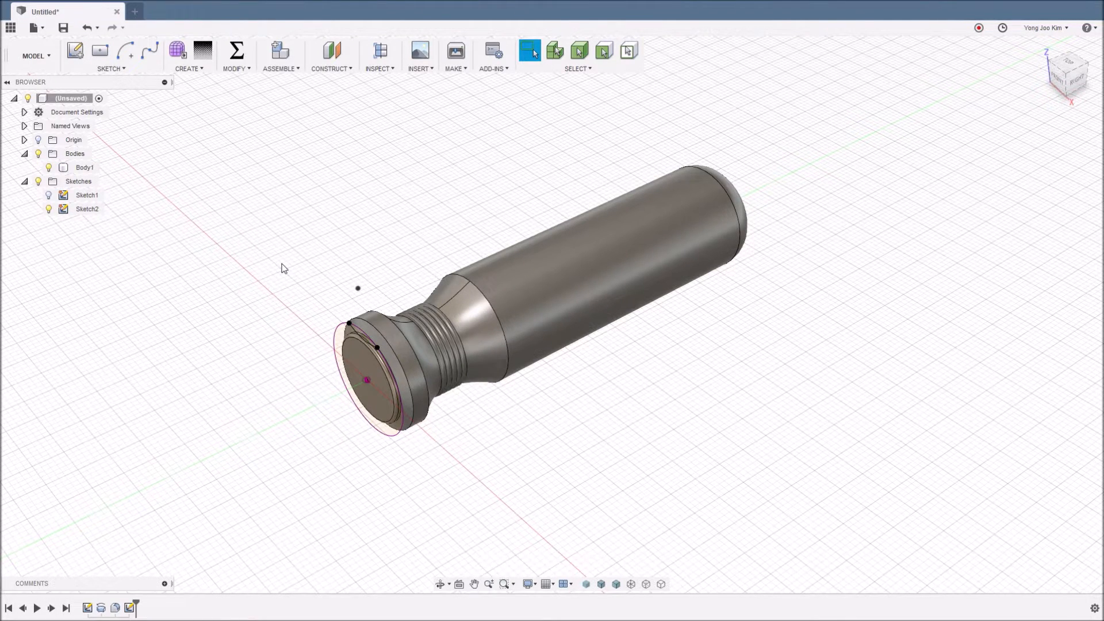
- Extrude the lens-shaped profile between the arc and the handle circle as a cut through the handle's whole length, with extent All
{"action": "key", "text": "e"}
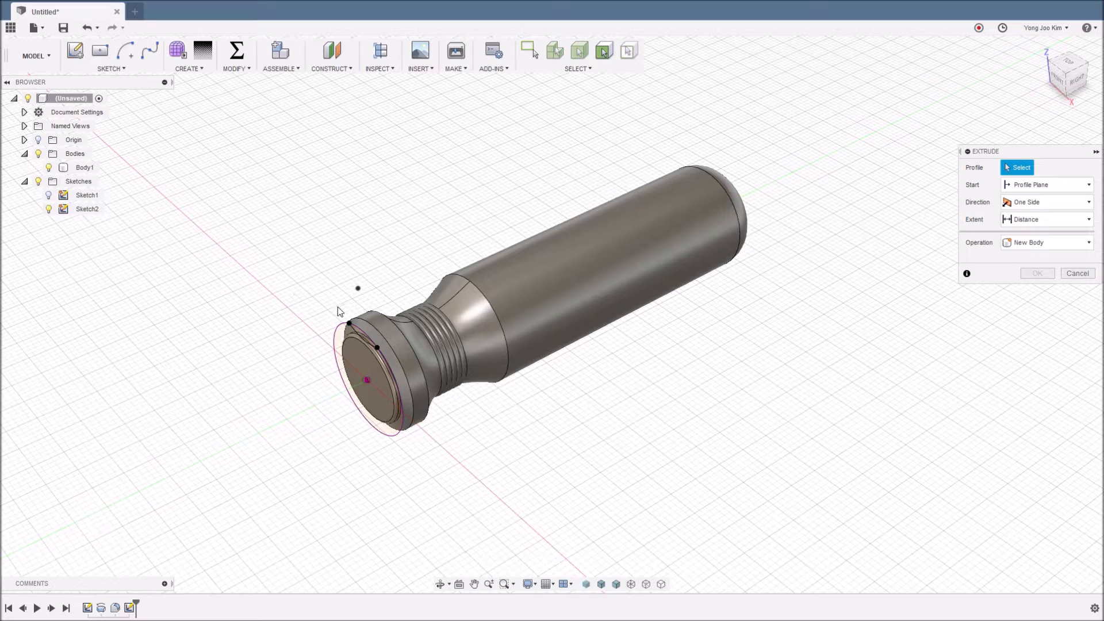
{"action": "scroll", "coordinate": [340, 311], "scroll_direction": "up", "scroll_amount": 4}
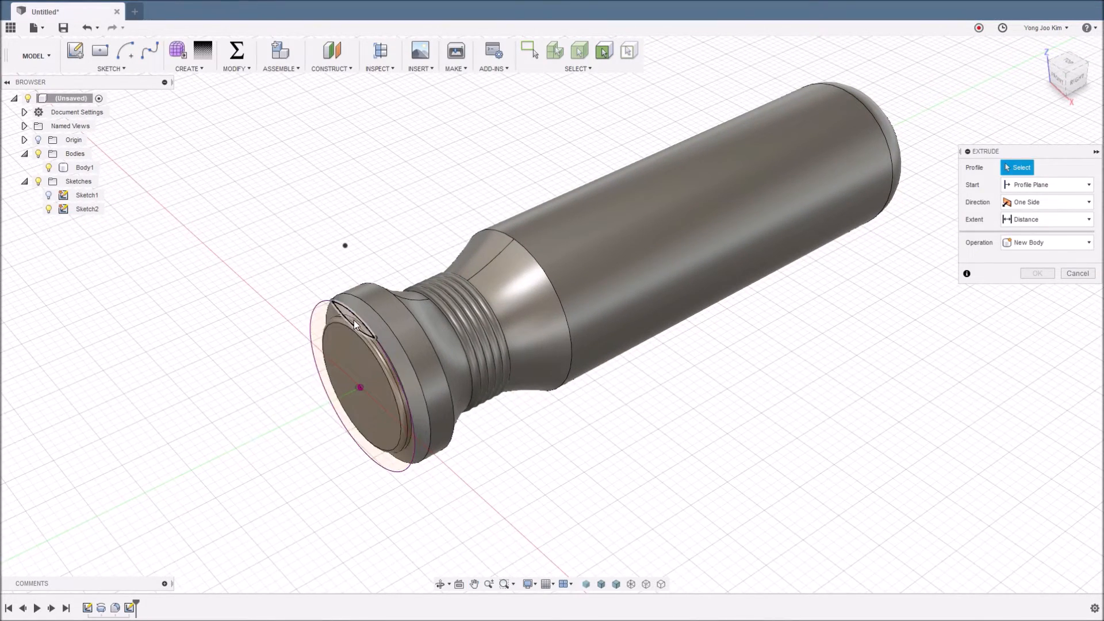
{"action": "left_click", "coordinate": [354, 319]}
{"action": "left_click_drag", "start_coordinate": [356, 311], "coordinate": [657, 174]}
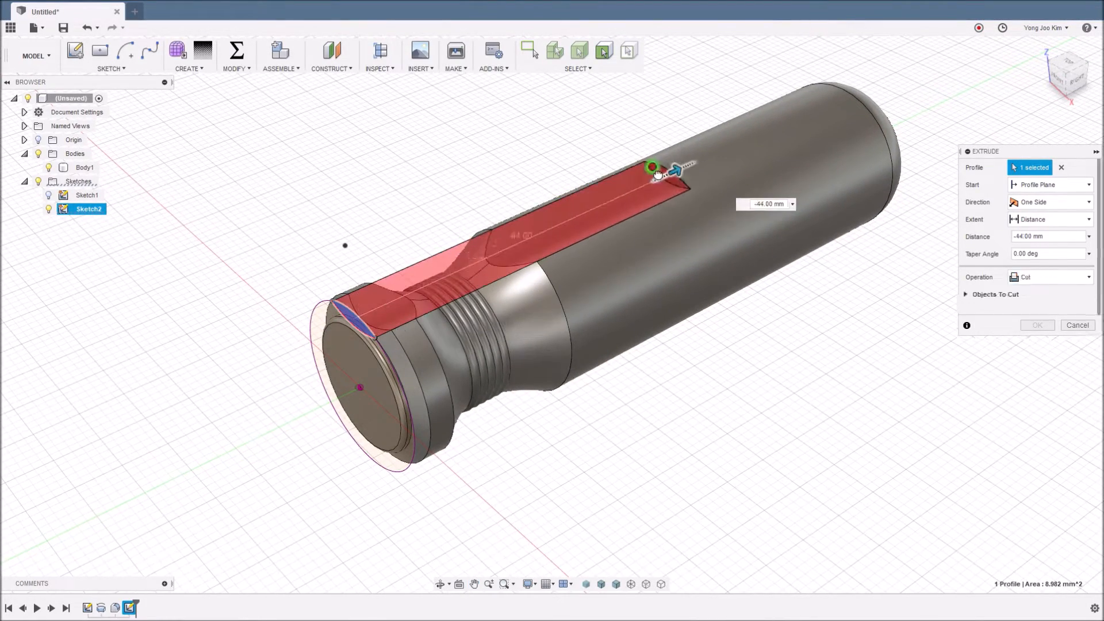
{"action": "middle_click_drag", "start_coordinate": [731, 371], "coordinate": [655, 408]}
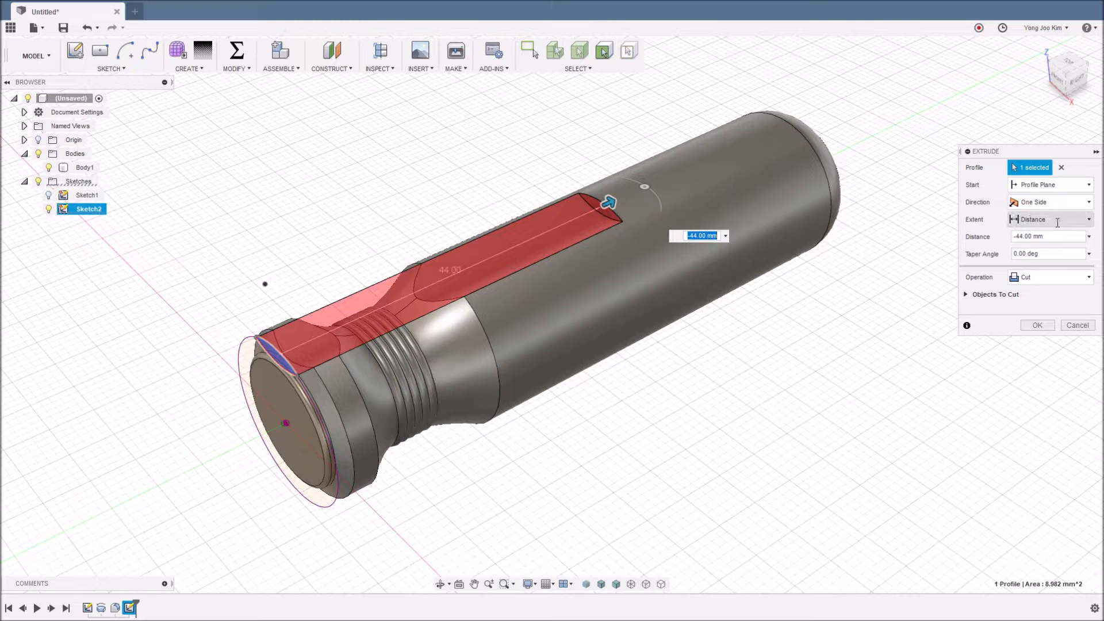
{"action": "left_click", "coordinate": [1087, 222]}
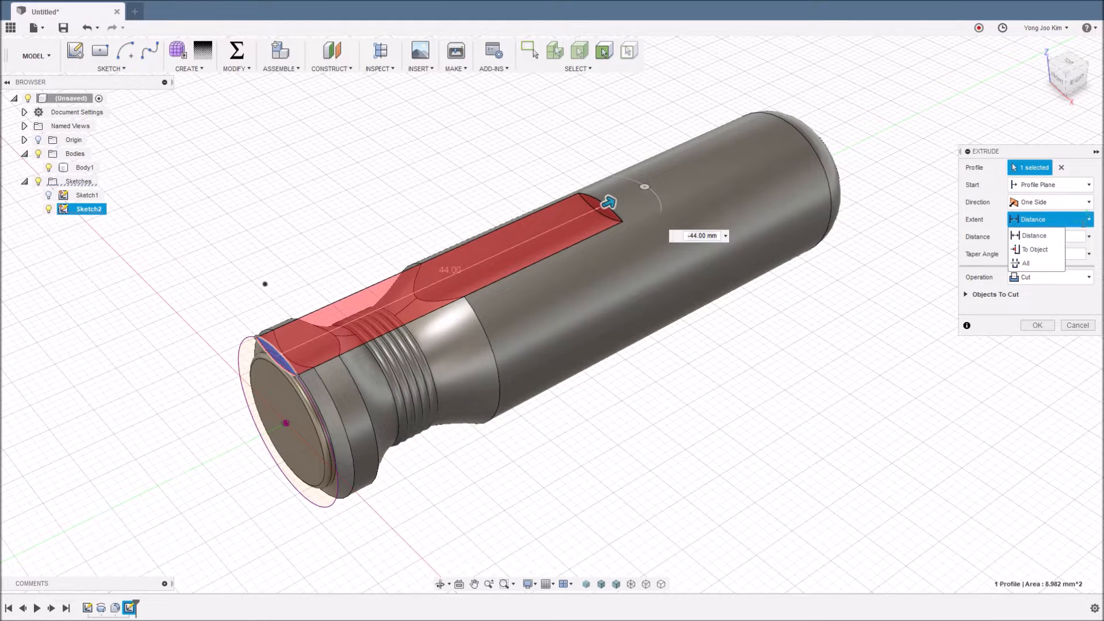
{"action": "left_click", "coordinate": [1039, 264]}
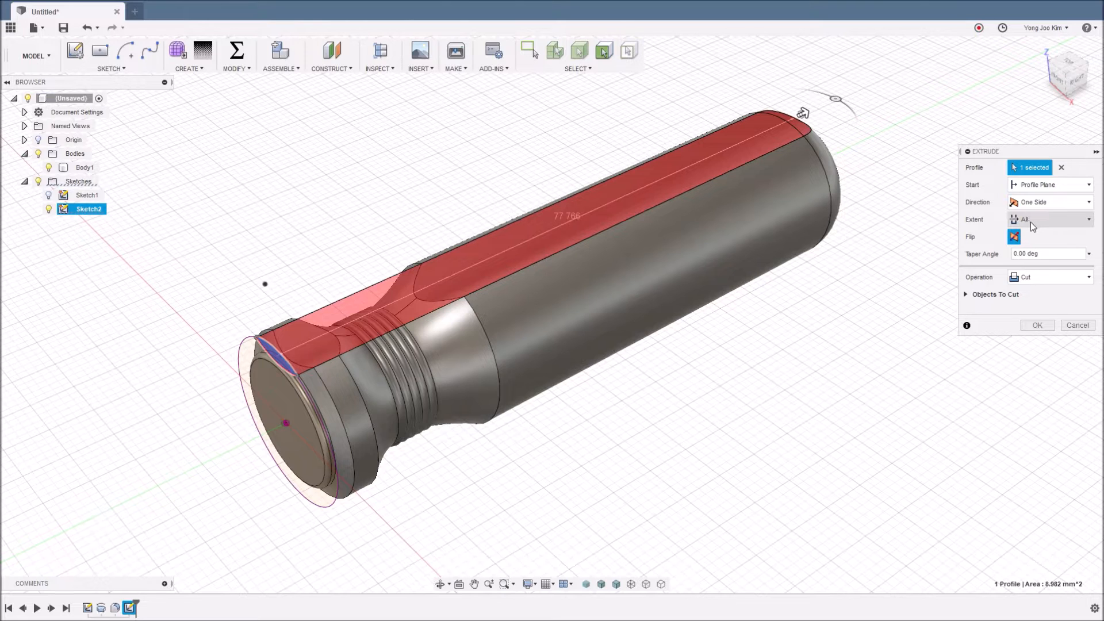
{"action": "left_click", "coordinate": [1039, 325]}
- Start a circular pattern of faces and select the two cut faces, one on the collar and one along the grip
{"action": "scroll", "coordinate": [773, 368], "scroll_direction": "down", "scroll_amount": 2}
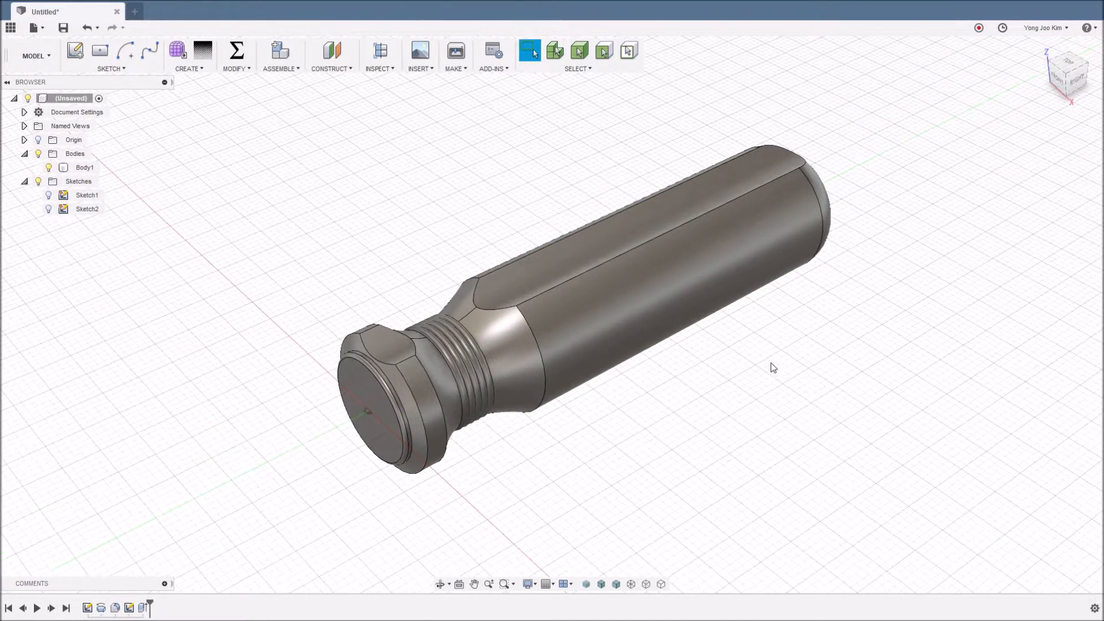
{"action": "middle_click_drag", "start_coordinate": [719, 377], "coordinate": [697, 340], "text": "shift"}
{"action": "scroll", "coordinate": [696, 341], "scroll_direction": "down", "scroll_amount": 2}
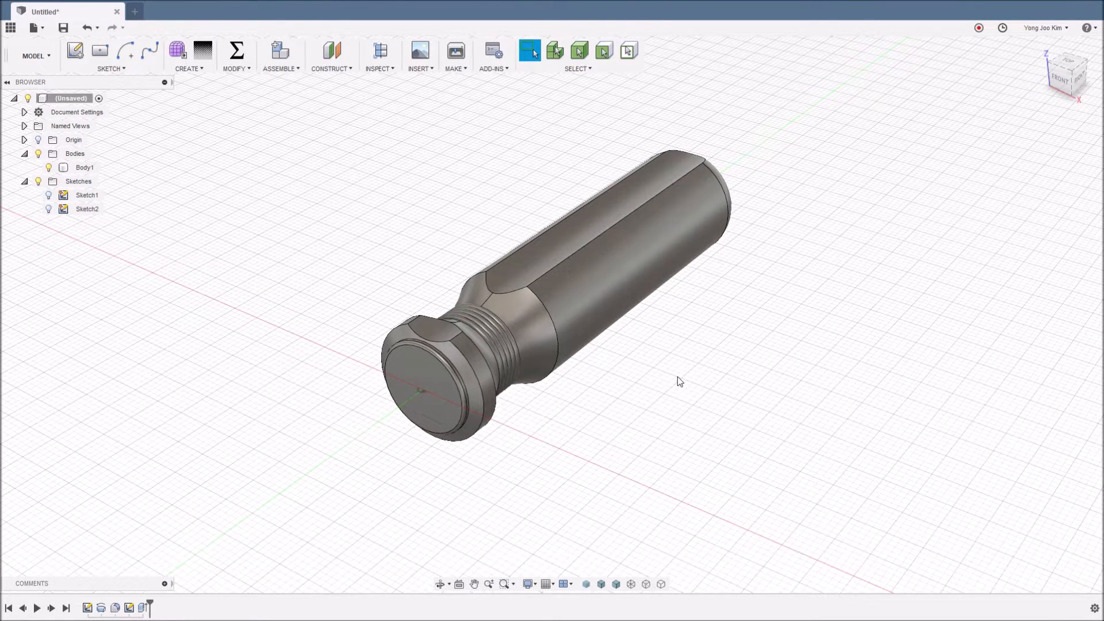
{"action": "left_click", "coordinate": [197, 70]}
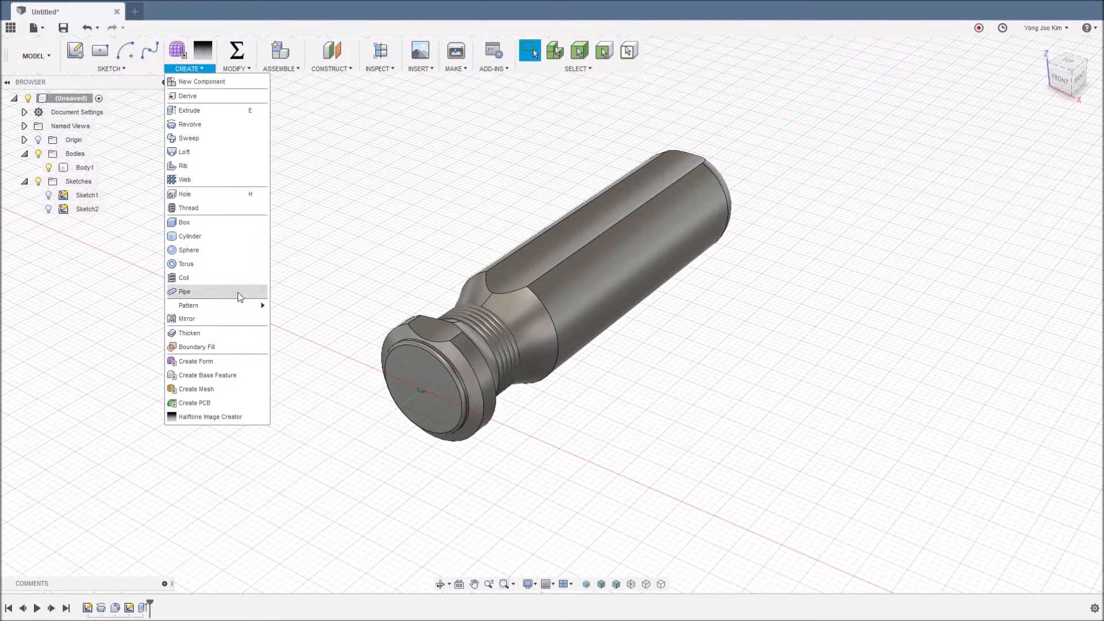
{"action": "mouse_move", "coordinate": [248, 306]}
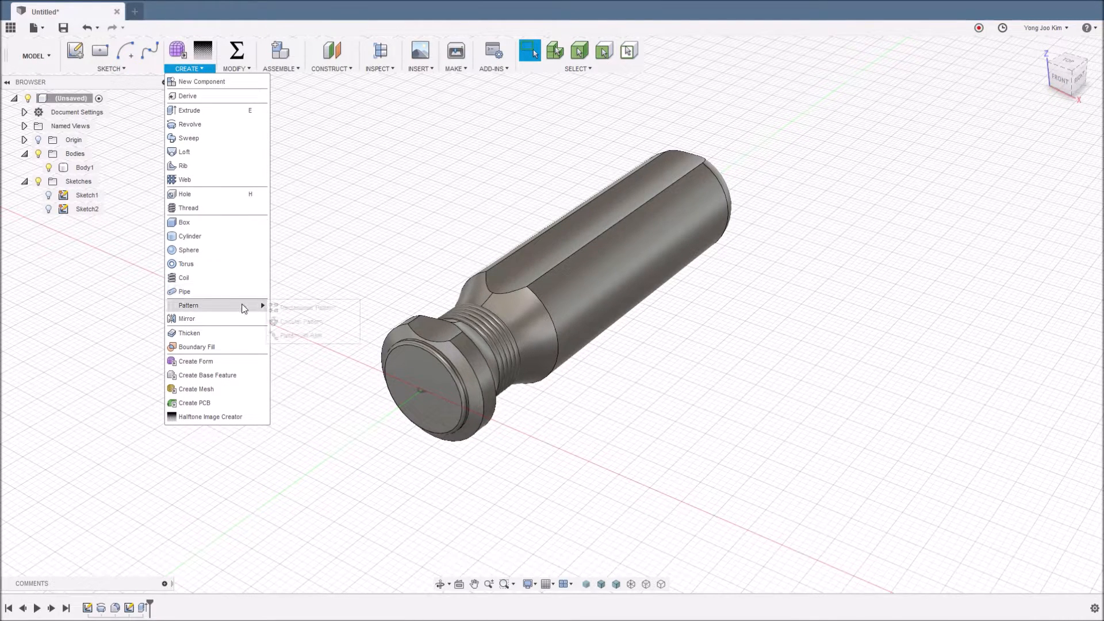
{"action": "left_click", "coordinate": [326, 322]}
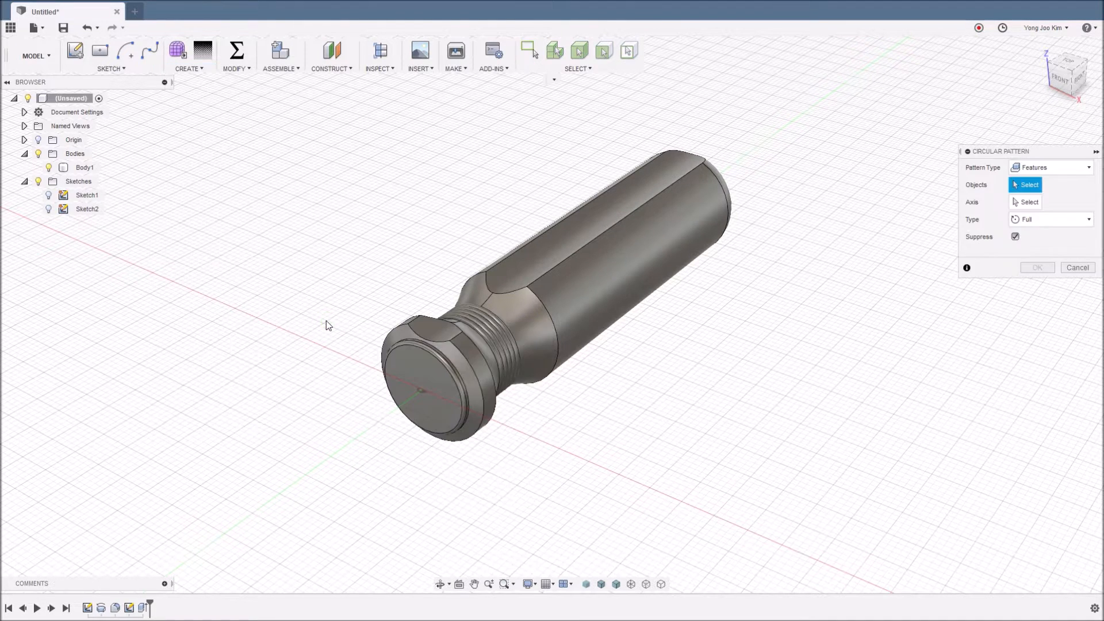
{"action": "left_click", "coordinate": [1047, 168]}
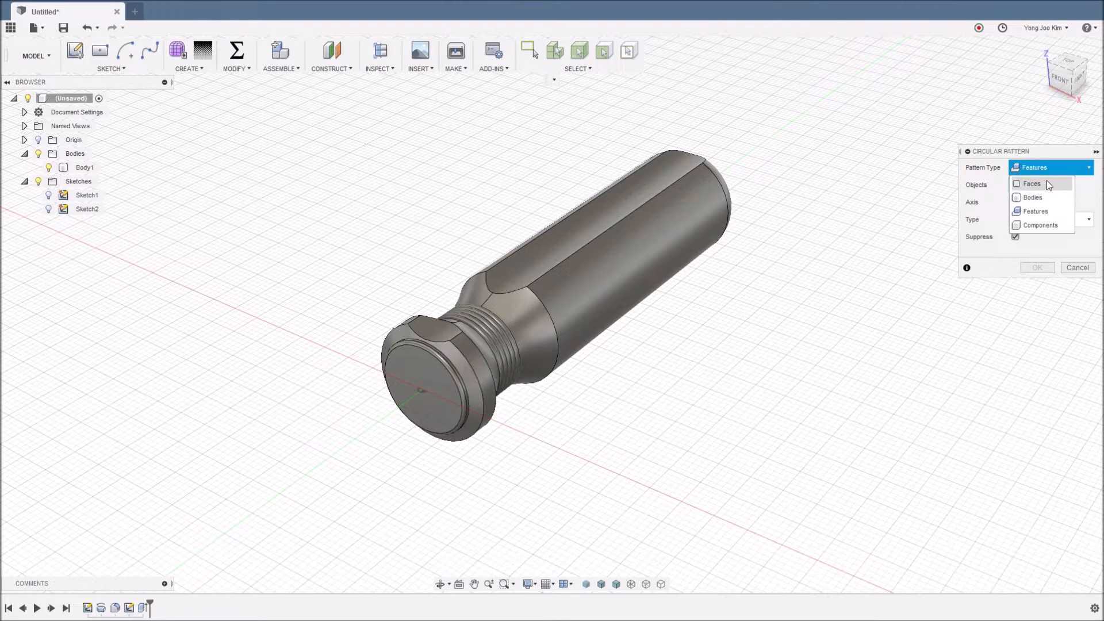
{"action": "left_click", "coordinate": [1046, 183]}
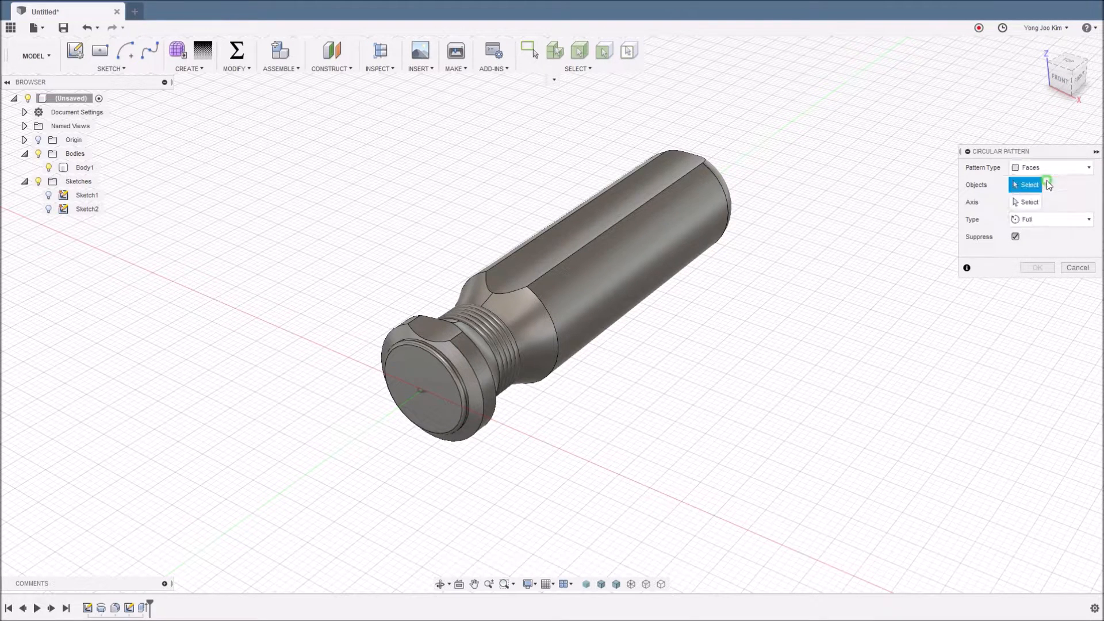
{"action": "left_click", "coordinate": [1064, 186]}
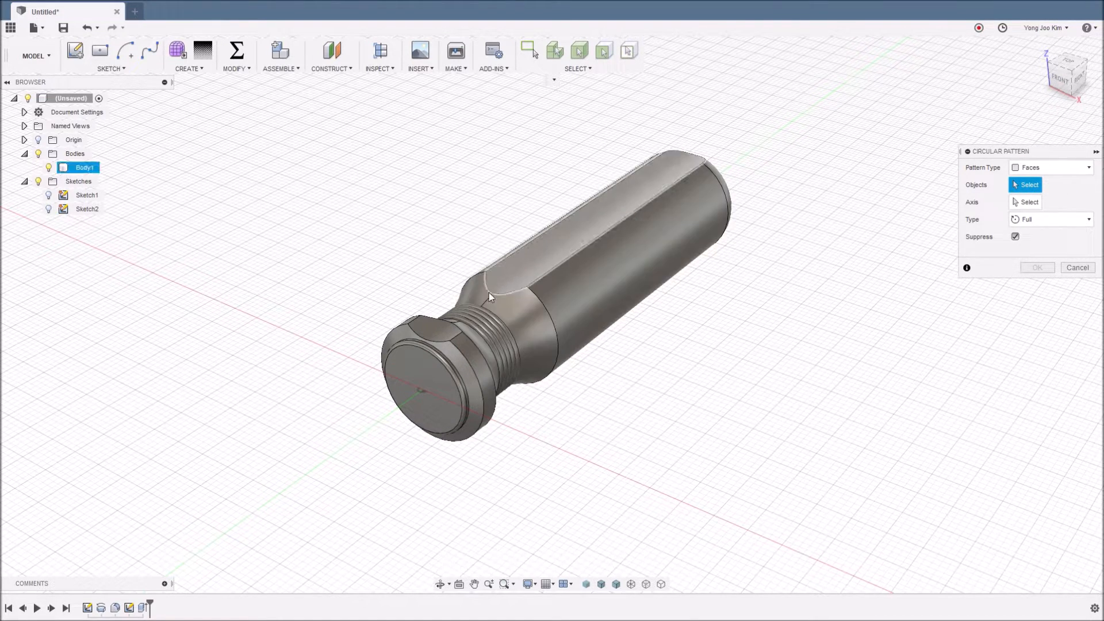
{"action": "left_click", "coordinate": [435, 326]}
{"action": "left_click", "coordinate": [526, 269]}
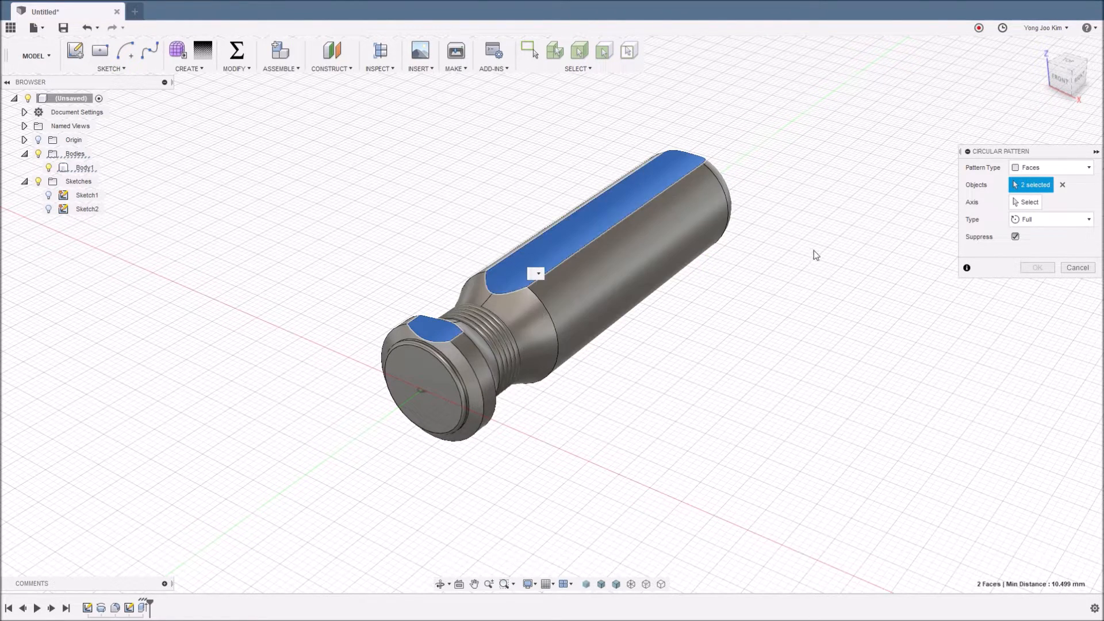
- Use the handle's cylindrical face as the pattern axis and create the full circular pattern with a quantity of 6
{"action": "left_click", "coordinate": [1029, 203]}
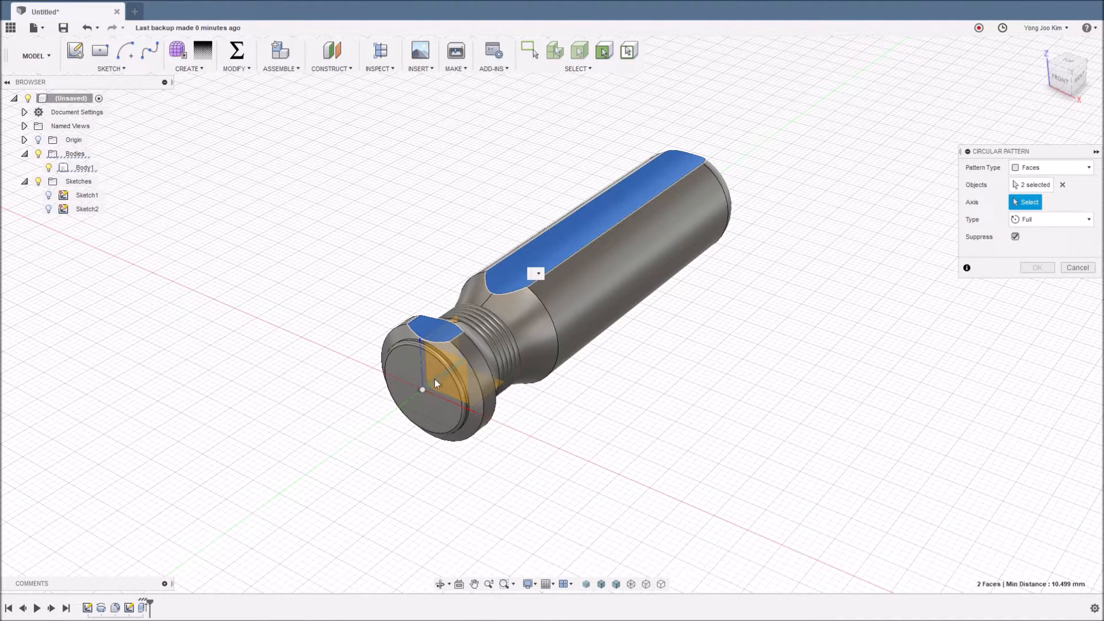
{"action": "left_click", "coordinate": [620, 275]}
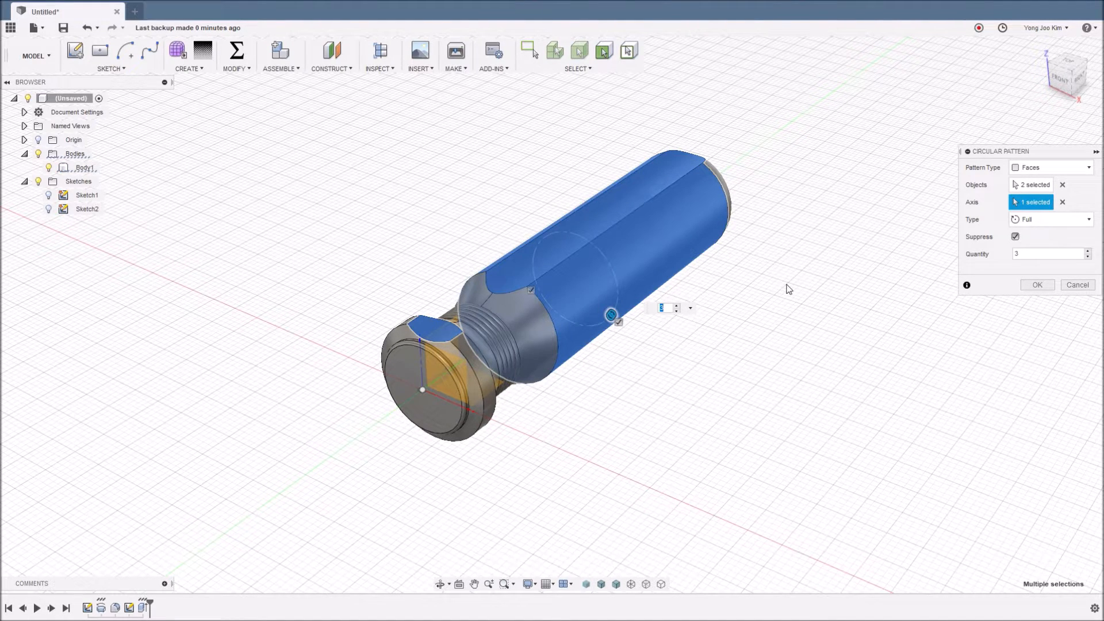
{"action": "type", "text": "6"}
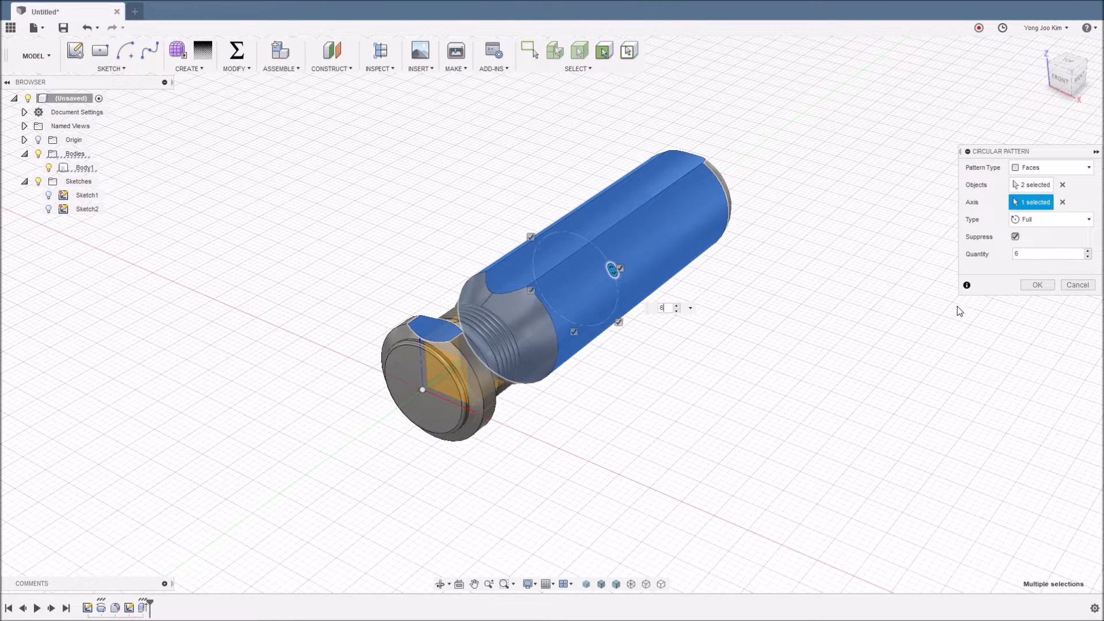
{"action": "left_click", "coordinate": [1032, 284]}
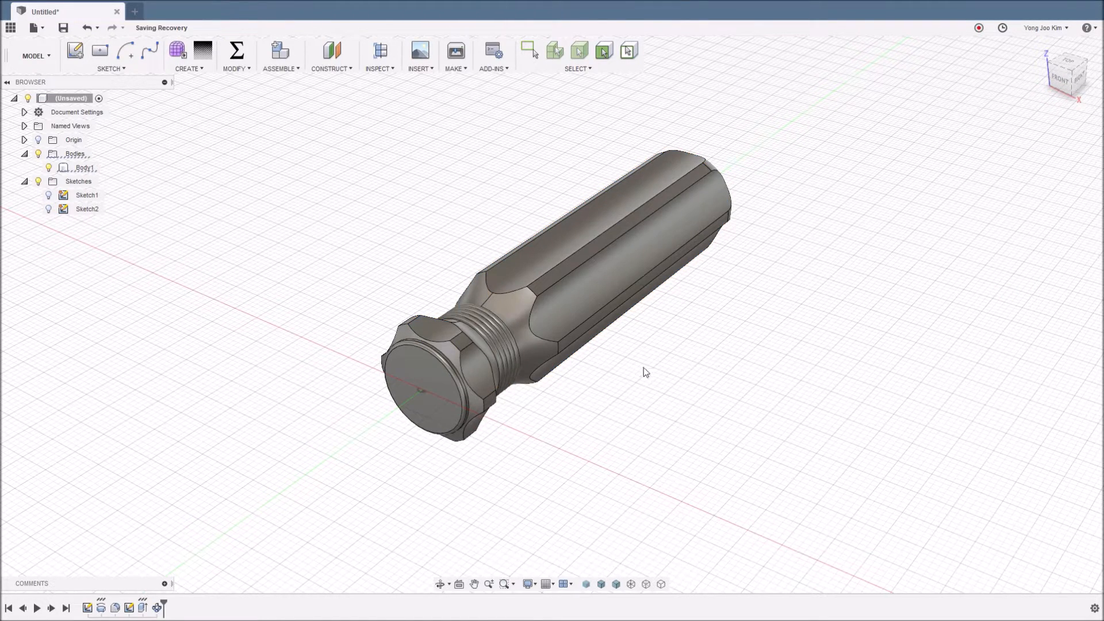
- Rename the handle body Body1 as Grip
{"action": "middle_click_drag", "start_coordinate": [656, 357], "coordinate": [639, 313], "text": "shift"}
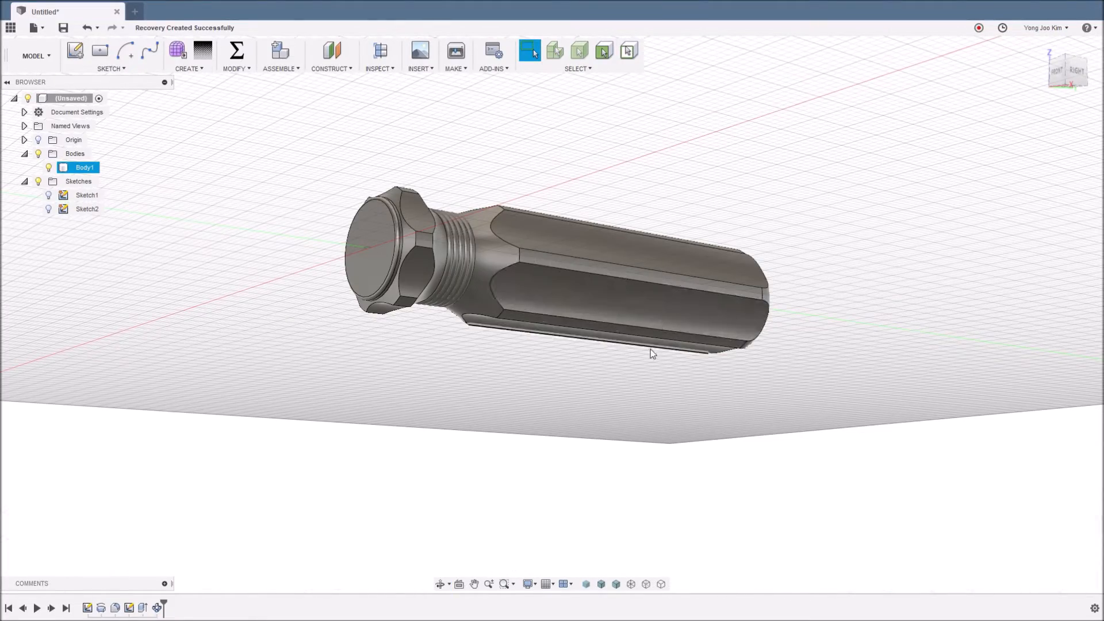
{"action": "middle_click_drag", "start_coordinate": [556, 376], "coordinate": [654, 345], "text": "shift"}
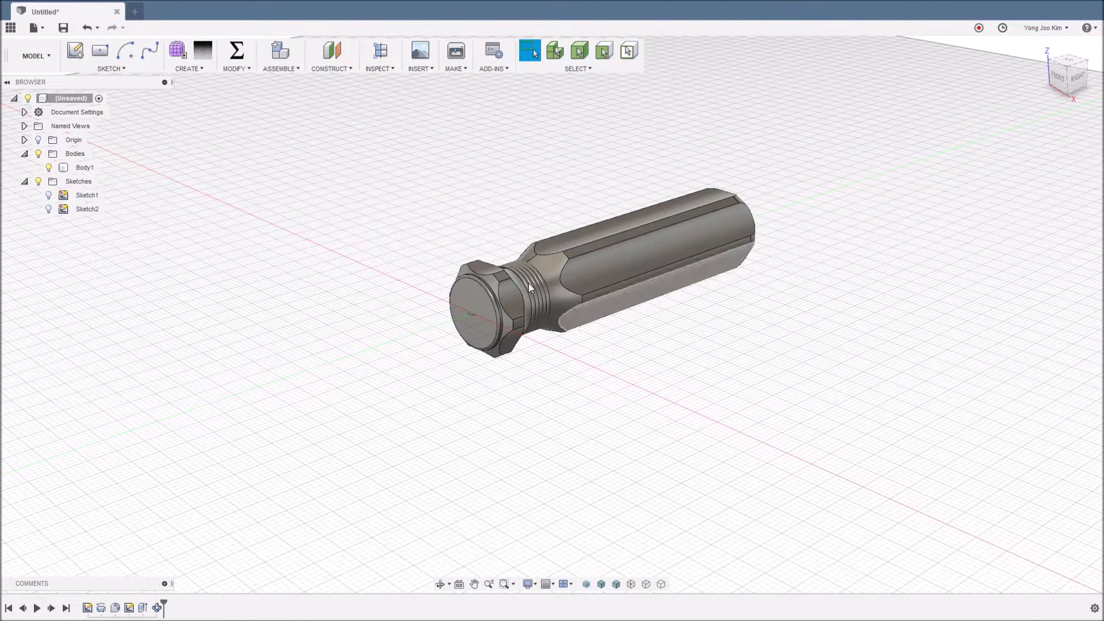
{"action": "double_click", "coordinate": [86, 168]}
{"action": "type", "text": "Grip"}
{"action": "key", "text": "Return"}
{"action": "left_click", "coordinate": [188, 249]}
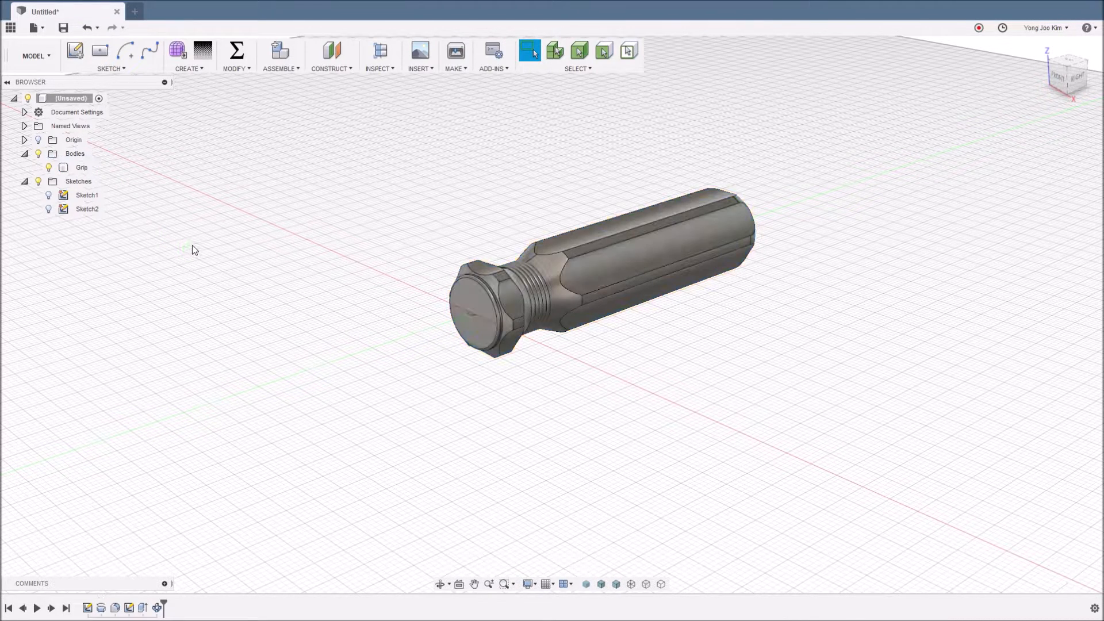
- Save the design as Driver Model in the current project folder
{"action": "left_click", "coordinate": [64, 32]}
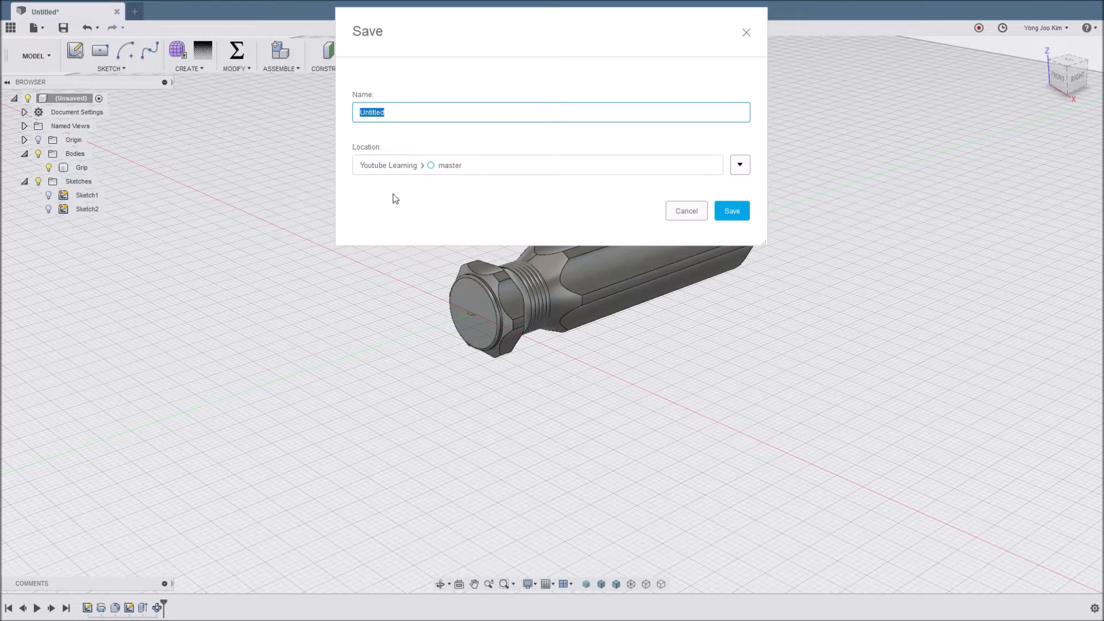
{"action": "type", "text": "Driver Model"}
{"action": "key", "text": "Return"}
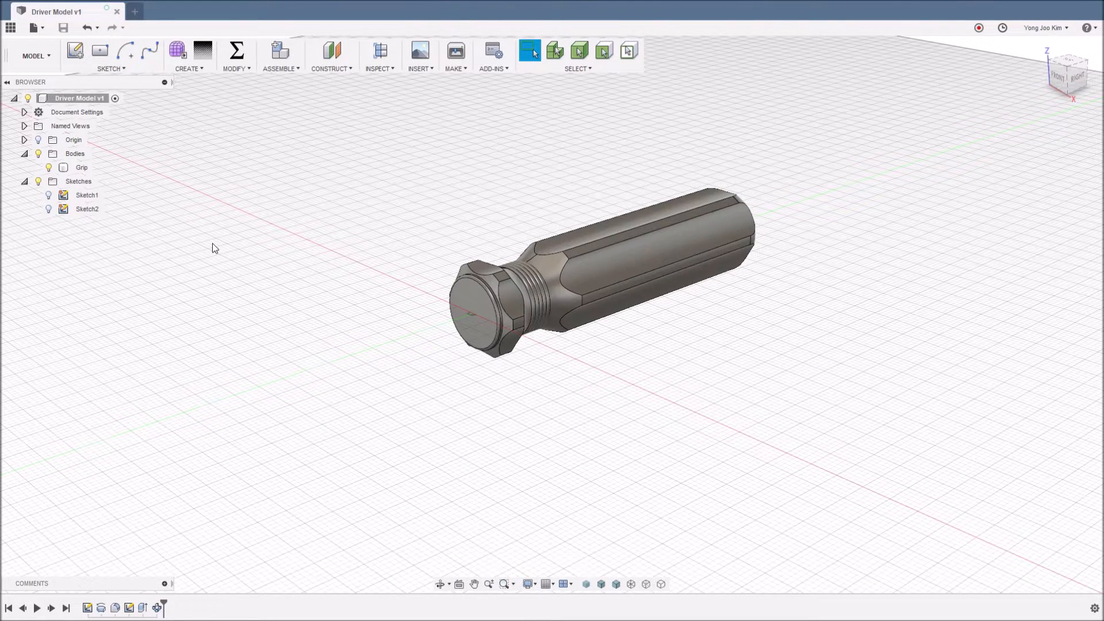
- Create a sketch on the vertical origin plane running lengthwise through the grip
{"action": "left_click", "coordinate": [76, 53]}
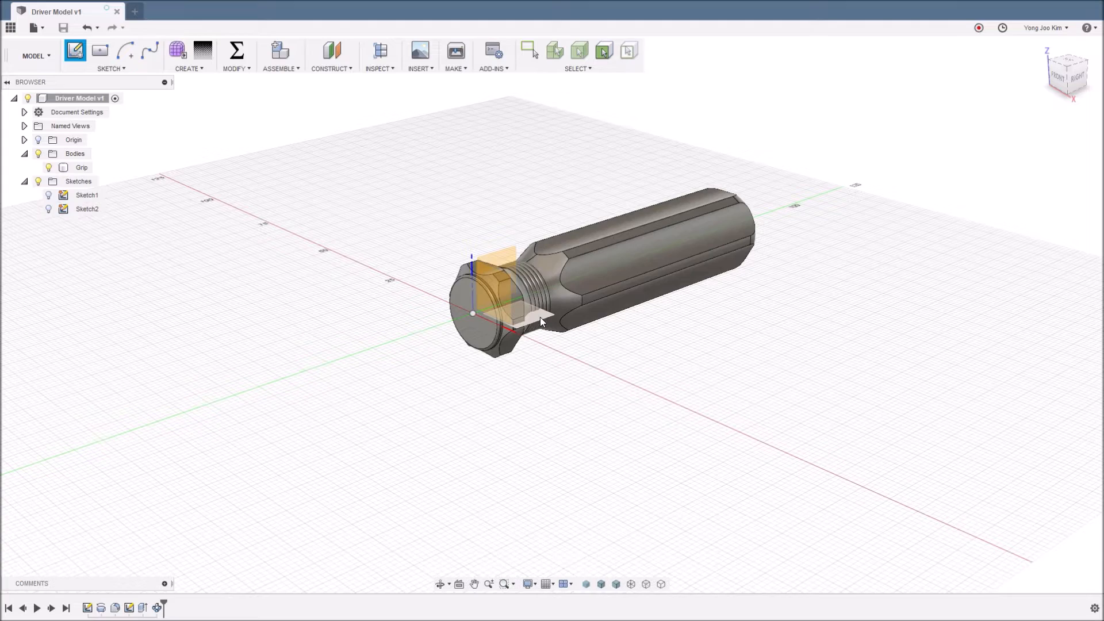
{"action": "left_click", "coordinate": [509, 254]}
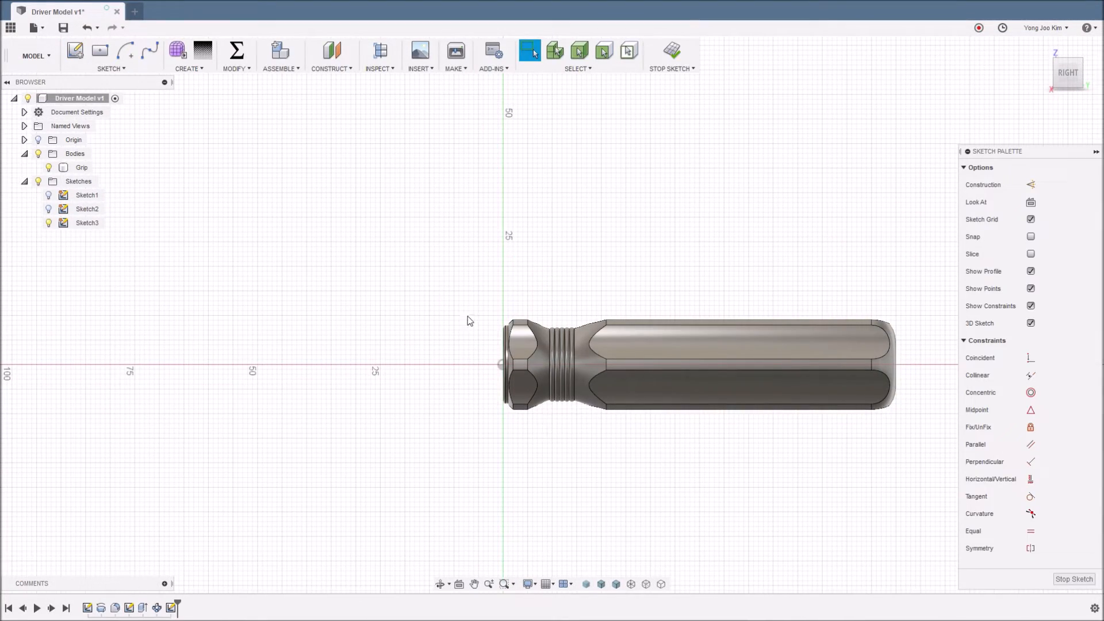
{"action": "mouse_move", "coordinate": [443, 342]}
{"action": "middle_mouse_down"}
{"action": "mouse_move", "coordinate": [468, 303]}
{"action": "mouse_move", "coordinate": [502, 283]}
{"action": "middle_mouse_up"}
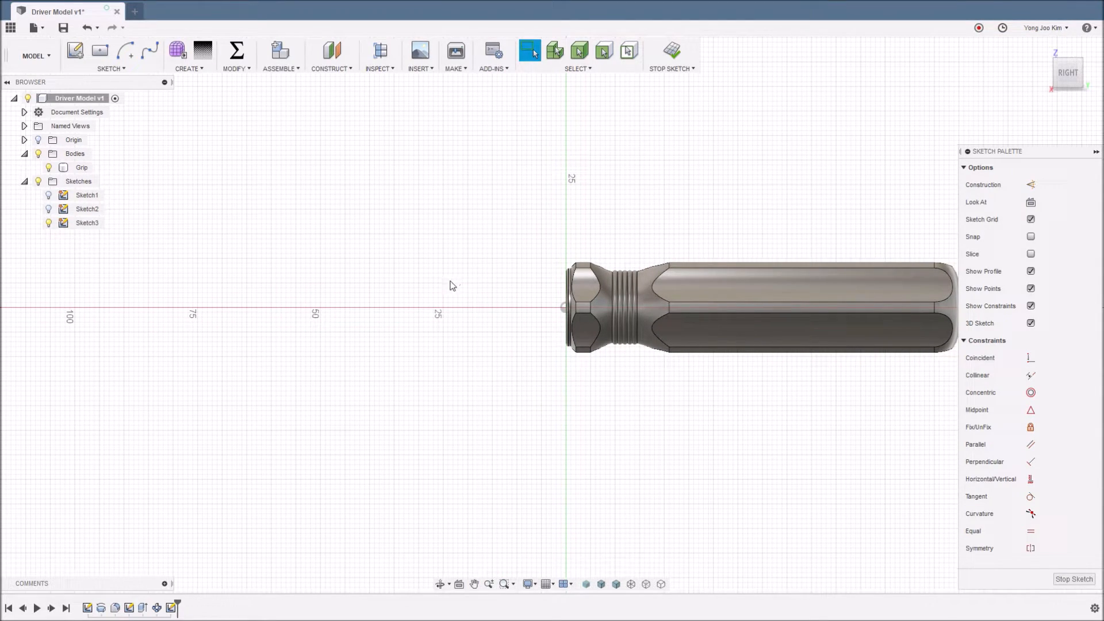
- Project the flat circular end face at the grip's collar into the sketch, using the specified-entities selection filter
{"action": "key", "text": "p"}
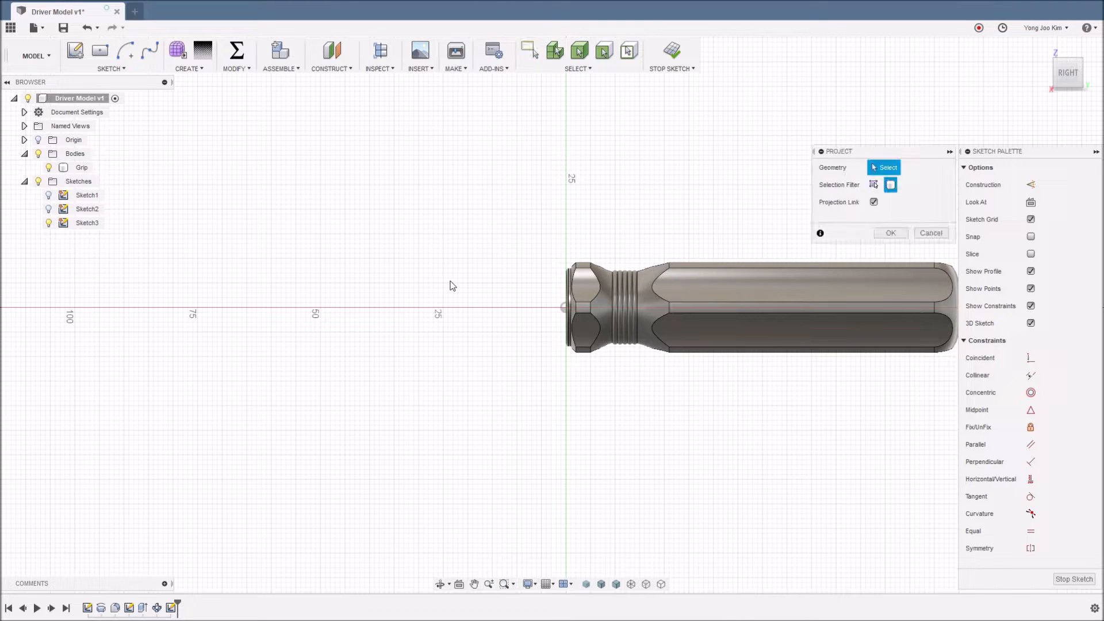
{"action": "middle_click_drag", "start_coordinate": [478, 296], "coordinate": [530, 315], "text": "shift"}
{"action": "left_click", "coordinate": [574, 316]}
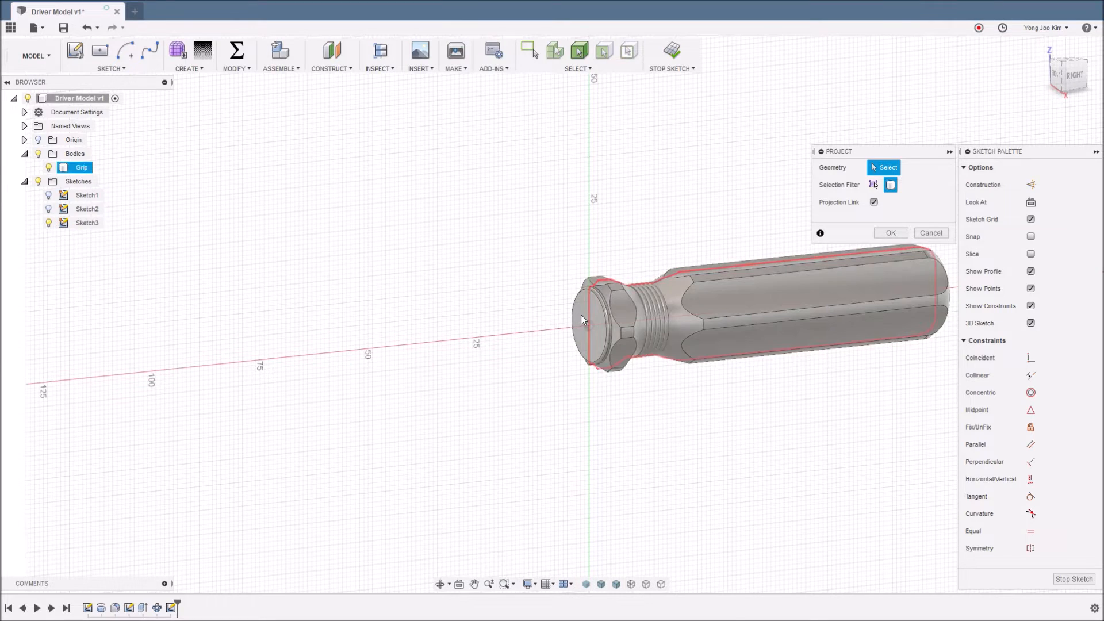
{"action": "left_click", "coordinate": [581, 315]}
{"action": "left_click", "coordinate": [873, 185]}
{"action": "left_click", "coordinate": [600, 315]}
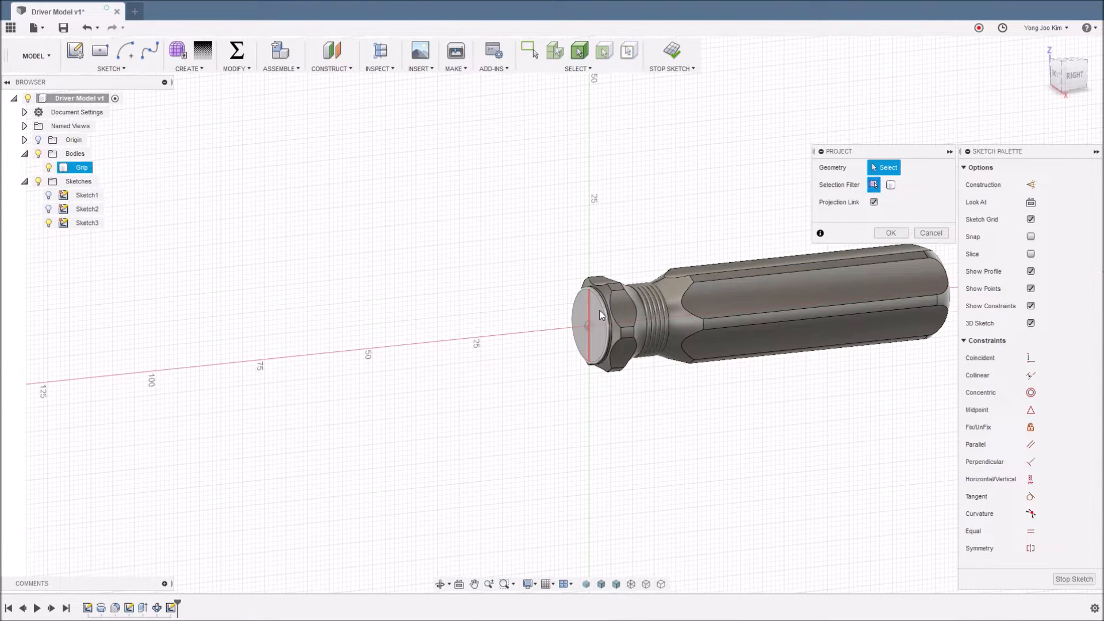
{"action": "left_click", "coordinate": [598, 316]}
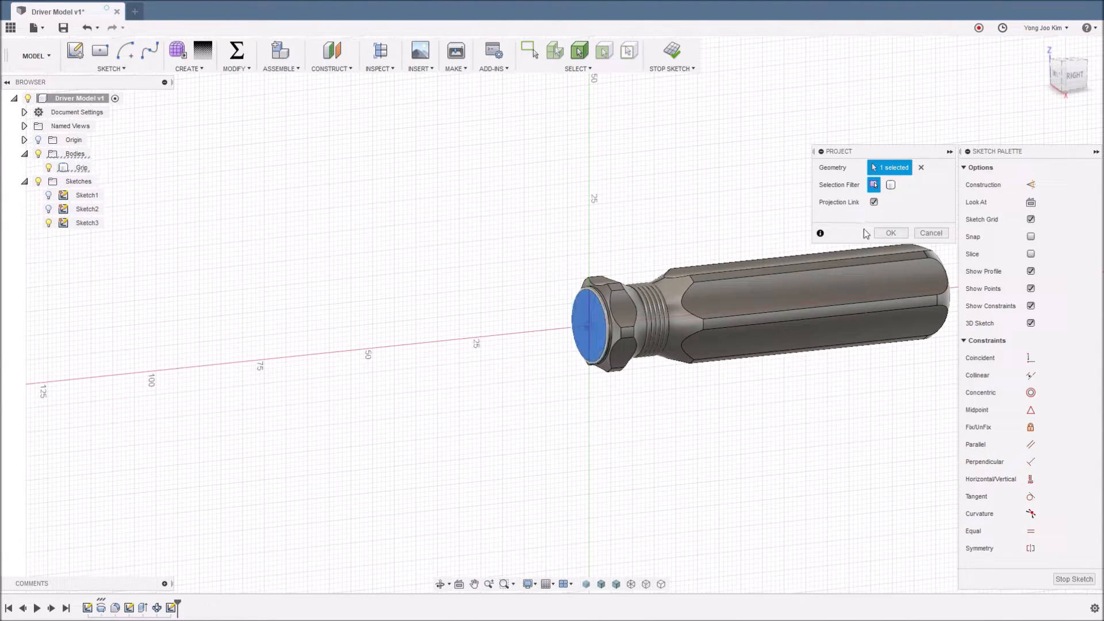
{"action": "left_click", "coordinate": [890, 232]}
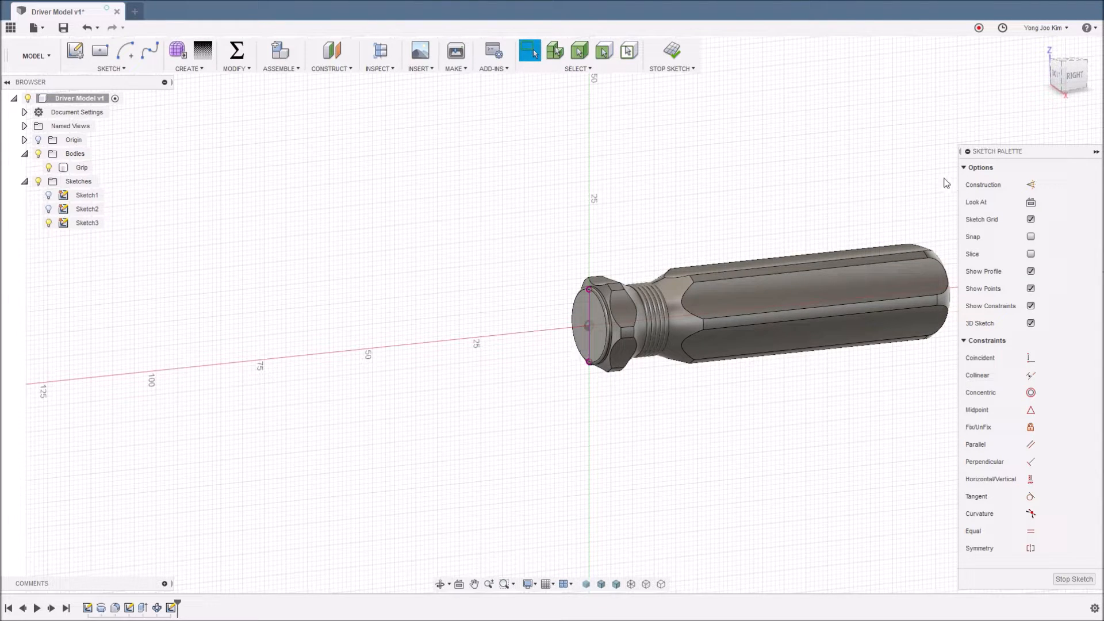
- Face the sketch plane and draw a 100 mm by 2.6 mm two-point rectangle above the handle's centre axis, extending beyond its collar end
{"action": "left_click", "coordinate": [1029, 203]}
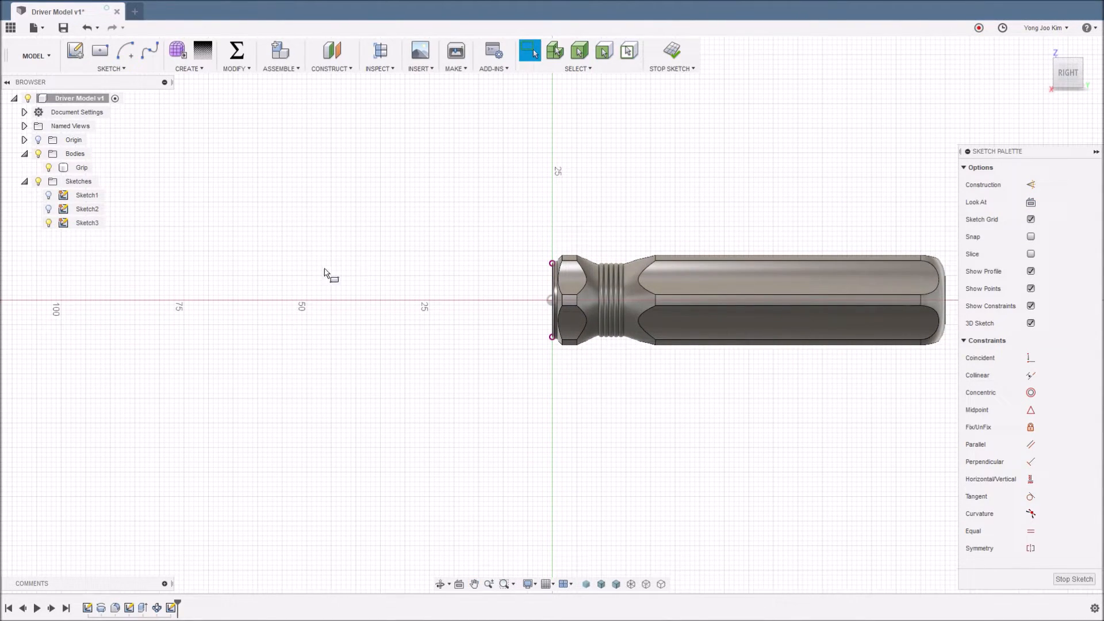
{"action": "key", "text": "r"}
{"action": "left_click", "coordinate": [220, 269]}
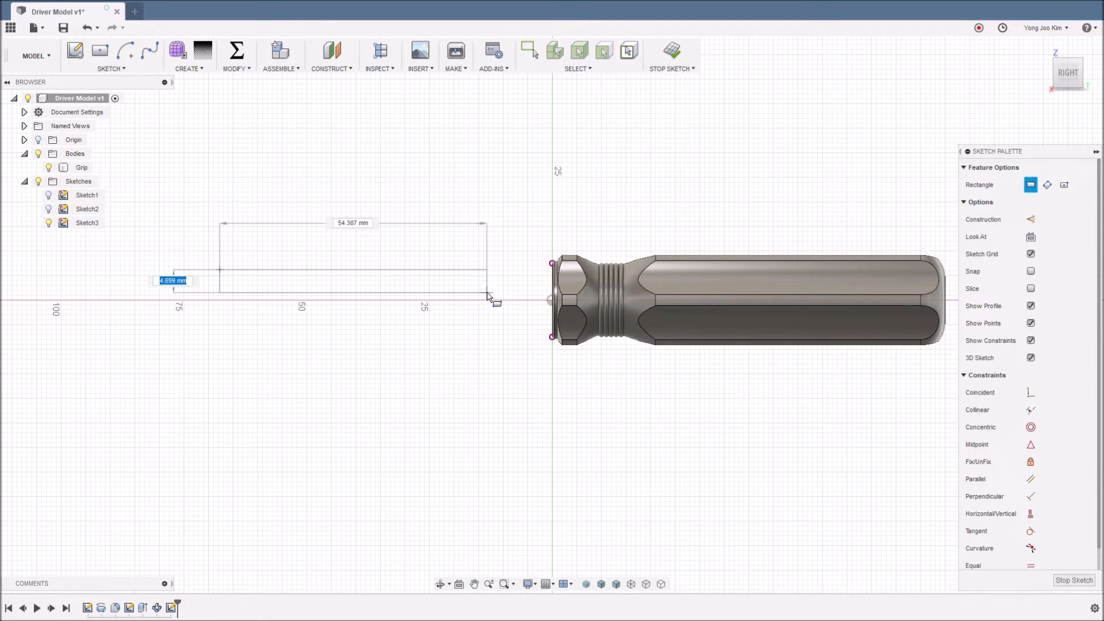
{"action": "type", "text": "2.6"}
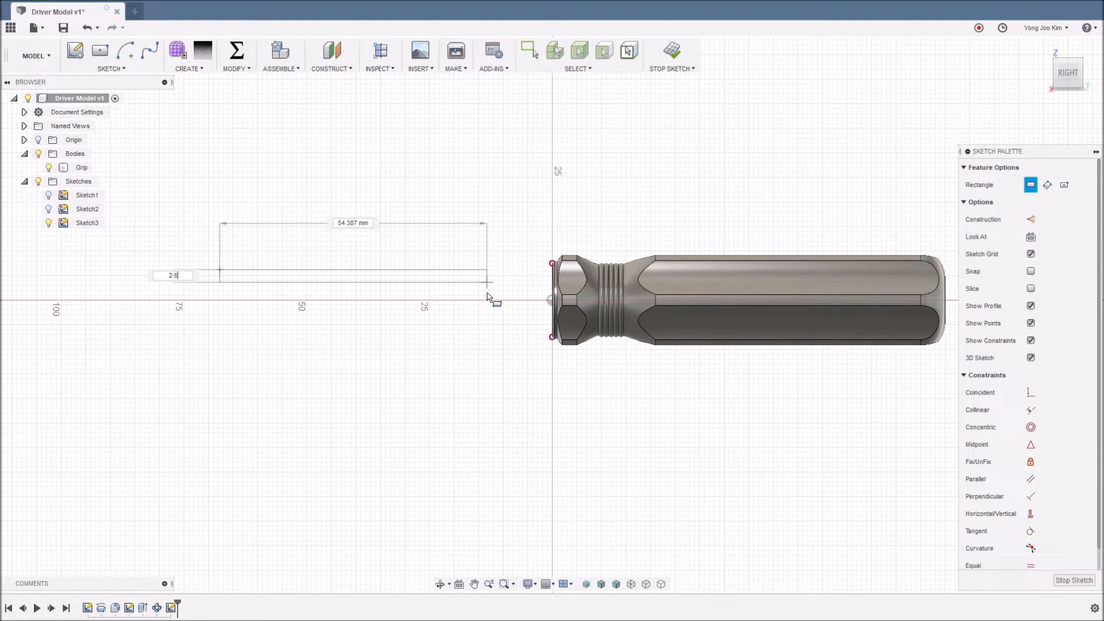
{"action": "key", "text": "Tab"}
{"action": "type", "text": "100"}
{"action": "key", "text": "Tab"}
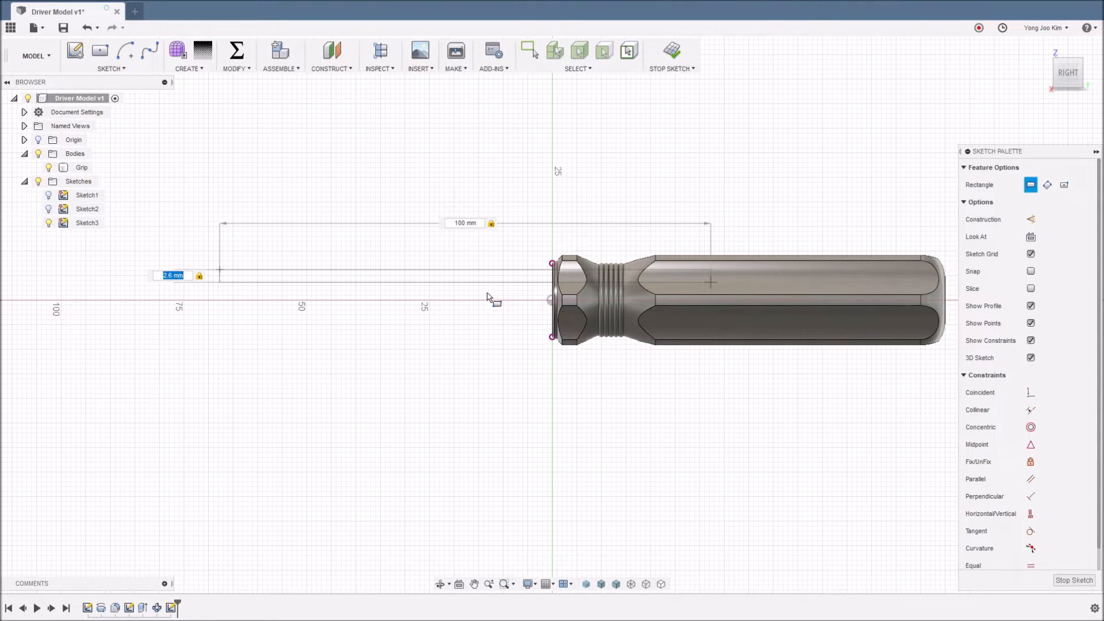
{"action": "key", "text": "Return"}
{"action": "scroll", "coordinate": [487, 296], "scroll_direction": "down", "scroll_amount": 3}
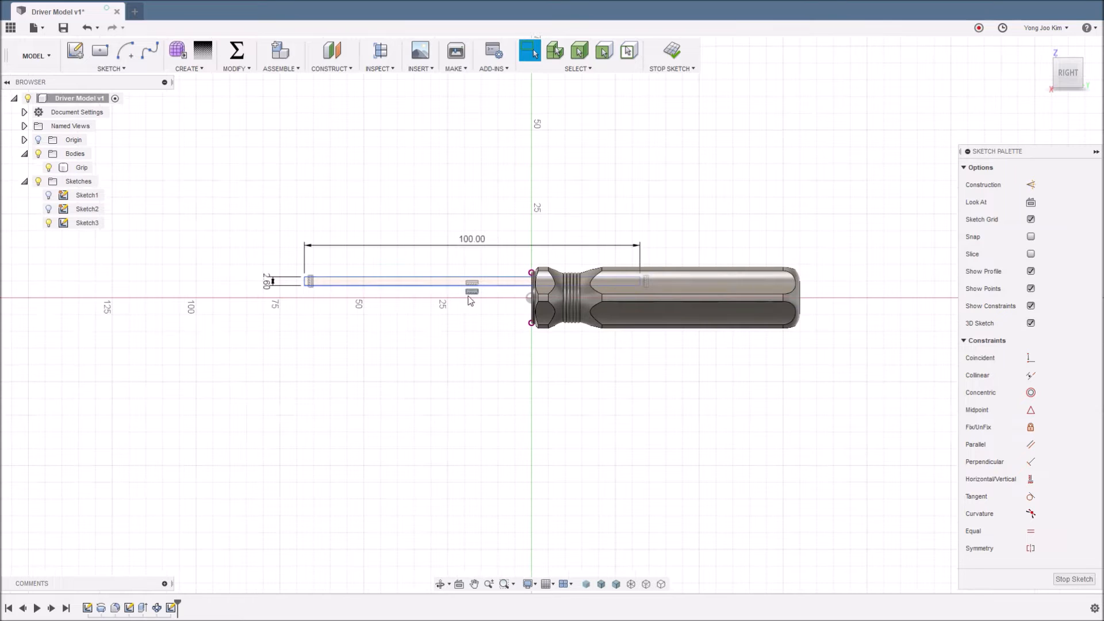
{"action": "left_click", "coordinate": [471, 281]}
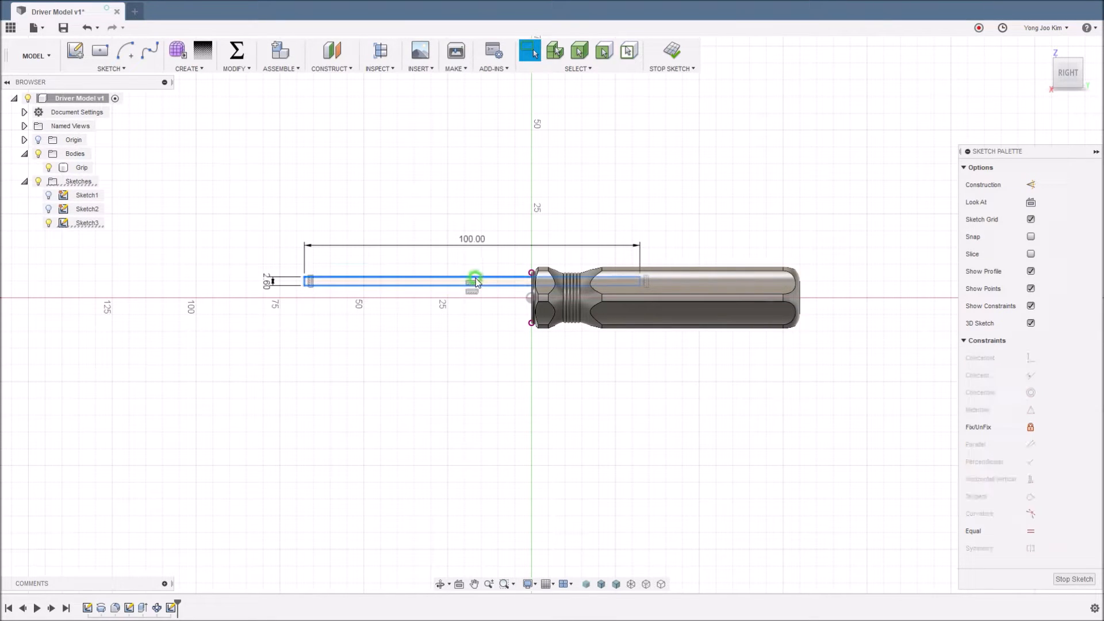
{"action": "left_click", "coordinate": [474, 331]}
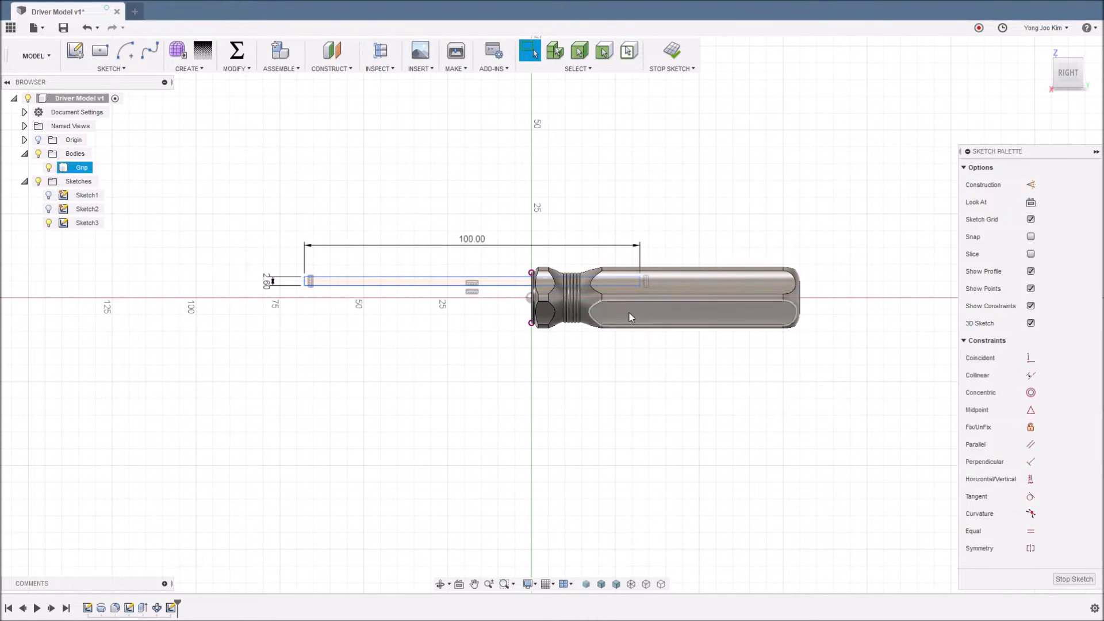
{"action": "scroll", "coordinate": [640, 286], "scroll_direction": "up", "scroll_amount": 4}
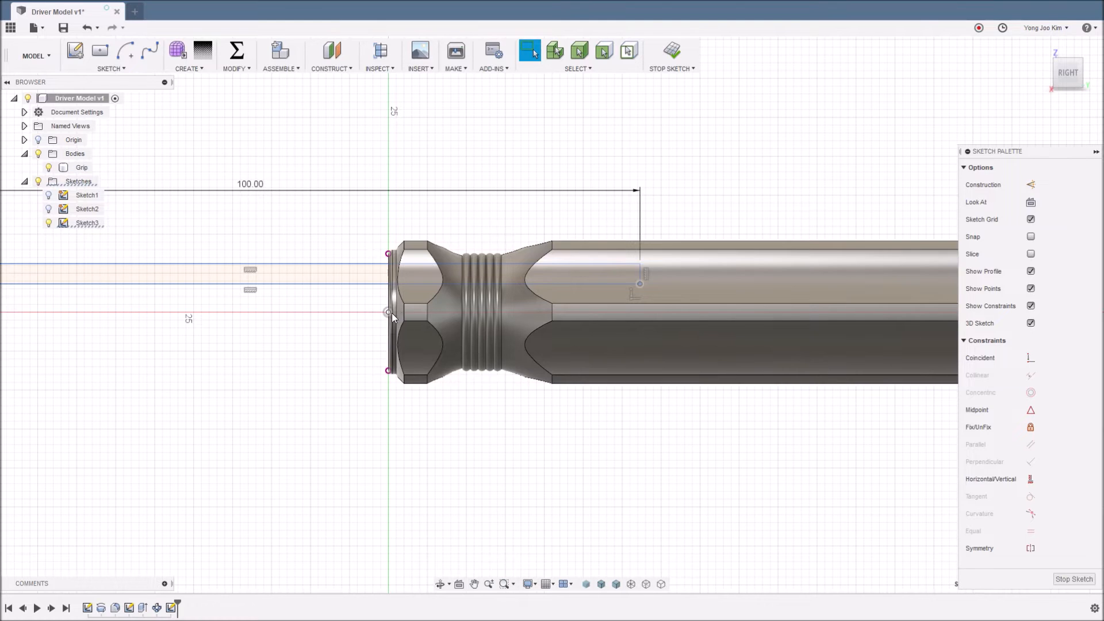
{"action": "left_click", "coordinate": [718, 438]}
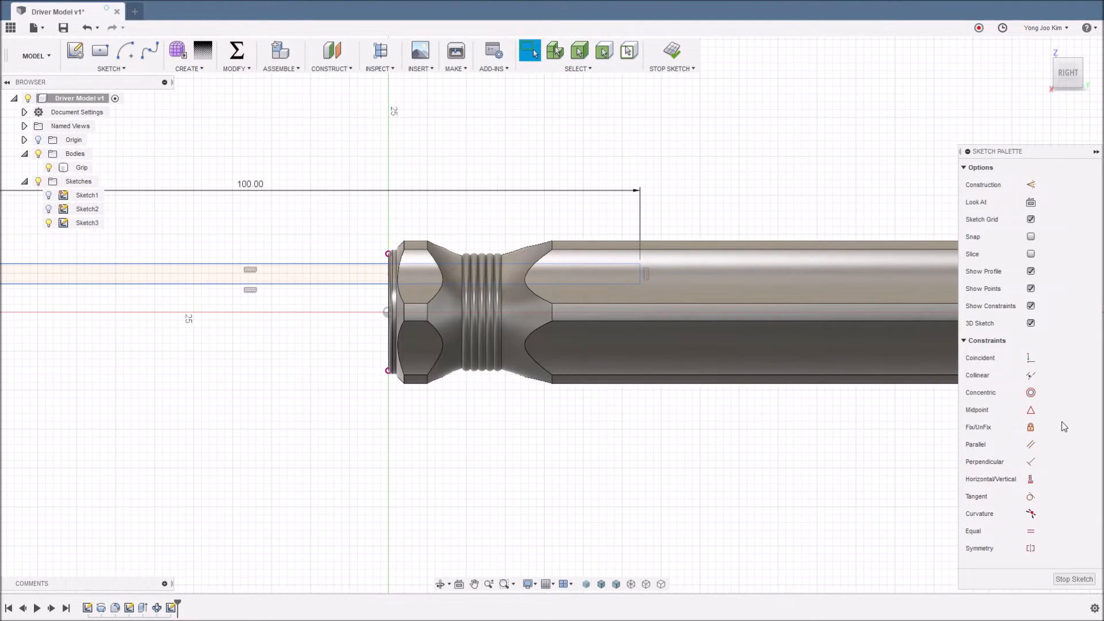
- Constrain the rectangle's lower grip-side corner to the midpoint of the projected collar end line
{"action": "left_click", "coordinate": [1036, 412]}
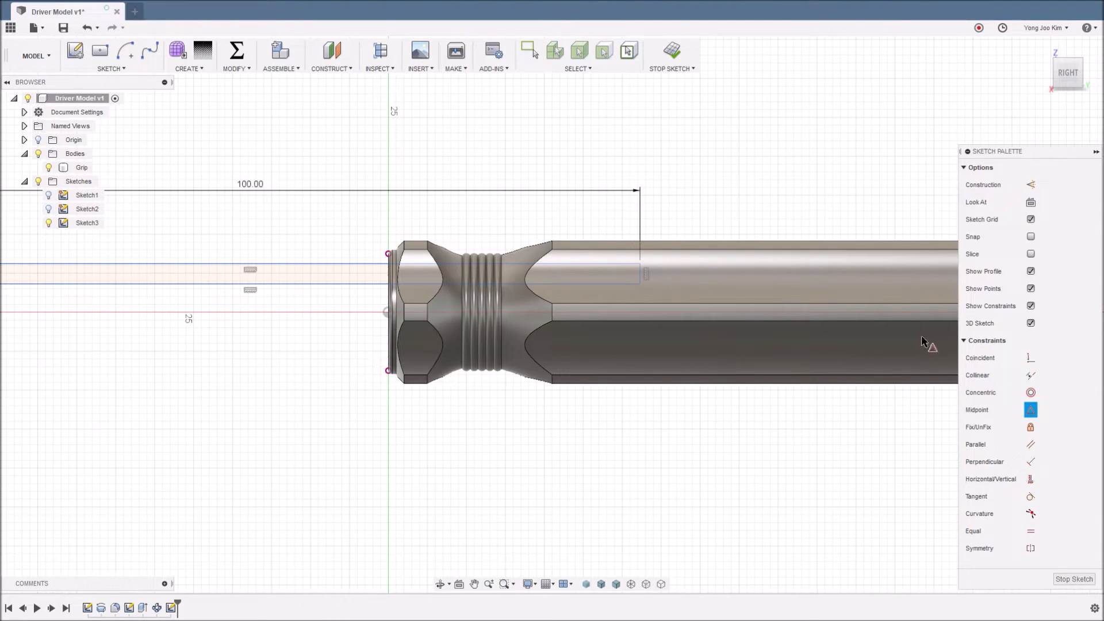
{"action": "left_click", "coordinate": [639, 284]}
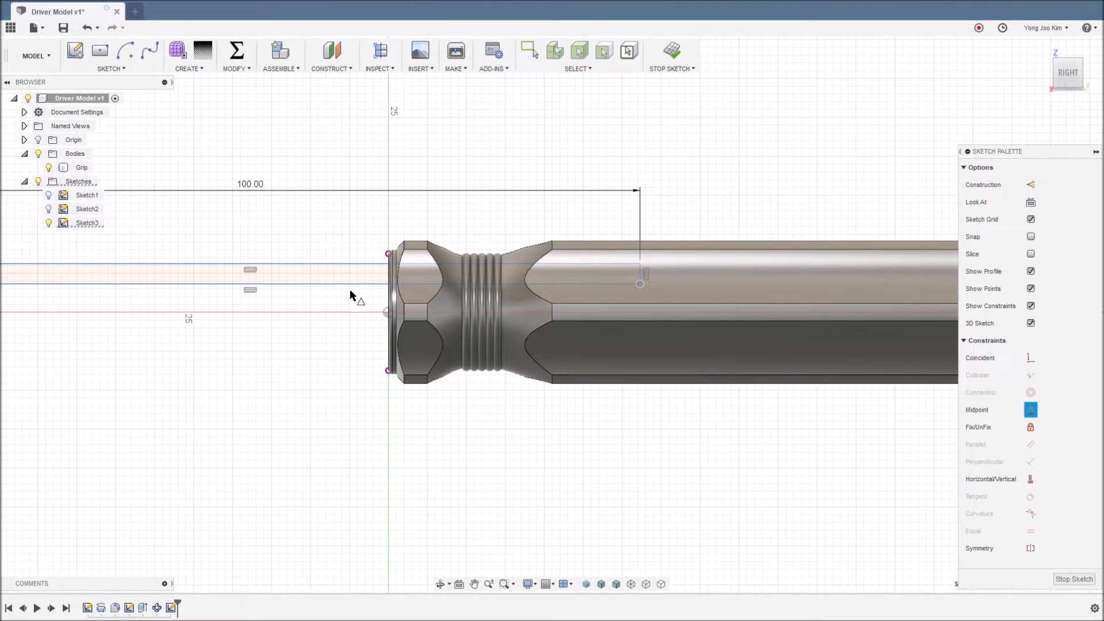
{"action": "left_click", "coordinate": [389, 306]}
{"action": "scroll", "coordinate": [303, 364], "scroll_direction": "down", "scroll_amount": 5}
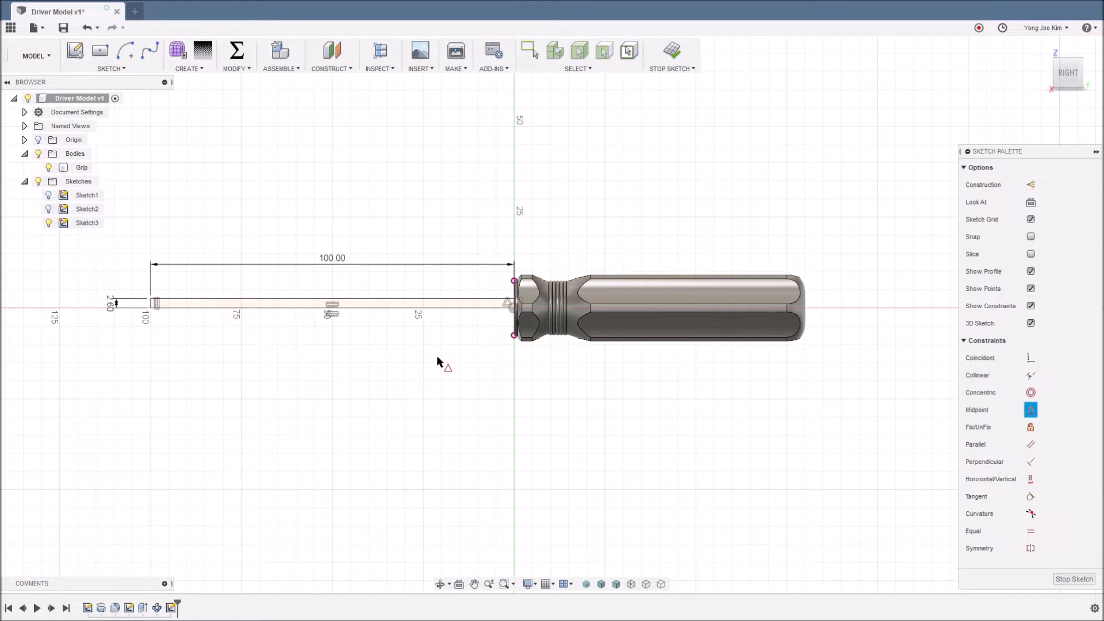
{"action": "key", "text": "Escape"}
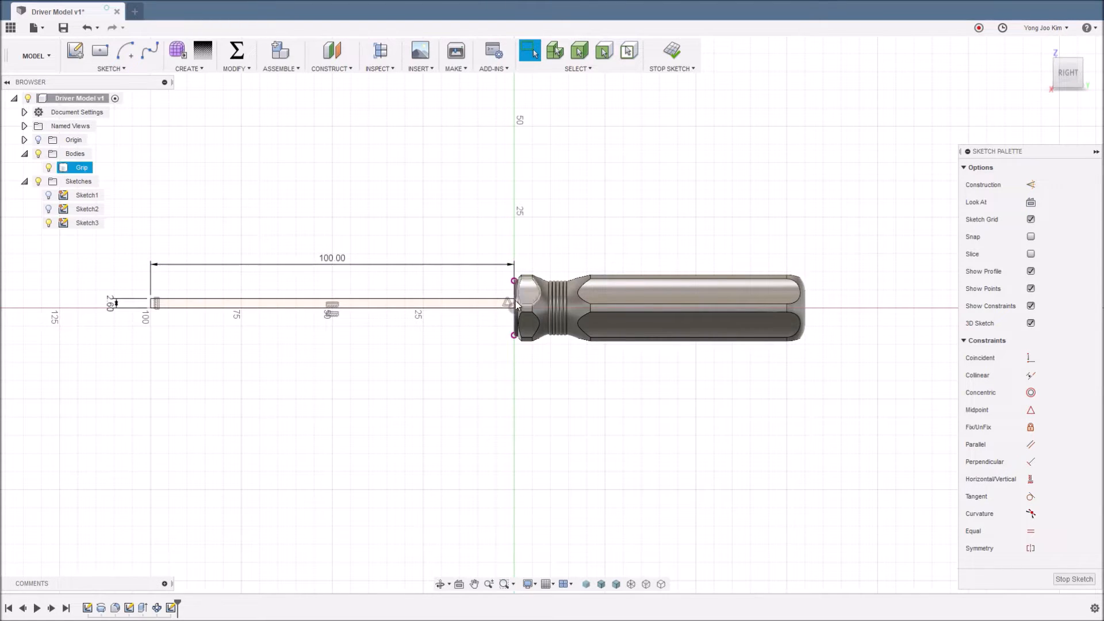
- Draw two connected lines from the rectangle's upper free-end corner to a peak about 2.4 mm above its upper edge and back down onto it
{"action": "middle_click_drag", "start_coordinate": [439, 345], "coordinate": [488, 323]}
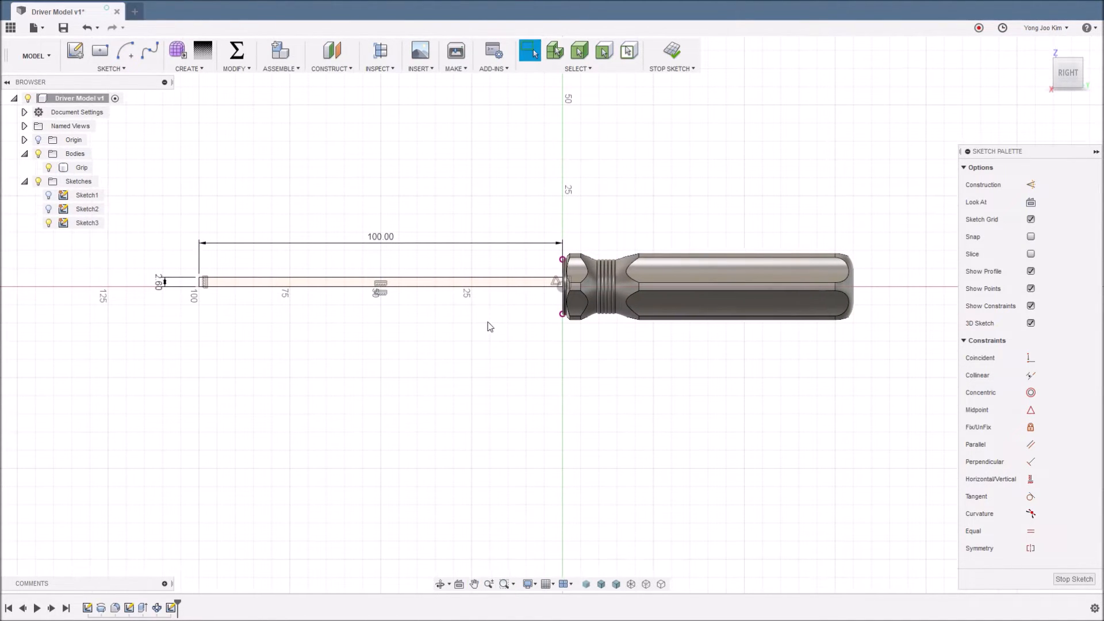
{"action": "middle_click_drag", "start_coordinate": [198, 322], "coordinate": [347, 322]}
{"action": "scroll", "coordinate": [357, 302], "scroll_direction": "up", "scroll_amount": 4}
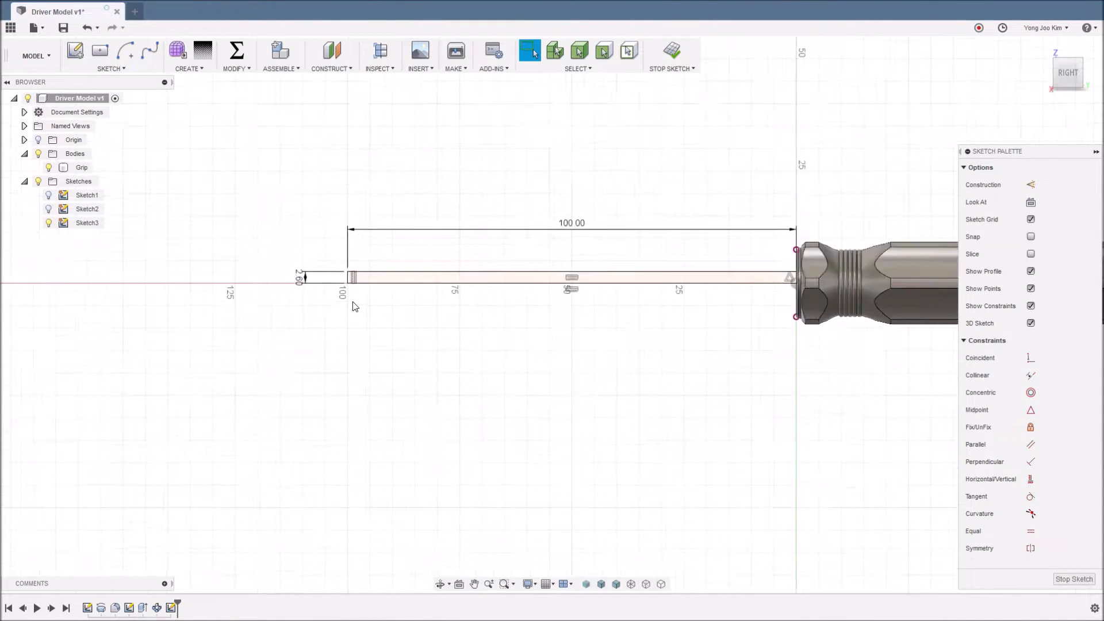
{"action": "scroll", "coordinate": [363, 305], "scroll_direction": "down", "scroll_amount": 3}
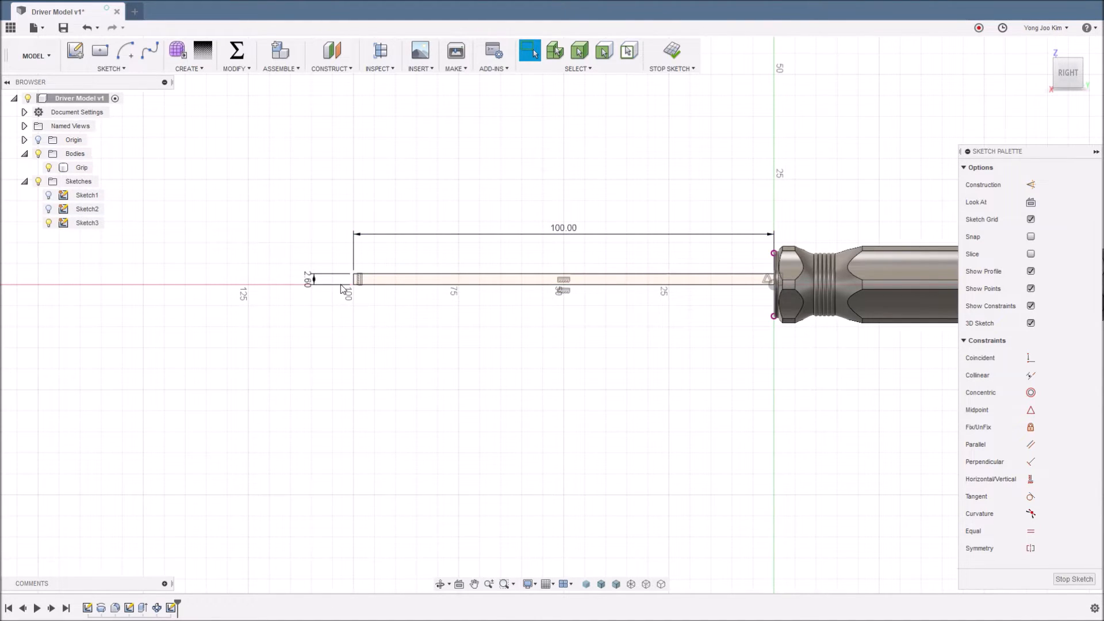
{"action": "left_click", "coordinate": [377, 284]}
{"action": "scroll", "coordinate": [371, 285], "scroll_direction": "up", "scroll_amount": 1}
{"action": "scroll", "coordinate": [370, 284], "scroll_direction": "up", "scroll_amount": 4}
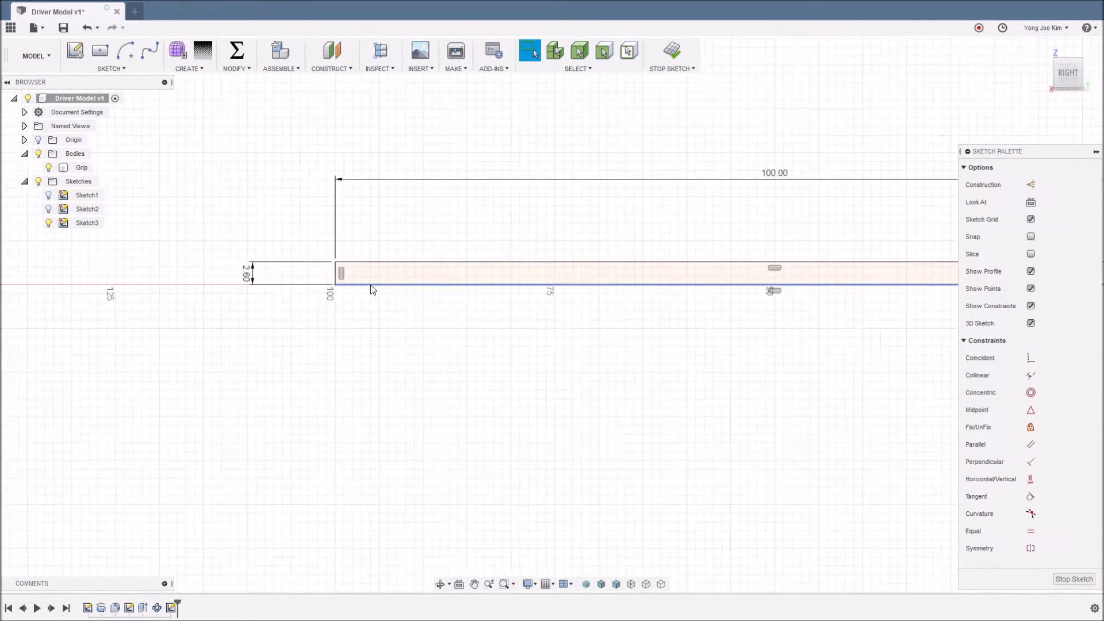
{"action": "scroll", "coordinate": [402, 253], "scroll_direction": "up", "scroll_amount": 1}
{"action": "mouse_move", "coordinate": [273, 231]}
{"action": "middle_mouse_down"}
{"action": "mouse_move", "coordinate": [261, 249]}
{"action": "mouse_move", "coordinate": [278, 284]}
{"action": "middle_mouse_up"}
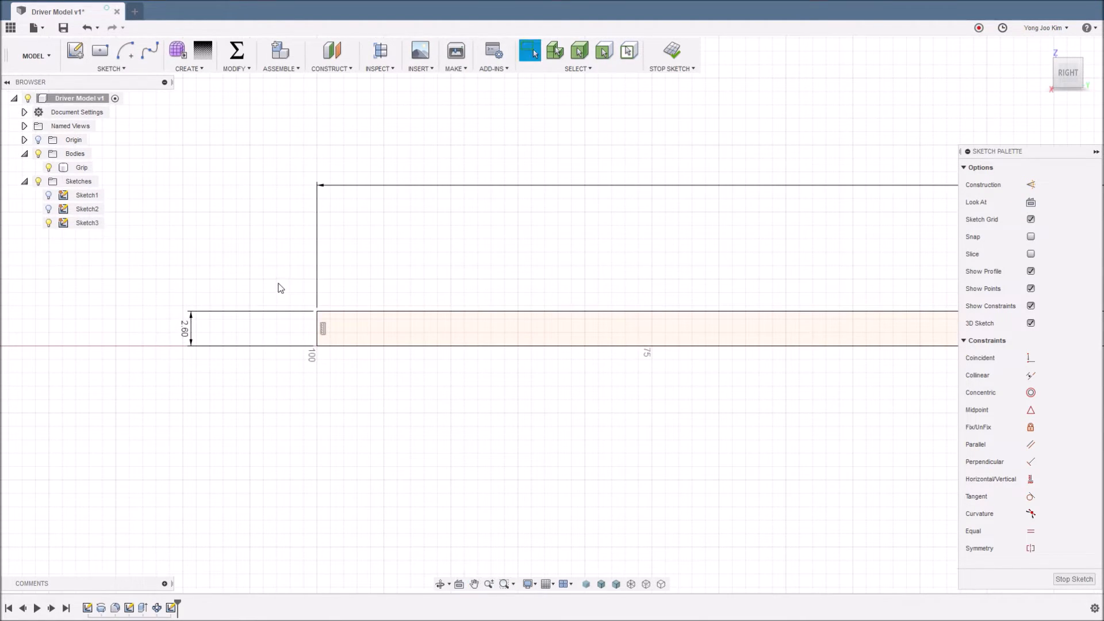
{"action": "scroll", "coordinate": [279, 285], "scroll_direction": "up", "scroll_amount": 1}
{"action": "left_click", "coordinate": [277, 244]}
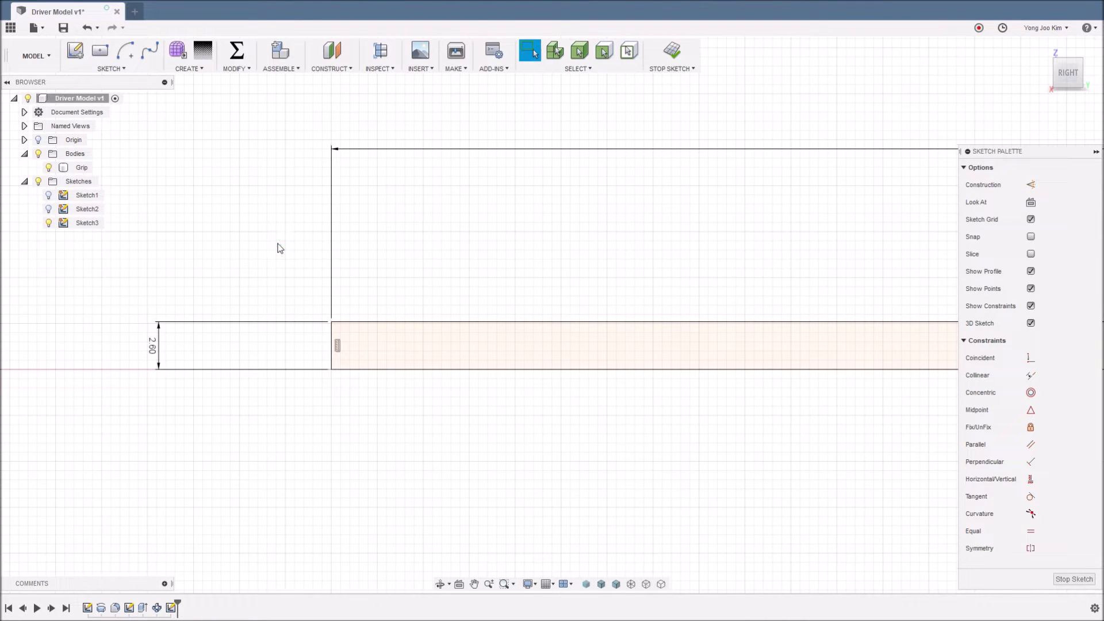
{"action": "key", "text": "l"}
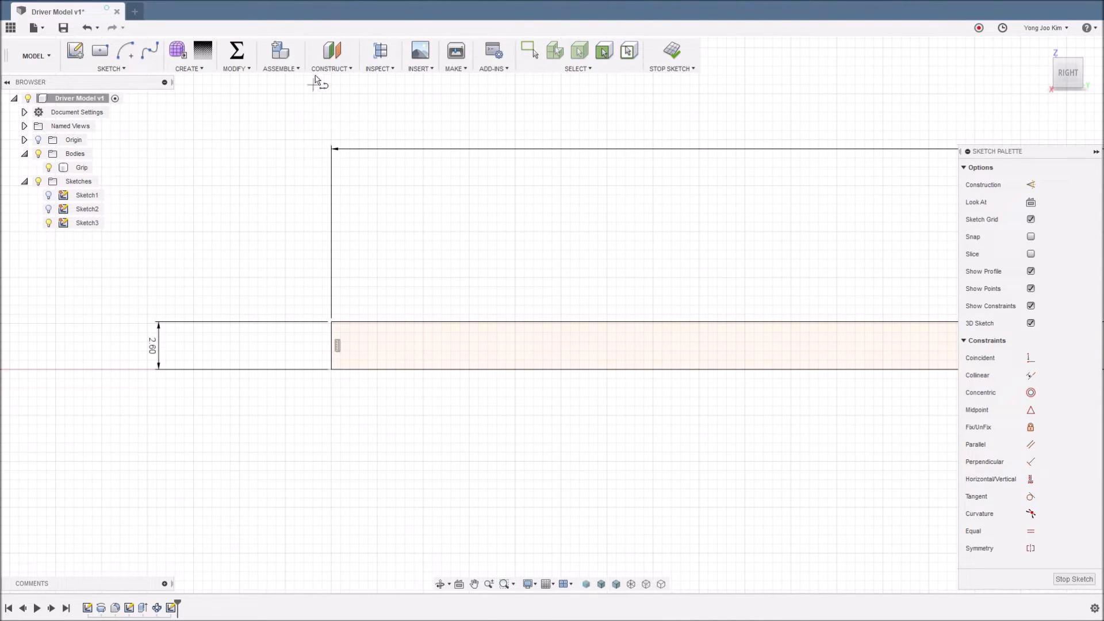
{"action": "left_click", "coordinate": [407, 186]}
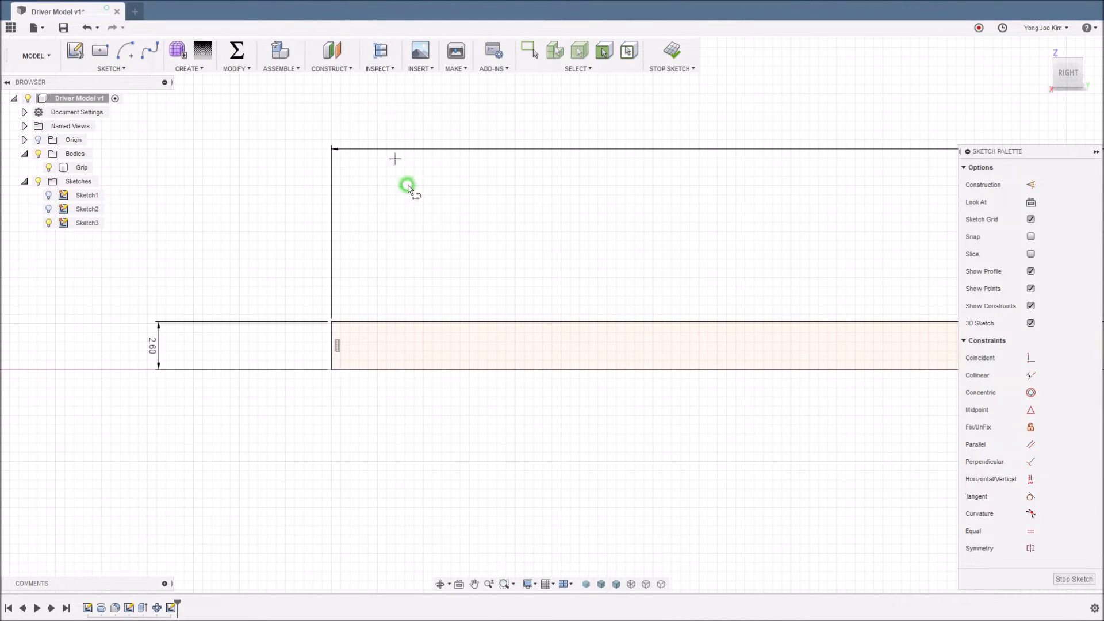
{"action": "left_click", "coordinate": [332, 322]}
{"action": "left_click", "coordinate": [555, 277]}
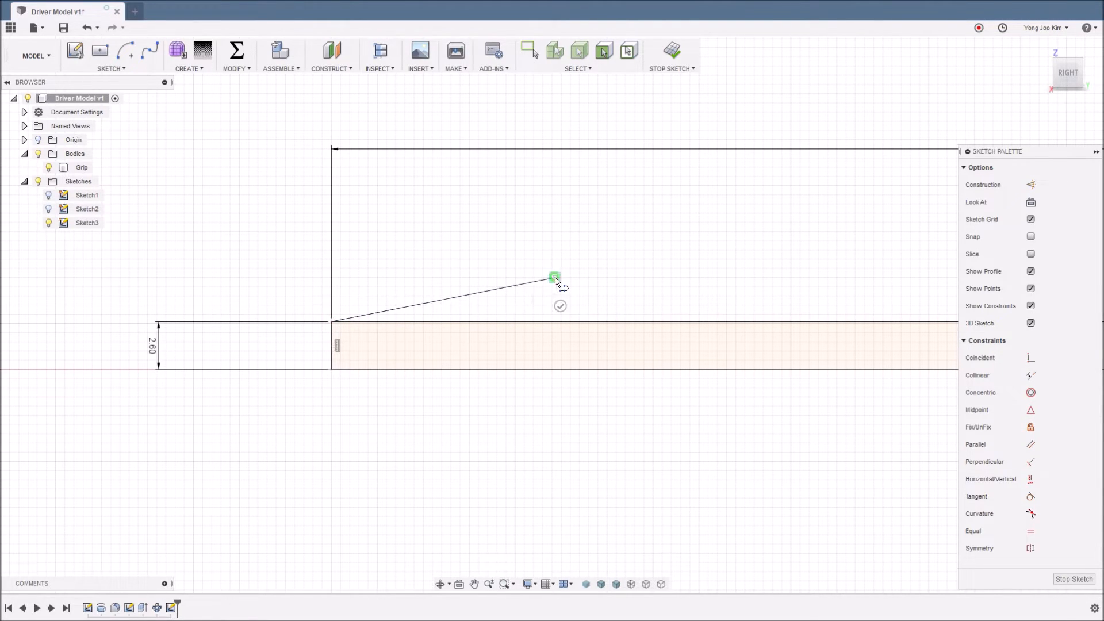
{"action": "double_click", "coordinate": [730, 323]}
{"action": "key", "text": "Escape"}
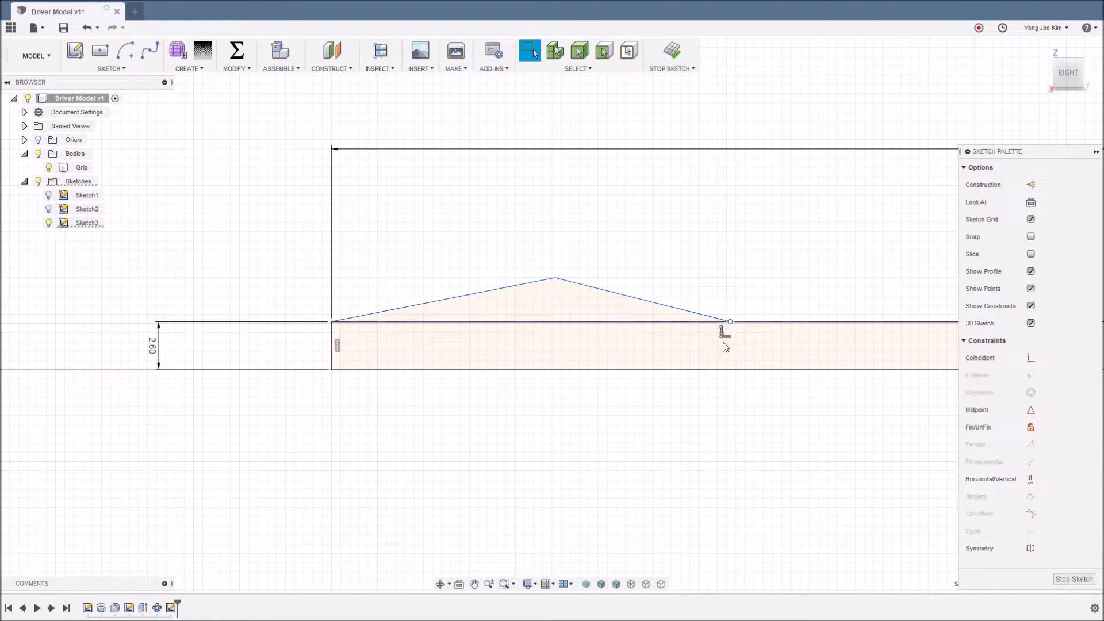
{"action": "left_click", "coordinate": [612, 404]}
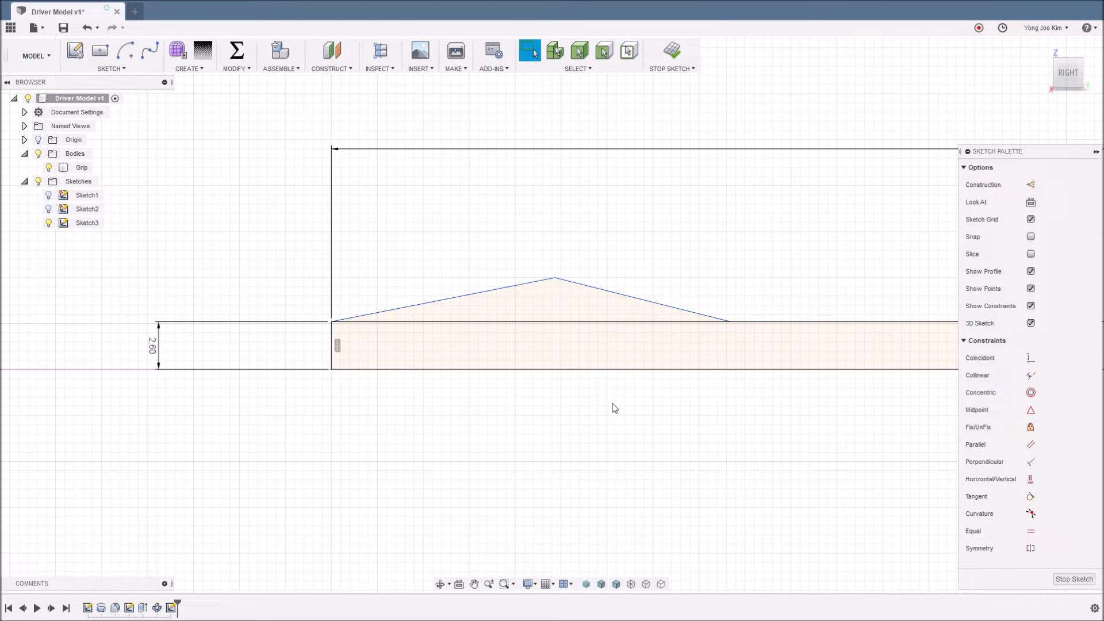
- Dimension the peak's height above the rectangle's upper edge as 1 mm
{"action": "key", "text": "d"}
{"action": "left_click", "coordinate": [555, 279]}
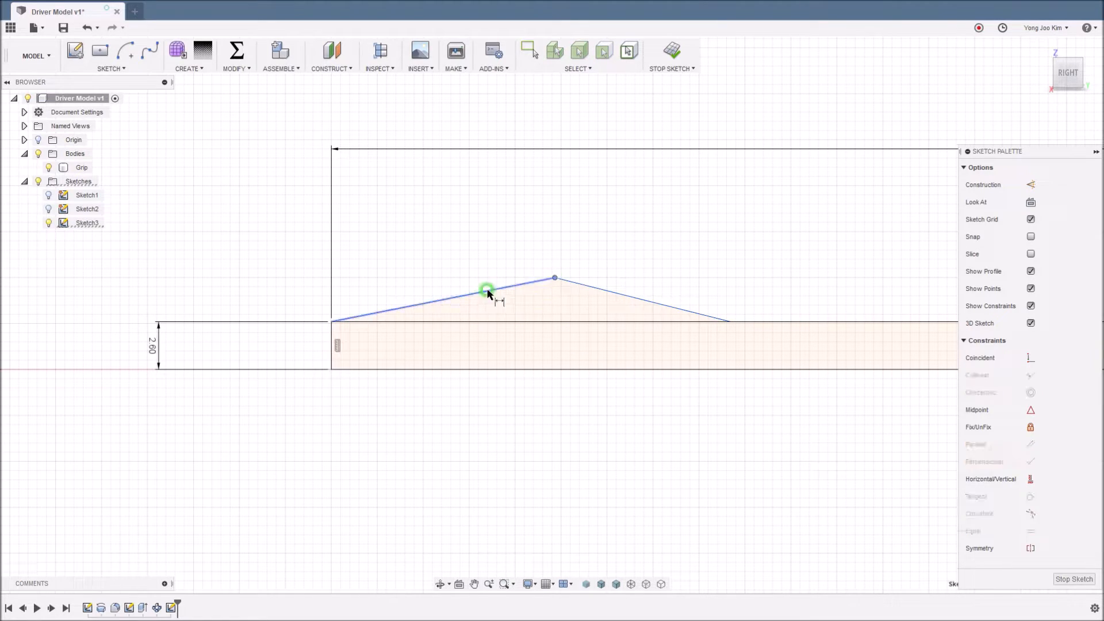
{"action": "left_click", "coordinate": [395, 322]}
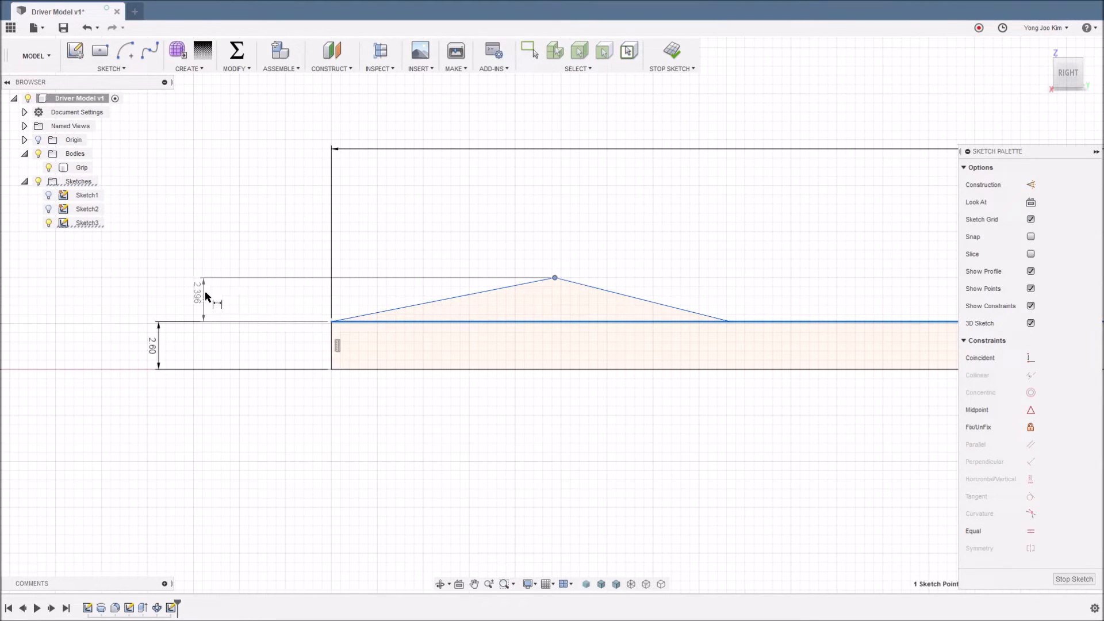
{"action": "left_click", "coordinate": [184, 300]}
{"action": "type", "text": "1"}
{"action": "key", "text": "Return"}
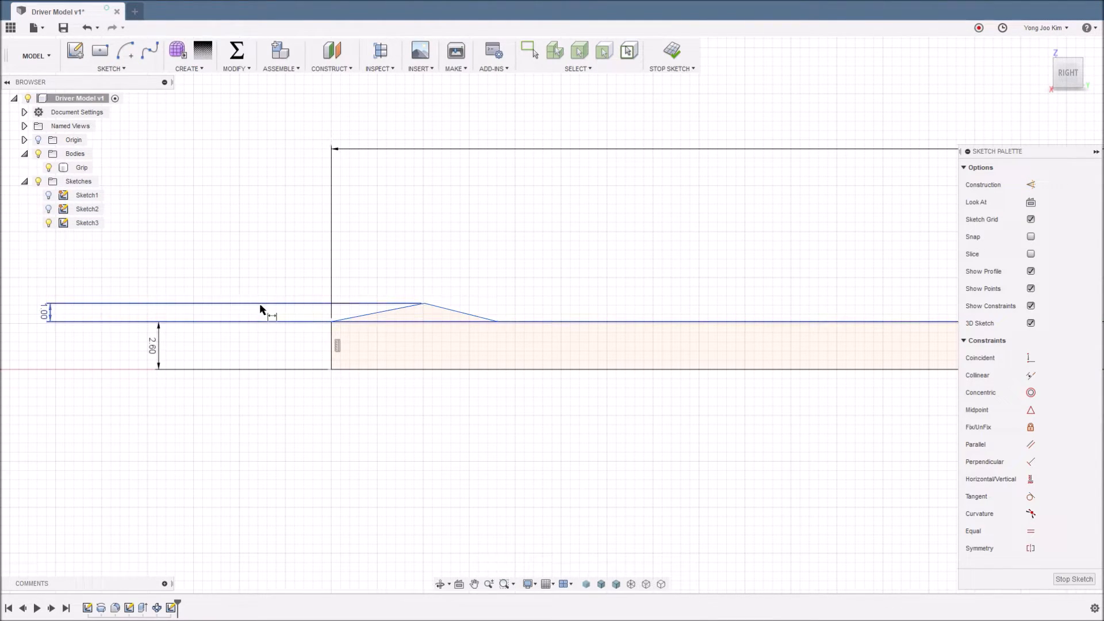
- Dimension the horizontal distance from the shaft's free-end upper corner to the peak as 12 mm
{"action": "left_click", "coordinate": [331, 322]}
{"action": "left_click", "coordinate": [425, 301]}
{"action": "left_click", "coordinate": [384, 246]}
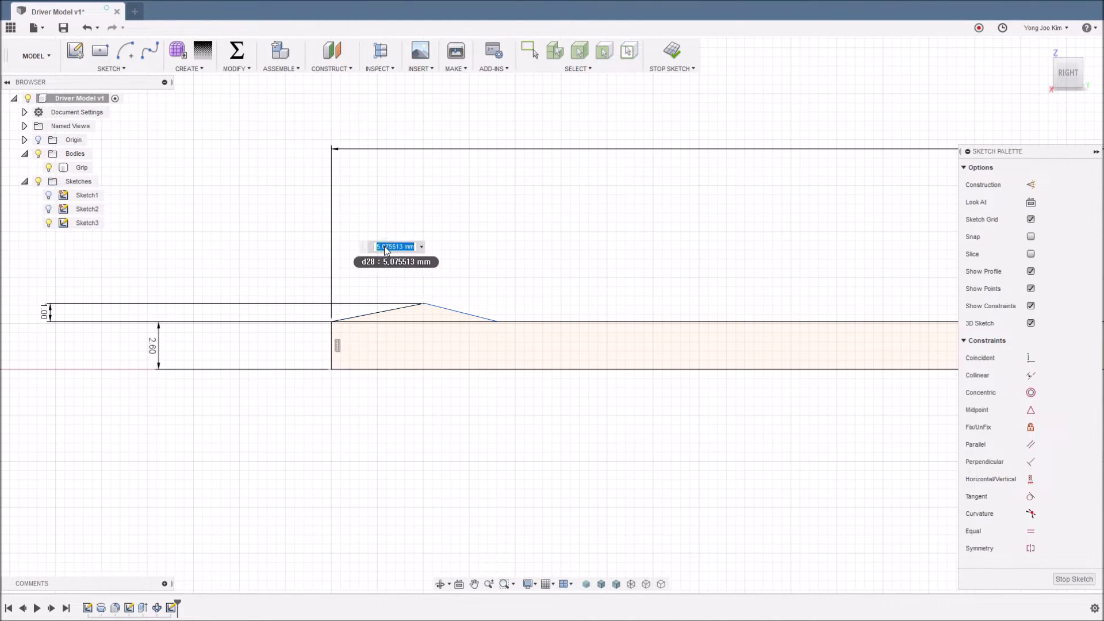
{"action": "type", "text": "12"}
{"action": "key", "text": "Return"}
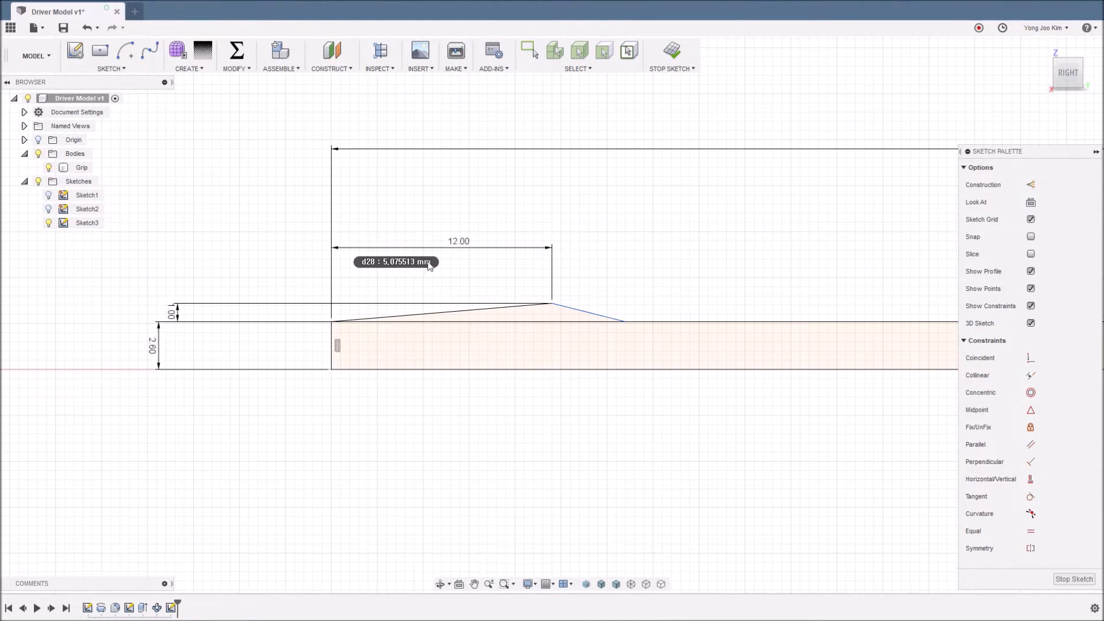
- Dimension the horizontal distance from the peak to the grip-side end of its sloped line as 8 mm
{"action": "left_click", "coordinate": [552, 303]}
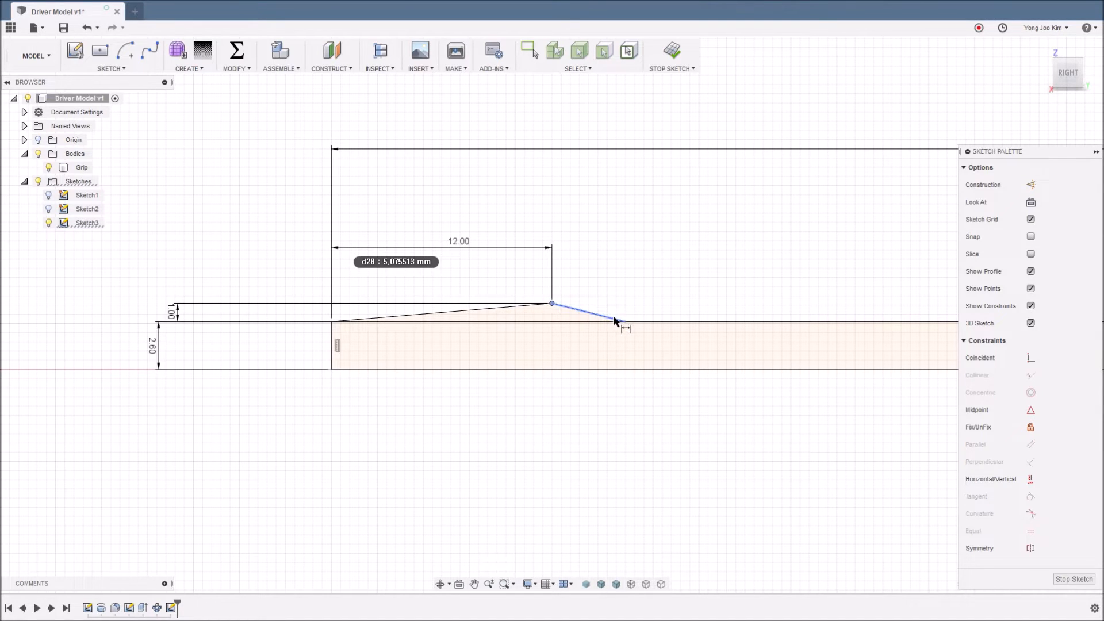
{"action": "left_click", "coordinate": [625, 322]}
{"action": "left_click", "coordinate": [591, 245]}
{"action": "type", "text": "8"}
{"action": "key", "text": "Return"}
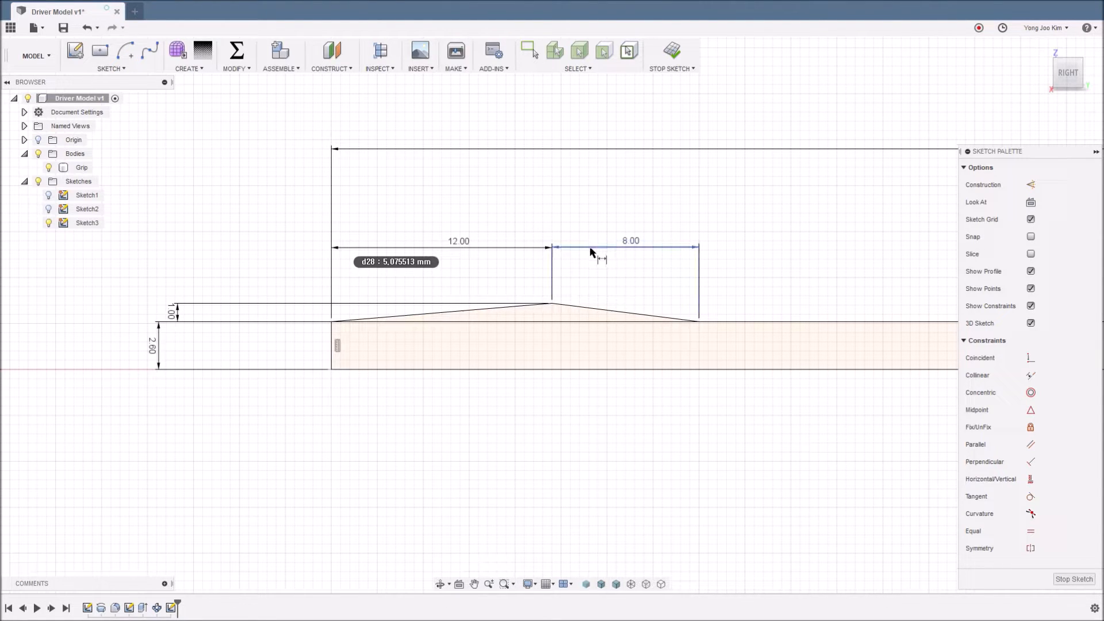
{"action": "scroll", "coordinate": [636, 427], "scroll_direction": "down", "scroll_amount": 3}
{"action": "middle_click_drag", "start_coordinate": [636, 426], "coordinate": [558, 379]}
{"action": "scroll", "coordinate": [558, 377], "scroll_direction": "up", "scroll_amount": 1}
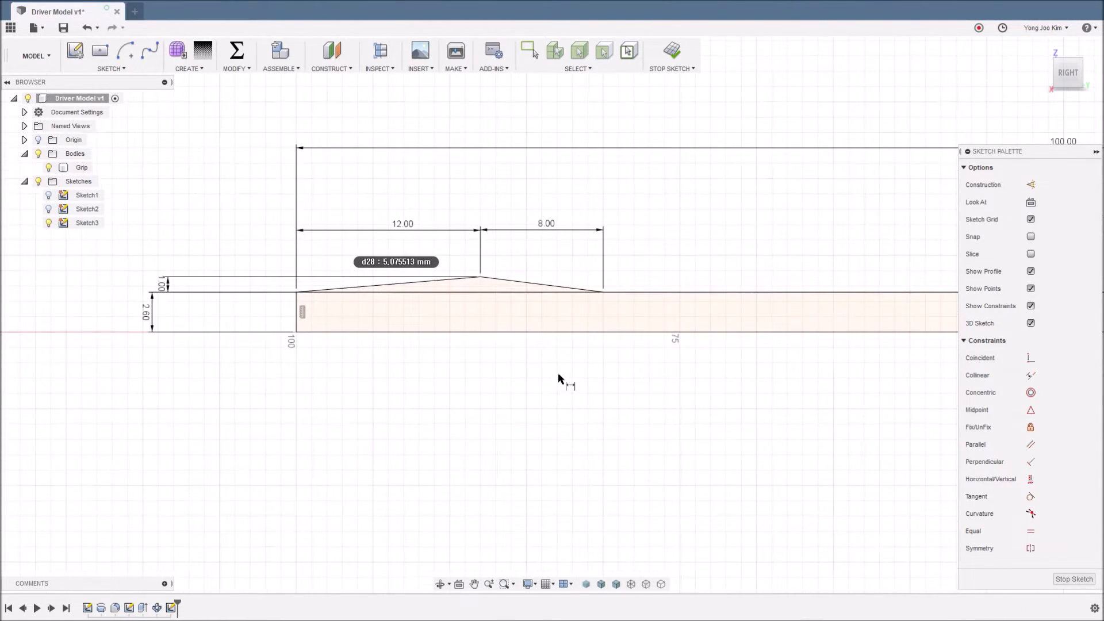
{"action": "key", "text": "Escape"}
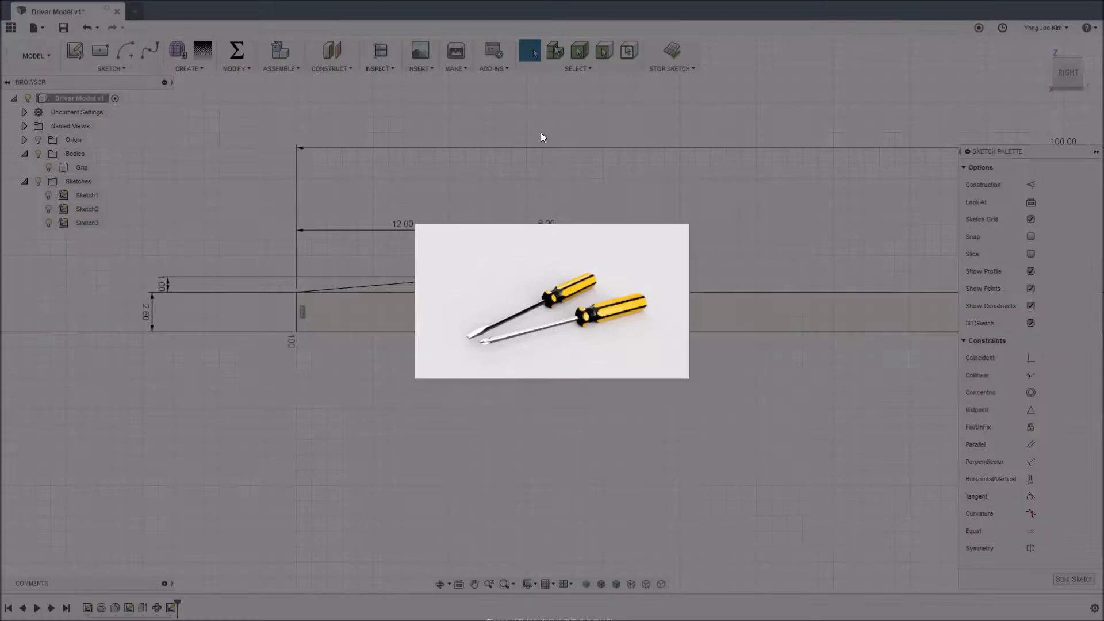
- Break the rectangle's upper edge where the grip-side sloped line meets it, and check the separated segments
{"action": "scroll", "coordinate": [327, 418], "scroll_direction": "up", "scroll_amount": 5}
{"action": "scroll", "coordinate": [339, 407], "scroll_direction": "up", "scroll_amount": 2}
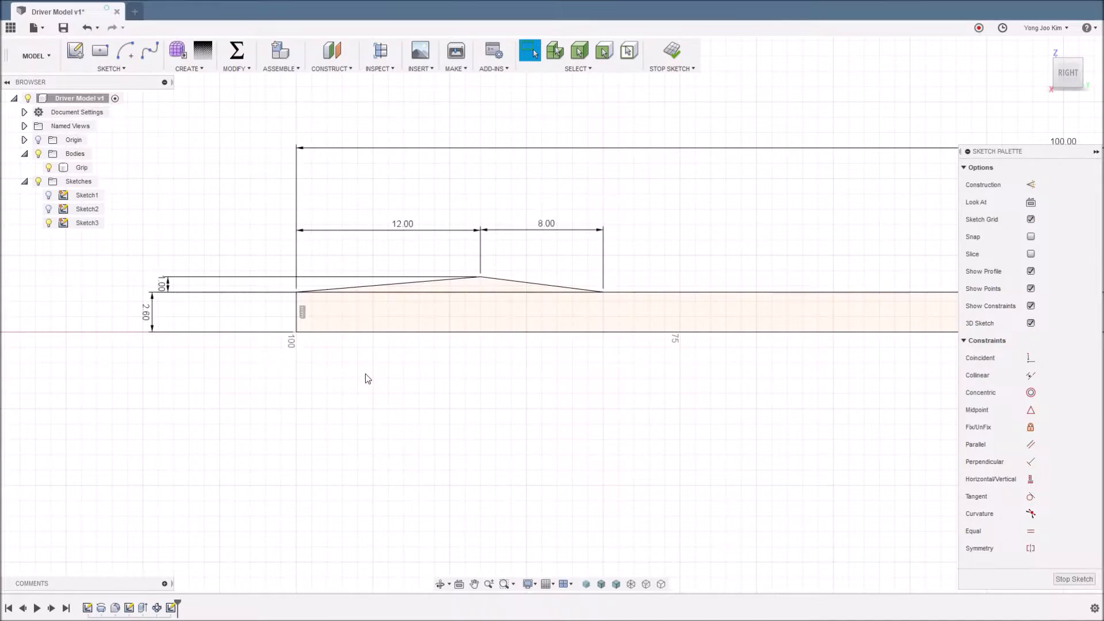
{"action": "scroll", "coordinate": [642, 268], "scroll_direction": "up", "scroll_amount": 2}
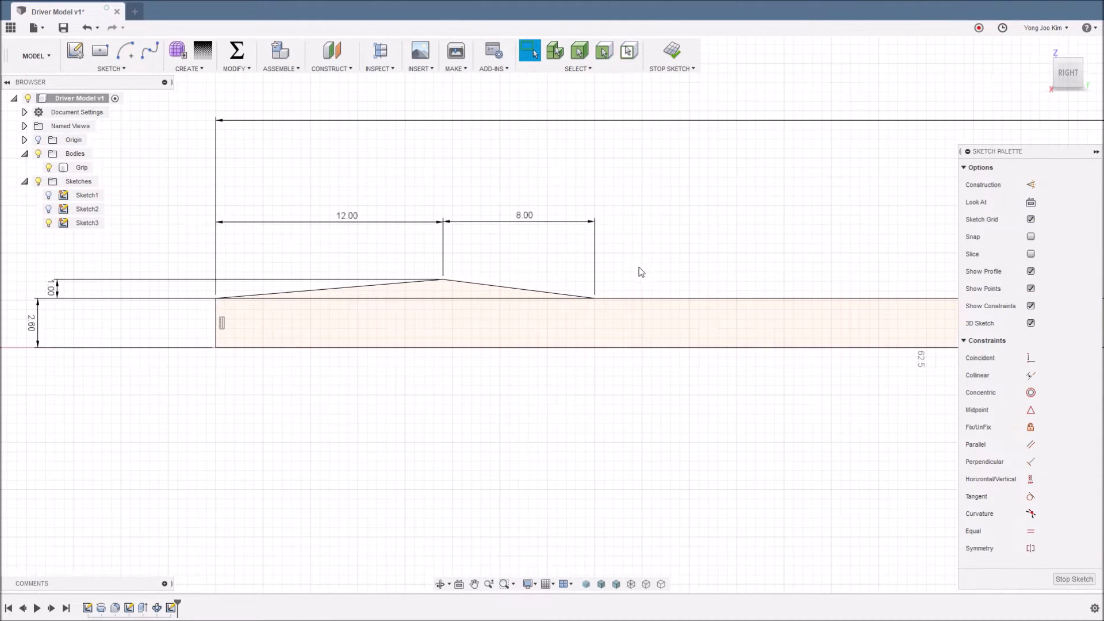
{"action": "left_click", "coordinate": [519, 292]}
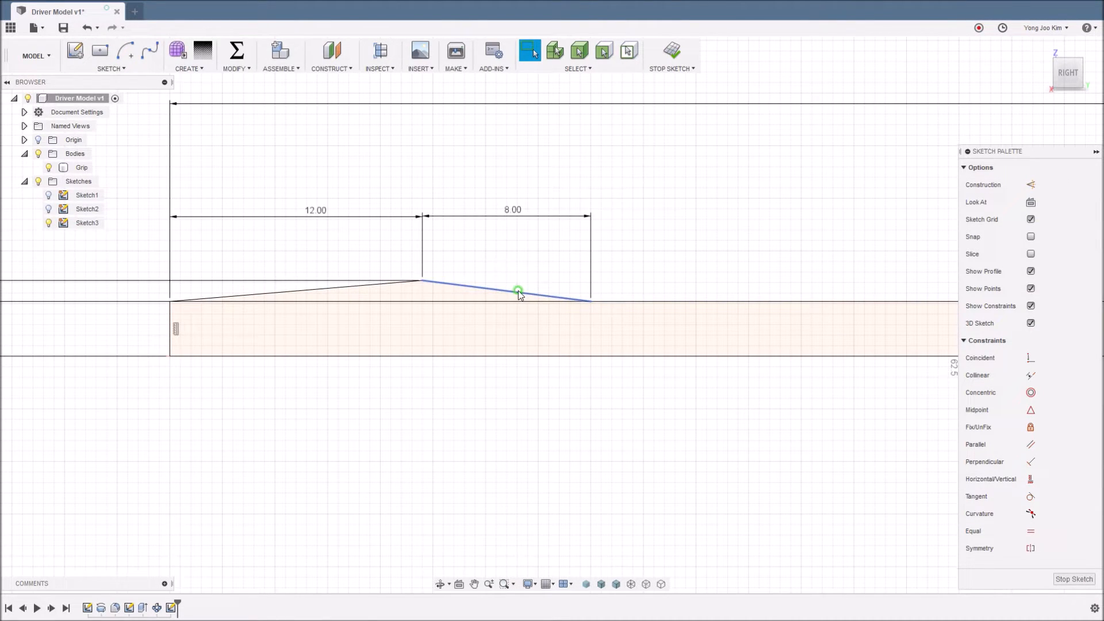
{"action": "left_click", "coordinate": [642, 301]}
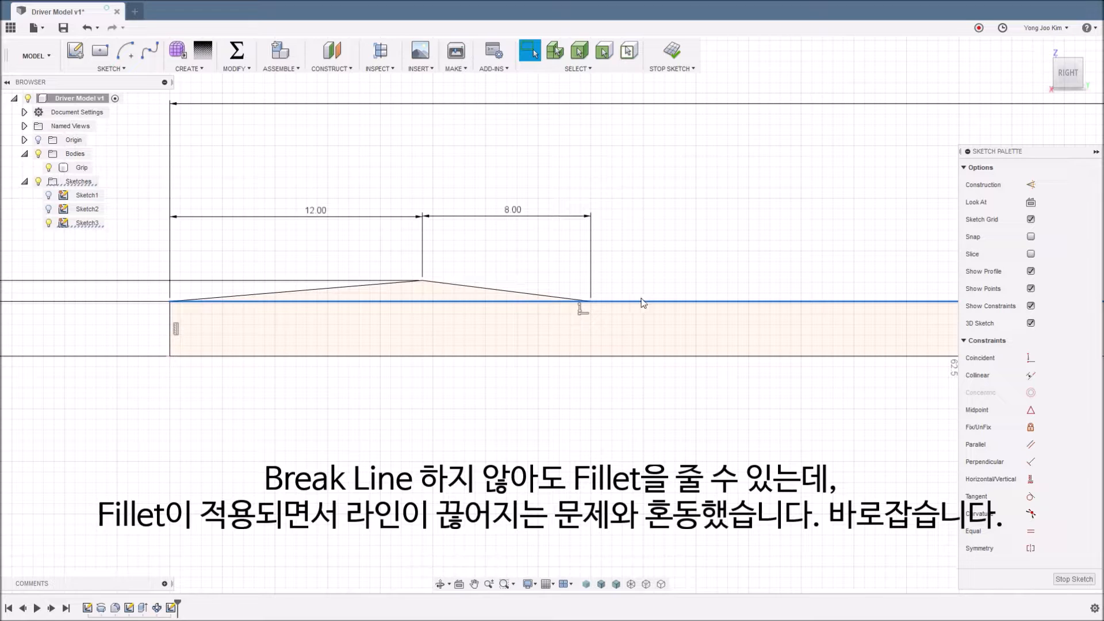
{"action": "left_click", "coordinate": [493, 305]}
{"action": "left_click", "coordinate": [525, 398]}
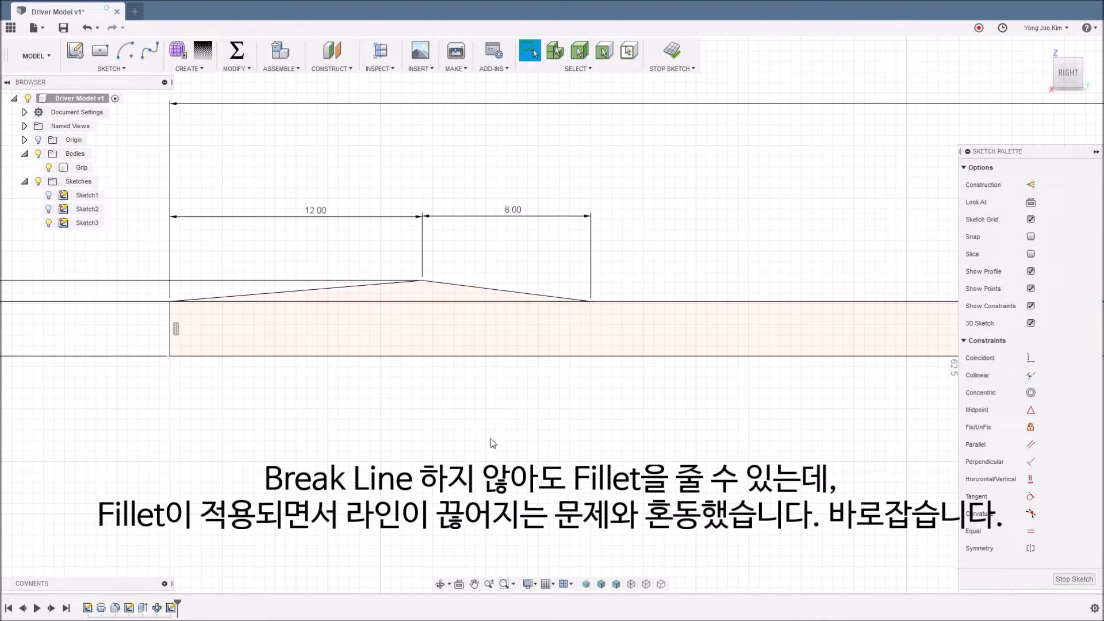
{"action": "left_click", "coordinate": [112, 68]}
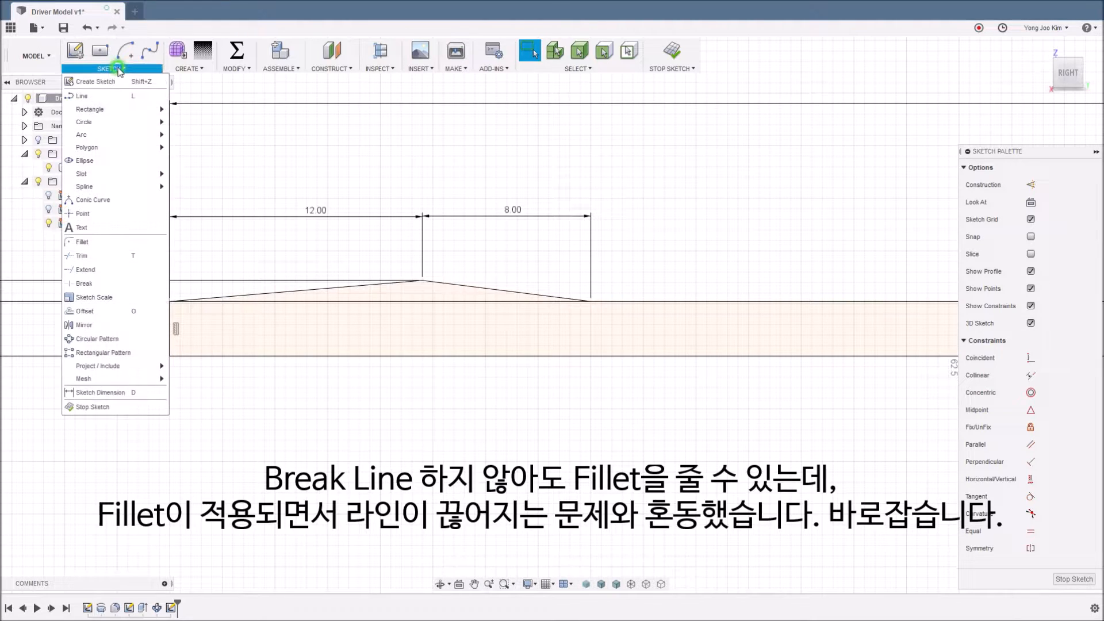
{"action": "left_click", "coordinate": [113, 284]}
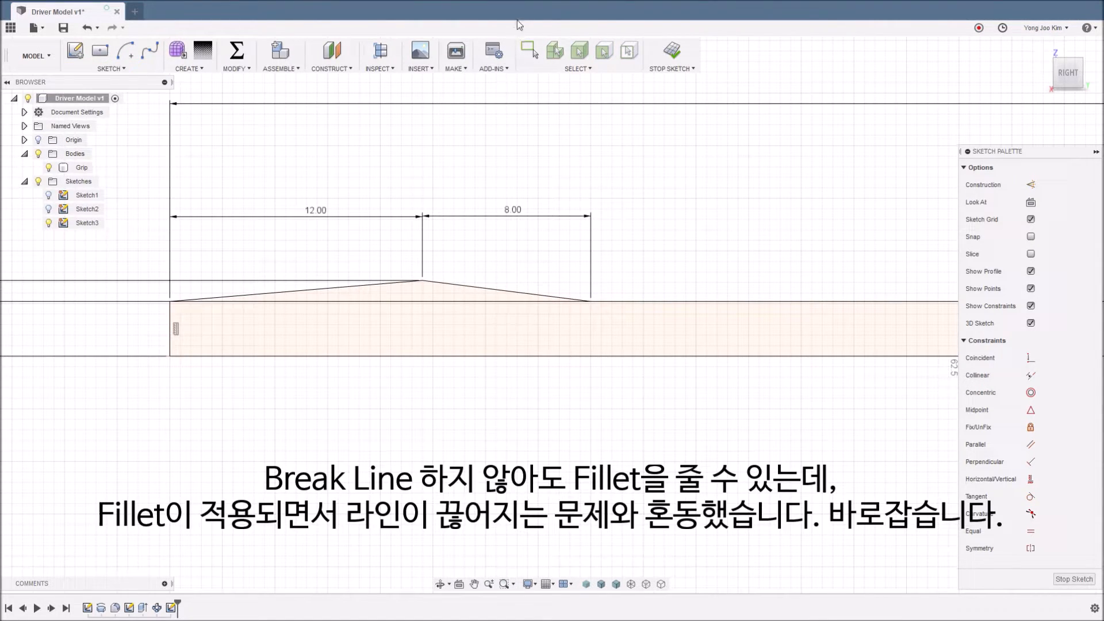
{"action": "left_click", "coordinate": [533, 307]}
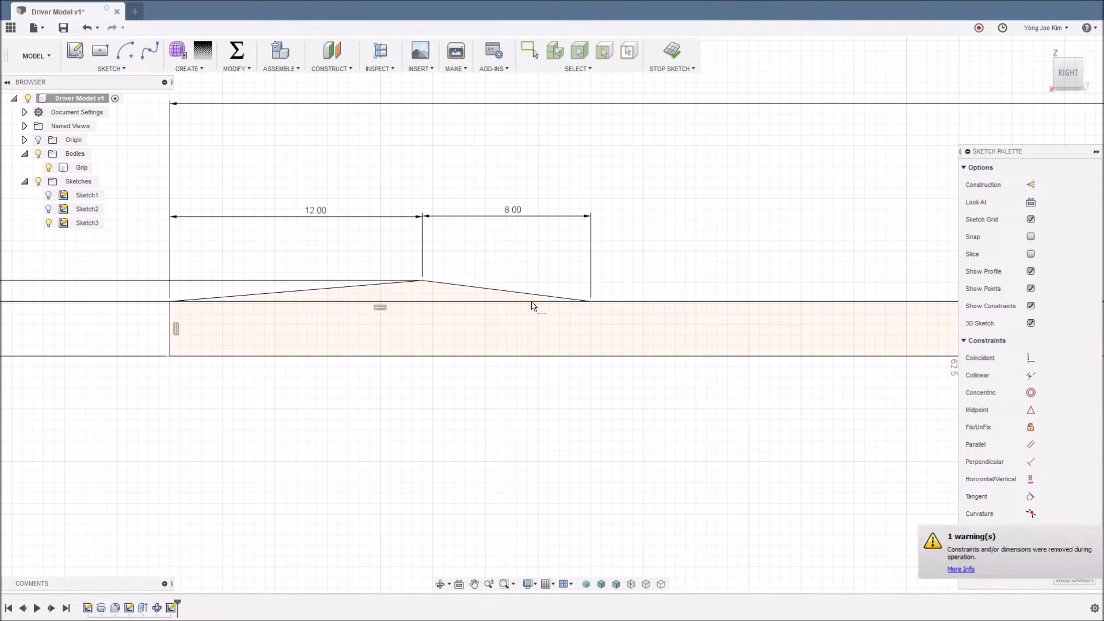
{"action": "key", "text": "Escape"}
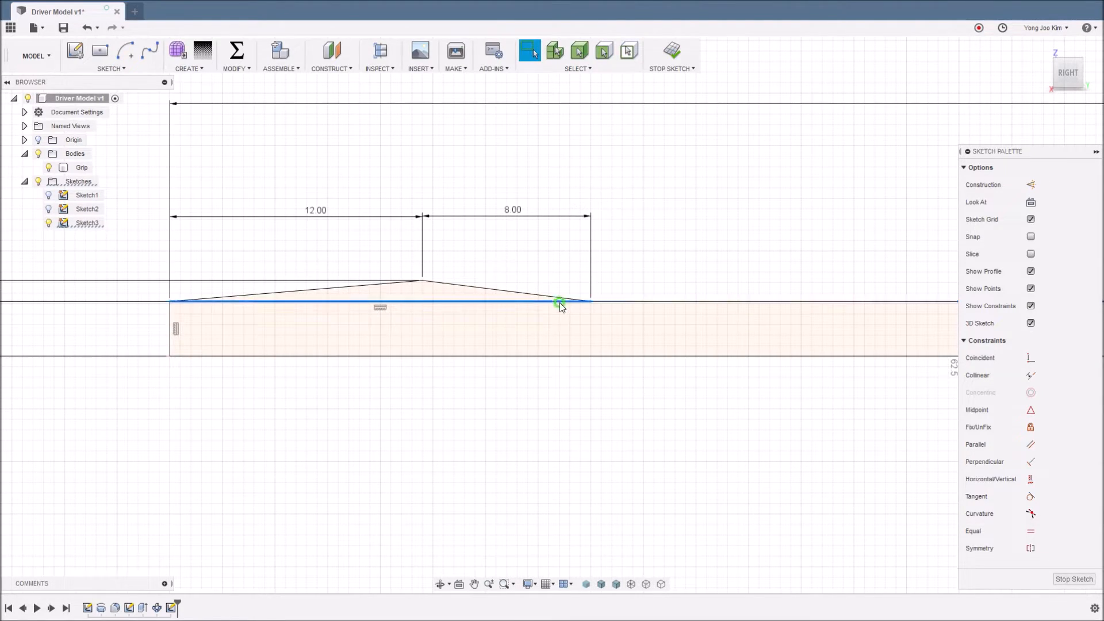
{"action": "left_click", "coordinate": [548, 295]}
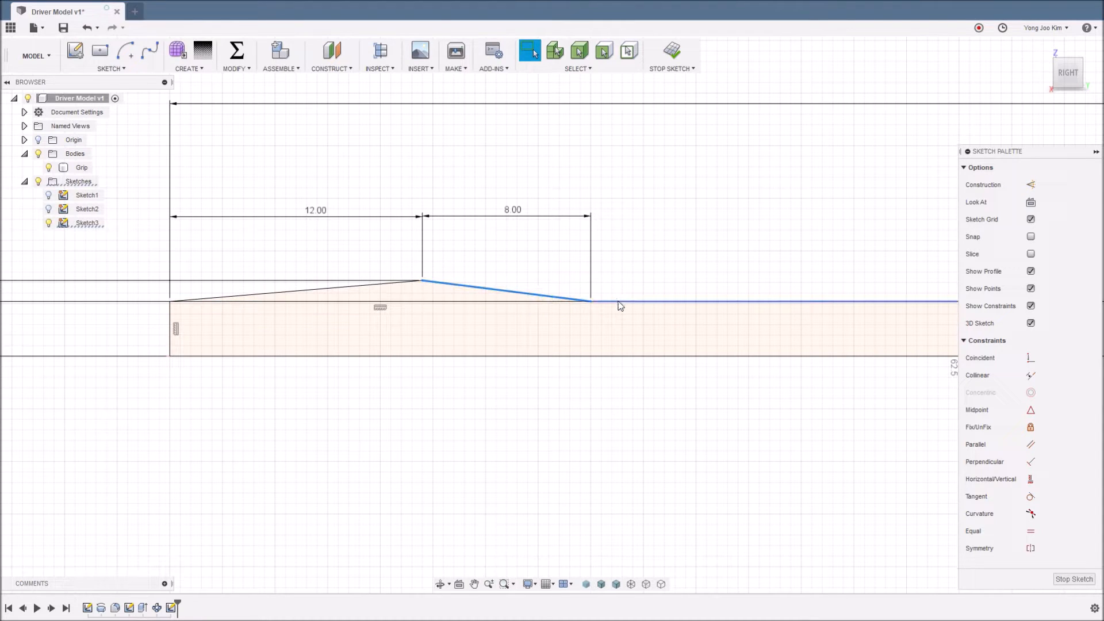
{"action": "left_click", "coordinate": [619, 391]}
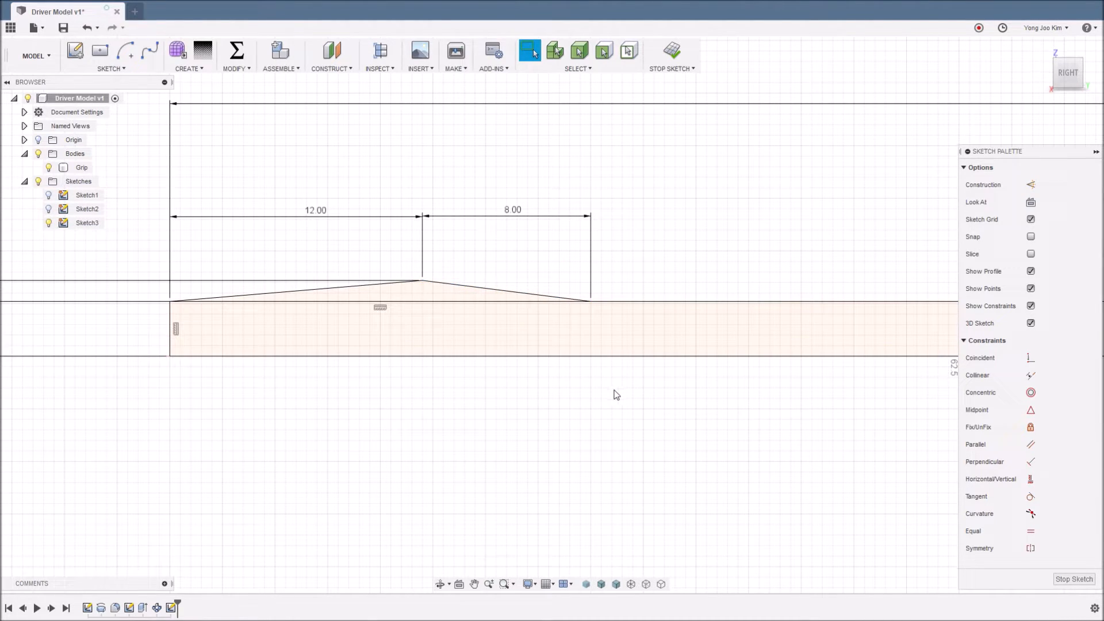
- Fillet the corner between the grip-side sloped line and the shaft's upper edge with a 50 mm radius
{"action": "left_click", "coordinate": [119, 69]}
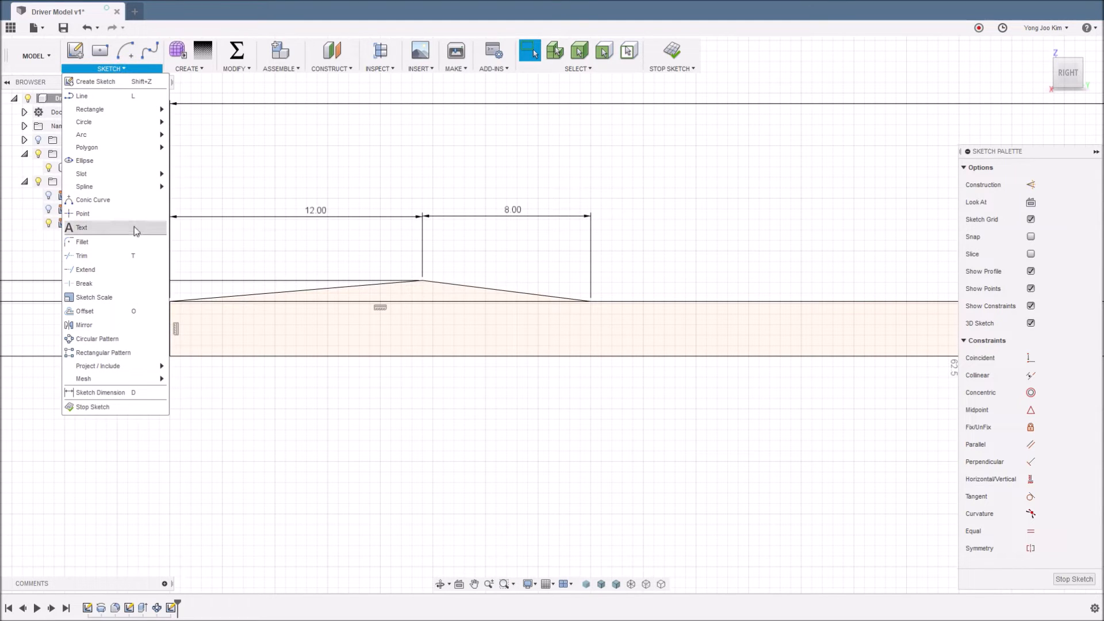
{"action": "left_click", "coordinate": [132, 245]}
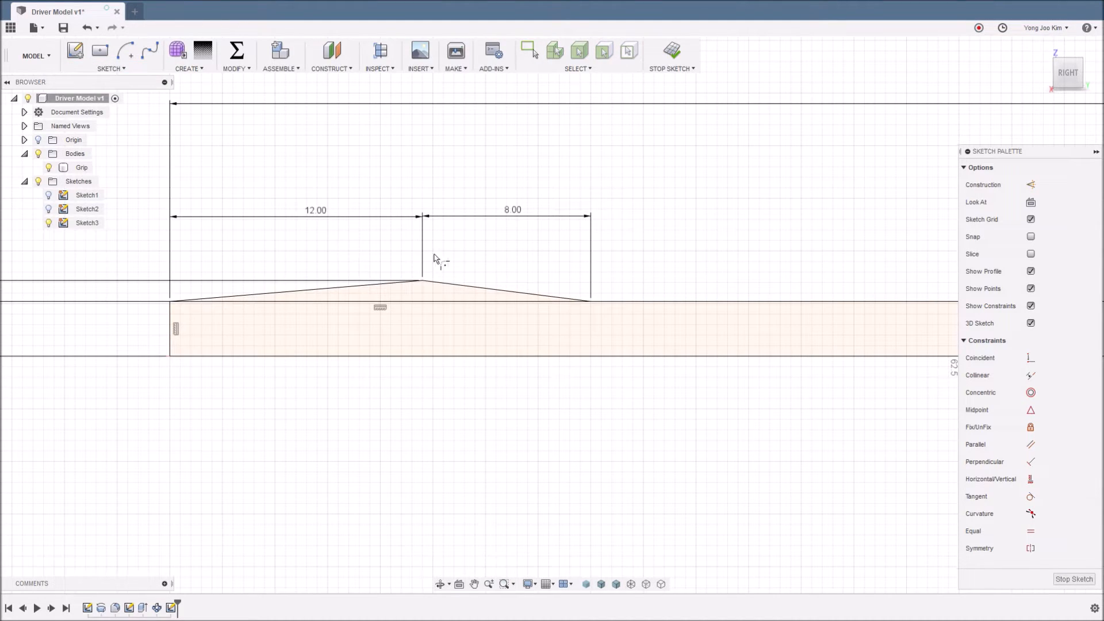
{"action": "left_click", "coordinate": [507, 291]}
{"action": "left_click", "coordinate": [623, 301]}
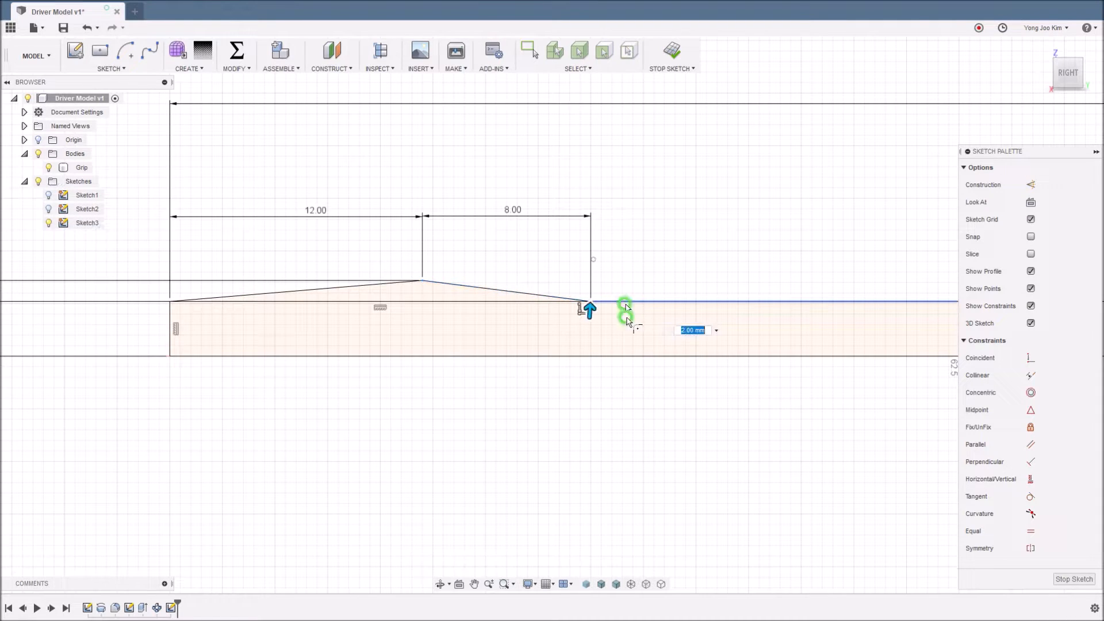
{"action": "key", "text": "Return"}
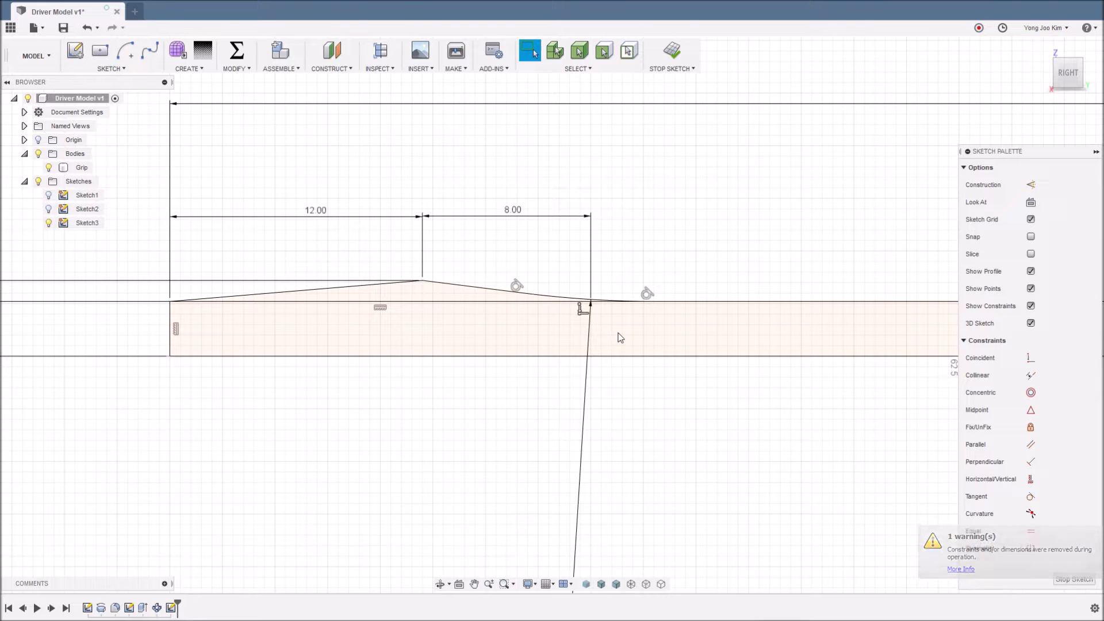
- Reposition the R50 dimension label just below the shaft profile and finish the sketch
{"action": "scroll", "coordinate": [586, 332], "scroll_direction": "down", "scroll_amount": 5}
{"action": "left_click_drag", "start_coordinate": [592, 502], "coordinate": [604, 363]}
{"action": "scroll", "coordinate": [624, 363], "scroll_direction": "up", "scroll_amount": 3}
{"action": "scroll", "coordinate": [604, 318], "scroll_direction": "up", "scroll_amount": 4}
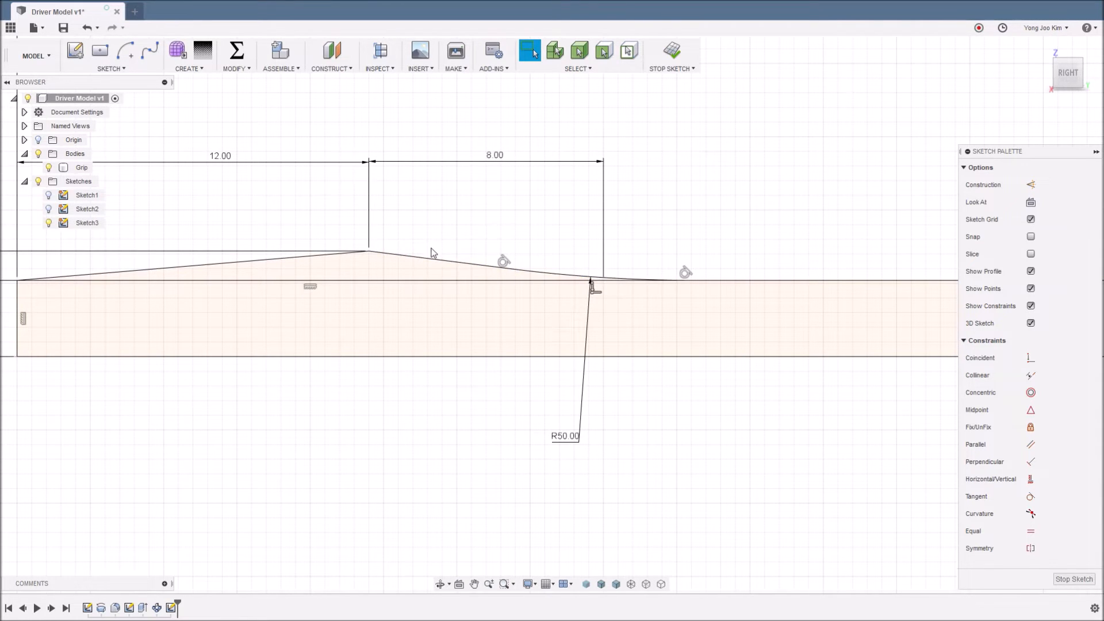
{"action": "scroll", "coordinate": [647, 276], "scroll_direction": "down", "scroll_amount": 2}
{"action": "left_click", "coordinate": [677, 379]}
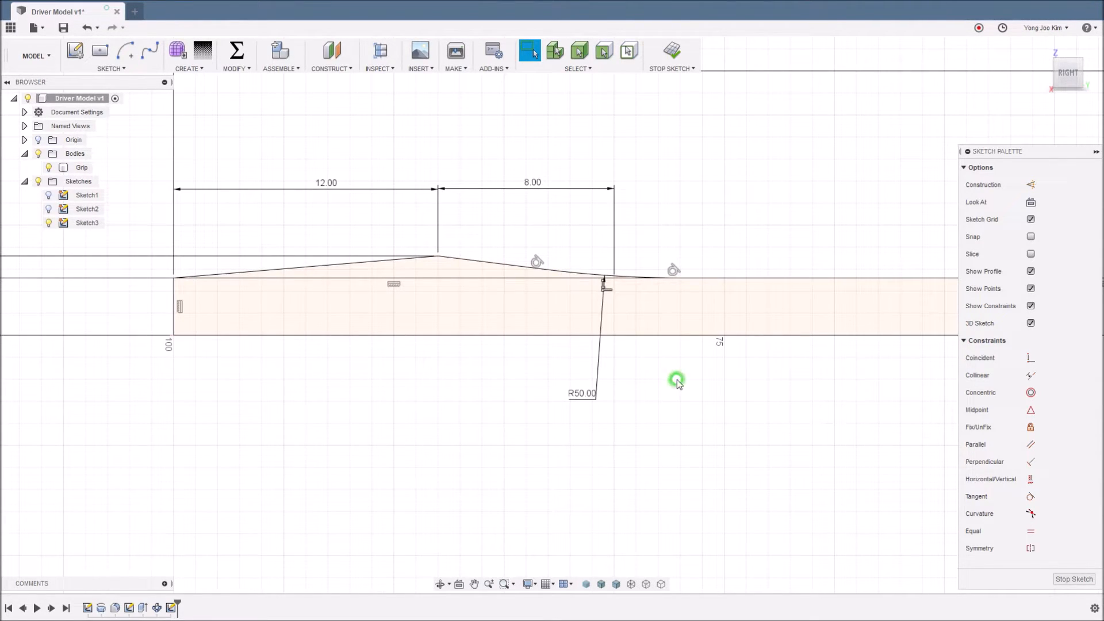
{"action": "left_click", "coordinate": [674, 57]}
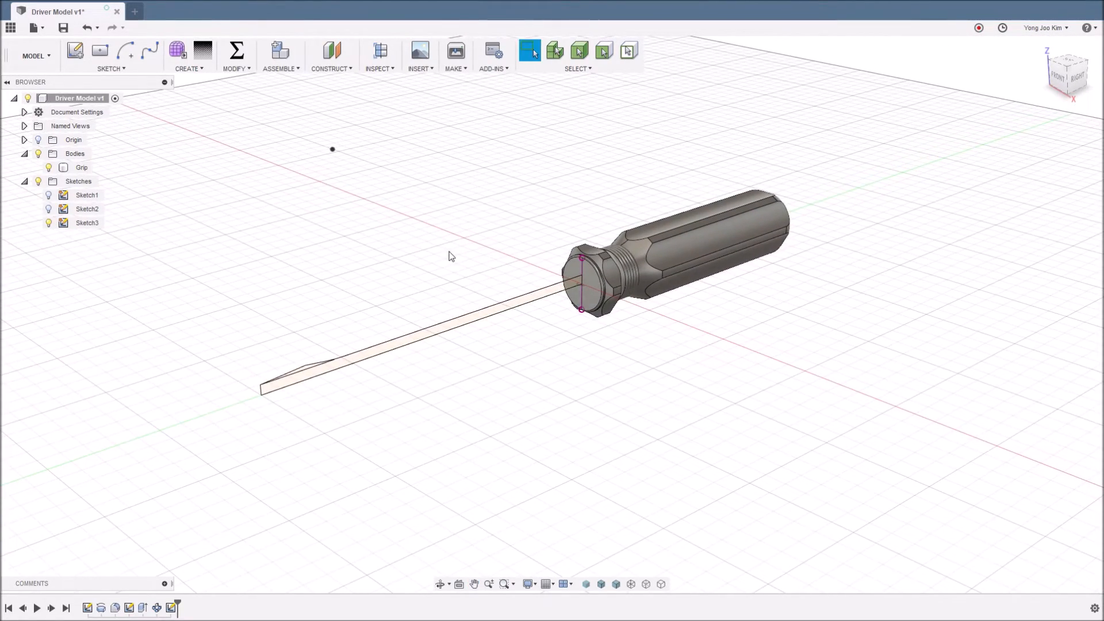
- Start a Revolve with the whole shaft profile, including the flared tip, and its lower long edge as the axis
{"action": "left_click", "coordinate": [197, 68]}
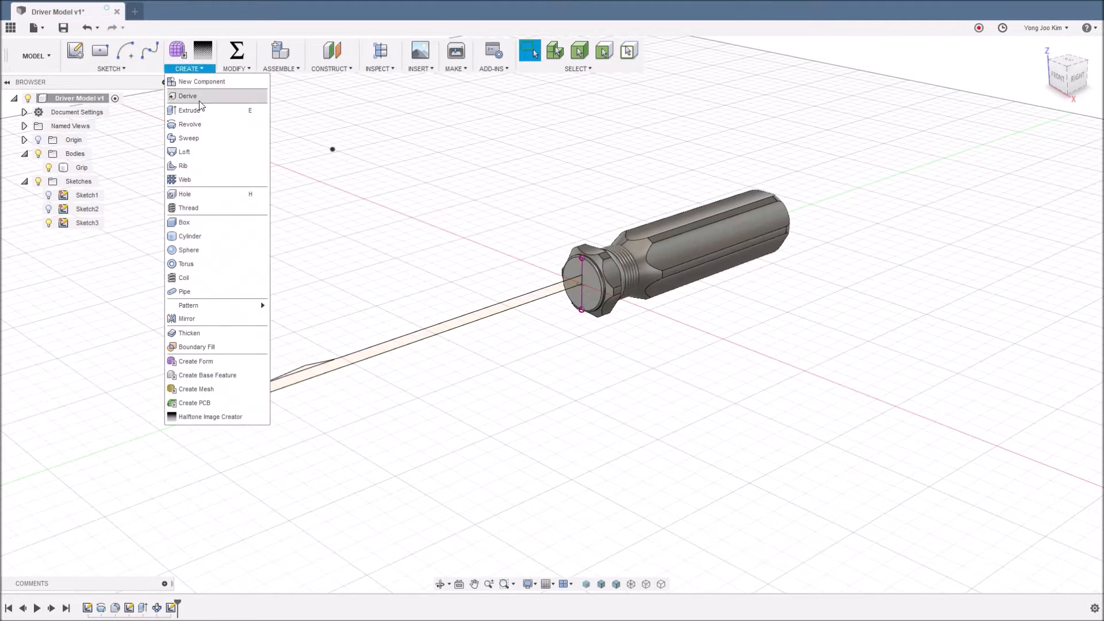
{"action": "left_click", "coordinate": [205, 127]}
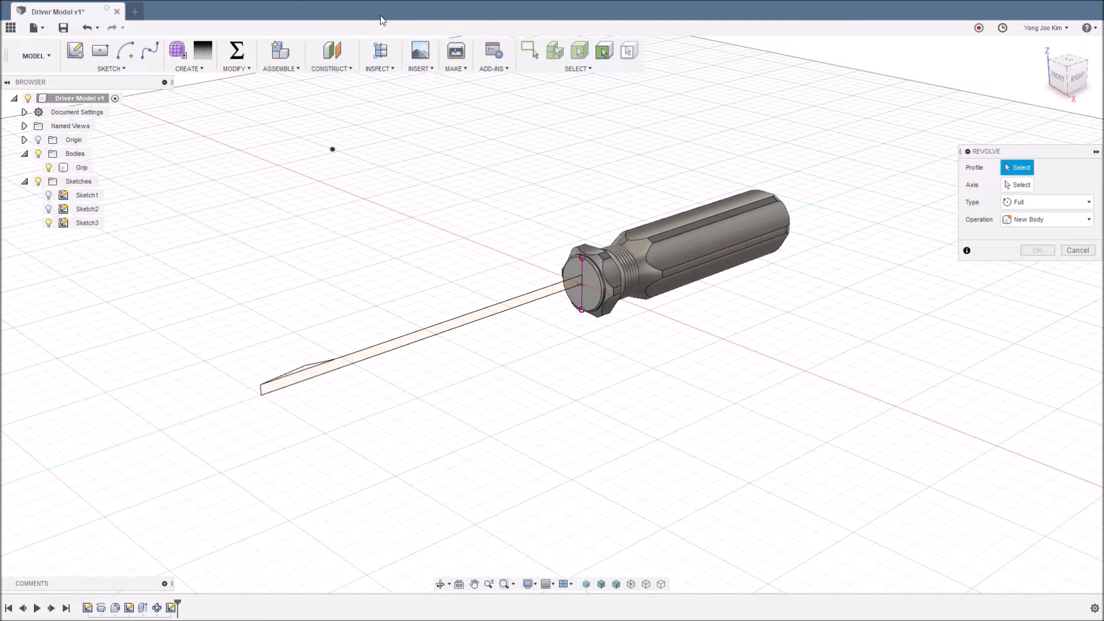
{"action": "left_click_drag", "start_coordinate": [355, 290], "coordinate": [247, 460]}
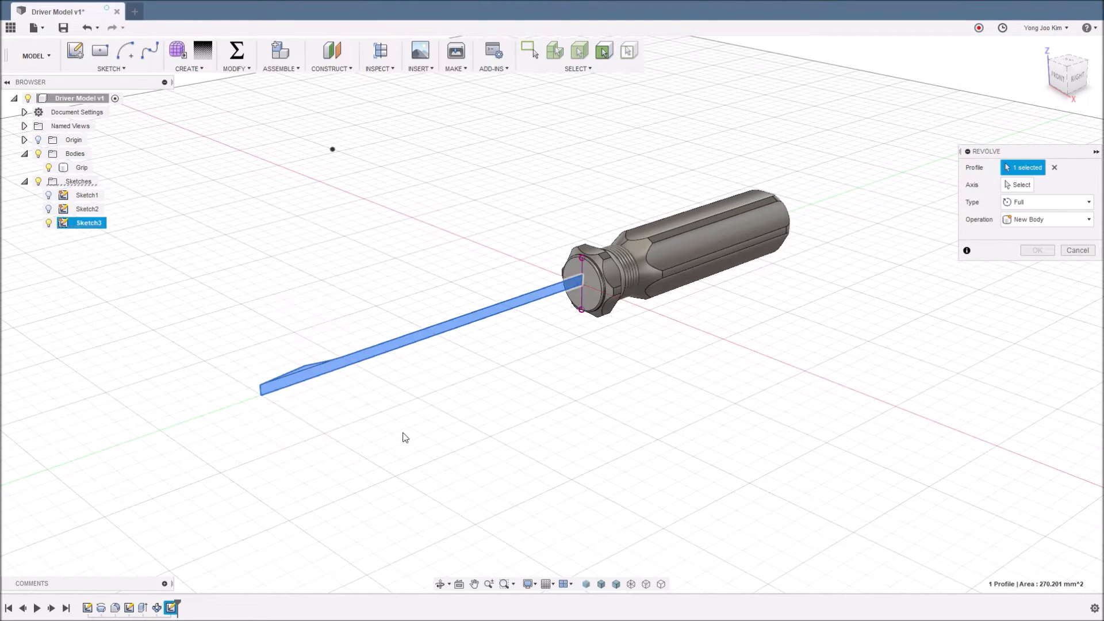
{"action": "left_click", "coordinate": [1018, 184]}
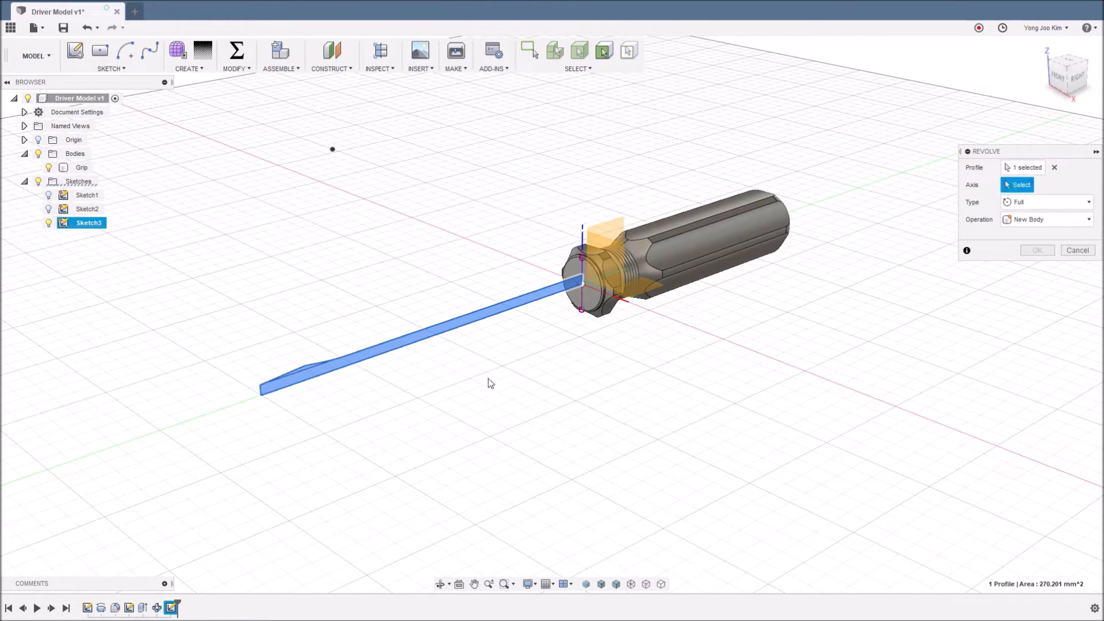
{"action": "left_click", "coordinate": [447, 336]}
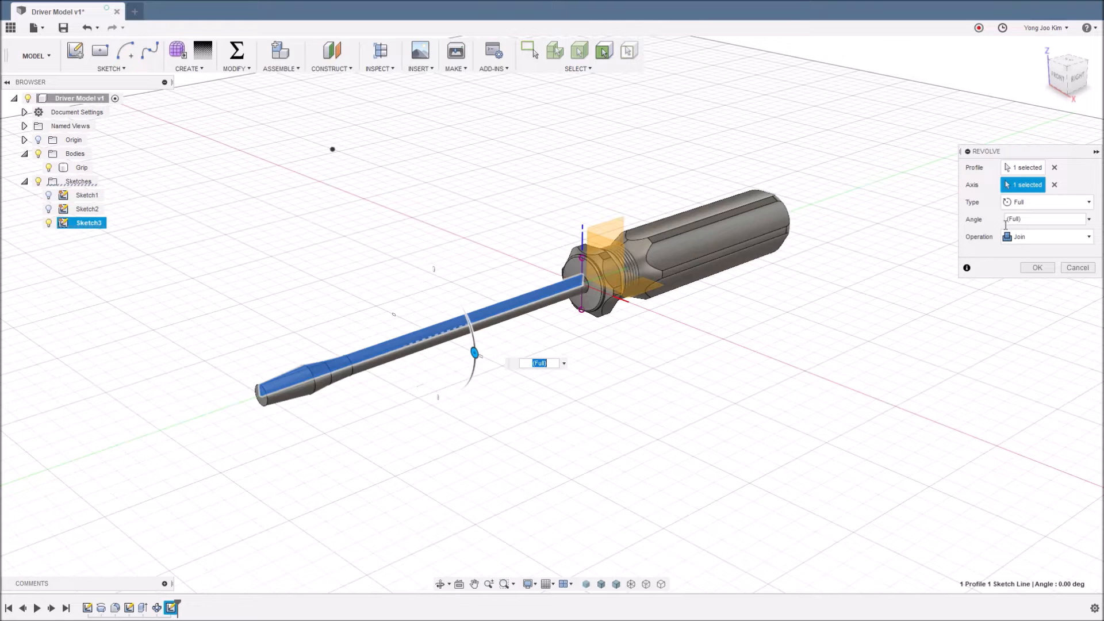
- Set the revolve to a 90° angle in the symmetric direction and check the preview around the tip
{"action": "left_click", "coordinate": [1055, 202]}
{"action": "left_click", "coordinate": [1044, 219]}
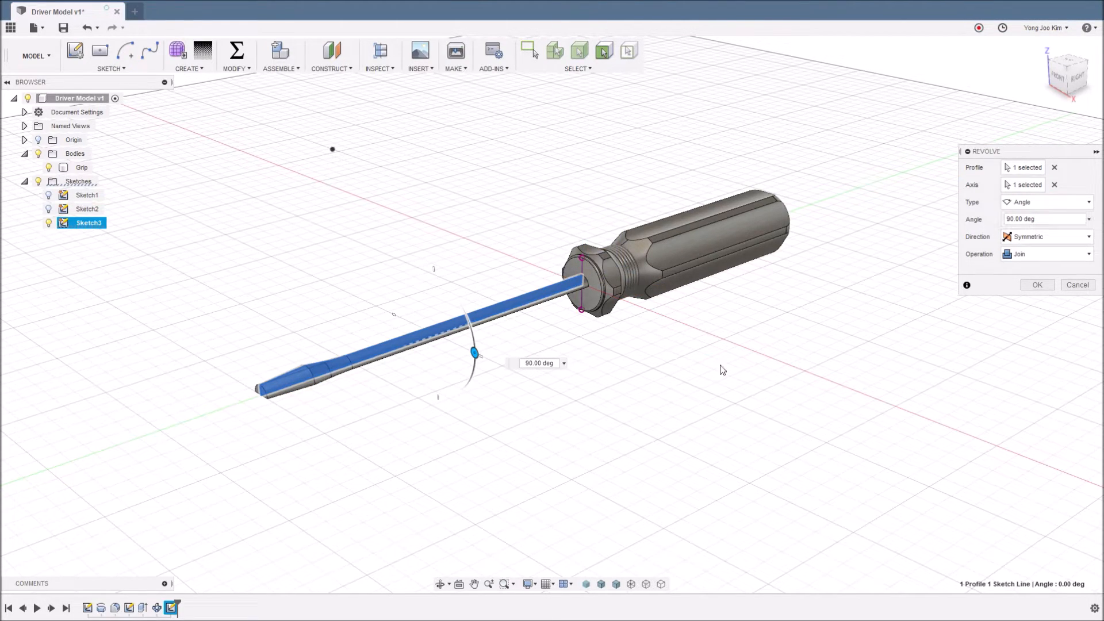
{"action": "middle_click_drag", "start_coordinate": [380, 424], "coordinate": [508, 362], "text": "shift"}
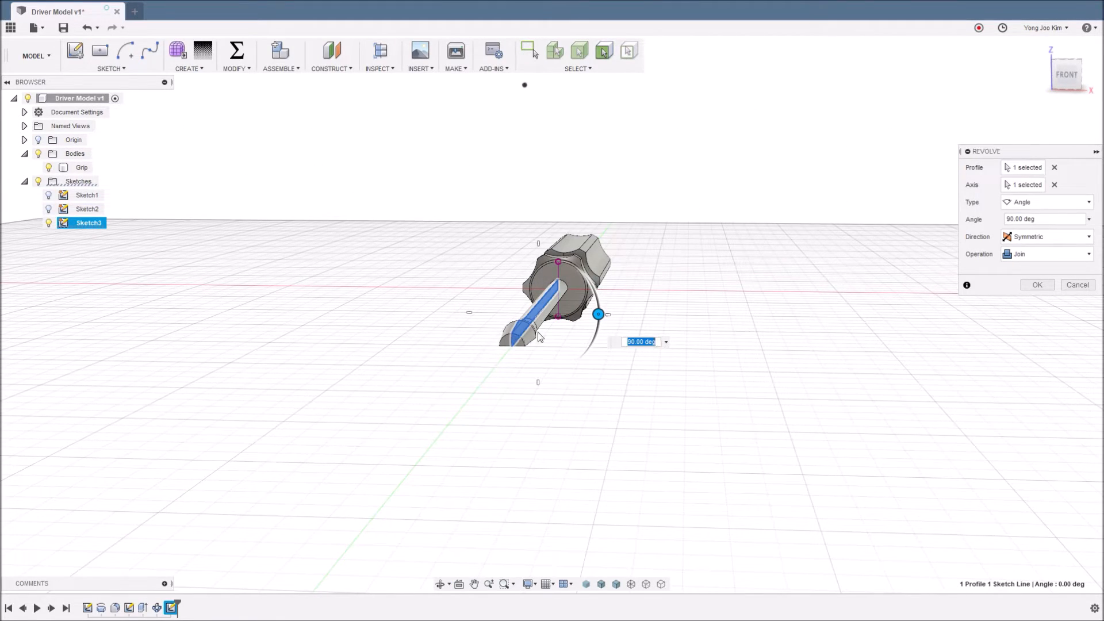
{"action": "middle_click_drag", "start_coordinate": [585, 400], "coordinate": [550, 413], "text": "shift"}
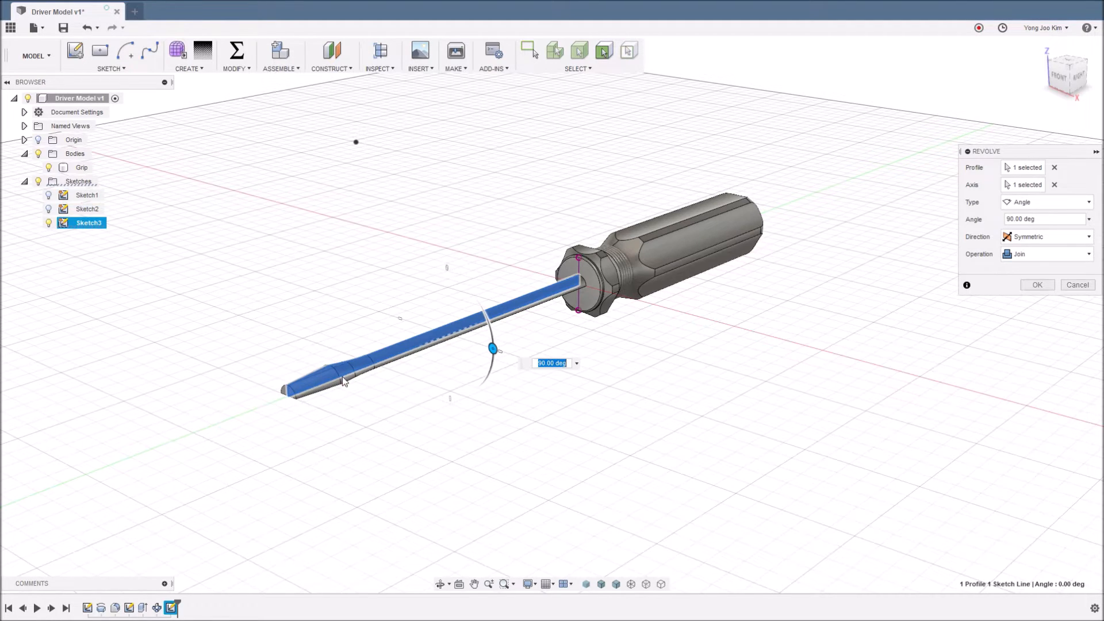
{"action": "middle_click_drag", "start_coordinate": [396, 401], "coordinate": [407, 381]}
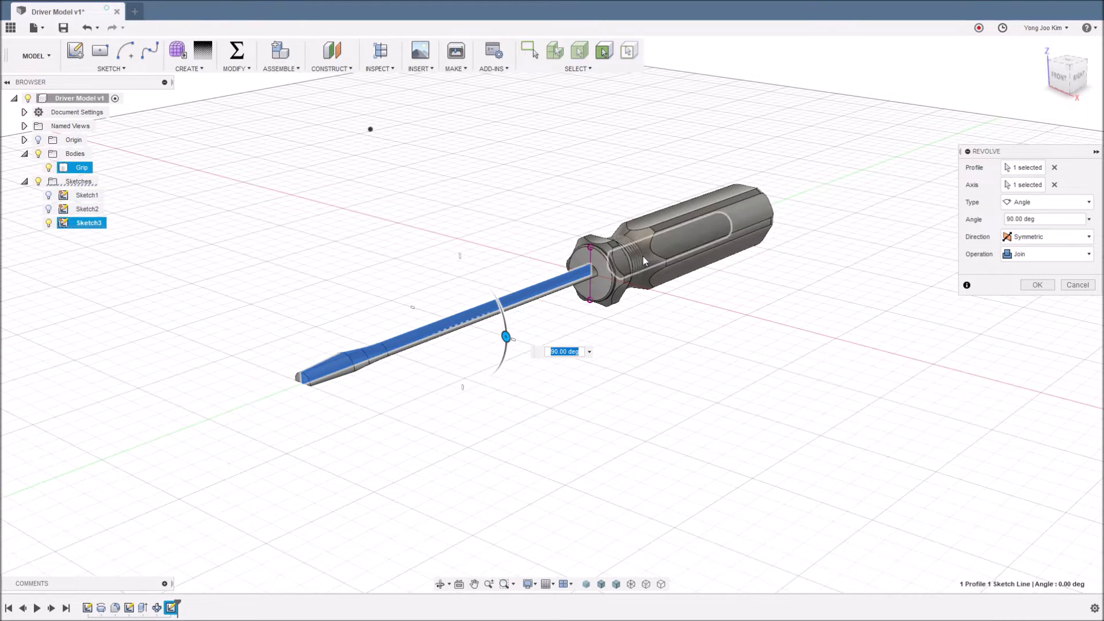
- Complete the shaft revolve as a new body and check that it is separate from the grip
{"action": "left_click", "coordinate": [1061, 256]}
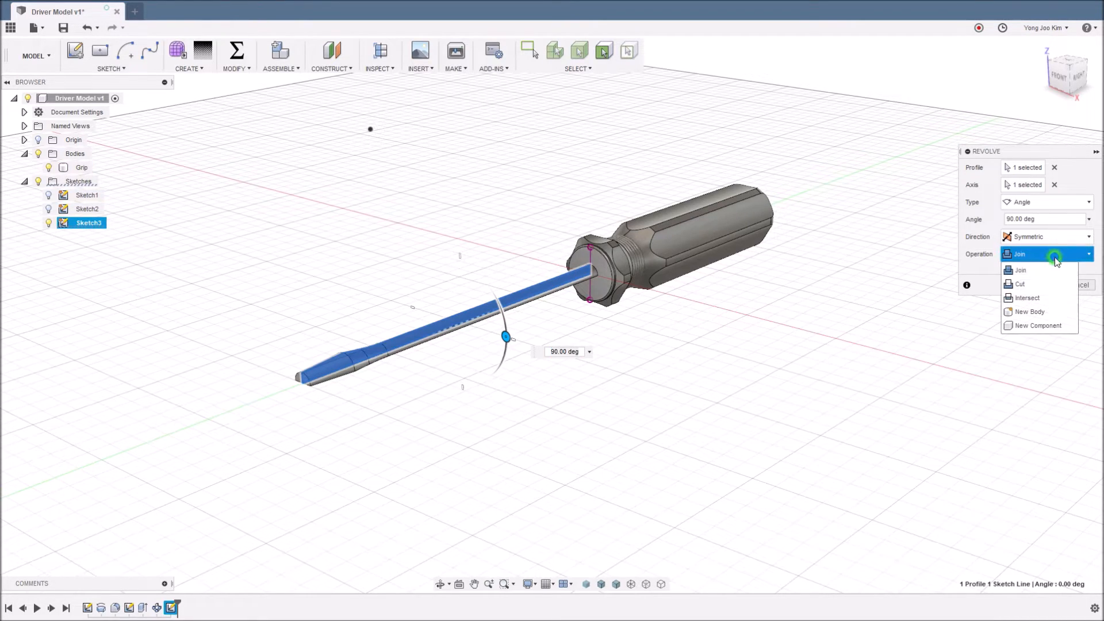
{"action": "left_click", "coordinate": [1039, 309]}
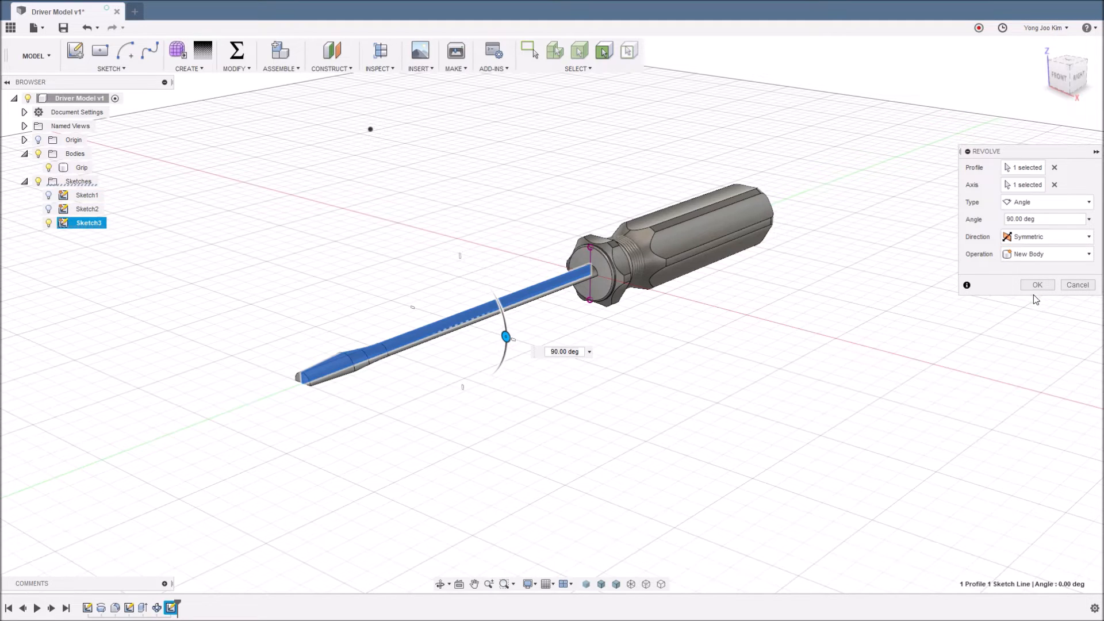
{"action": "left_click", "coordinate": [1034, 288]}
{"action": "left_click", "coordinate": [735, 353]}
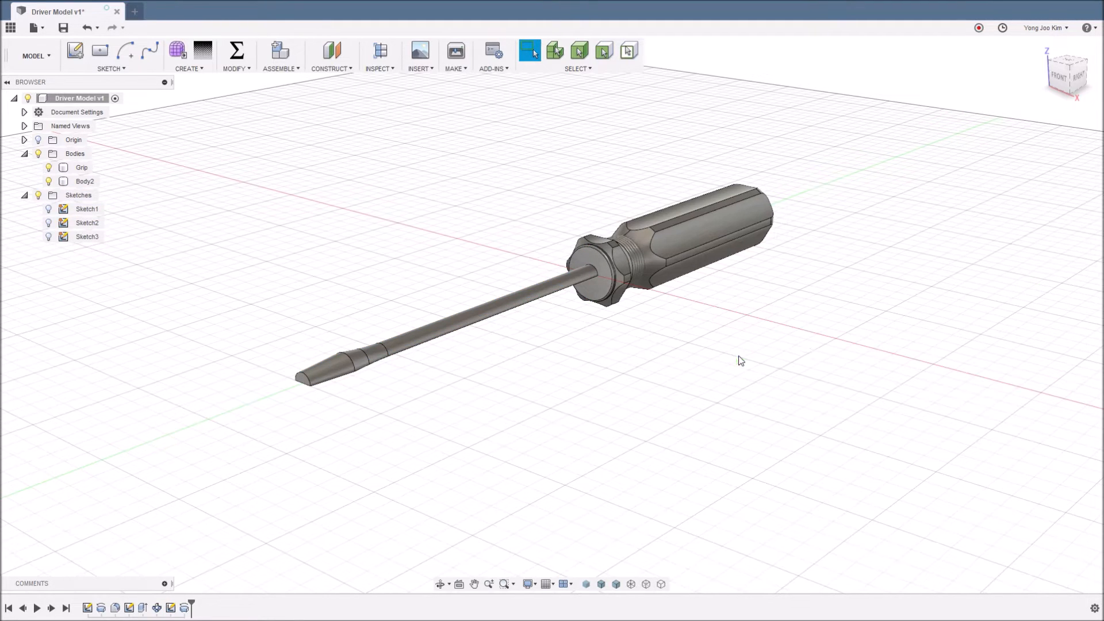
{"action": "left_click", "coordinate": [91, 184]}
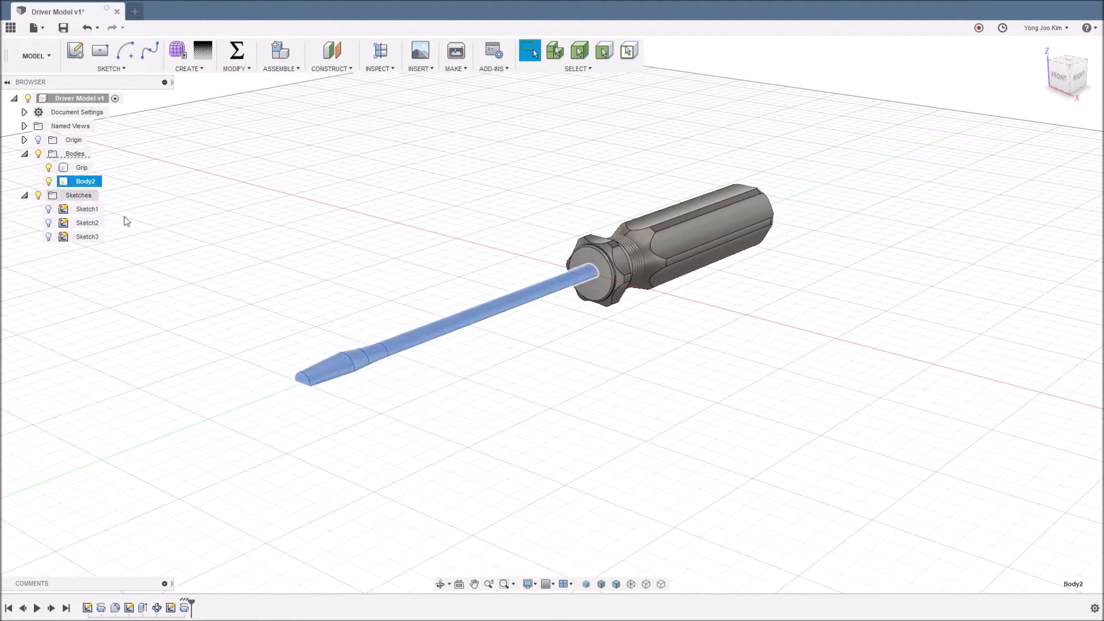
{"action": "left_click", "coordinate": [461, 379]}
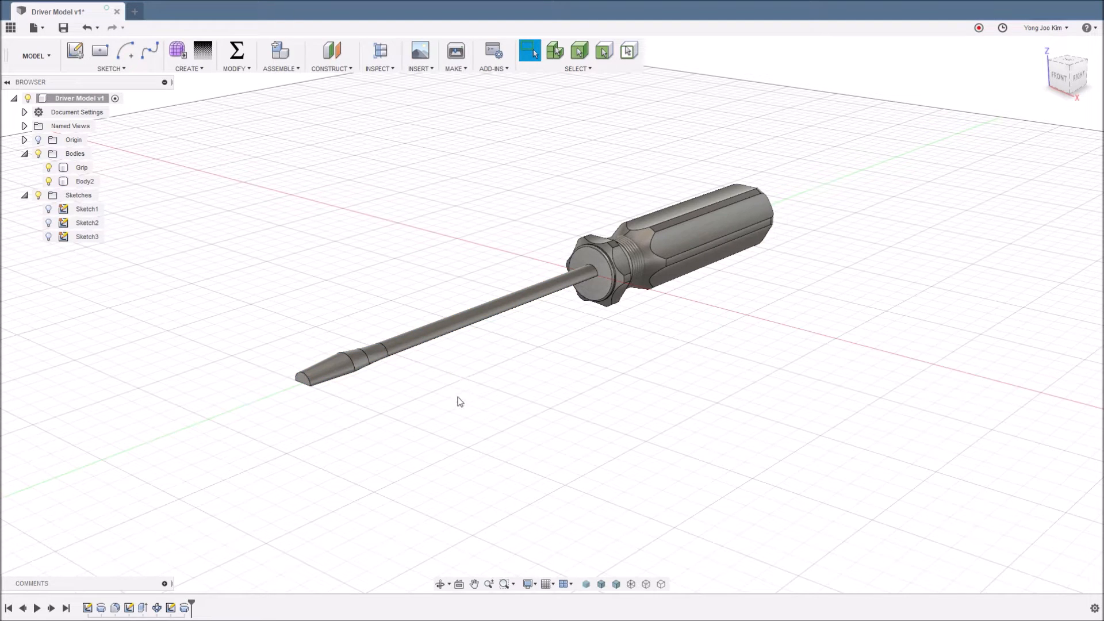
- Reopen the shaft profile sketch and draw a sloped line from the fillet's grip-side end to the free end's vertical edge
{"action": "middle_click_drag", "start_coordinate": [397, 387], "coordinate": [360, 369], "text": "shift"}
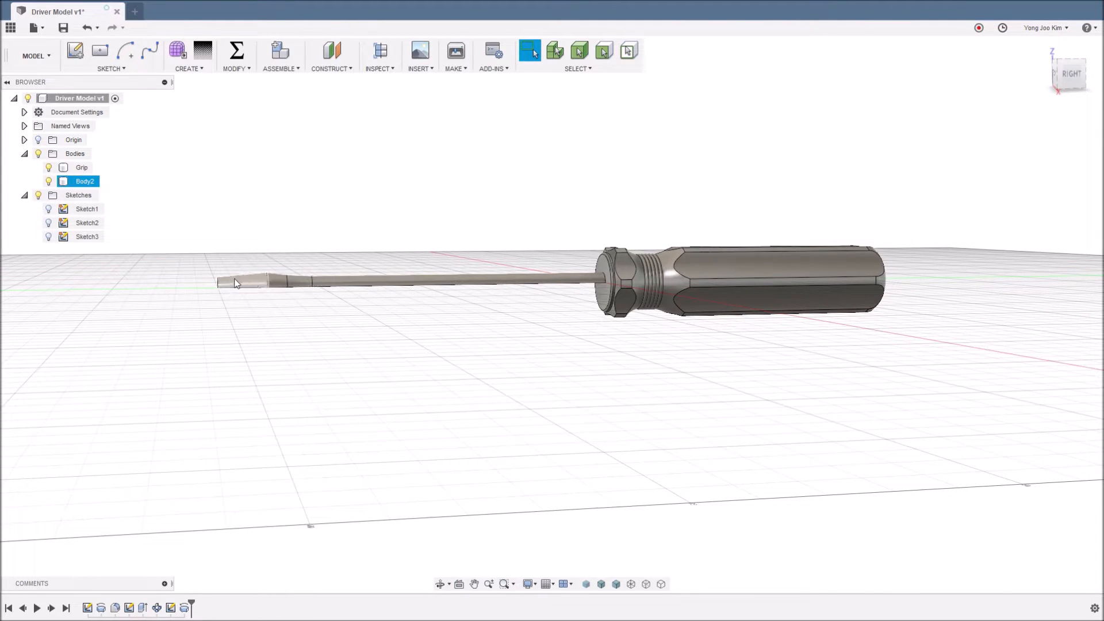
{"action": "middle_click_drag", "start_coordinate": [367, 359], "coordinate": [392, 383], "text": "shift"}
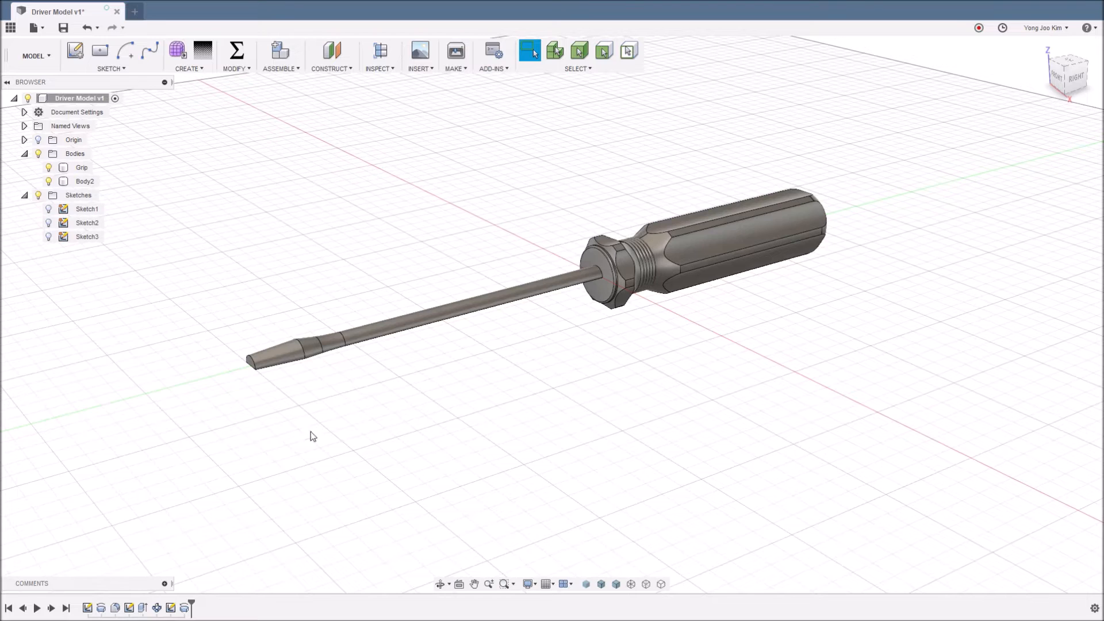
{"action": "right_click", "coordinate": [171, 608]}
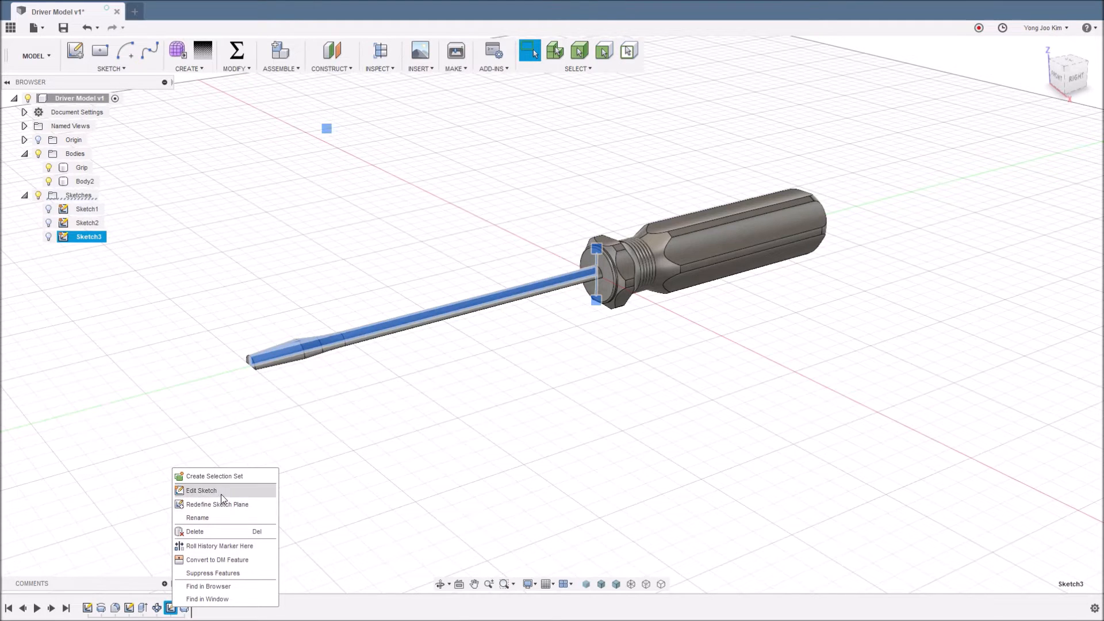
{"action": "left_click", "coordinate": [221, 491]}
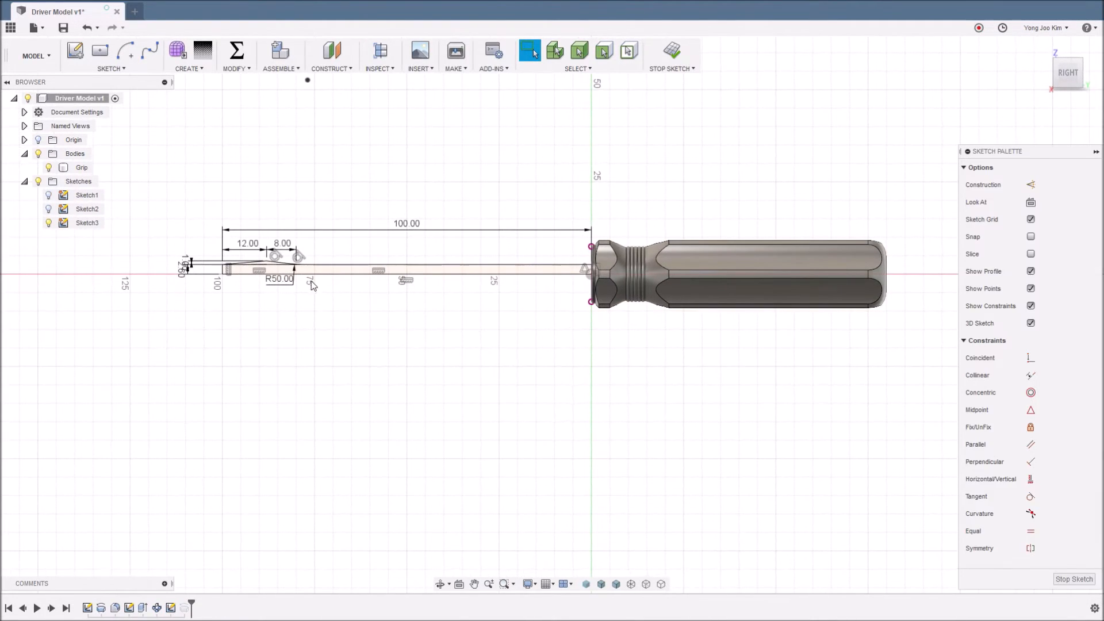
{"action": "scroll", "coordinate": [266, 288], "scroll_direction": "up", "scroll_amount": 4}
{"action": "middle_click_drag", "start_coordinate": [269, 326], "coordinate": [390, 366]}
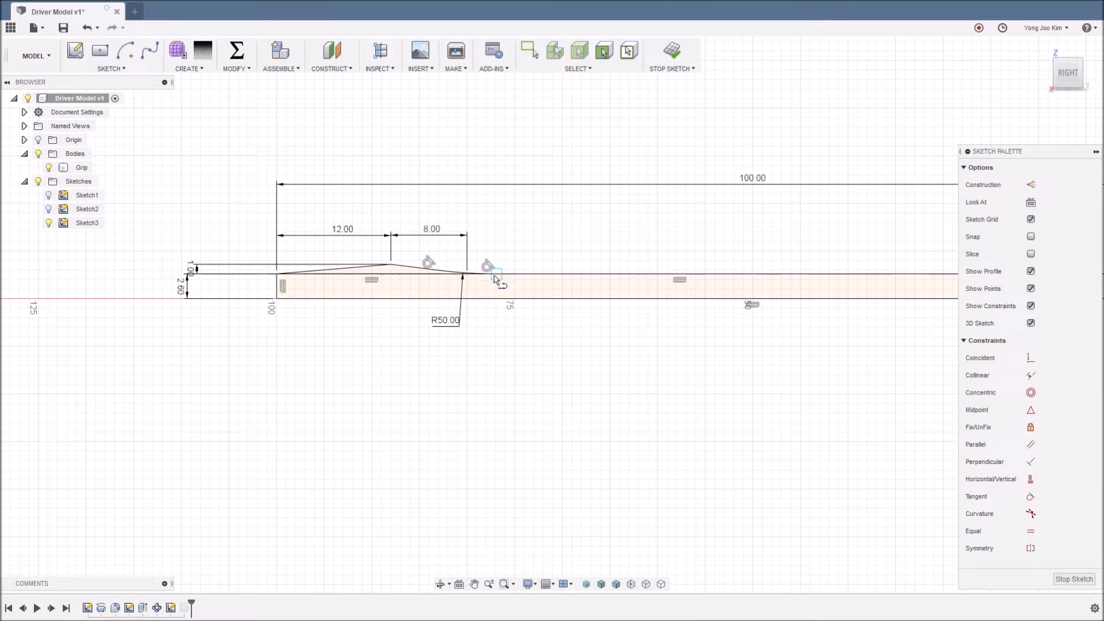
{"action": "left_click", "coordinate": [498, 278]}
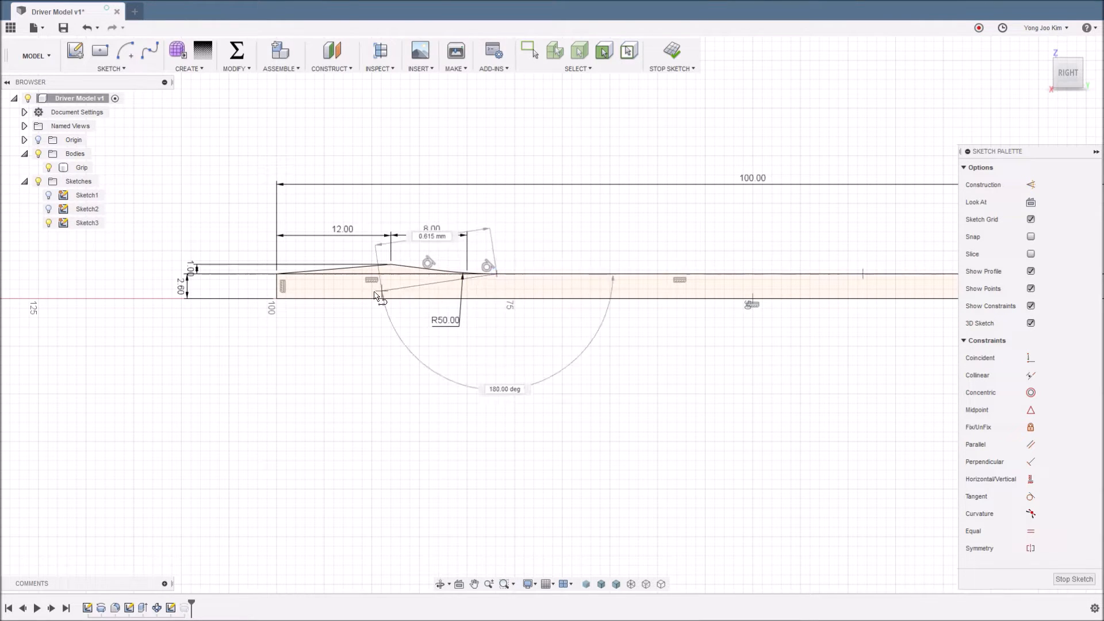
{"action": "left_click", "coordinate": [276, 292]}
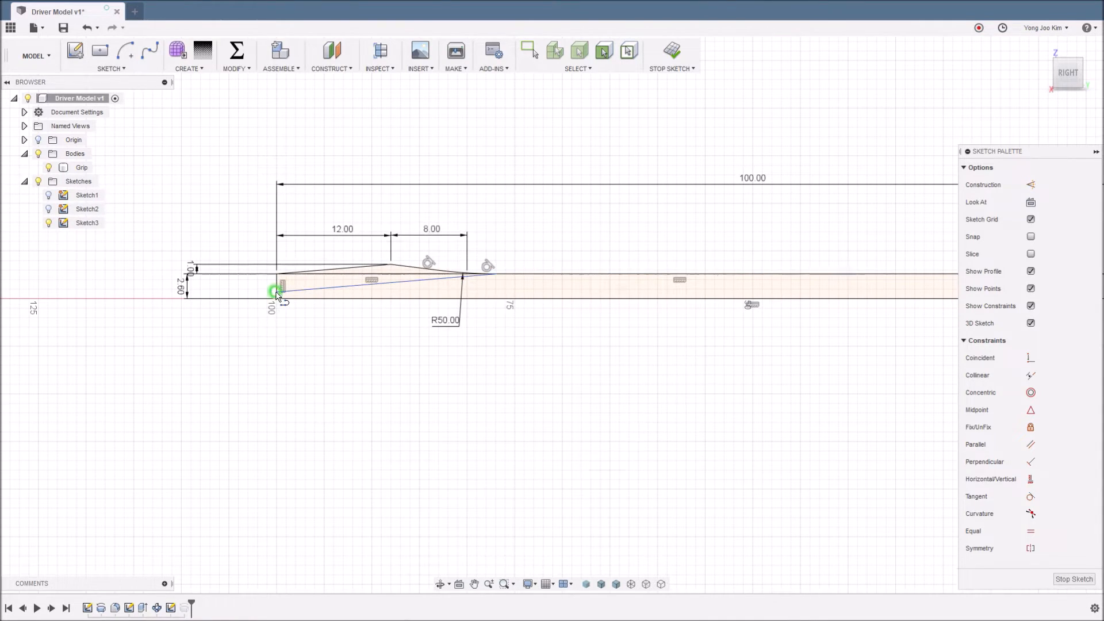
{"action": "key", "text": "Escape"}
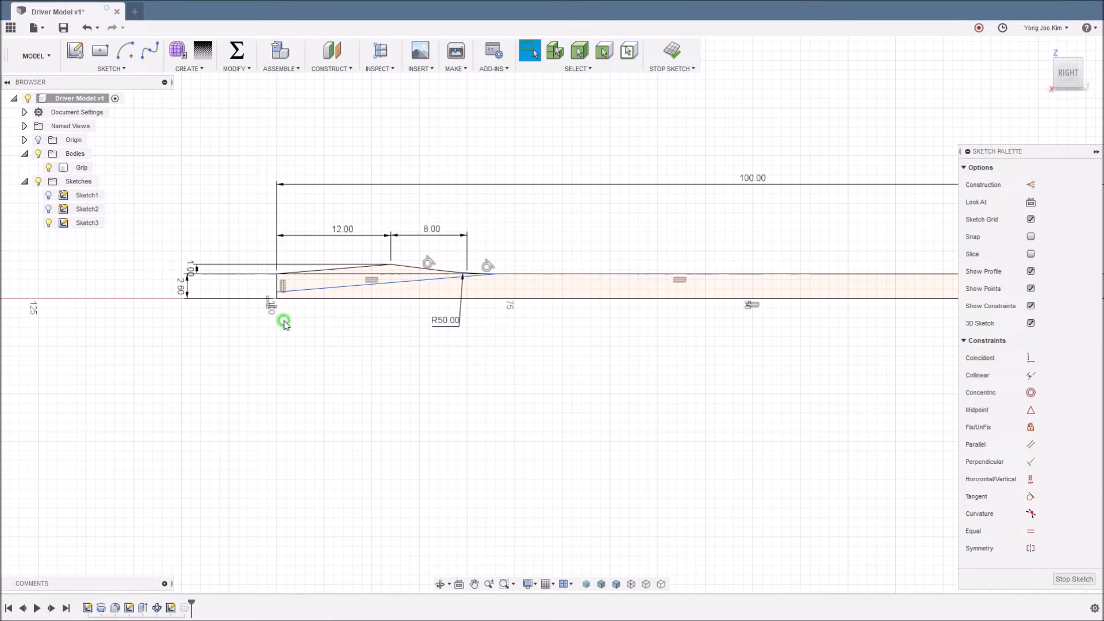
- Dimension the height of the sloped line's free-end point above the profile's lower corner as 0.5 mm
{"action": "scroll", "coordinate": [283, 318], "scroll_direction": "up", "scroll_amount": 5}
{"action": "key", "text": "d"}
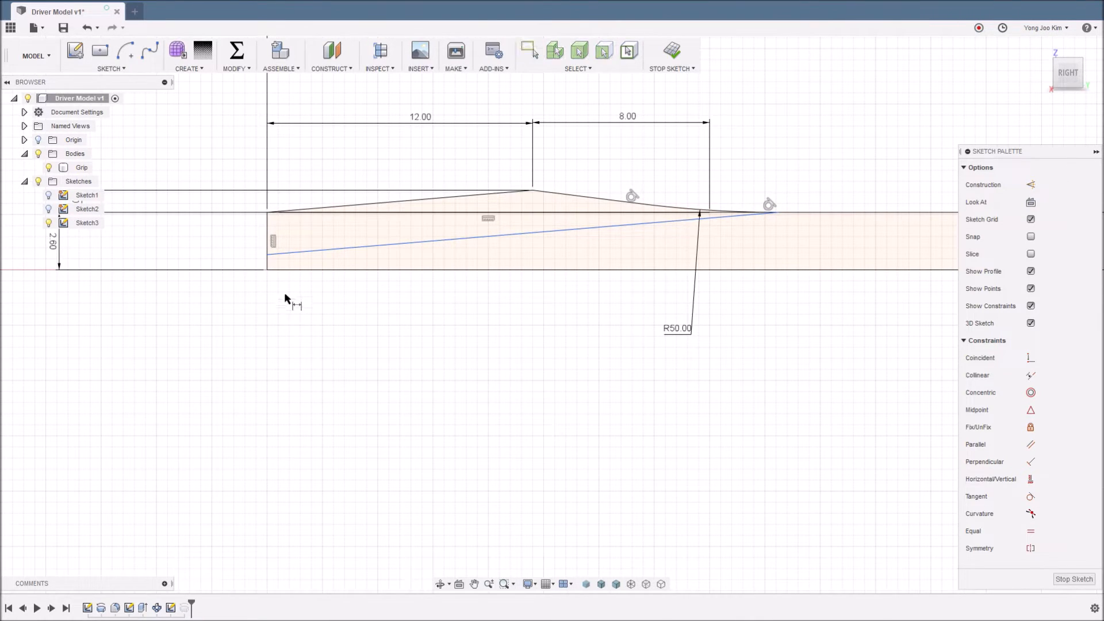
{"action": "left_click", "coordinate": [267, 255]}
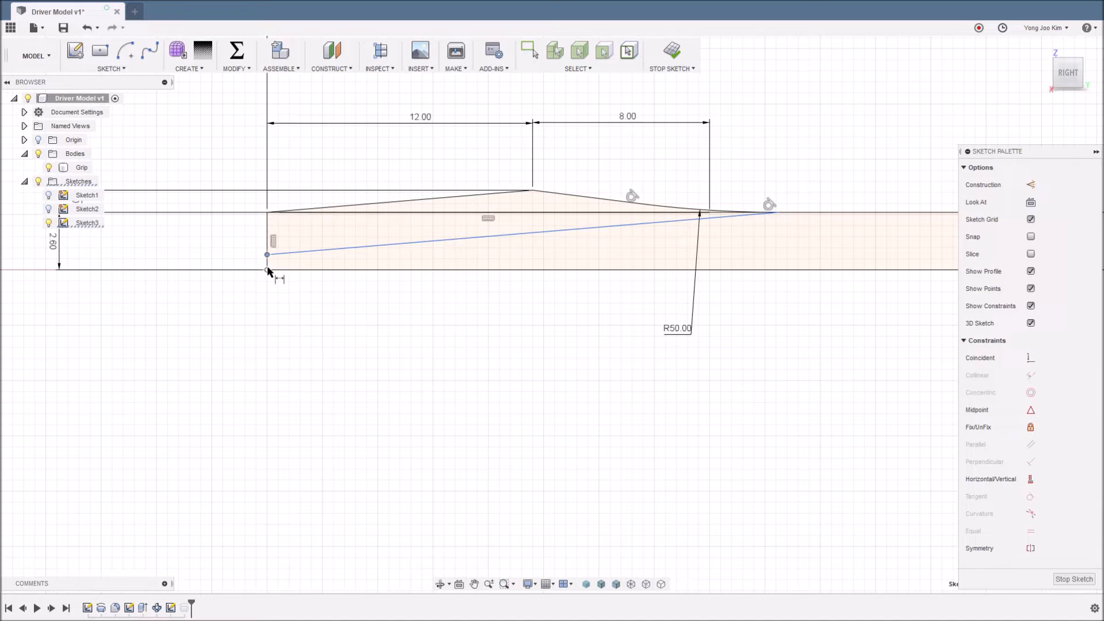
{"action": "left_click", "coordinate": [190, 263]}
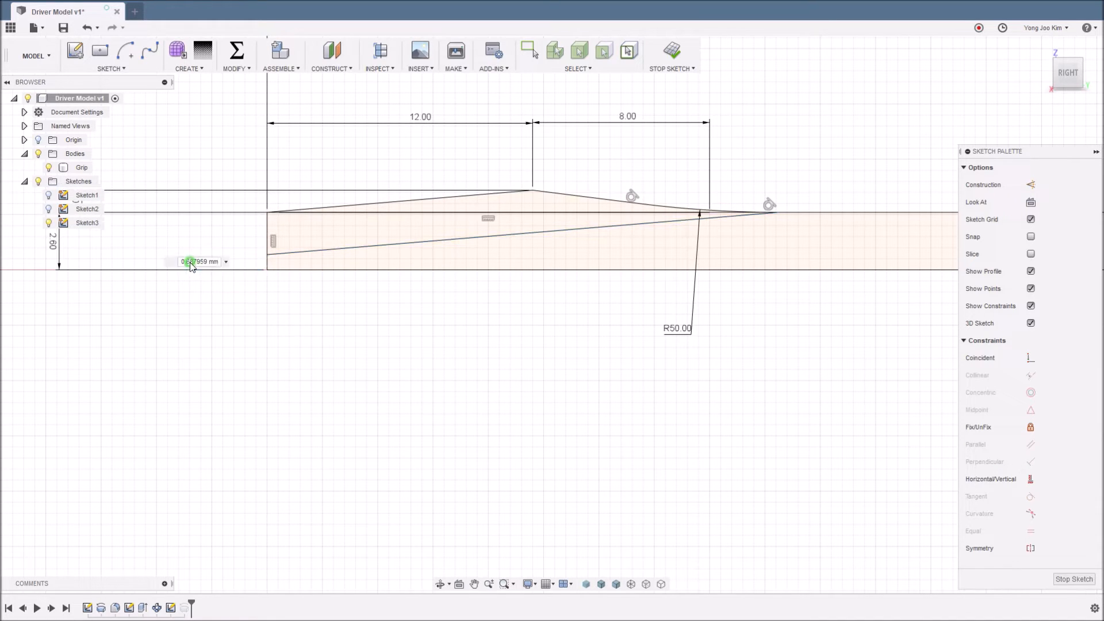
{"action": "key", "text": "Return"}
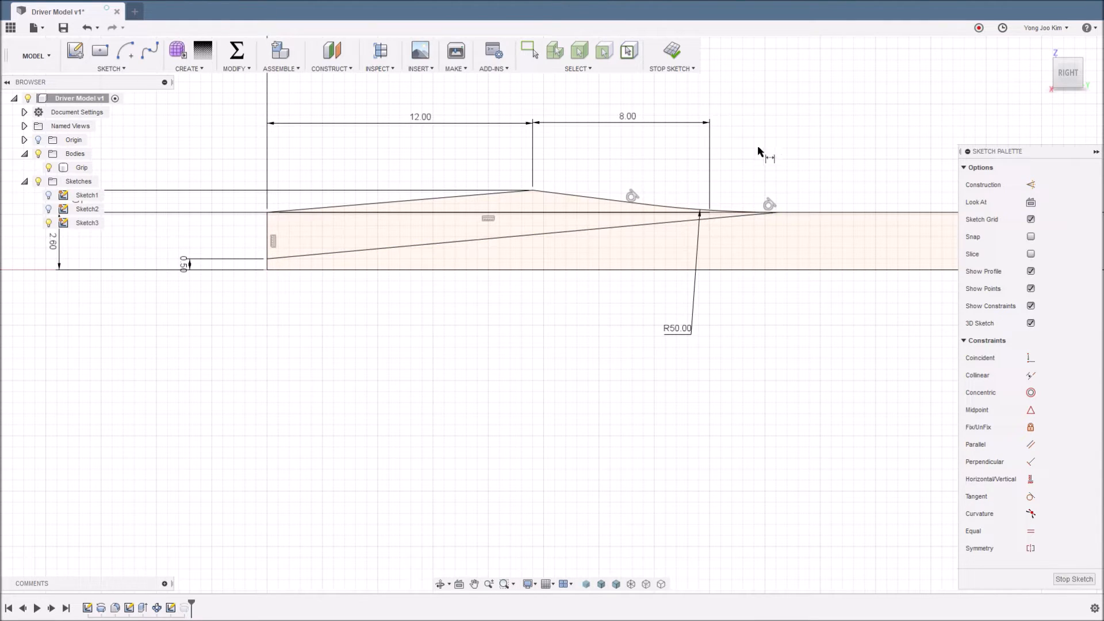
- Finish editing the shaft profile sketch and make it visible on the model
{"action": "left_click", "coordinate": [672, 52]}
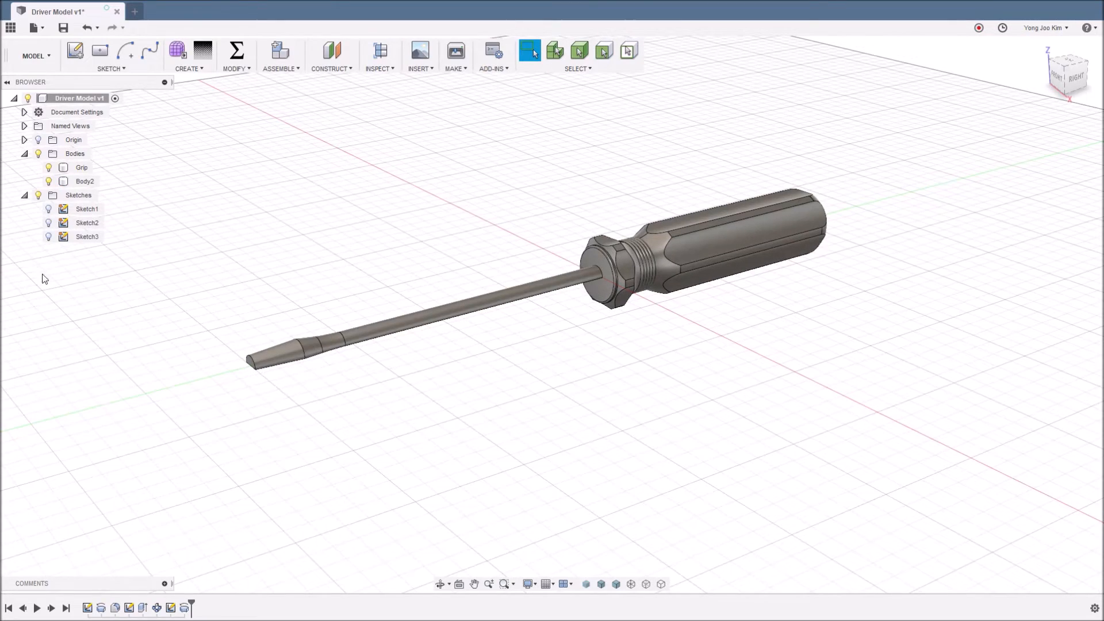
{"action": "left_click", "coordinate": [47, 236]}
{"action": "scroll", "coordinate": [339, 400], "scroll_direction": "up", "scroll_amount": 3}
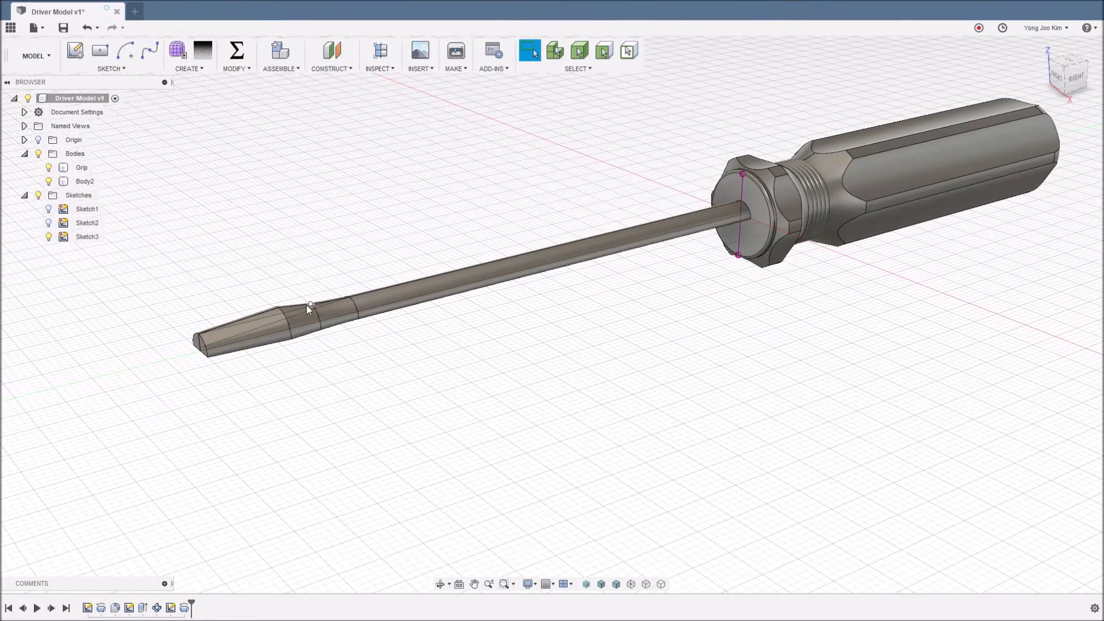
- Split the shaft body with the sloped sketch line at its free end as the splitting tool
{"action": "middle_click_drag", "start_coordinate": [380, 366], "coordinate": [397, 364]}
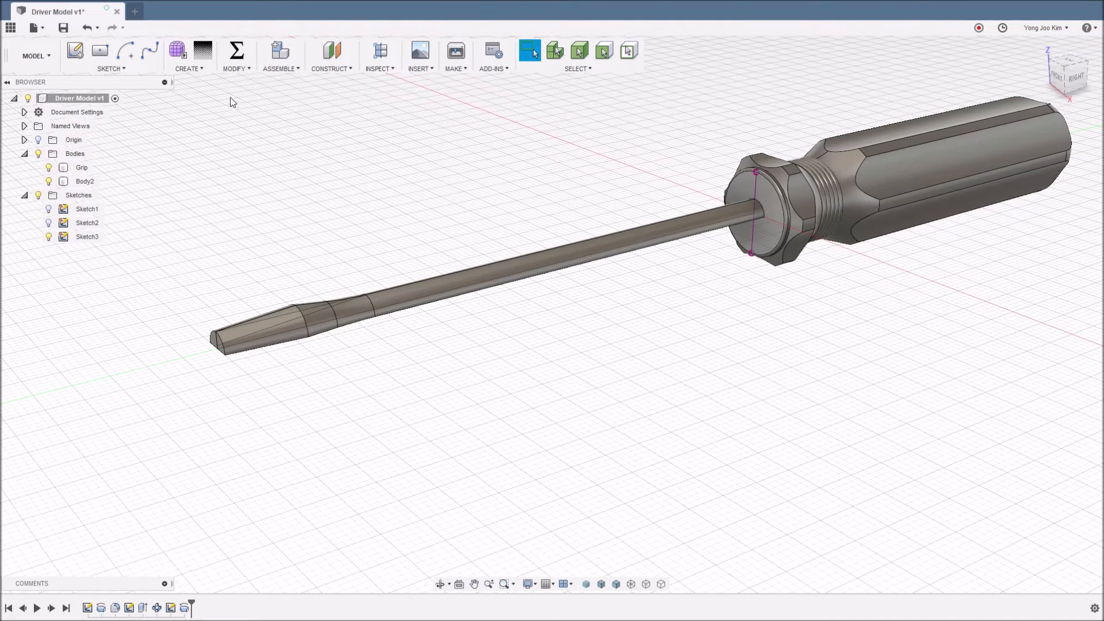
{"action": "left_click", "coordinate": [235, 69]}
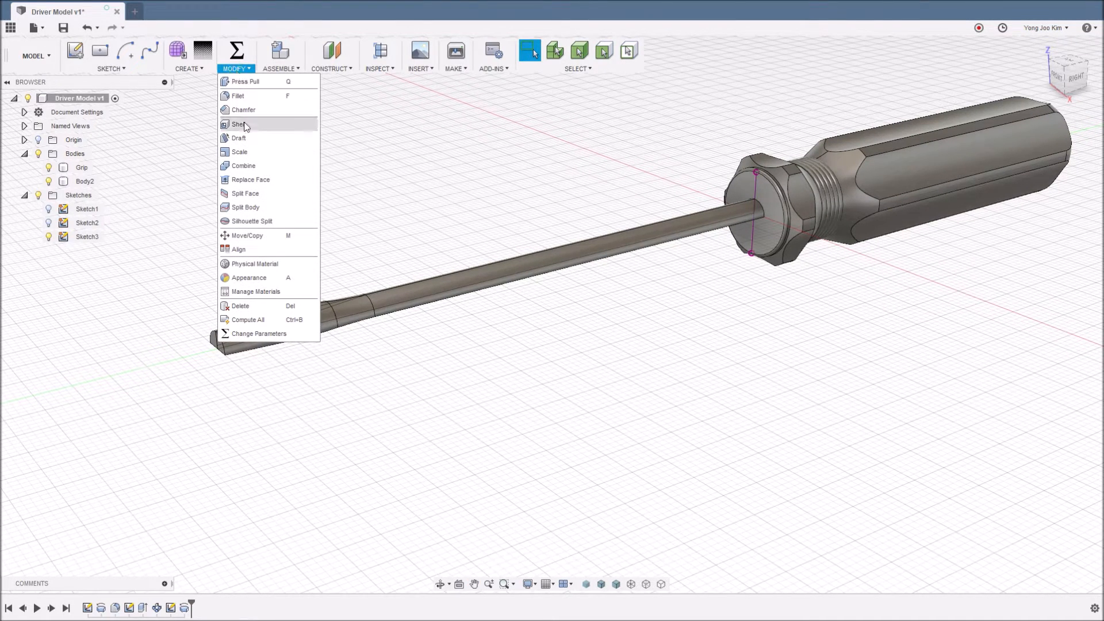
{"action": "left_click", "coordinate": [258, 208]}
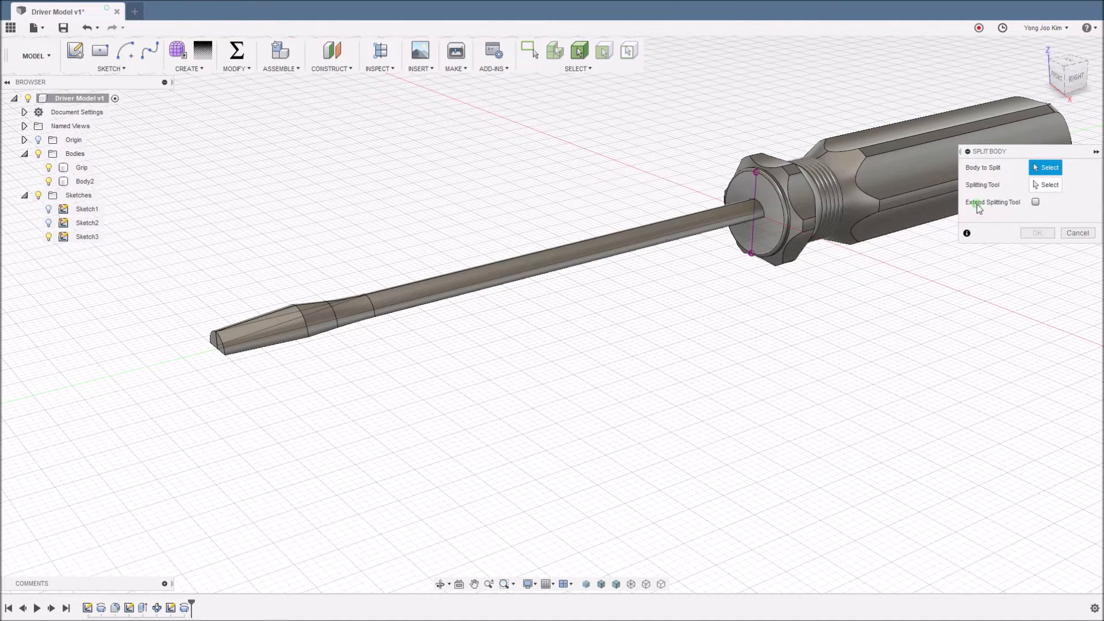
{"action": "left_click", "coordinate": [389, 298]}
{"action": "left_click", "coordinate": [1044, 185]}
{"action": "scroll", "coordinate": [281, 310], "scroll_direction": "up", "scroll_amount": 5}
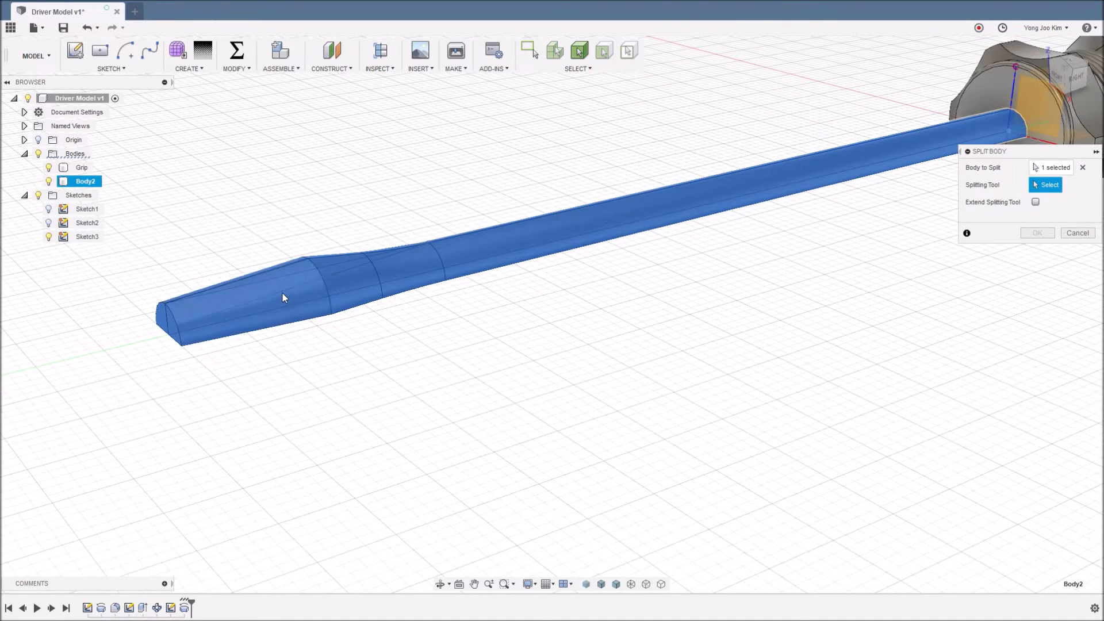
{"action": "left_click", "coordinate": [282, 293]}
{"action": "mouse_move", "coordinate": [473, 382]}
{"action": "middle_mouse_down", "text": "shift"}
{"action": "mouse_move", "coordinate": [448, 354]}
{"action": "mouse_move", "coordinate": [463, 375]}
{"action": "middle_mouse_up", "text": "shift"}
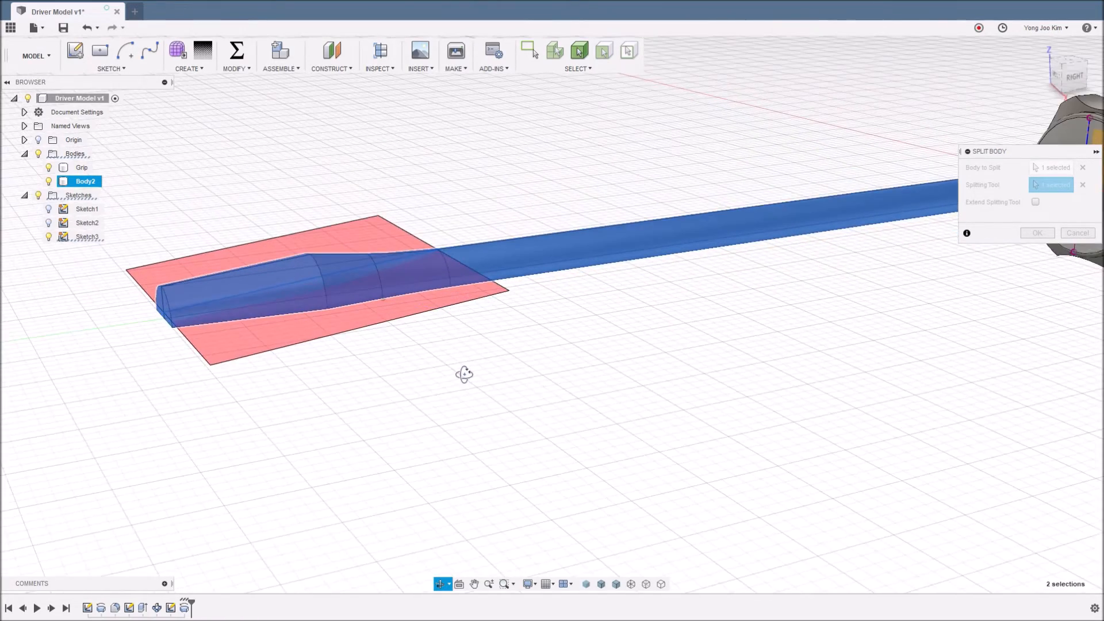
{"action": "left_click", "coordinate": [1026, 236]}
{"action": "middle_click_drag", "start_coordinate": [751, 321], "coordinate": [391, 394]}
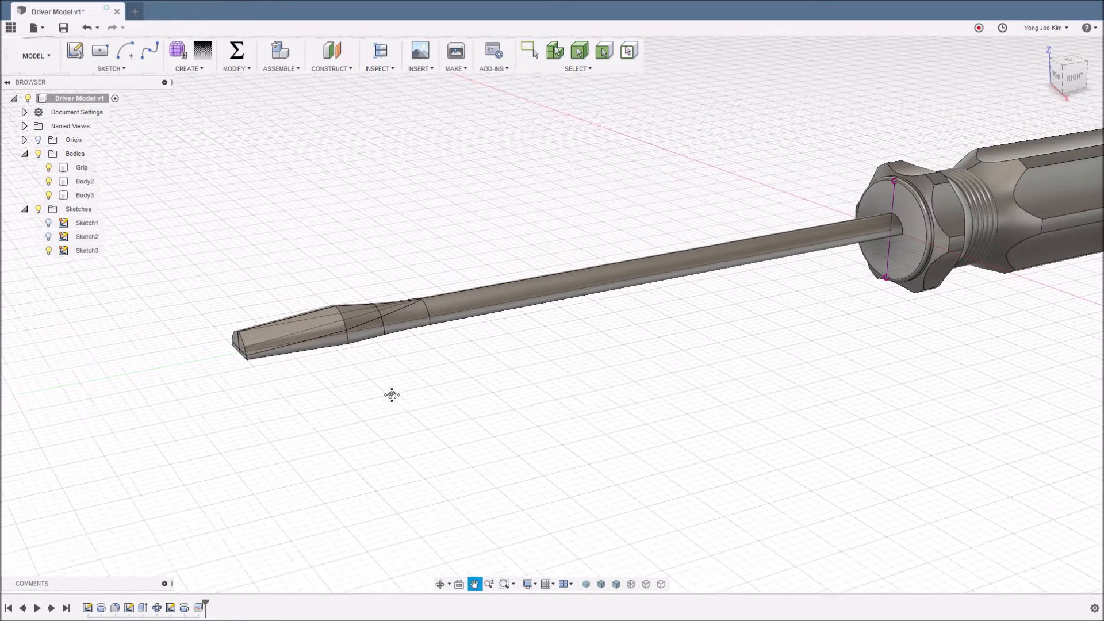
- Hide the split-off wedge at the shaft's tip and the shaft profile sketch
{"action": "left_click", "coordinate": [312, 329]}
{"action": "left_click", "coordinate": [412, 335]}
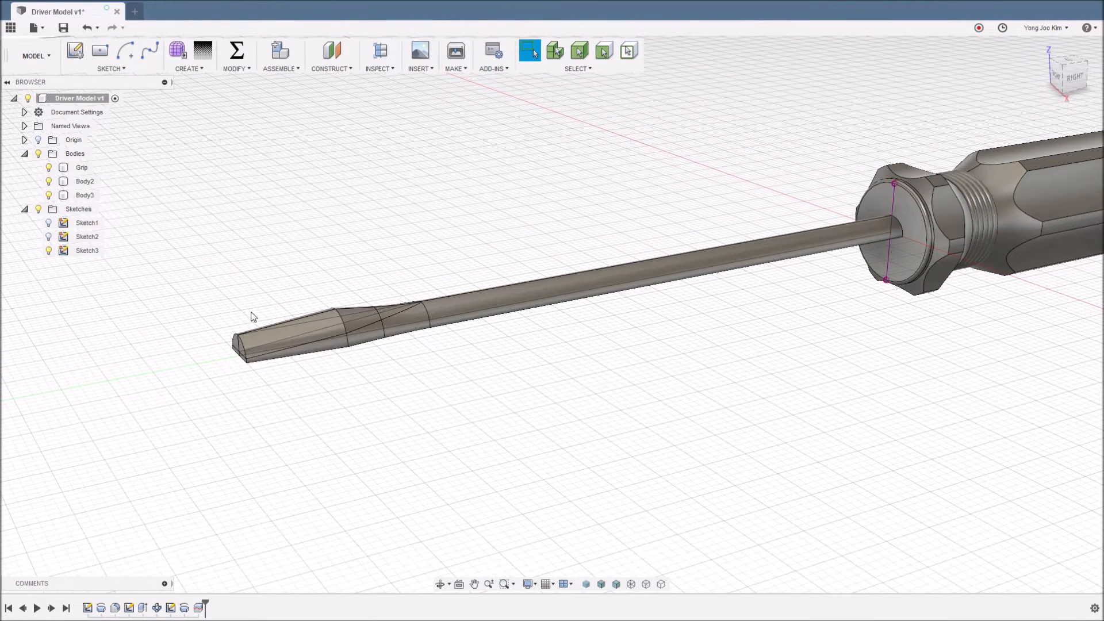
{"action": "left_click", "coordinate": [274, 336]}
{"action": "left_click", "coordinate": [229, 248]}
{"action": "left_click", "coordinate": [63, 196]}
{"action": "left_click", "coordinate": [53, 252]}
{"action": "left_click", "coordinate": [51, 252]}
- Mirror the remaining half shaft body about its flat underside face
{"action": "mouse_move", "coordinate": [404, 394]}
{"action": "middle_mouse_down", "text": "shift"}
{"action": "mouse_move", "coordinate": [421, 320]}
{"action": "mouse_move", "coordinate": [416, 376]}
{"action": "mouse_move", "coordinate": [423, 352]}
{"action": "mouse_move", "coordinate": [387, 359]}
{"action": "middle_mouse_up", "text": "shift"}
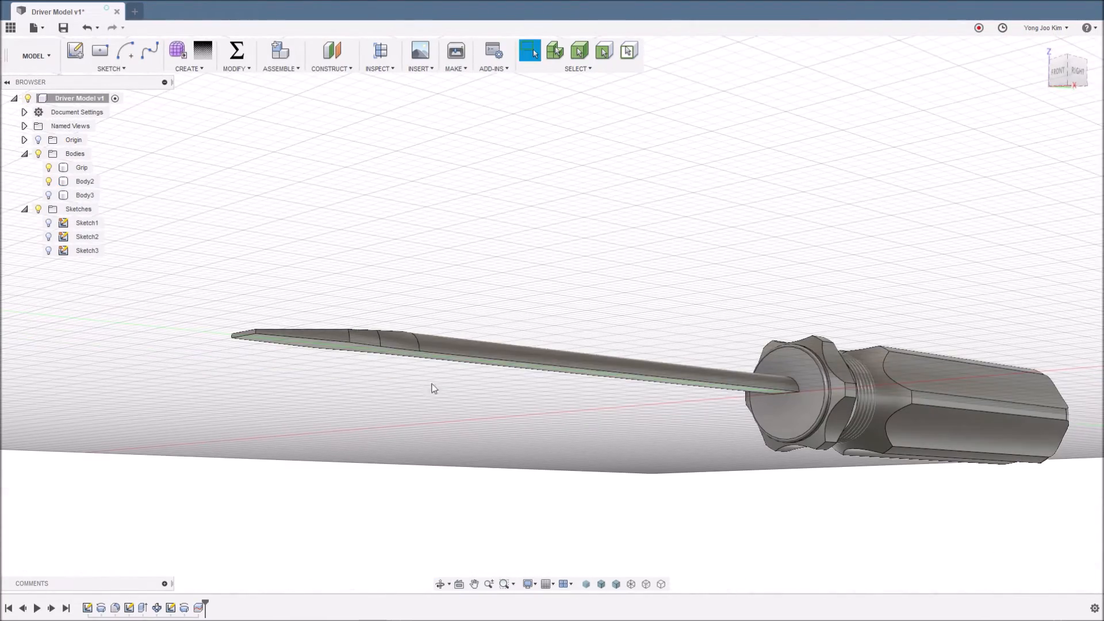
{"action": "middle_click_drag", "start_coordinate": [434, 403], "coordinate": [433, 377], "text": "shift"}
{"action": "left_click", "coordinate": [380, 247]}
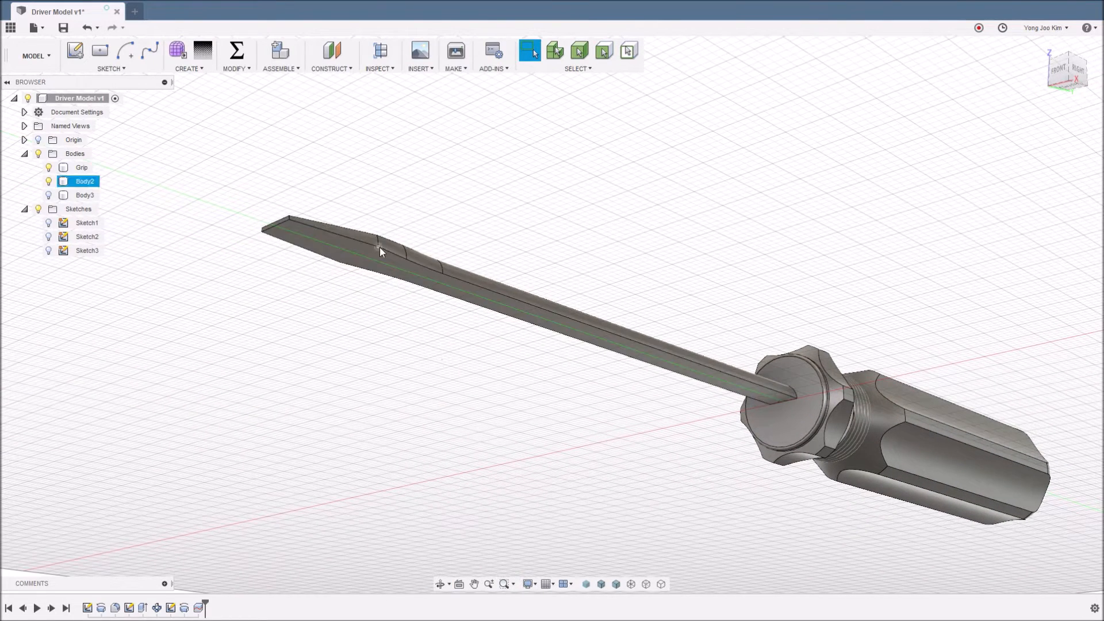
{"action": "left_click", "coordinate": [394, 279]}
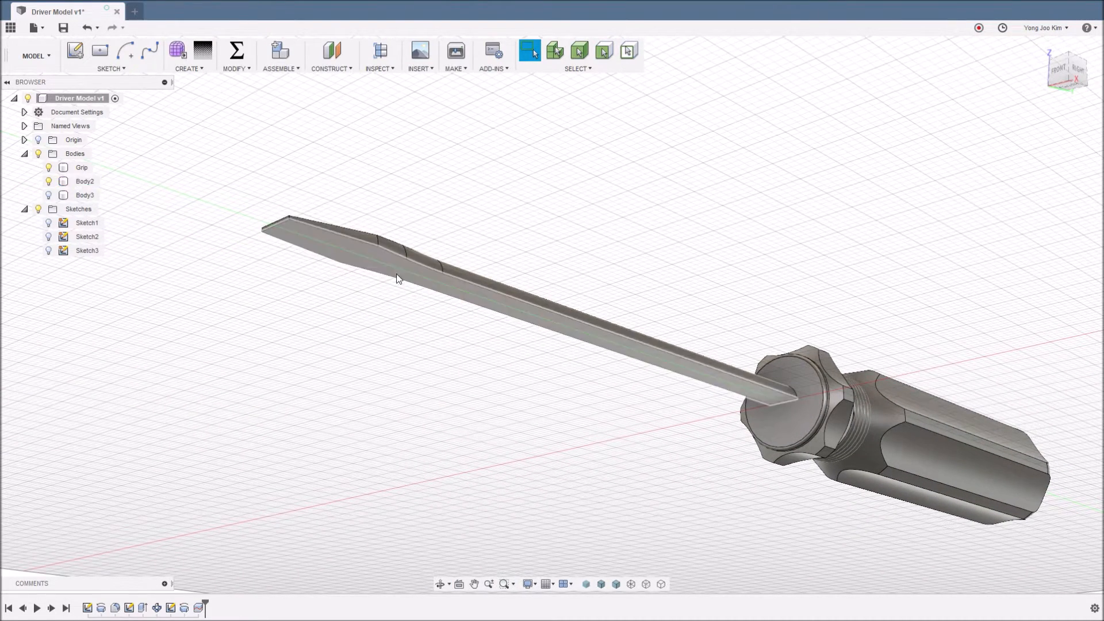
{"action": "left_click", "coordinate": [199, 69]}
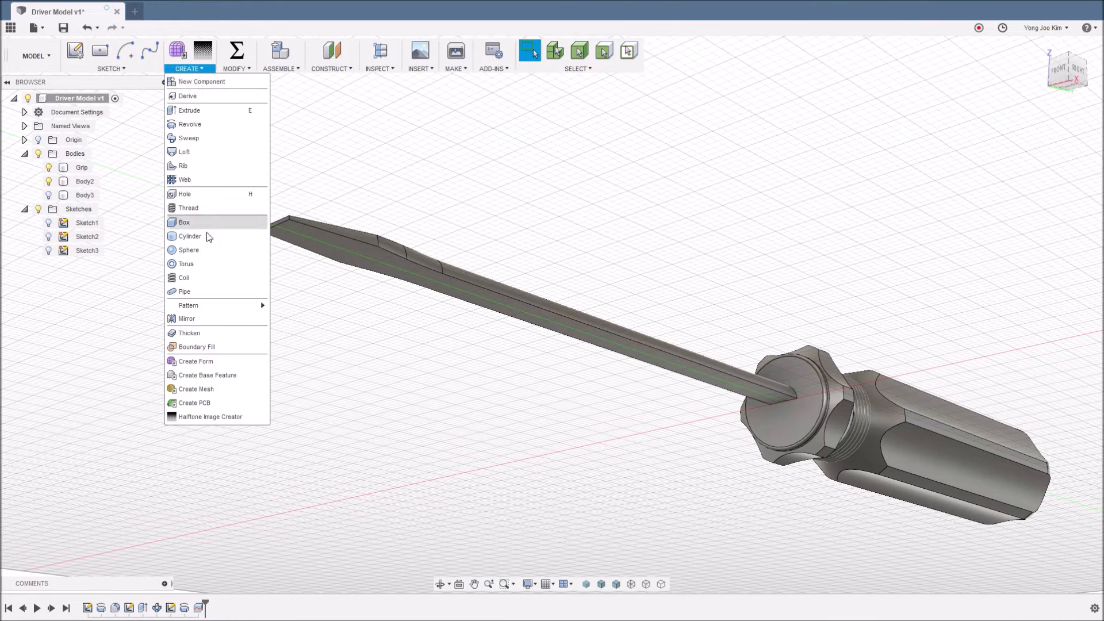
{"action": "left_click", "coordinate": [217, 317]}
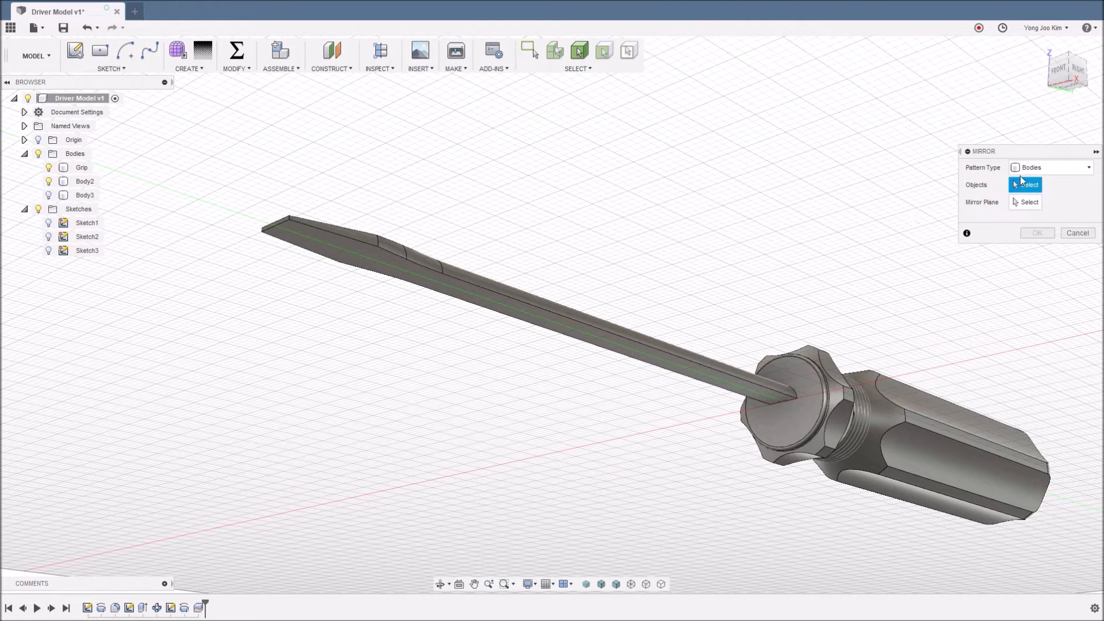
{"action": "left_click", "coordinate": [468, 294]}
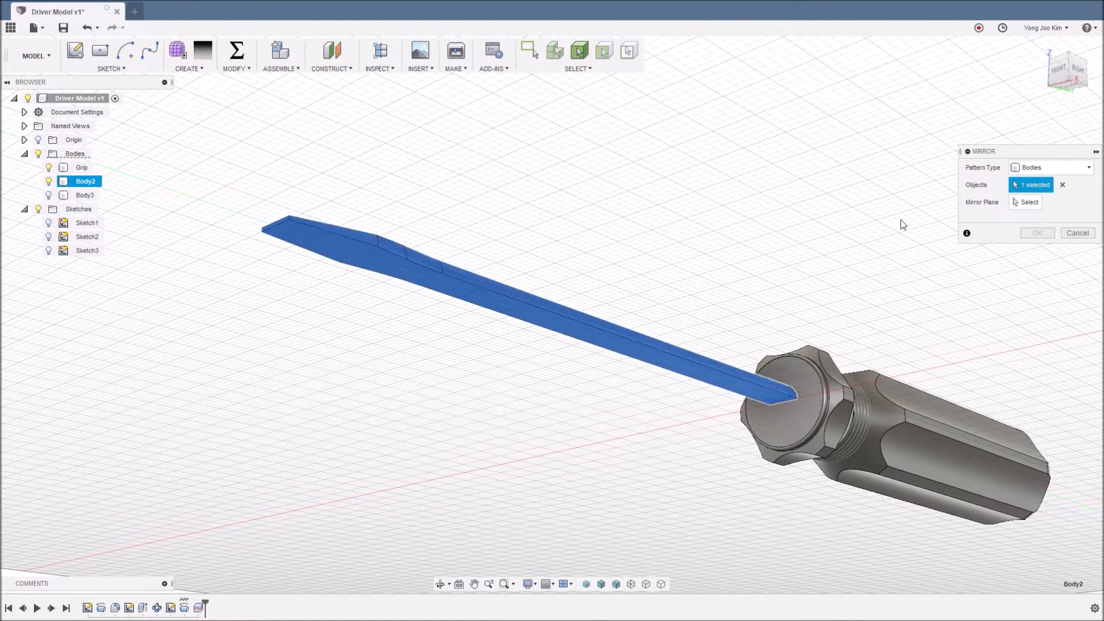
{"action": "left_click", "coordinate": [1015, 201]}
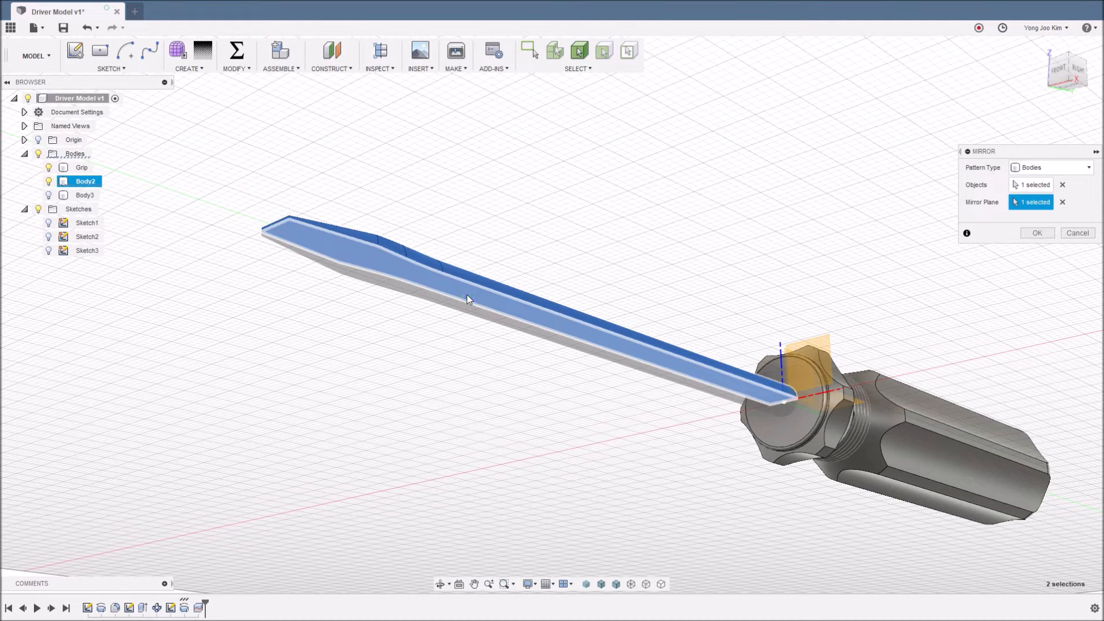
{"action": "left_click", "coordinate": [467, 295]}
{"action": "left_click", "coordinate": [1043, 235]}
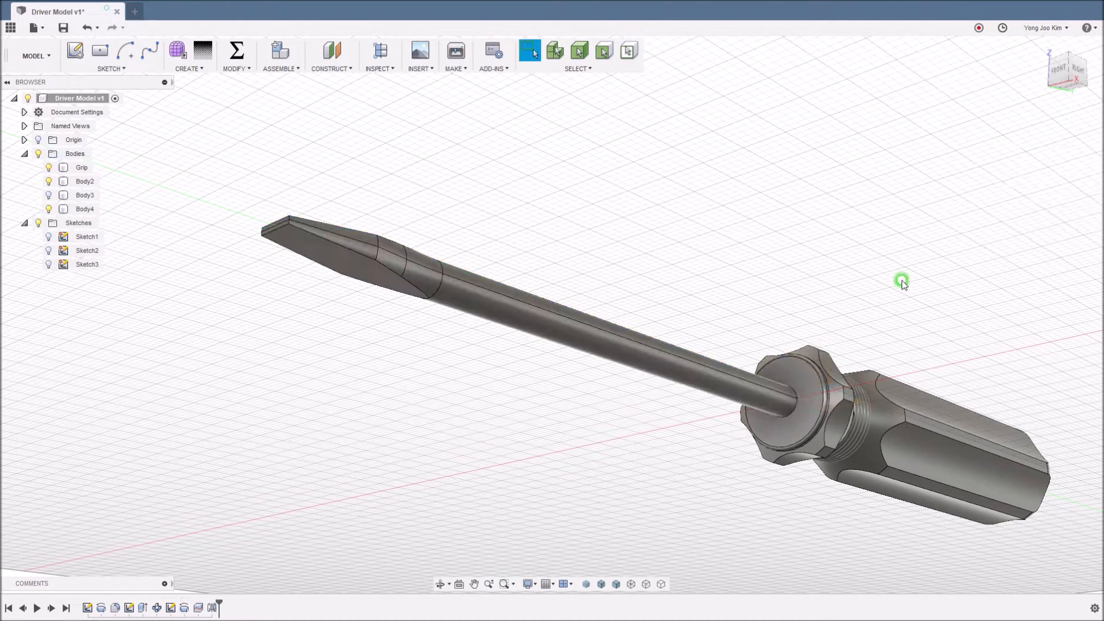
- Combine the two mirrored shaft halves into one body with the Join operation
{"action": "middle_click_drag", "start_coordinate": [493, 385], "coordinate": [459, 374], "text": "shift"}
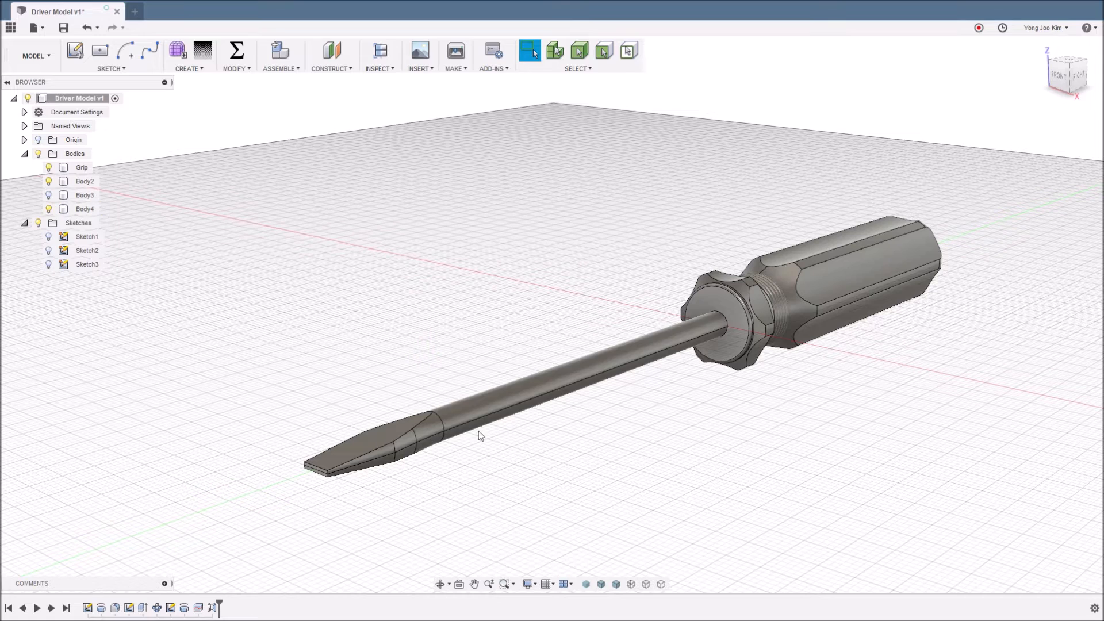
{"action": "left_click", "coordinate": [240, 70]}
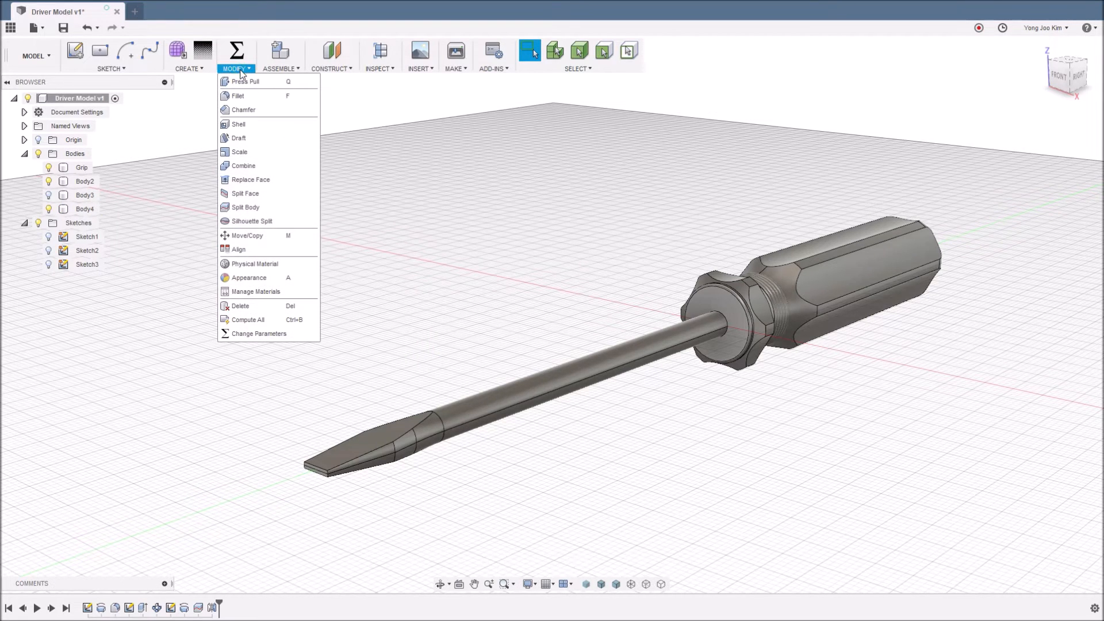
{"action": "left_click", "coordinate": [279, 167]}
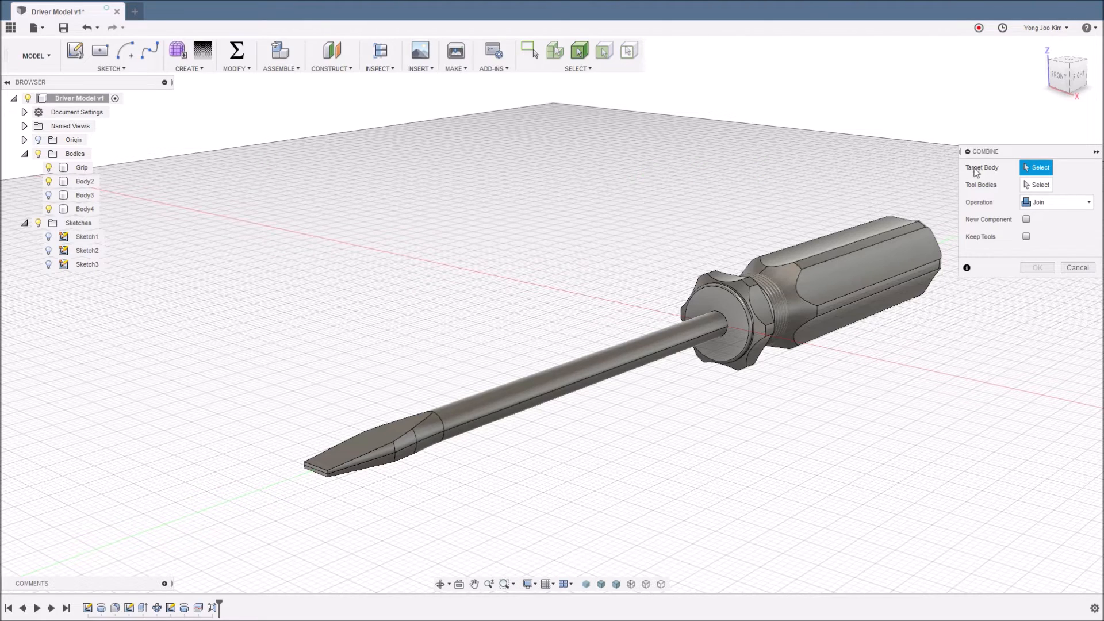
{"action": "left_click", "coordinate": [554, 382]}
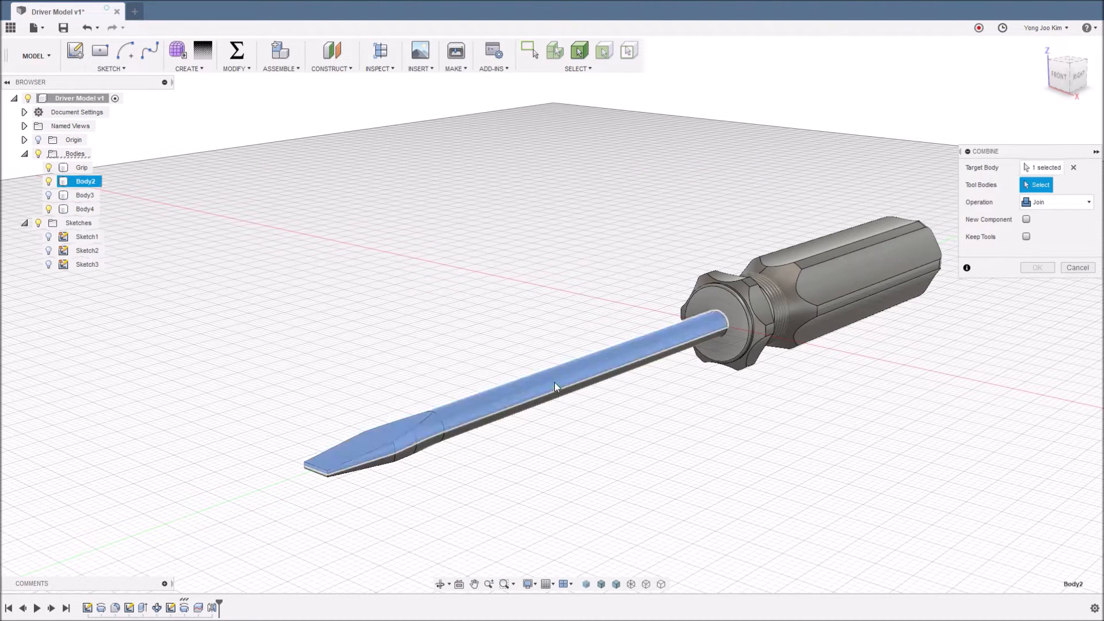
{"action": "left_click", "coordinate": [554, 402]}
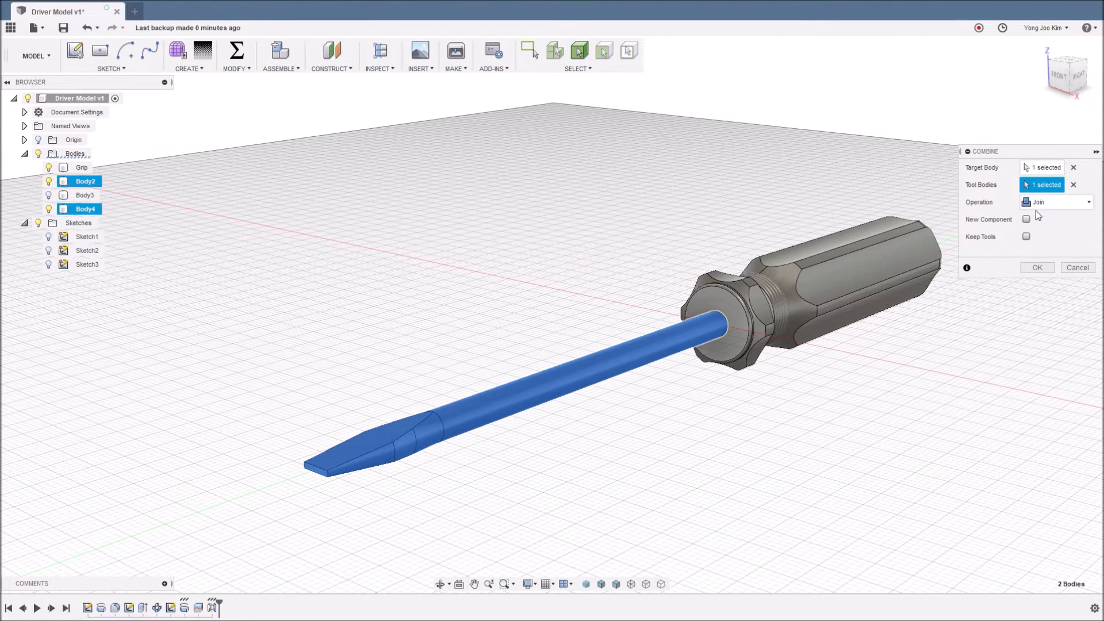
{"action": "left_click", "coordinate": [1038, 268]}
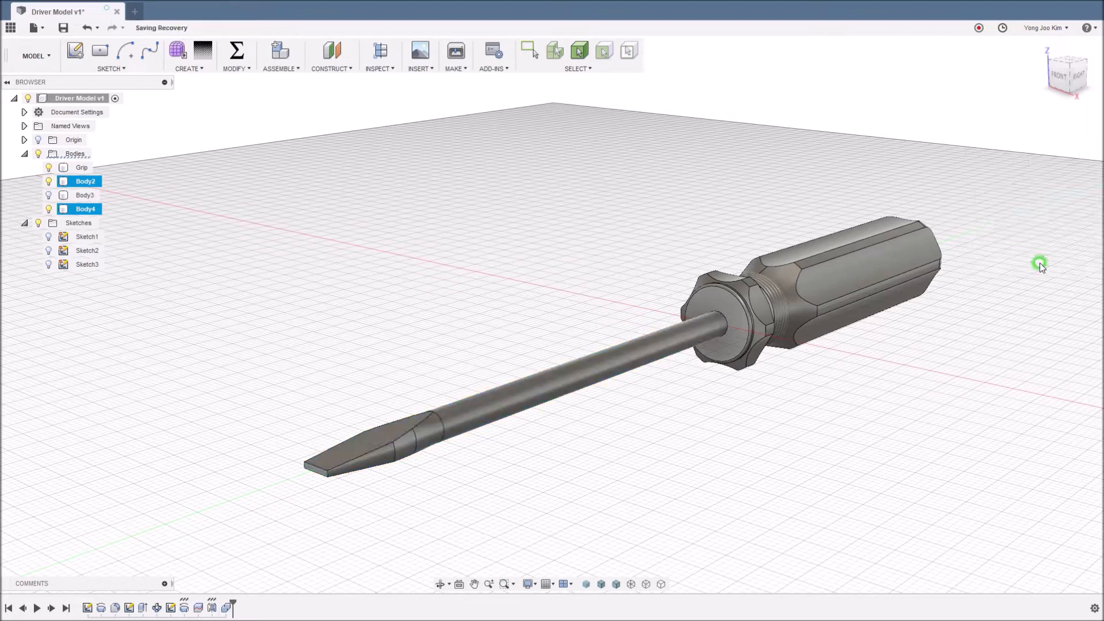
- Rename the joined shaft body as Slot Head
{"action": "middle_click_drag", "start_coordinate": [615, 380], "coordinate": [403, 362], "text": "shift"}
{"action": "scroll", "coordinate": [396, 363], "scroll_direction": "up", "scroll_amount": 1}
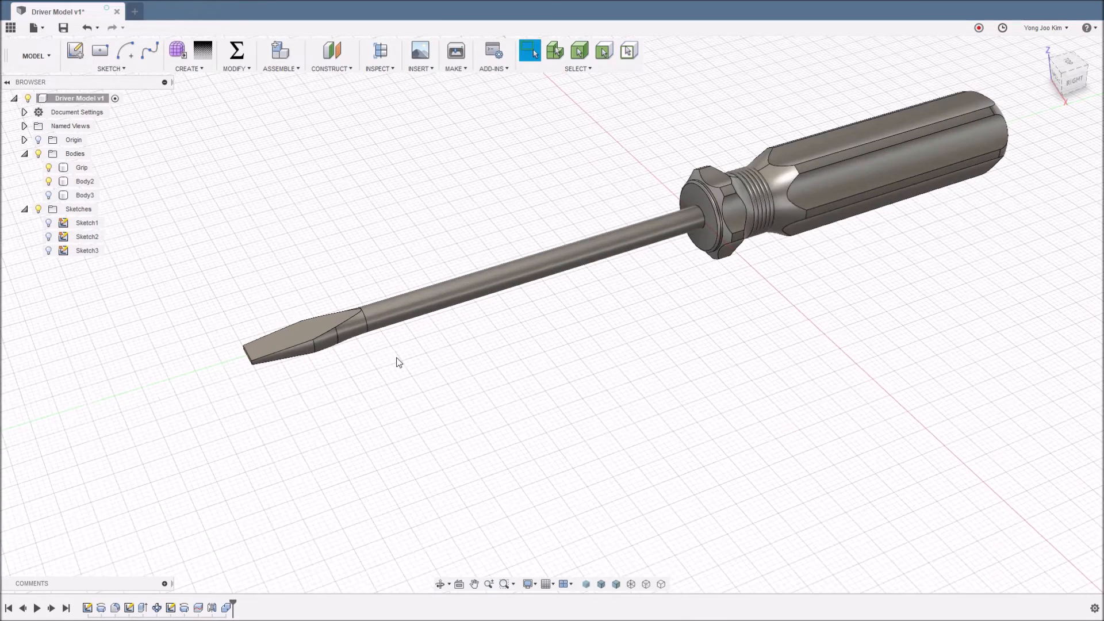
{"action": "scroll", "coordinate": [388, 371], "scroll_direction": "up", "scroll_amount": 1}
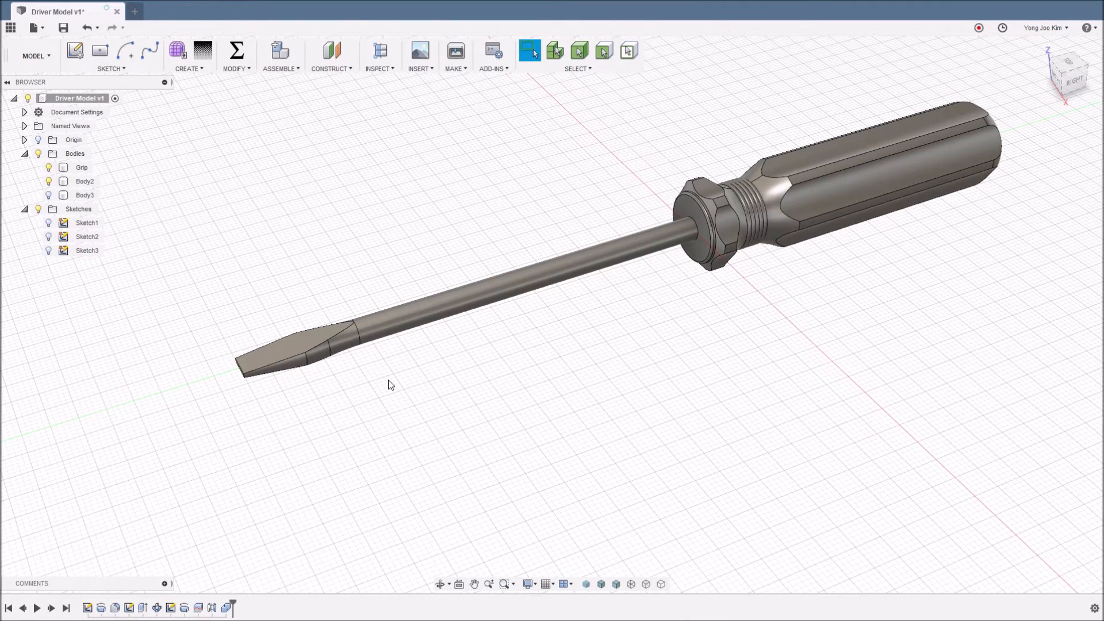
{"action": "left_click", "coordinate": [93, 182]}
{"action": "left_click", "coordinate": [93, 183]}
{"action": "type", "text": "Slot Head"}
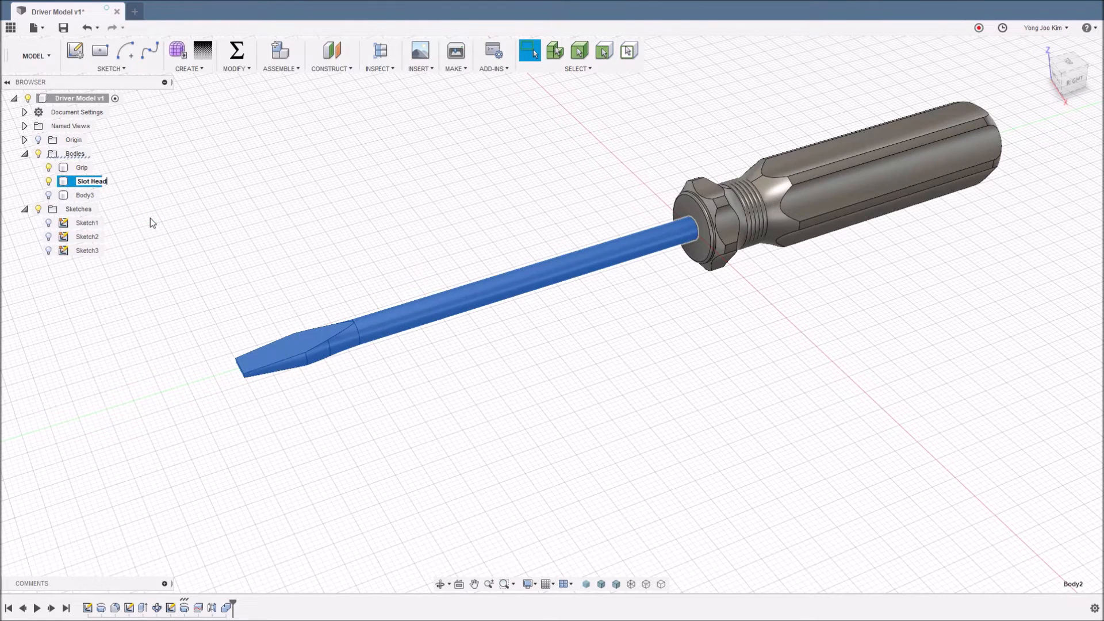
{"action": "key", "text": "Return"}
{"action": "left_click", "coordinate": [150, 219]}
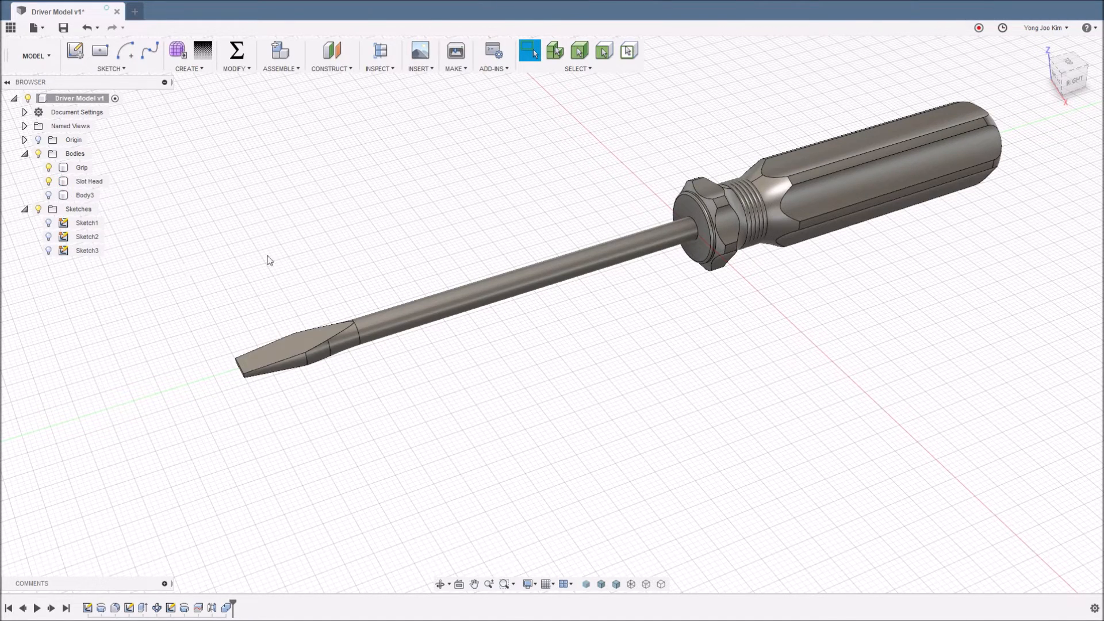
{"action": "left_click", "coordinate": [92, 197]}
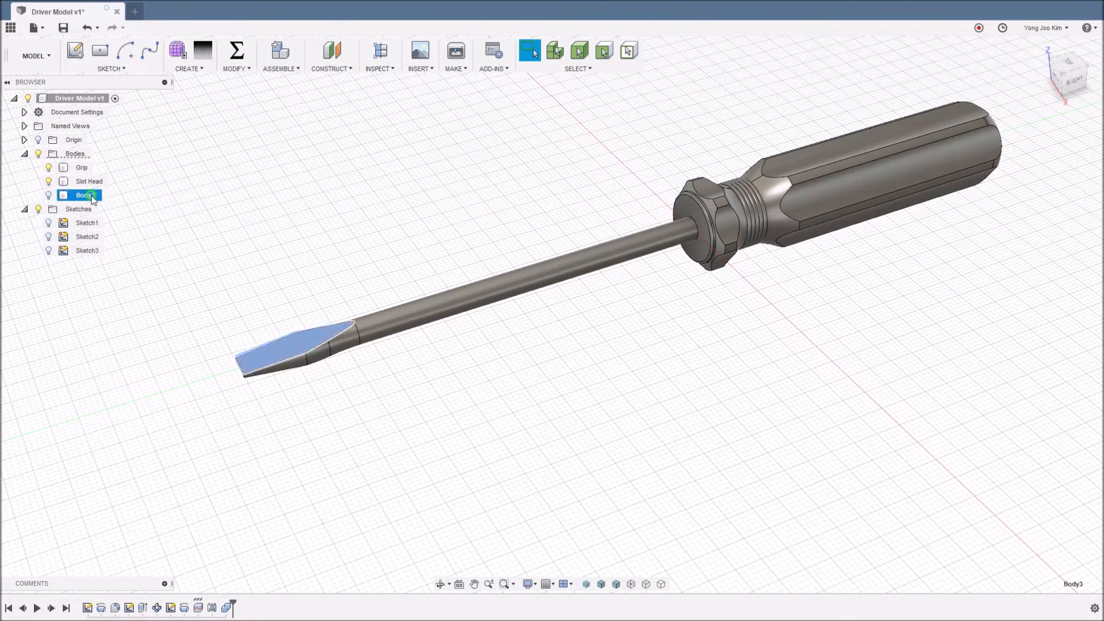
{"action": "right_click", "coordinate": [93, 197]}
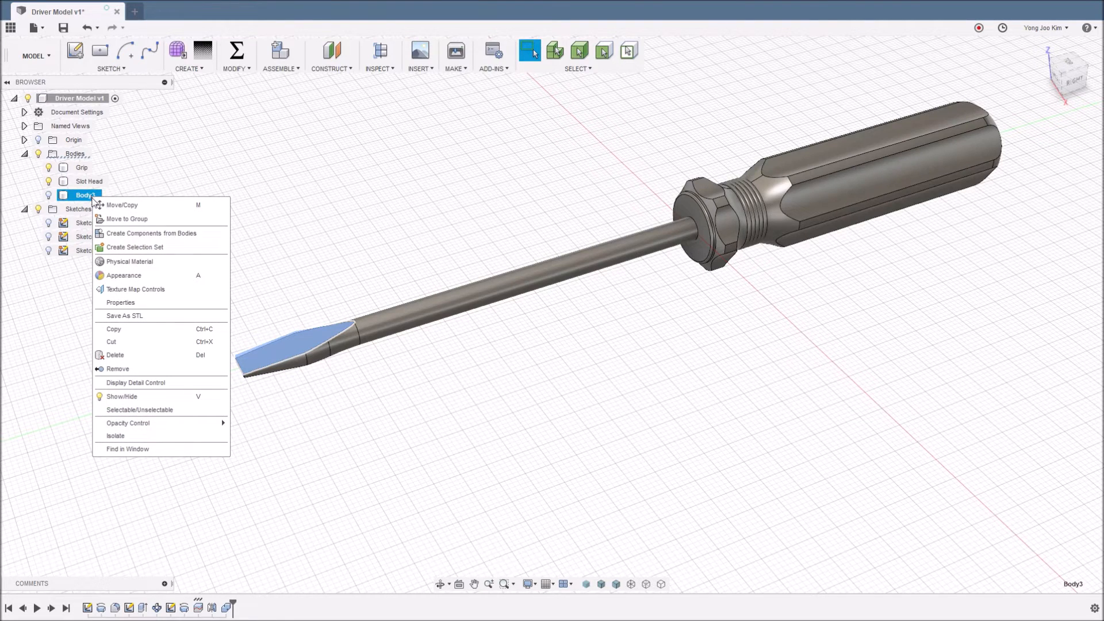
{"action": "left_click", "coordinate": [266, 219]}
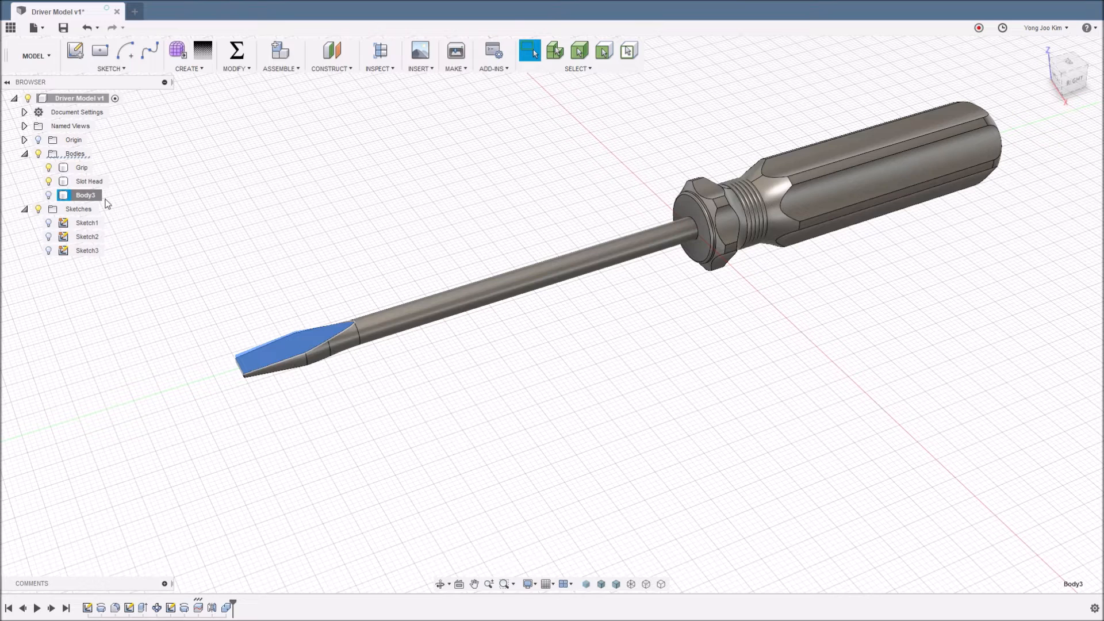
{"action": "key", "text": "Delete"}
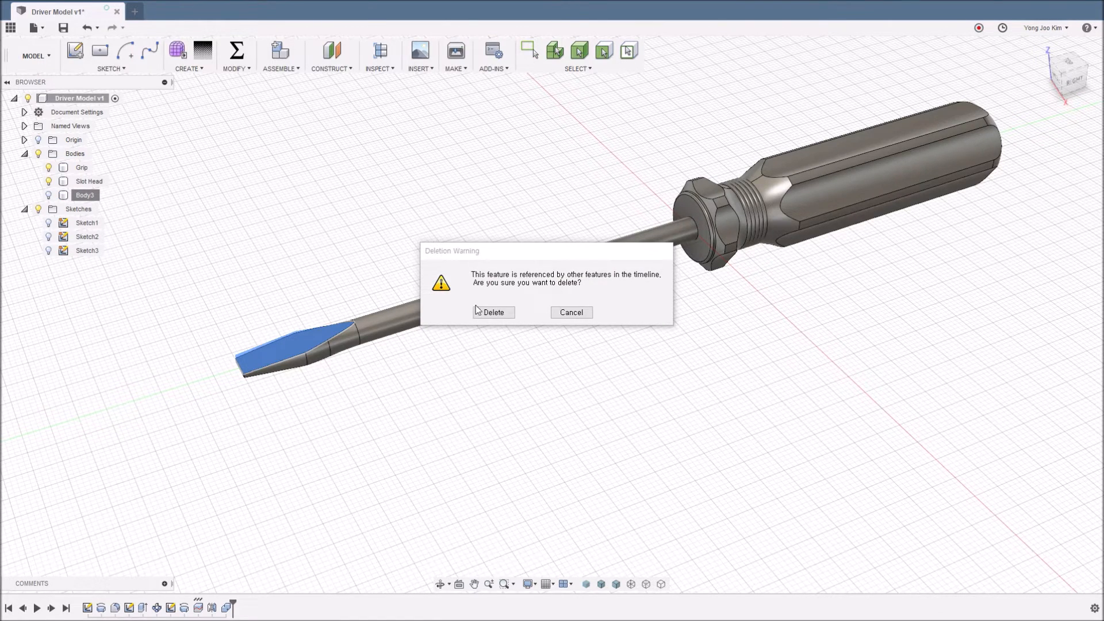
{"action": "left_click", "coordinate": [557, 315]}
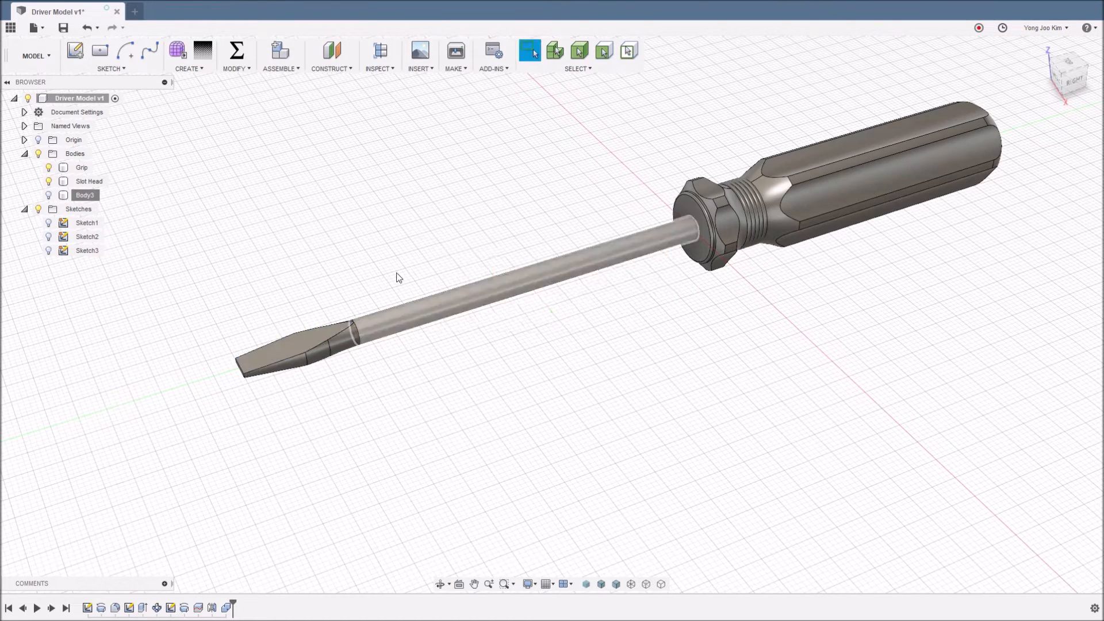
{"action": "left_click", "coordinate": [166, 214]}
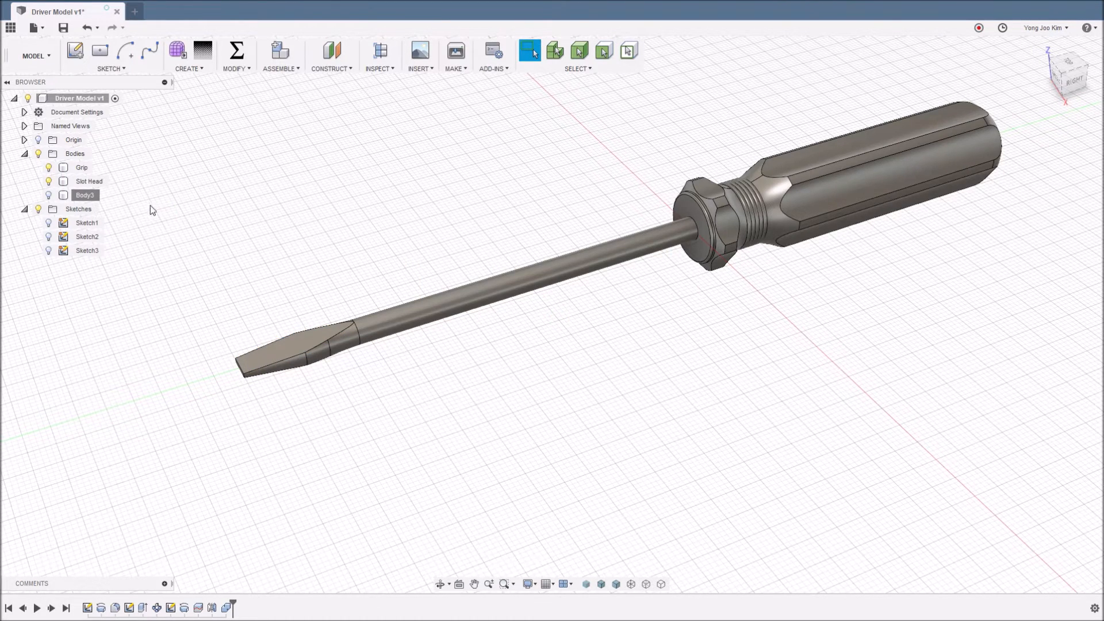
- Remove the hidden split-off body Body3 and save the design with the version description User Saved
{"action": "right_click", "coordinate": [96, 199]}
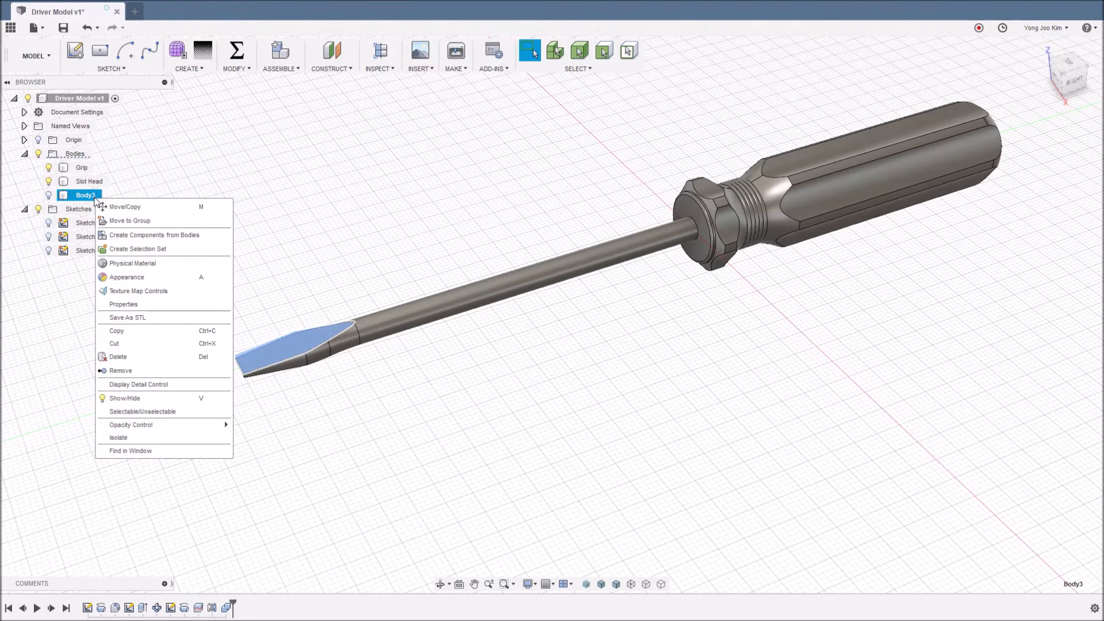
{"action": "left_click", "coordinate": [158, 371]}
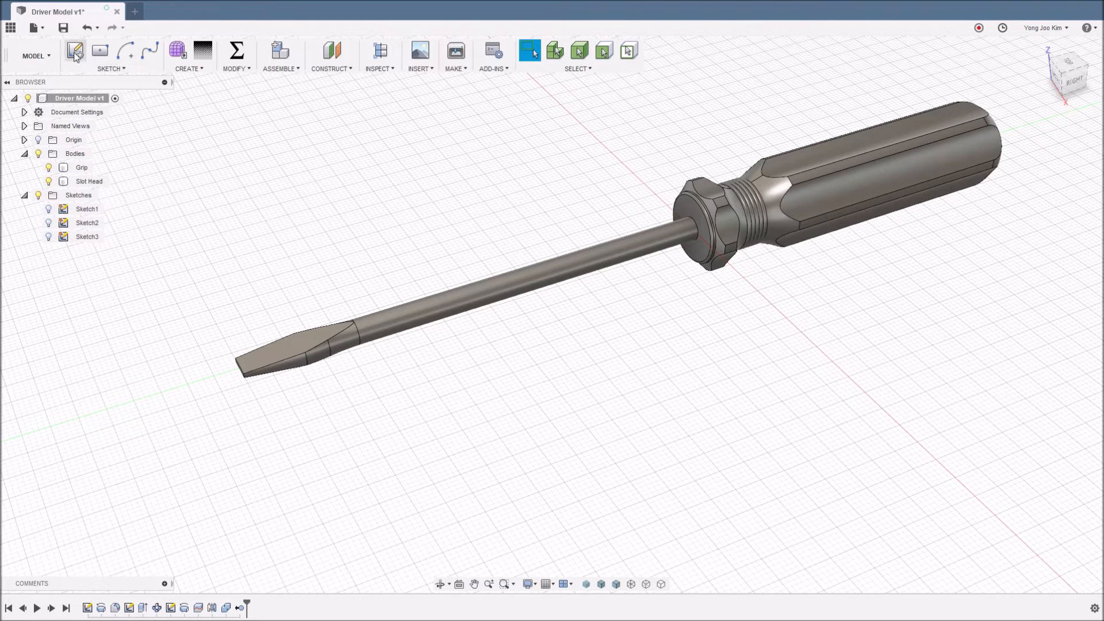
{"action": "left_click", "coordinate": [67, 30]}
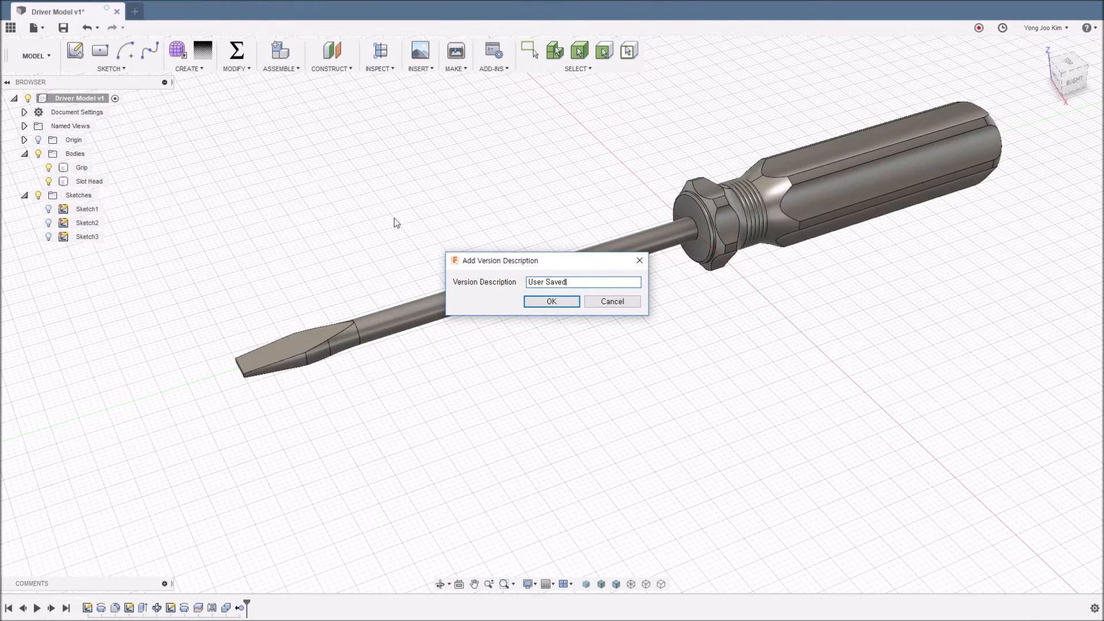
{"action": "left_click", "coordinate": [535, 301]}
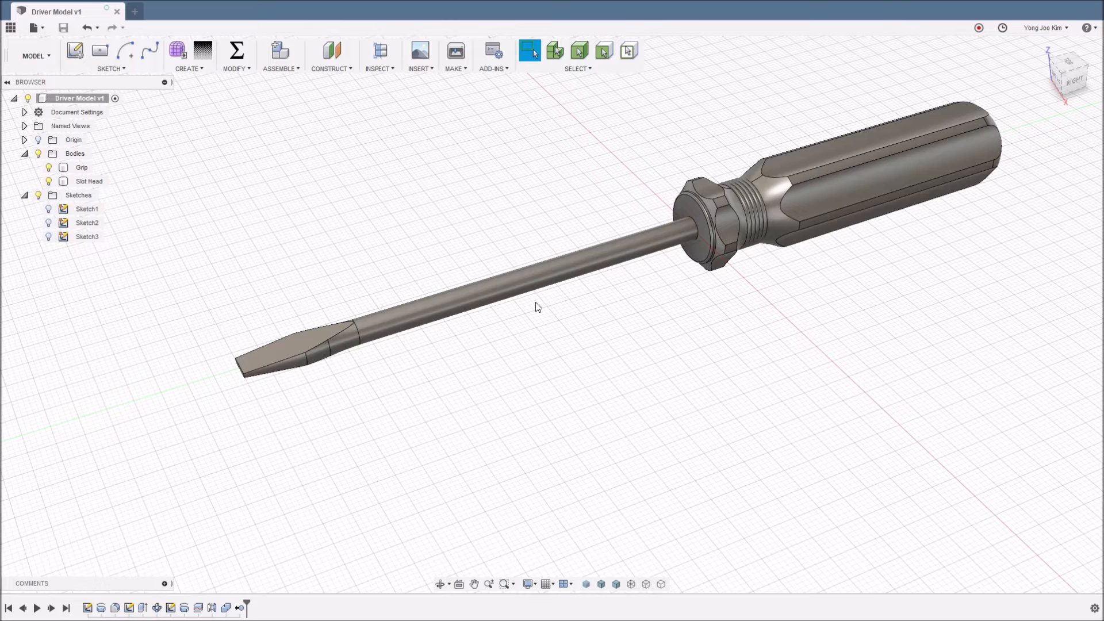
- Copy the Grip body and move the copy about 50 mm along the X axis, beside the finished screwdriver
{"action": "scroll", "coordinate": [536, 303], "scroll_direction": "down", "scroll_amount": 2}
{"action": "middle_click_drag", "start_coordinate": [567, 325], "coordinate": [488, 318]}
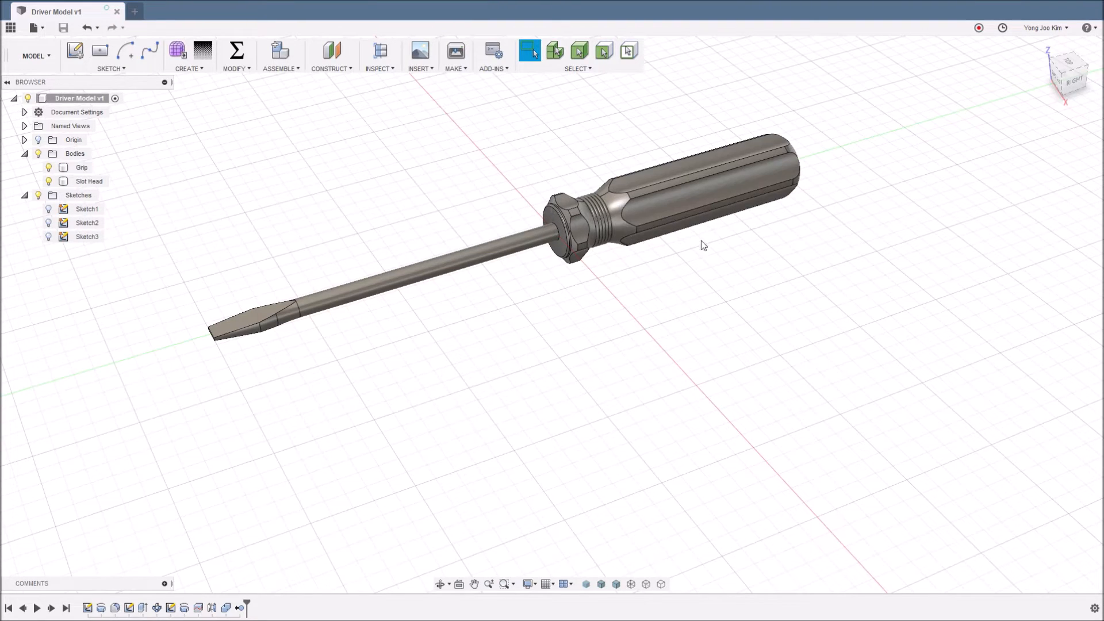
{"action": "left_click", "coordinate": [362, 231]}
{"action": "left_click", "coordinate": [82, 167]}
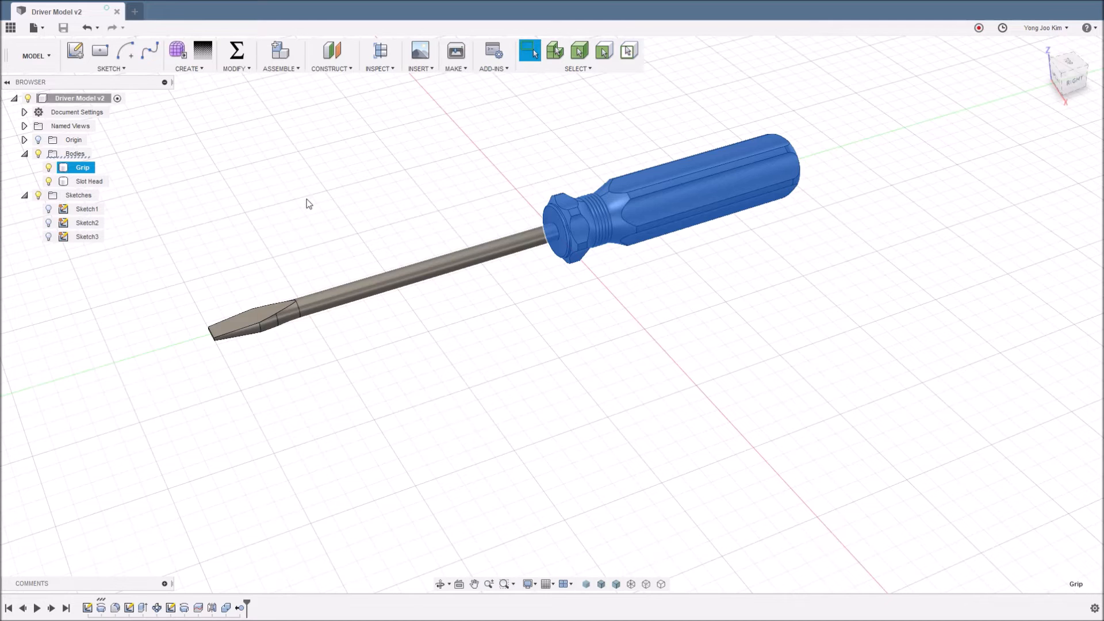
{"action": "key", "text": "ctrl+c"}
{"action": "key", "text": "ctrl+v"}
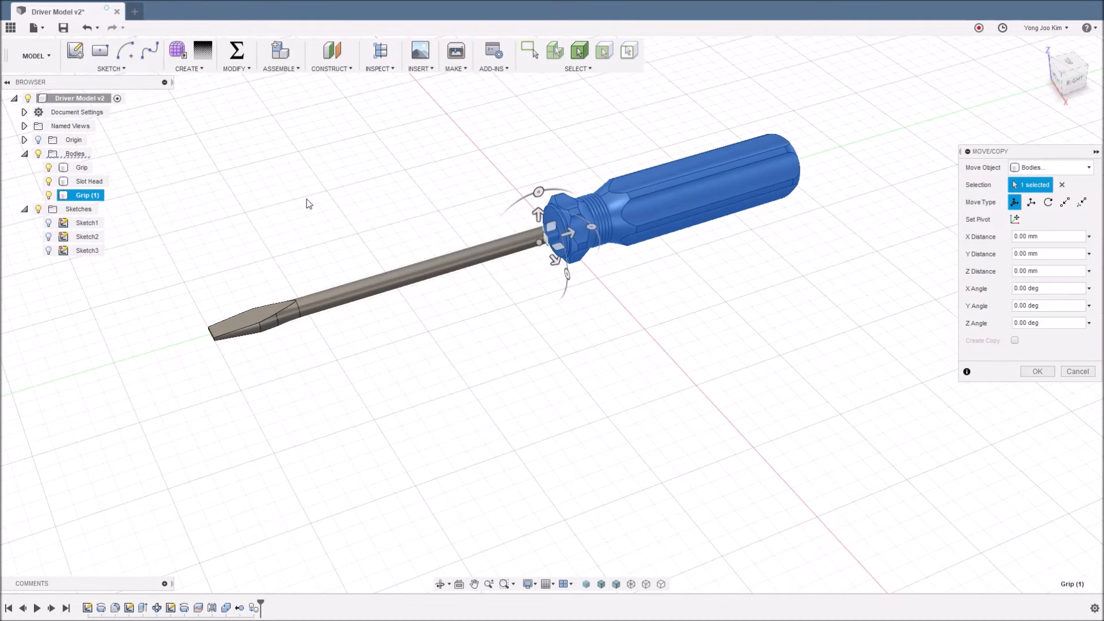
{"action": "left_click_drag", "start_coordinate": [553, 251], "coordinate": [649, 347]}
{"action": "left_click", "coordinate": [1025, 371]}
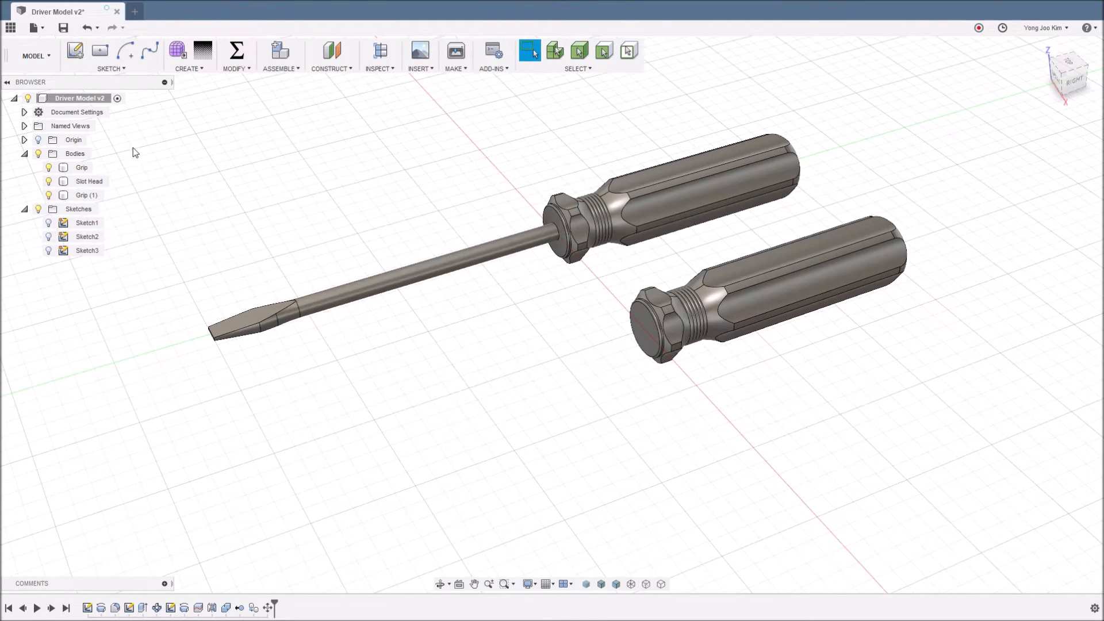
- Start a sketch on the horizontal origin plane and project the copied grip's round front face into it
{"action": "left_click", "coordinate": [76, 52]}
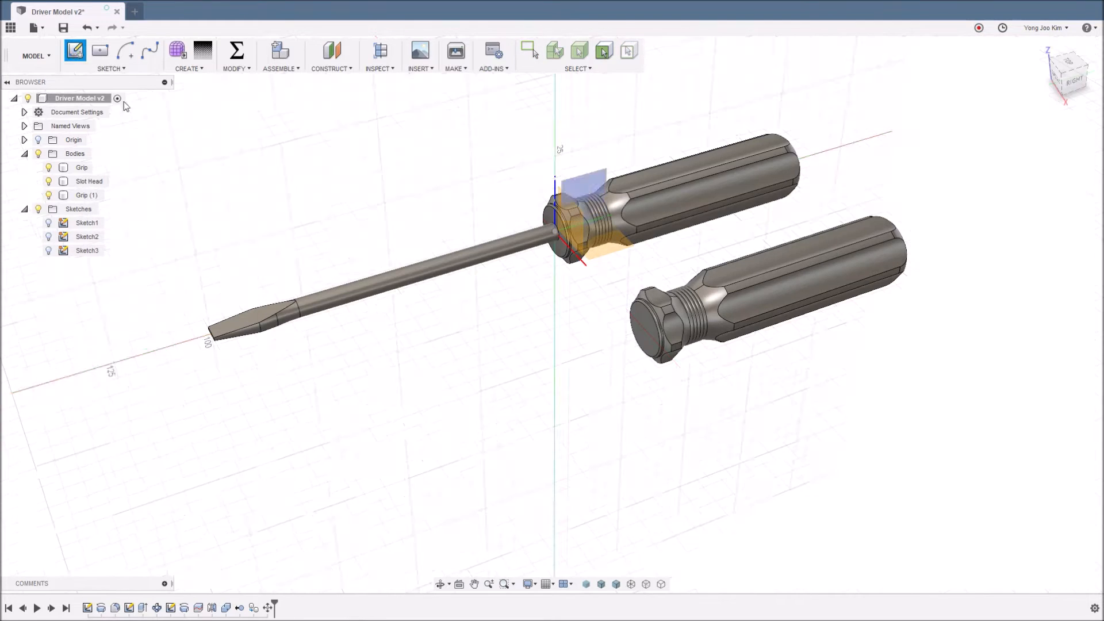
{"action": "left_click", "coordinate": [610, 254]}
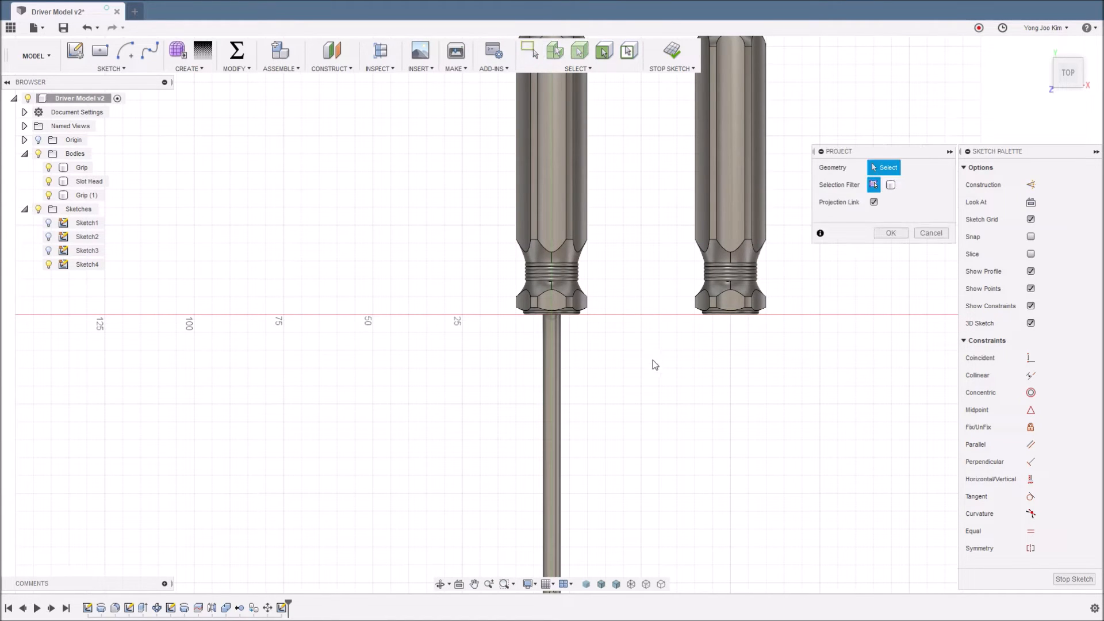
{"action": "middle_click_drag", "start_coordinate": [668, 395], "coordinate": [747, 331], "text": "shift"}
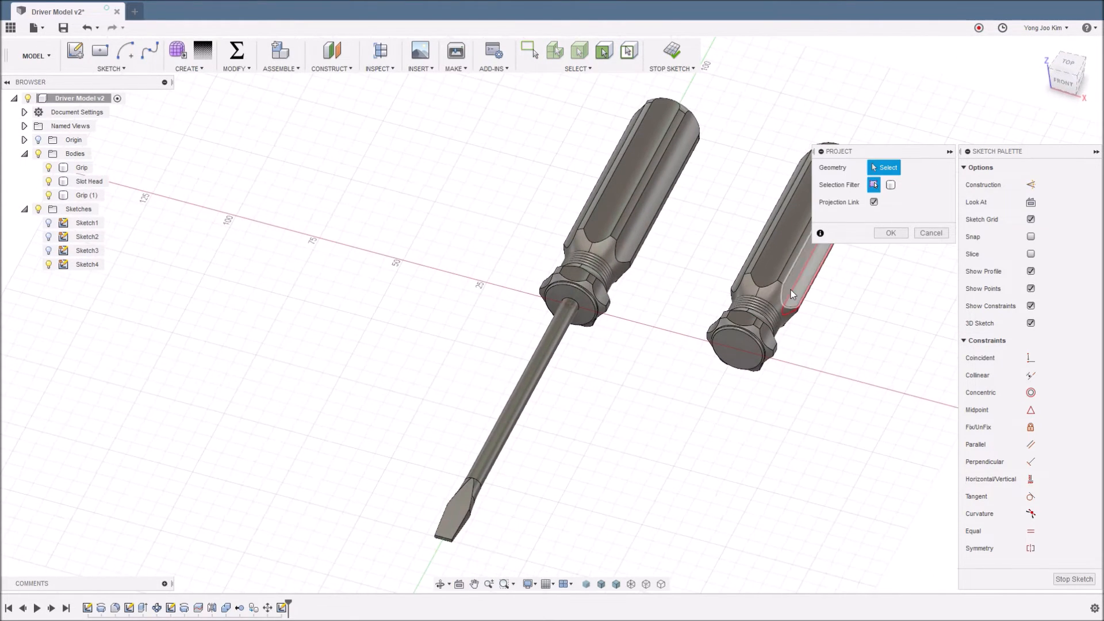
{"action": "left_click", "coordinate": [746, 347]}
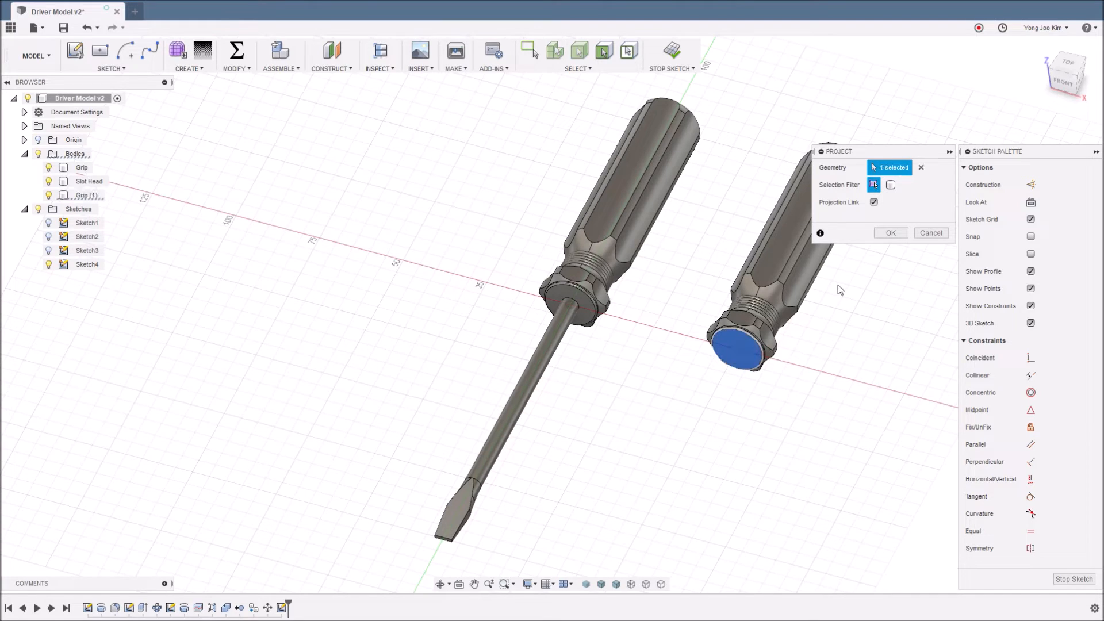
{"action": "left_click", "coordinate": [889, 232]}
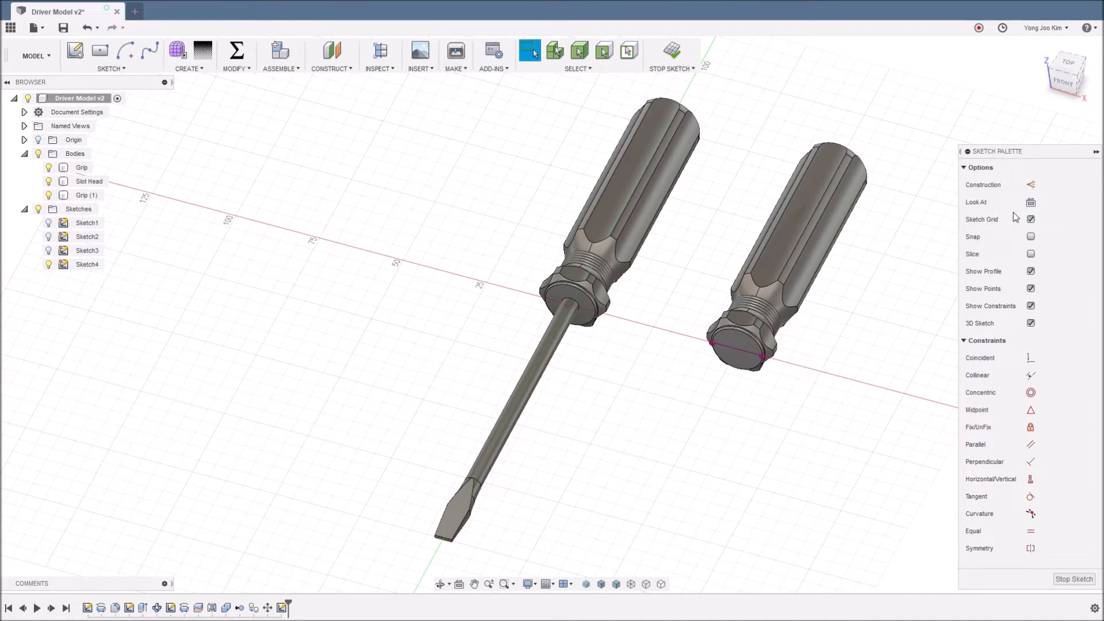
- Sketch a 100 mm by 2.6 mm rectangle in front of the copied grip, with its long side parallel to the grip's axis
{"action": "left_click", "coordinate": [1031, 202]}
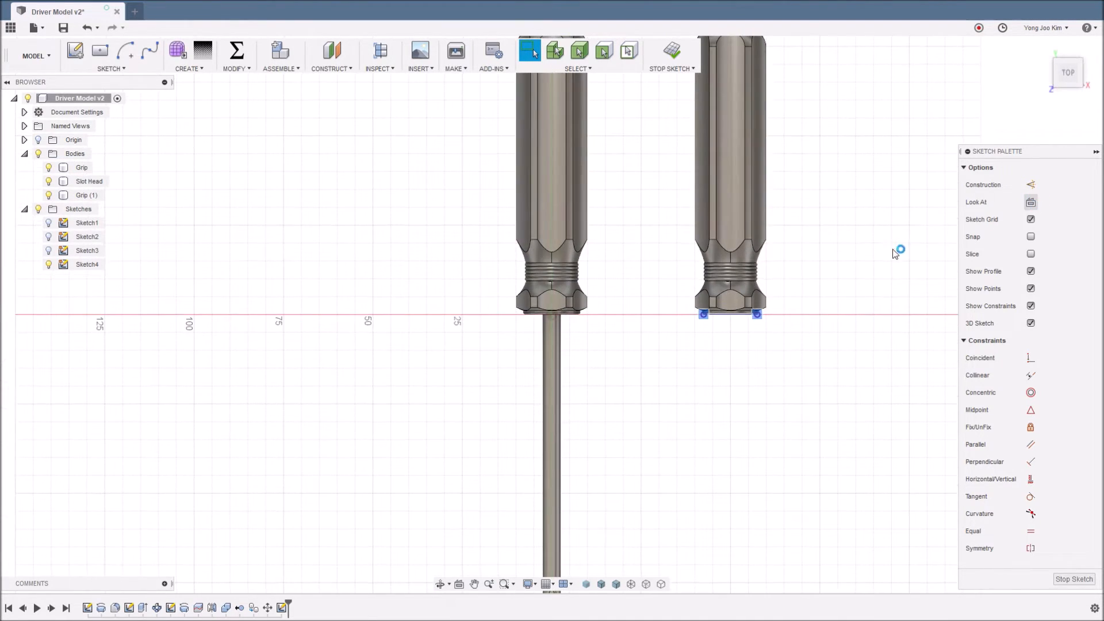
{"action": "mouse_move", "coordinate": [1092, 91]}
{"action": "left_click", "coordinate": [1098, 62]}
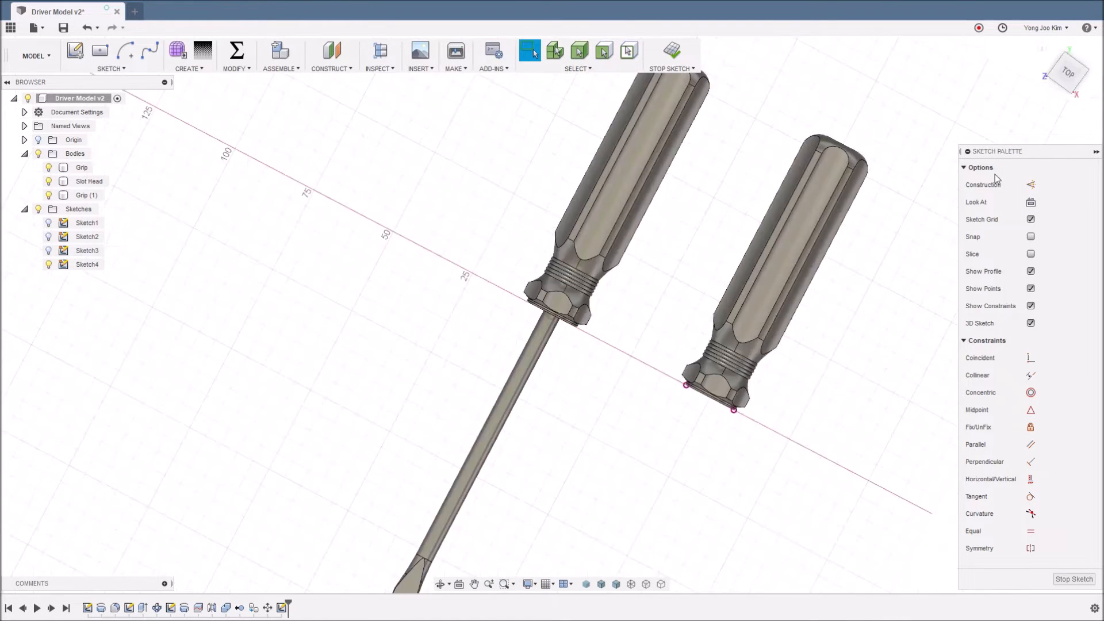
{"action": "mouse_move", "coordinate": [484, 454]}
{"action": "middle_mouse_down"}
{"action": "mouse_move", "coordinate": [485, 377]}
{"action": "mouse_move", "coordinate": [505, 318]}
{"action": "middle_mouse_up"}
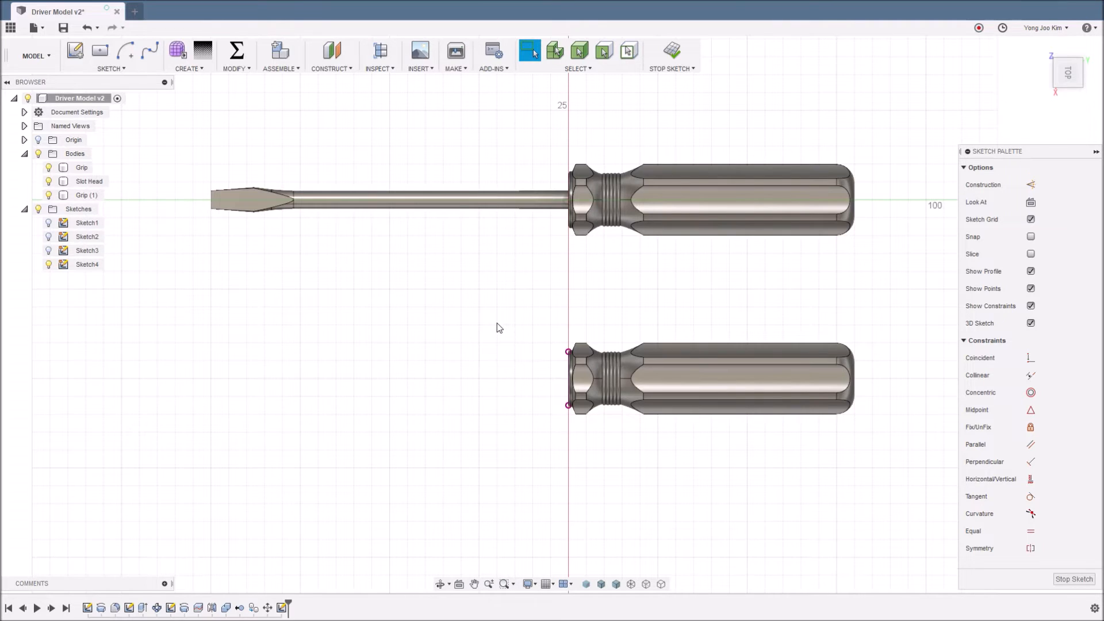
{"action": "key", "text": "r"}
{"action": "left_click", "coordinate": [189, 352]}
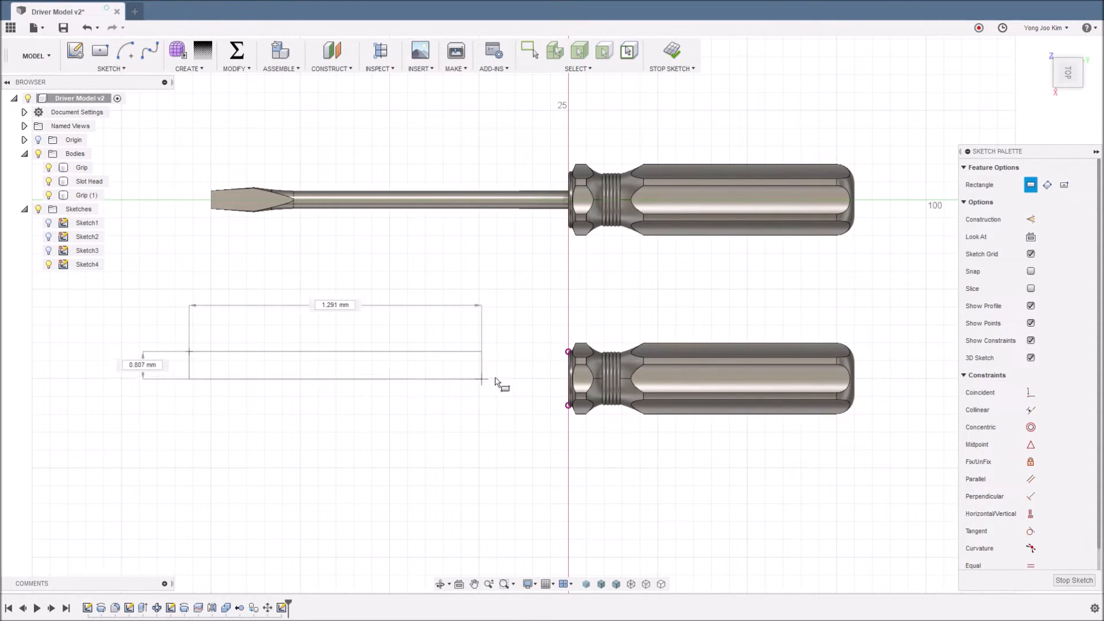
{"action": "type", "text": "2."}
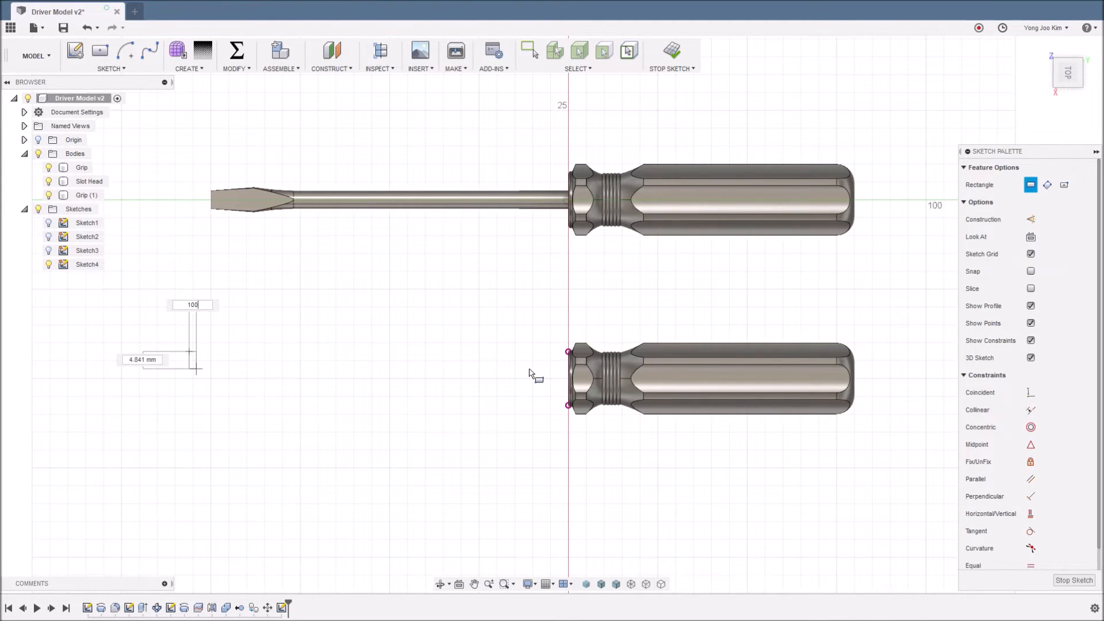
{"action": "key", "text": "Tab"}
{"action": "type", "text": "2.6"}
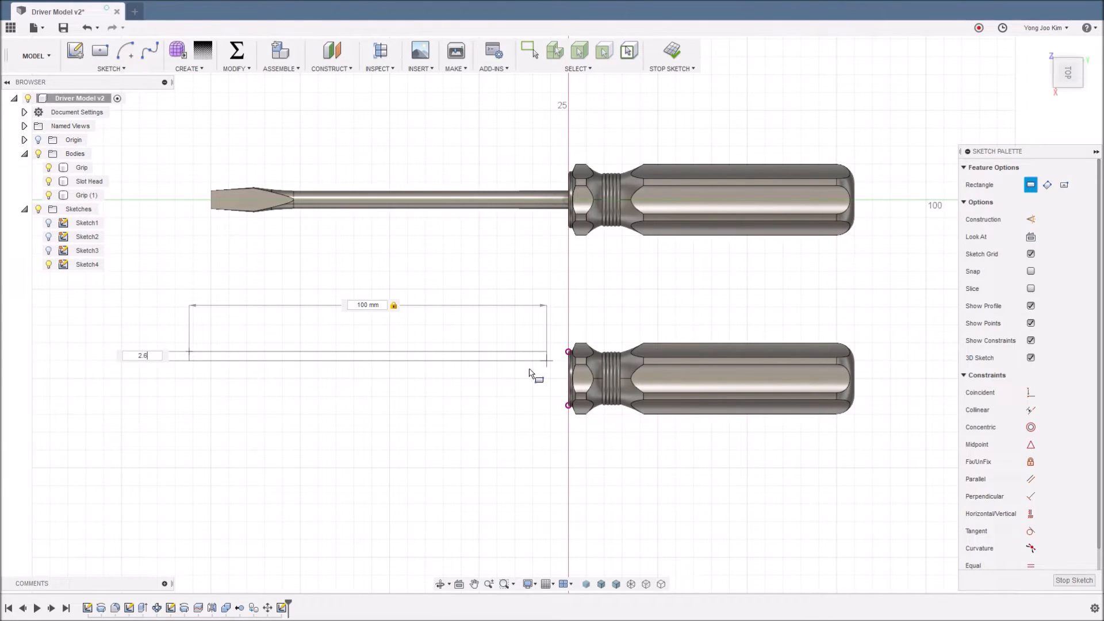
{"action": "key", "text": "Tab"}
{"action": "key", "text": "Return"}
- Constrain the rectangle's lower grip-side corner to the midpoint of the projected grip face line with a Midpoint constraint
{"action": "scroll", "coordinate": [529, 372], "scroll_direction": "up", "scroll_amount": 3}
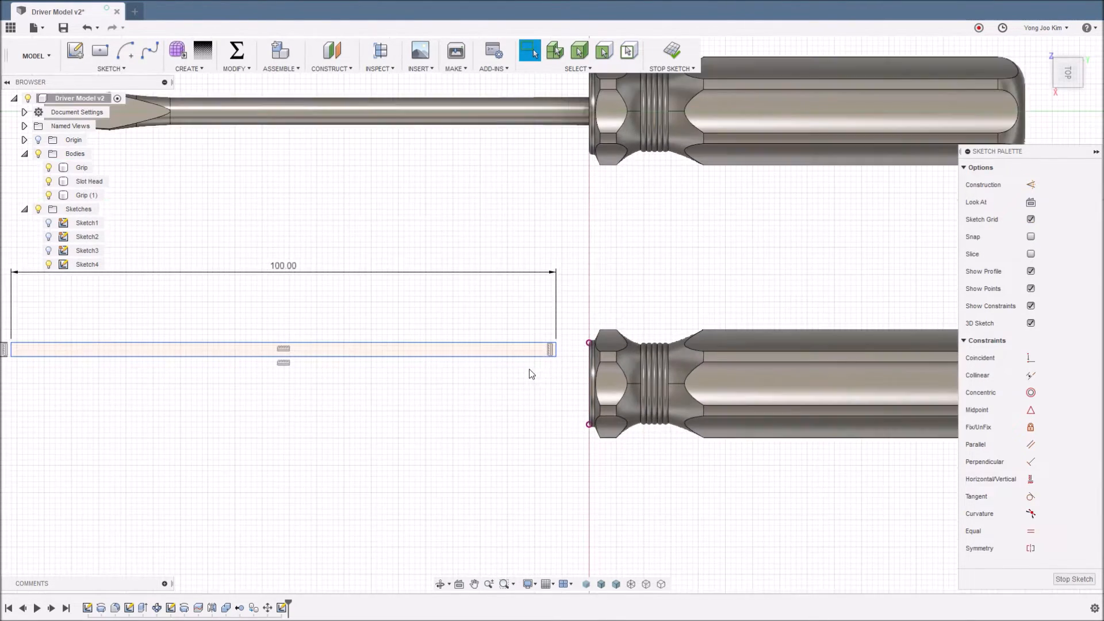
{"action": "left_click", "coordinate": [1031, 410]}
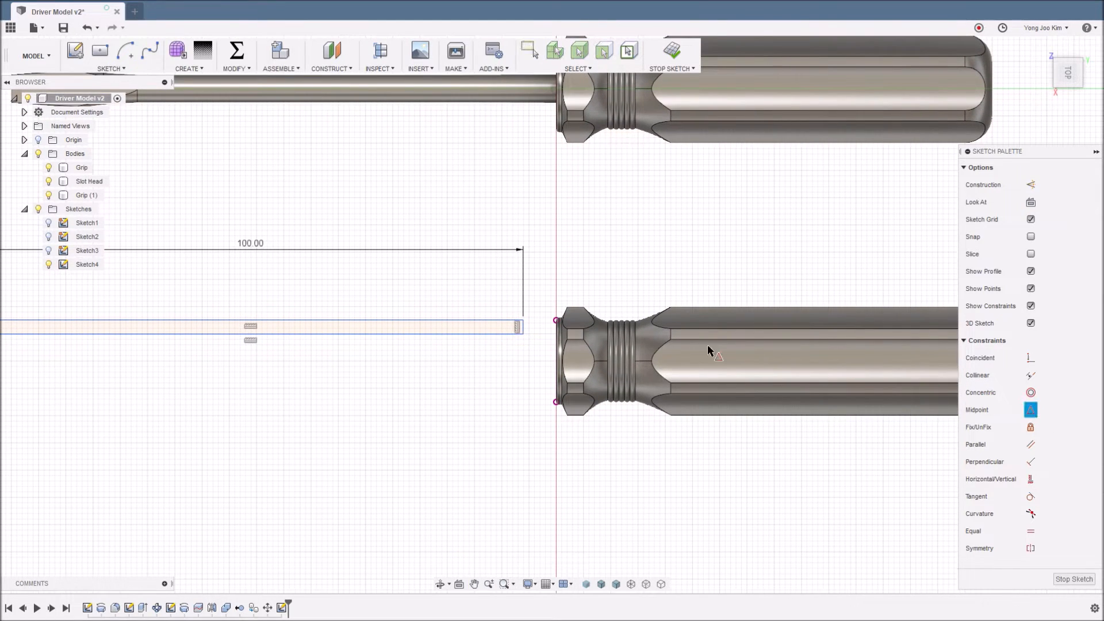
{"action": "left_click", "coordinate": [555, 362]}
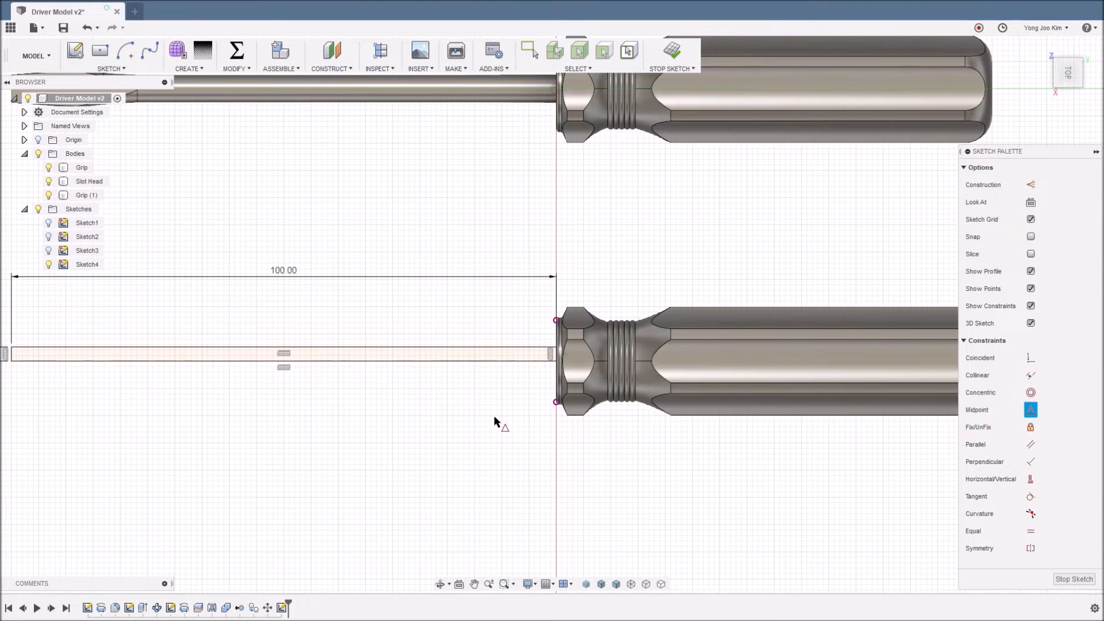
{"action": "key", "text": "Escape"}
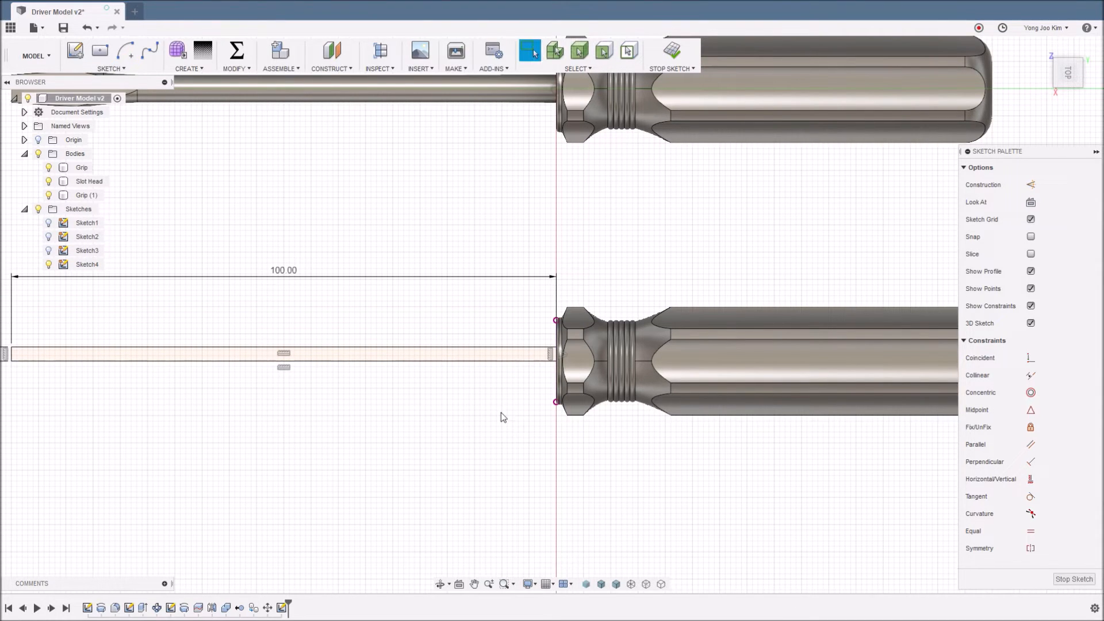
- Draw a slanted line about 3.1 mm long across the rectangle's tip, from its short end edge to its upper long edge
{"action": "scroll", "coordinate": [502, 413], "scroll_direction": "down", "scroll_amount": 2}
{"action": "middle_click_drag", "start_coordinate": [414, 414], "coordinate": [458, 382]}
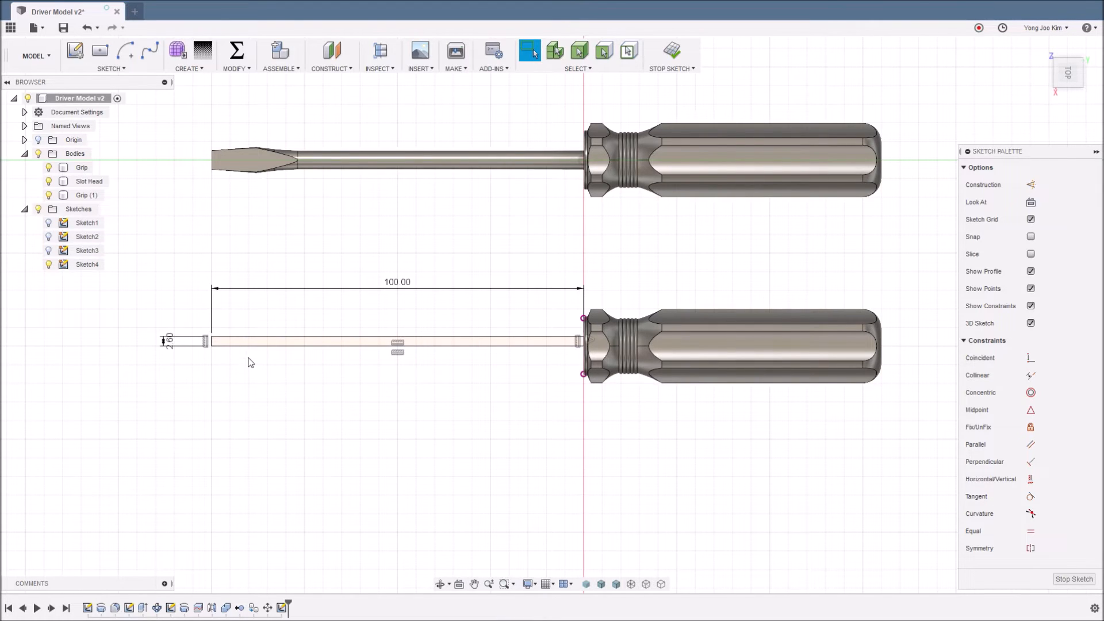
{"action": "scroll", "coordinate": [226, 363], "scroll_direction": "up", "scroll_amount": 2}
{"action": "mouse_move", "coordinate": [233, 378]}
{"action": "middle_mouse_down"}
{"action": "mouse_move", "coordinate": [446, 357]}
{"action": "mouse_move", "coordinate": [458, 360]}
{"action": "mouse_move", "coordinate": [459, 399]}
{"action": "middle_mouse_up"}
{"action": "scroll", "coordinate": [450, 340], "scroll_direction": "up", "scroll_amount": 2}
{"action": "scroll", "coordinate": [451, 340], "scroll_direction": "up", "scroll_amount": 2}
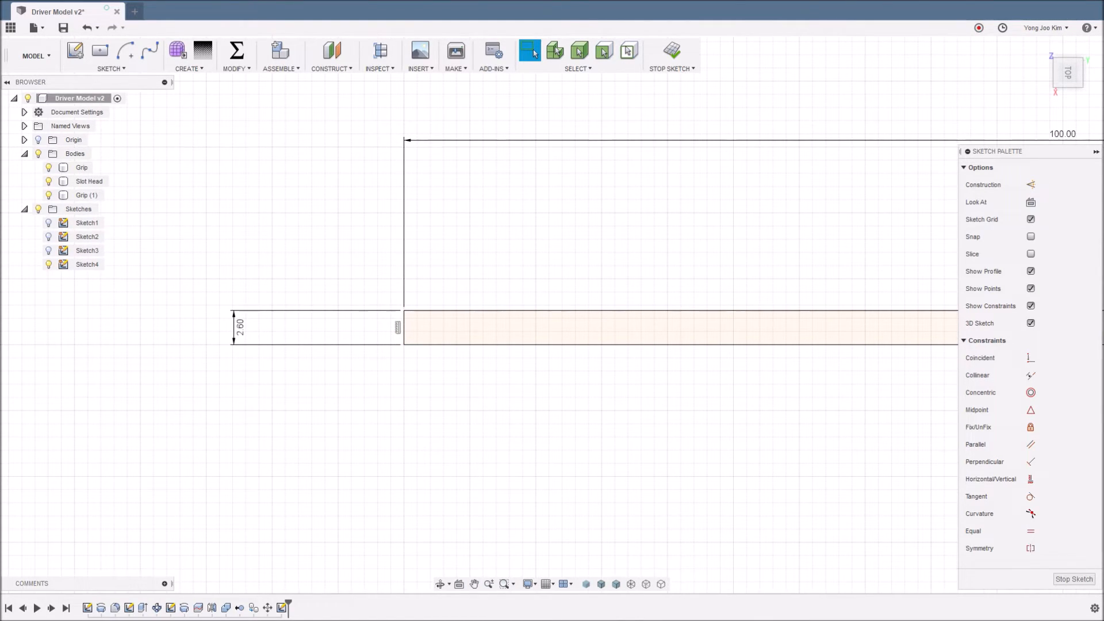
{"action": "scroll", "coordinate": [292, 474], "scroll_direction": "up", "scroll_amount": 3}
{"action": "scroll", "coordinate": [292, 475], "scroll_direction": "up", "scroll_amount": 2}
{"action": "scroll", "coordinate": [447, 377], "scroll_direction": "up", "scroll_amount": 2}
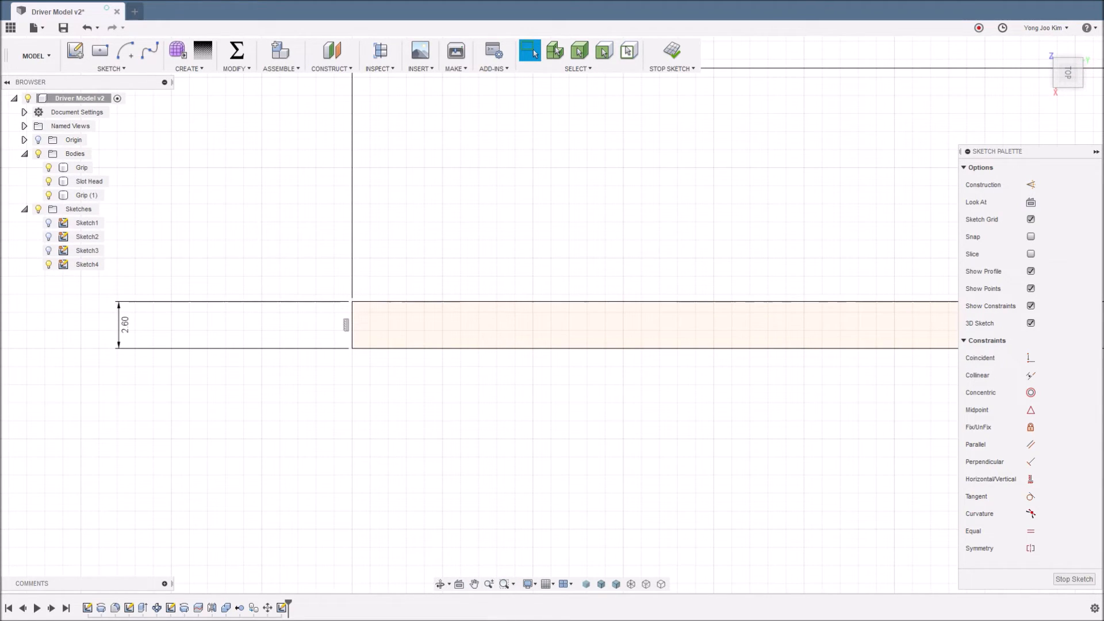
{"action": "left_click", "coordinate": [284, 177]}
{"action": "key", "text": "l"}
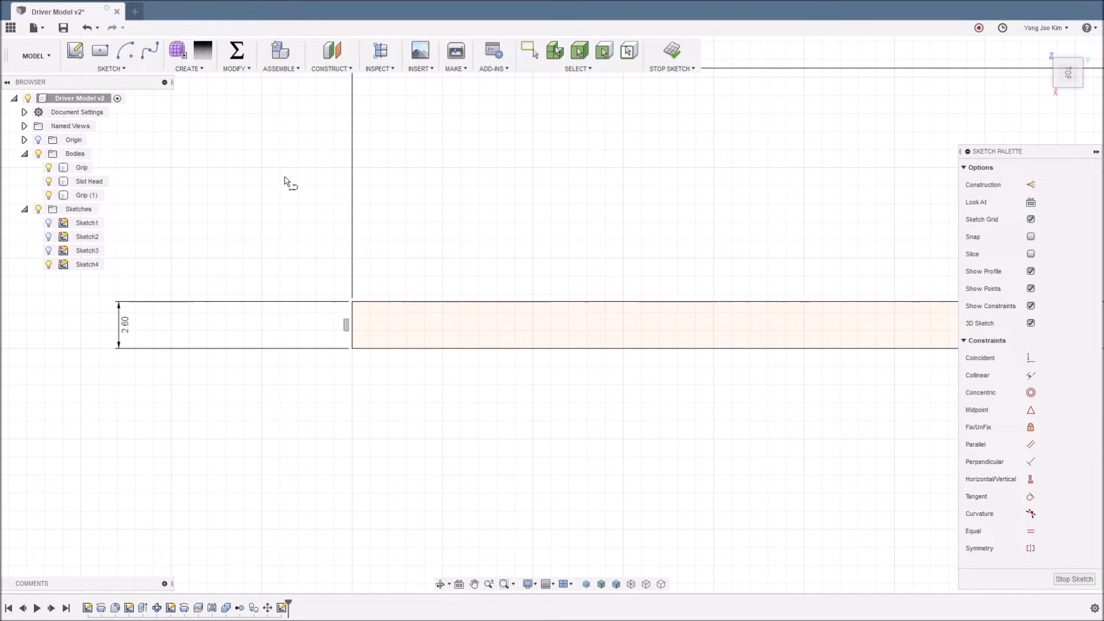
{"action": "left_click", "coordinate": [352, 325]}
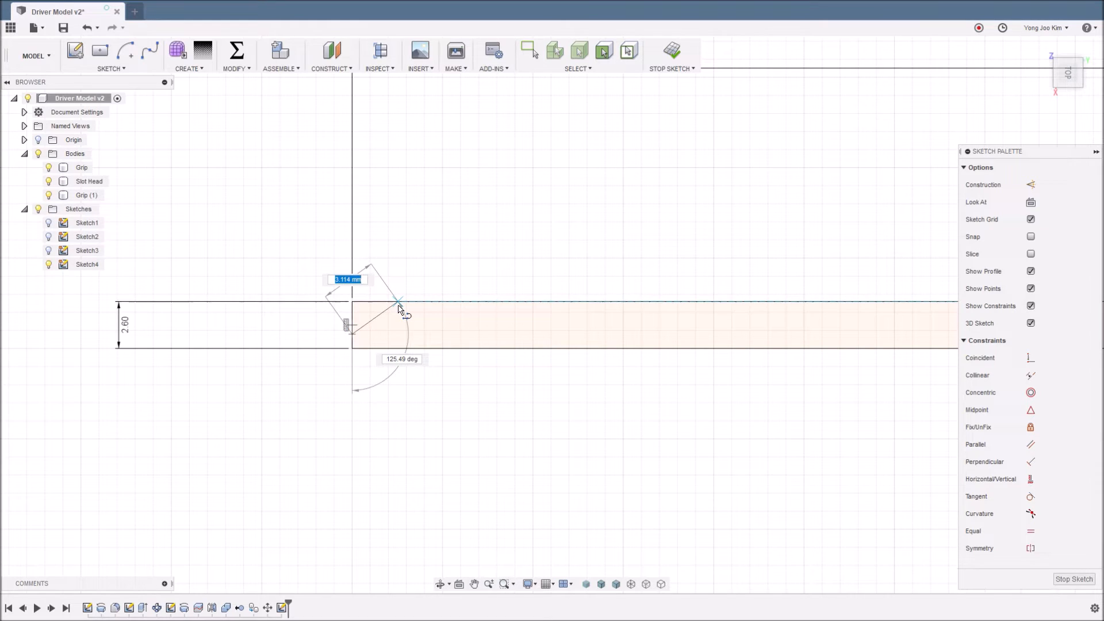
{"action": "double_click", "coordinate": [398, 305]}
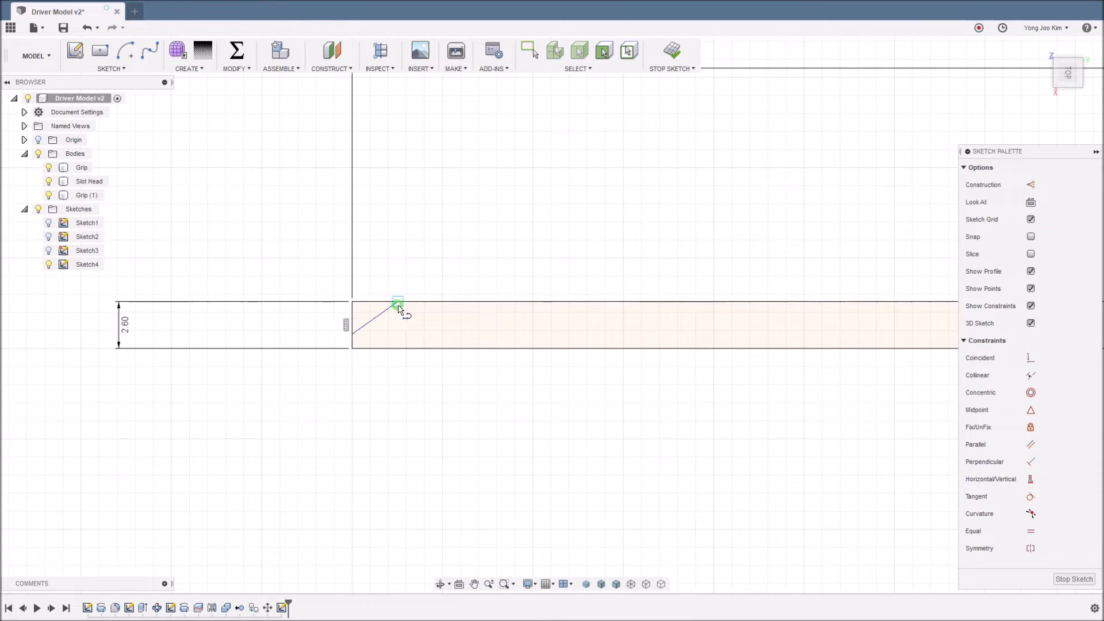
- Draw a three-point spline below the slanted line, curving from the rectangle's short tip edge up to its upper long edge
{"action": "left_click", "coordinate": [150, 50]}
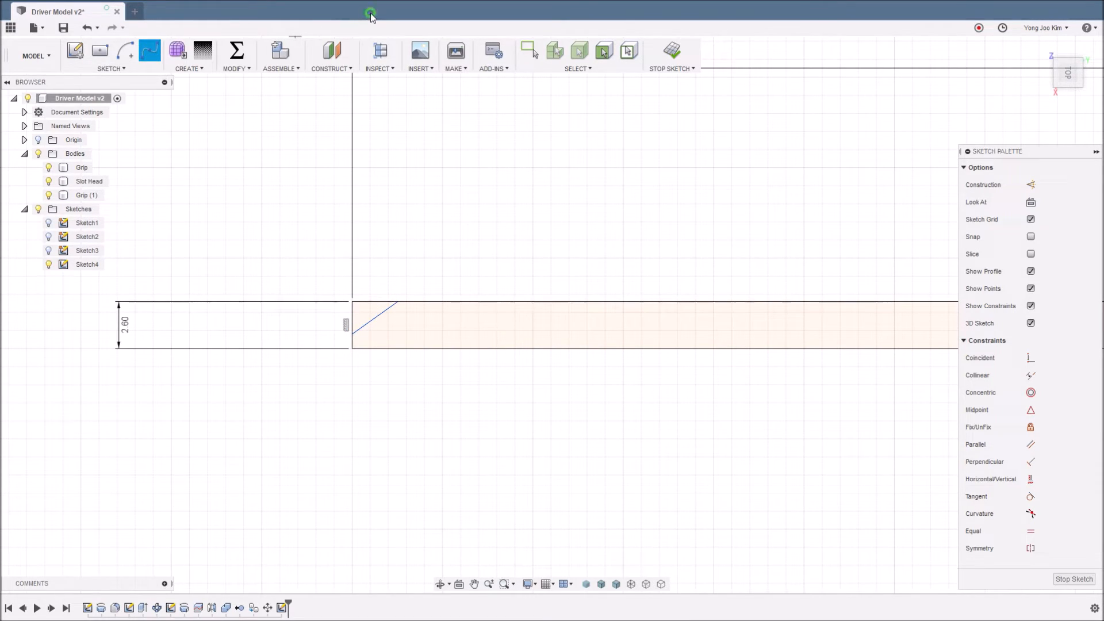
{"action": "scroll", "coordinate": [360, 345], "scroll_direction": "up", "scroll_amount": 3}
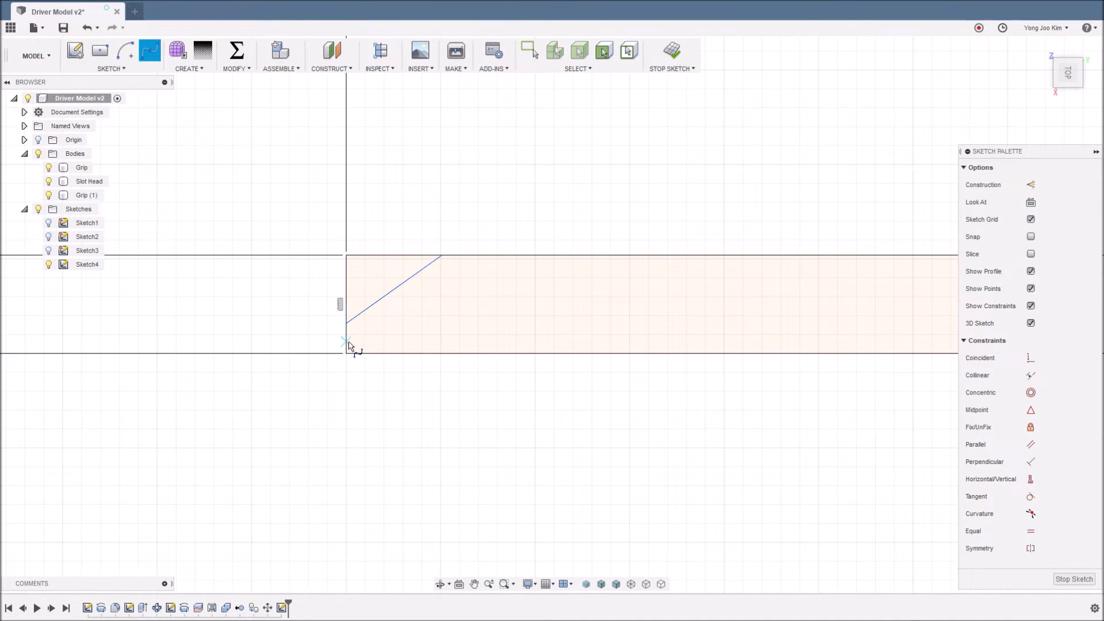
{"action": "left_click", "coordinate": [347, 342]}
{"action": "left_click", "coordinate": [493, 327]}
{"action": "left_click", "coordinate": [595, 255]}
{"action": "key", "text": "Return"}
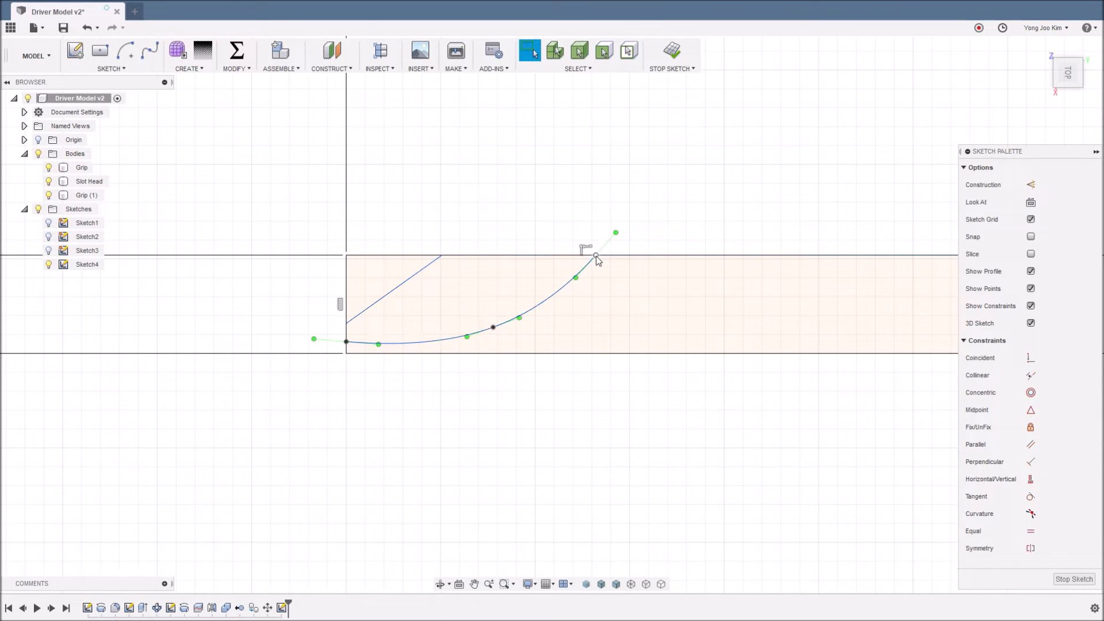
{"action": "left_click", "coordinate": [519, 216]}
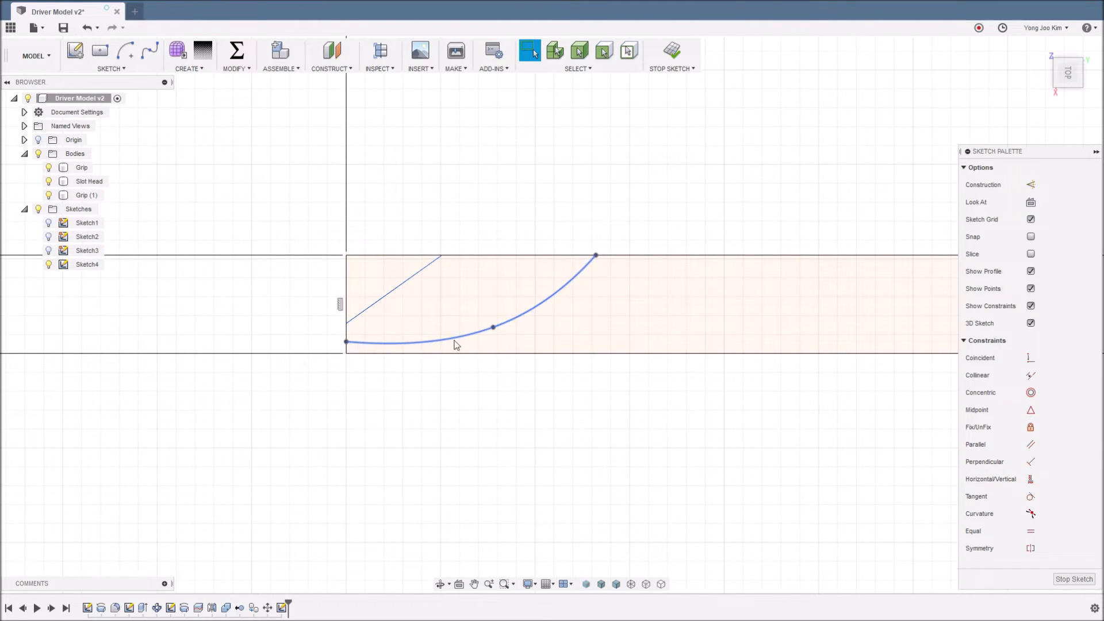
{"action": "left_click", "coordinate": [422, 209]}
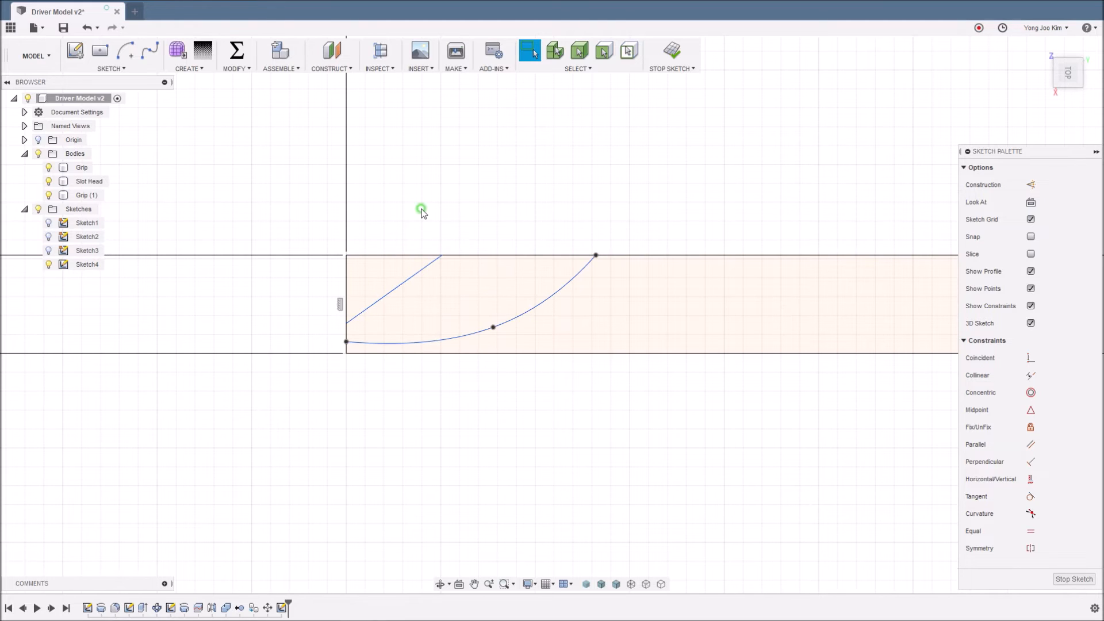
- Dimension the spline's start point 0.4 mm above the rectangle's lower tip corner
{"action": "key", "text": "d"}
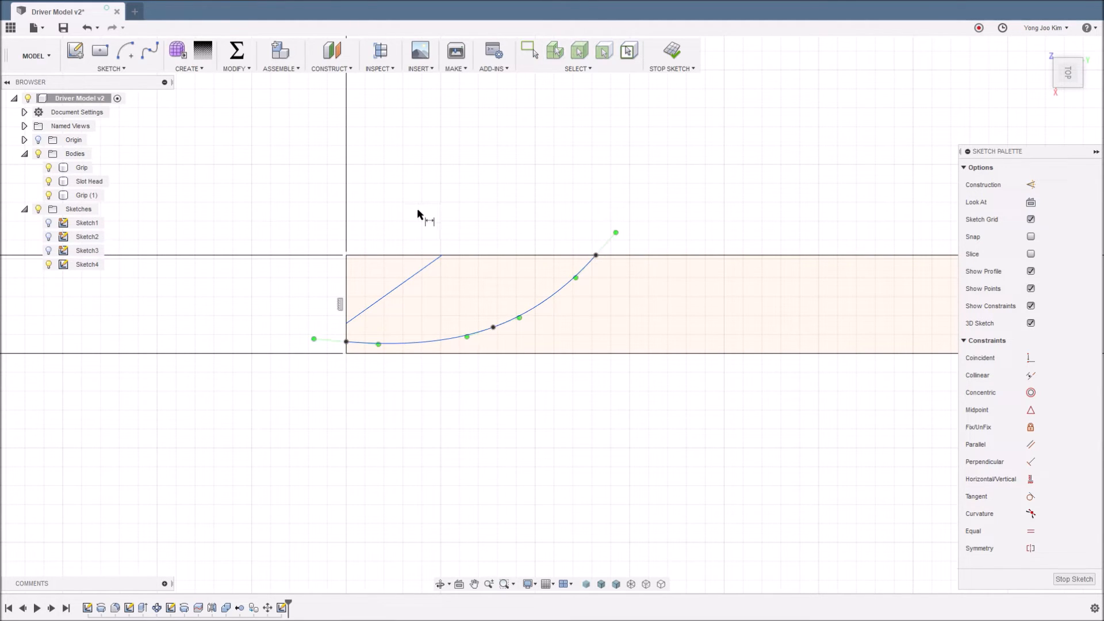
{"action": "left_click", "coordinate": [347, 342]}
{"action": "left_click", "coordinate": [347, 354]}
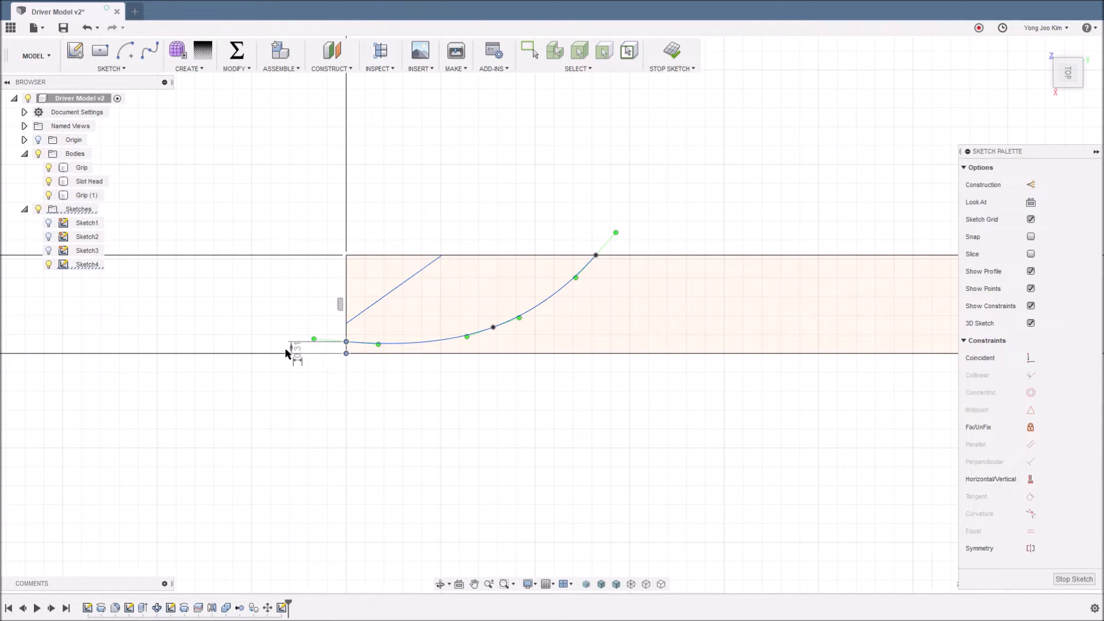
{"action": "left_click", "coordinate": [281, 356]}
{"action": "type", "text": "0.4"}
{"action": "key", "text": "Return"}
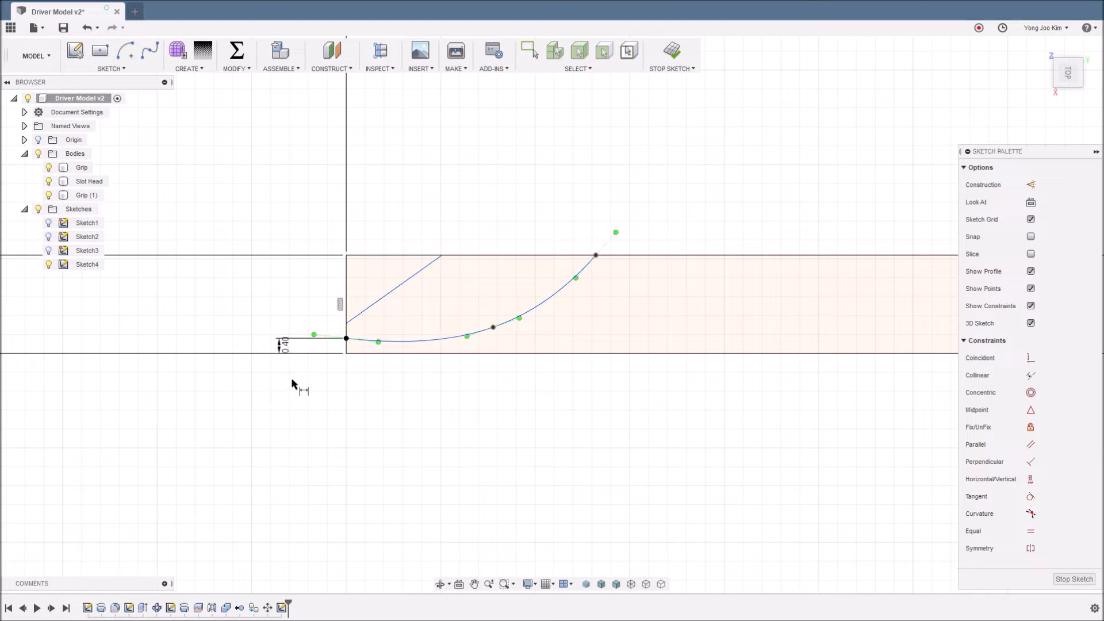
- Dimension the slanted line's start point 1 mm above the rectangle's lower tip corner
{"action": "left_click", "coordinate": [346, 353]}
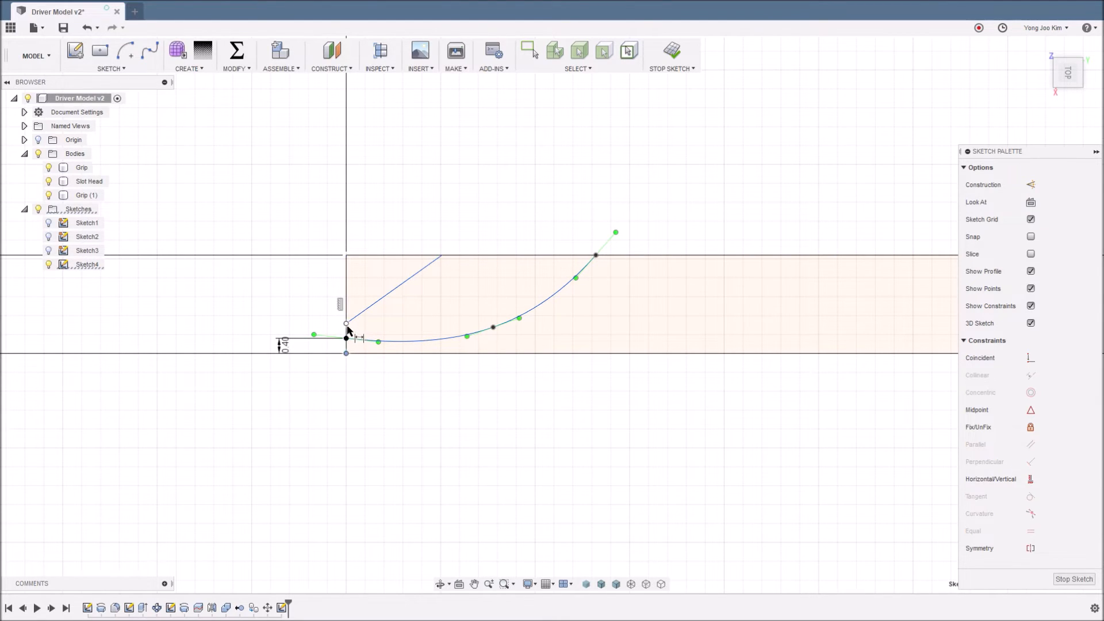
{"action": "left_click", "coordinate": [346, 324]}
{"action": "left_click", "coordinate": [240, 324]}
{"action": "type", "text": "1"}
{"action": "key", "text": "Return"}
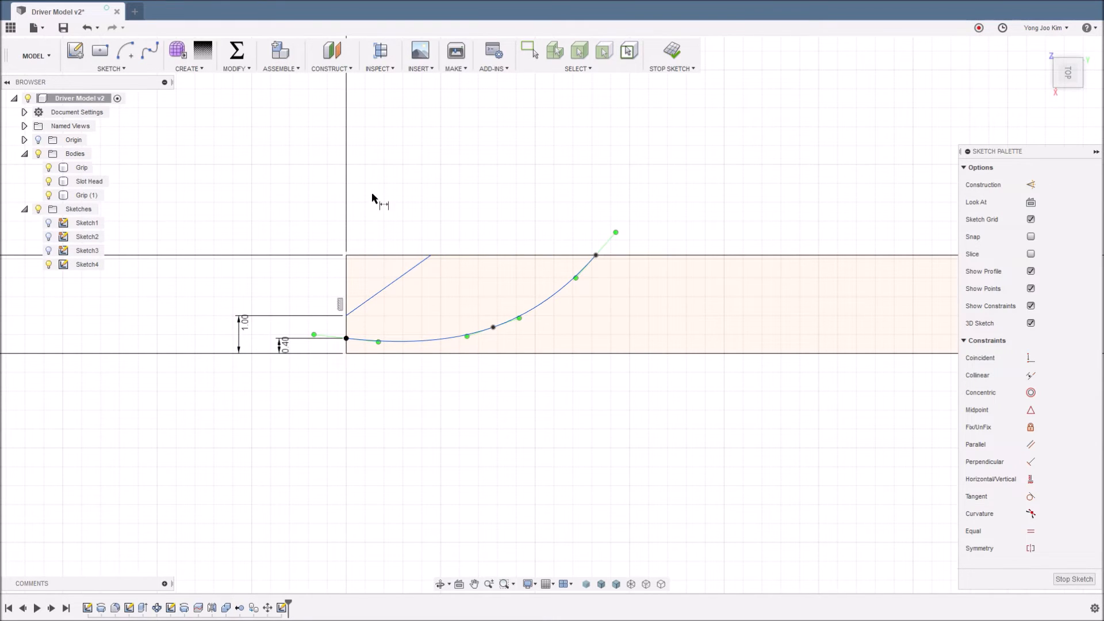
- Dimension the slanted line's end on the rectangle's upper edge 3 mm from the tip corner
{"action": "left_click", "coordinate": [346, 255]}
{"action": "left_click", "coordinate": [431, 254]}
{"action": "left_click", "coordinate": [391, 206]}
{"action": "type", "text": "3"}
{"action": "key", "text": "Return"}
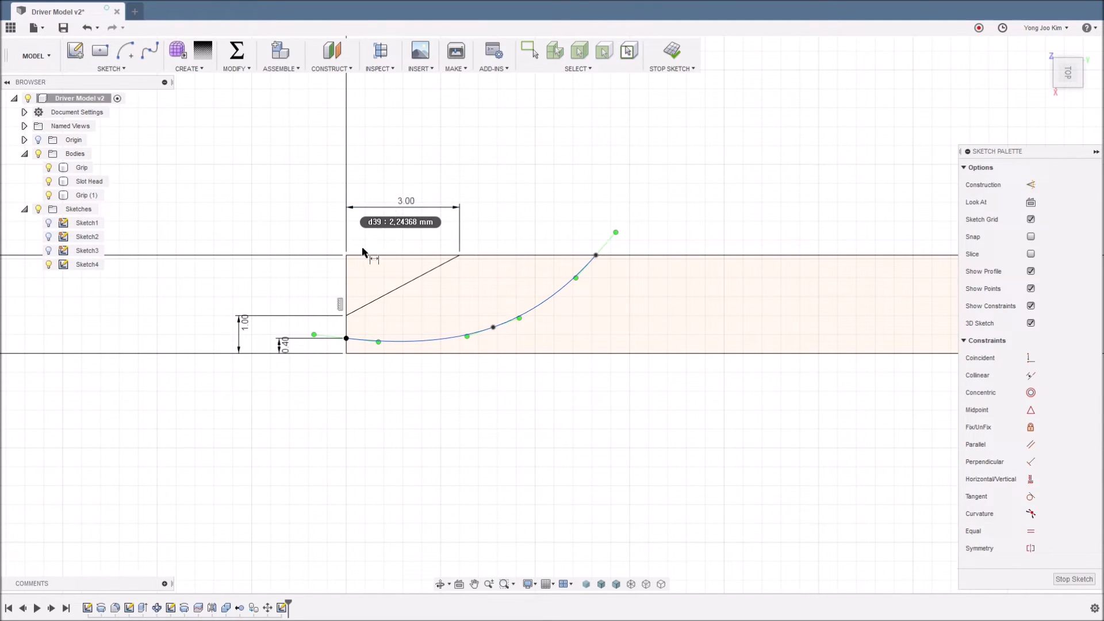
- Dimension the spline's end on the rectangle's upper edge 10 mm from the tip corner
{"action": "left_click", "coordinate": [347, 255]}
{"action": "left_click", "coordinate": [596, 253]}
{"action": "left_click", "coordinate": [477, 164]}
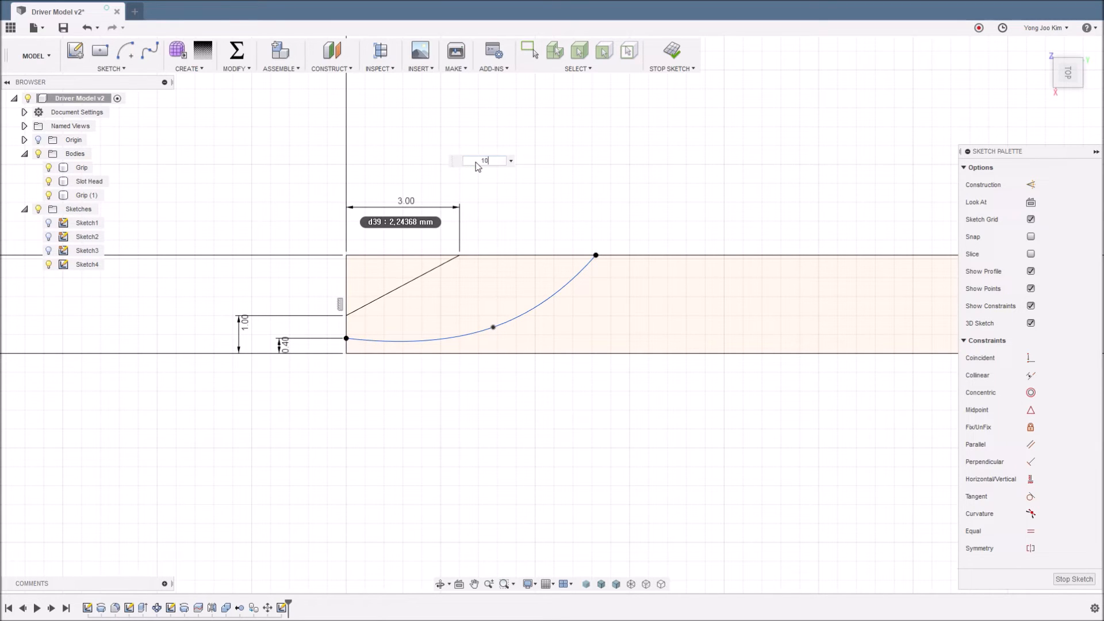
{"action": "key", "text": "Return"}
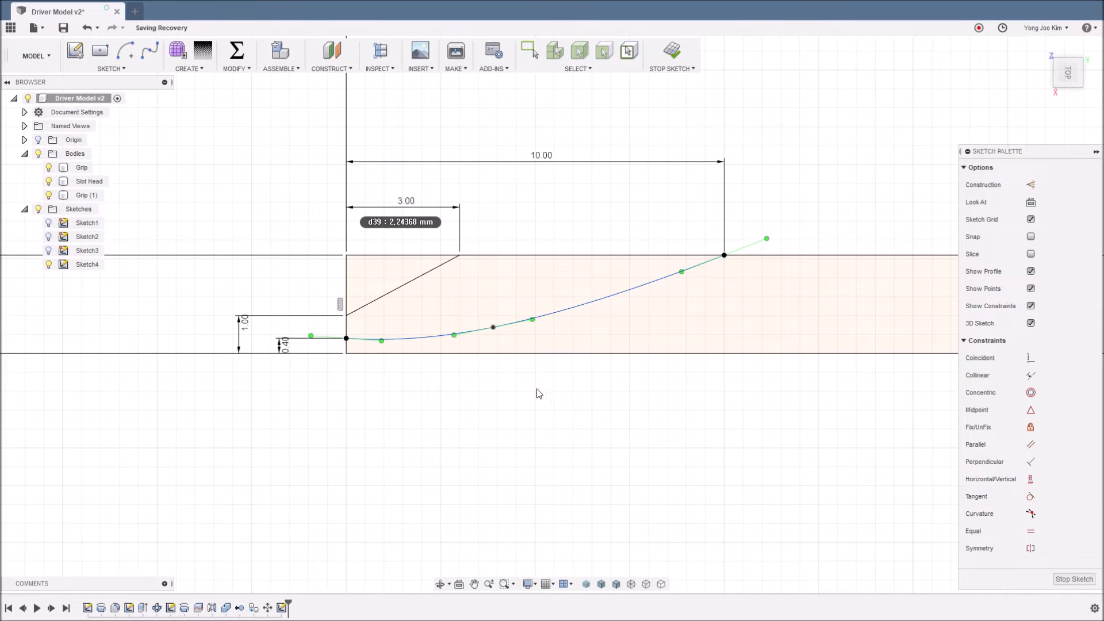
{"action": "key", "text": "Escape"}
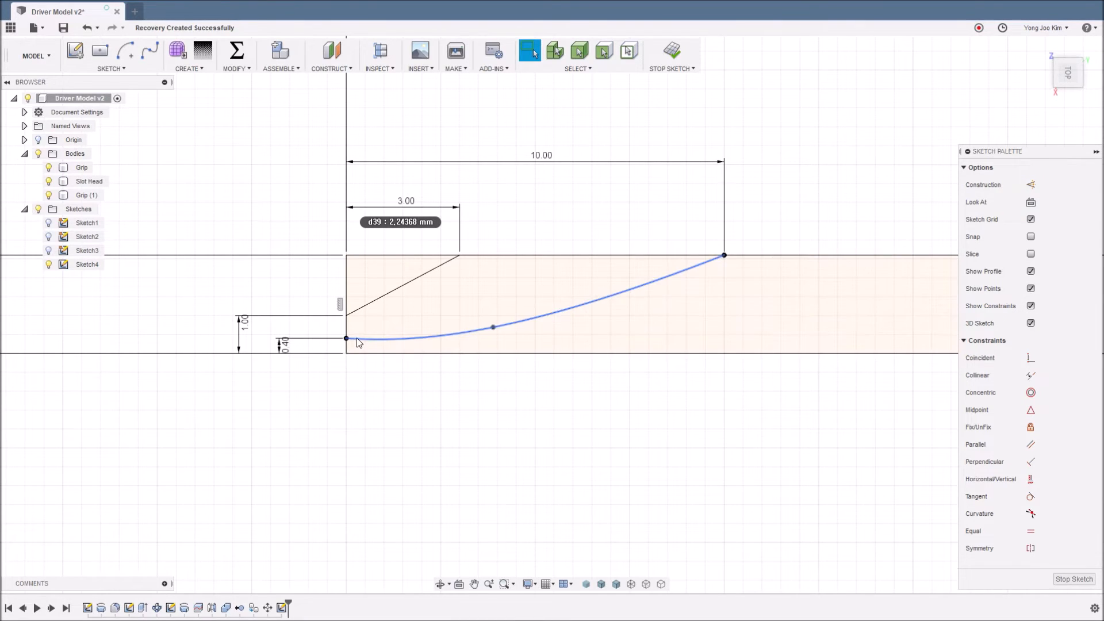
- Move the spline's middle point toward its upper end to flatten the curve near the tip, and finish the sketch
{"action": "left_click", "coordinate": [492, 328]}
{"action": "left_click_drag", "start_coordinate": [495, 328], "coordinate": [631, 314]}
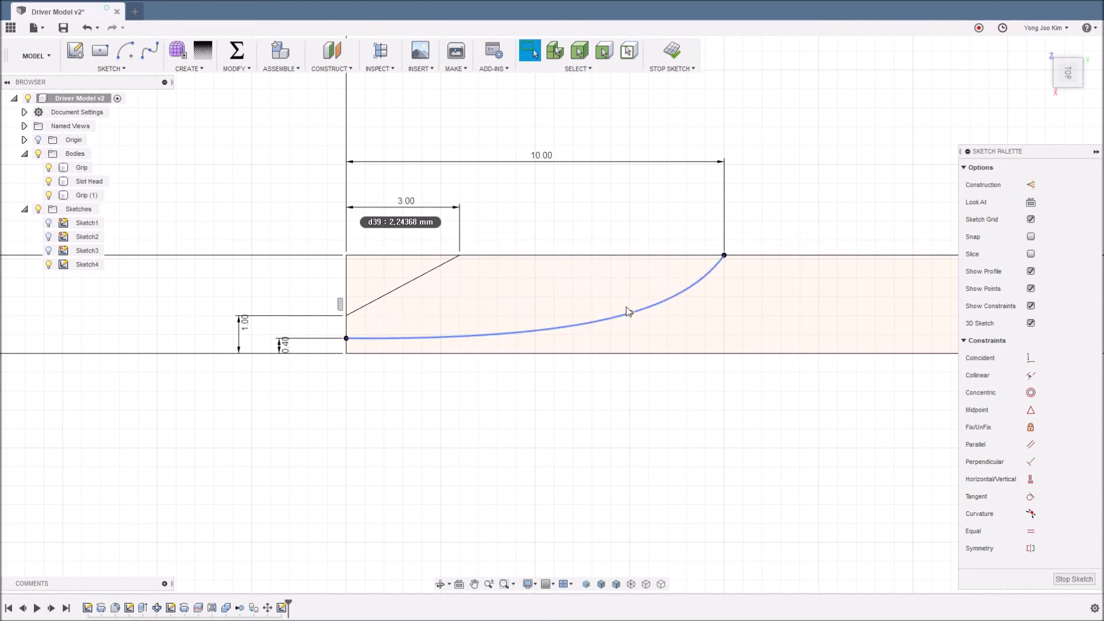
{"action": "scroll", "coordinate": [621, 390], "scroll_direction": "down", "scroll_amount": 3}
{"action": "scroll", "coordinate": [638, 422], "scroll_direction": "down", "scroll_amount": 3}
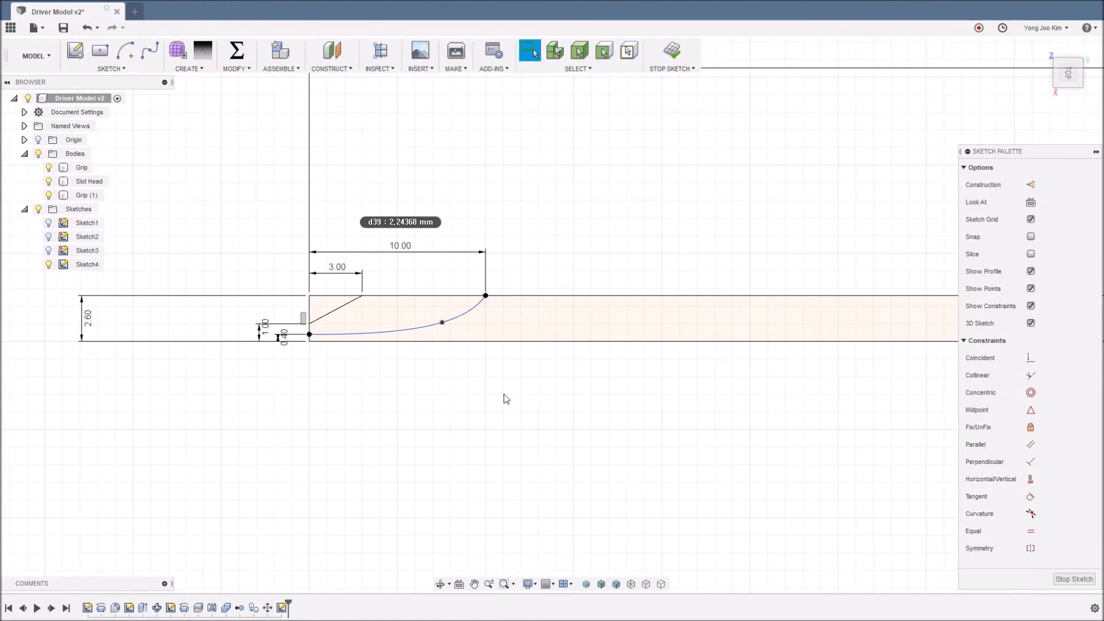
{"action": "left_click", "coordinate": [674, 53]}
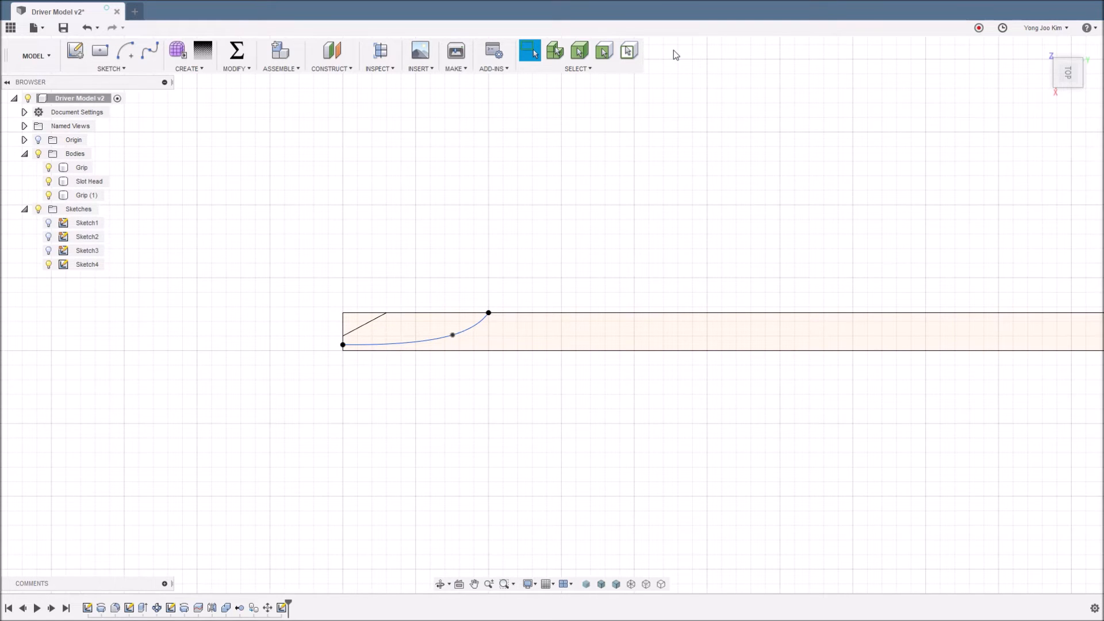
- Revolve the shaft's two profiles, leaving out the tip corner, a full turn about the shaft centreline as a new body
{"action": "left_click", "coordinate": [1043, 51]}
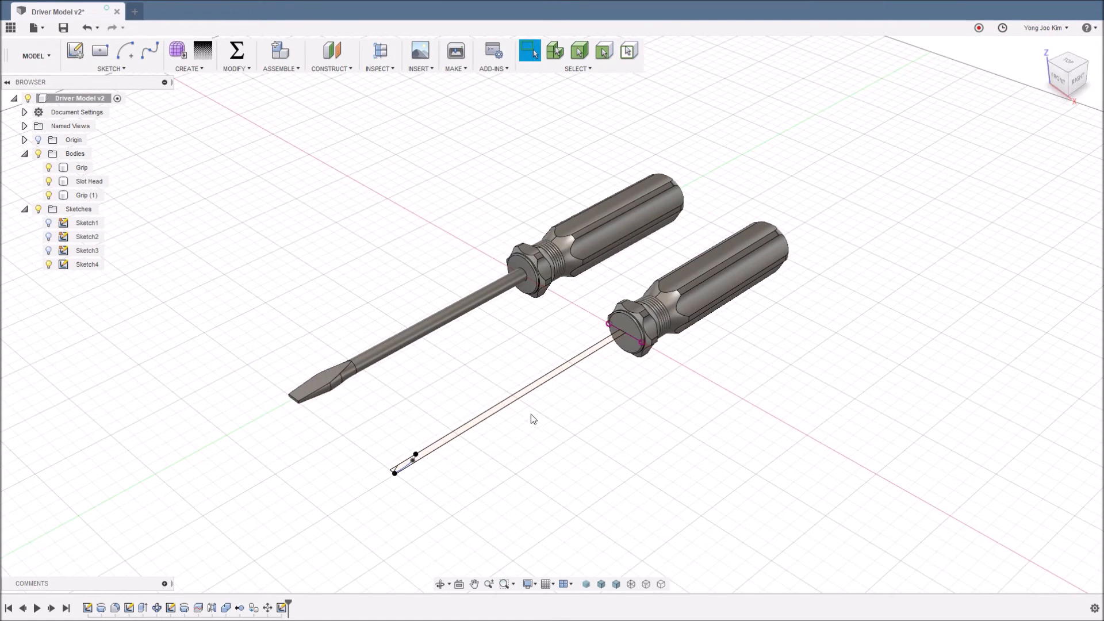
{"action": "scroll", "coordinate": [530, 418], "scroll_direction": "up", "scroll_amount": 3}
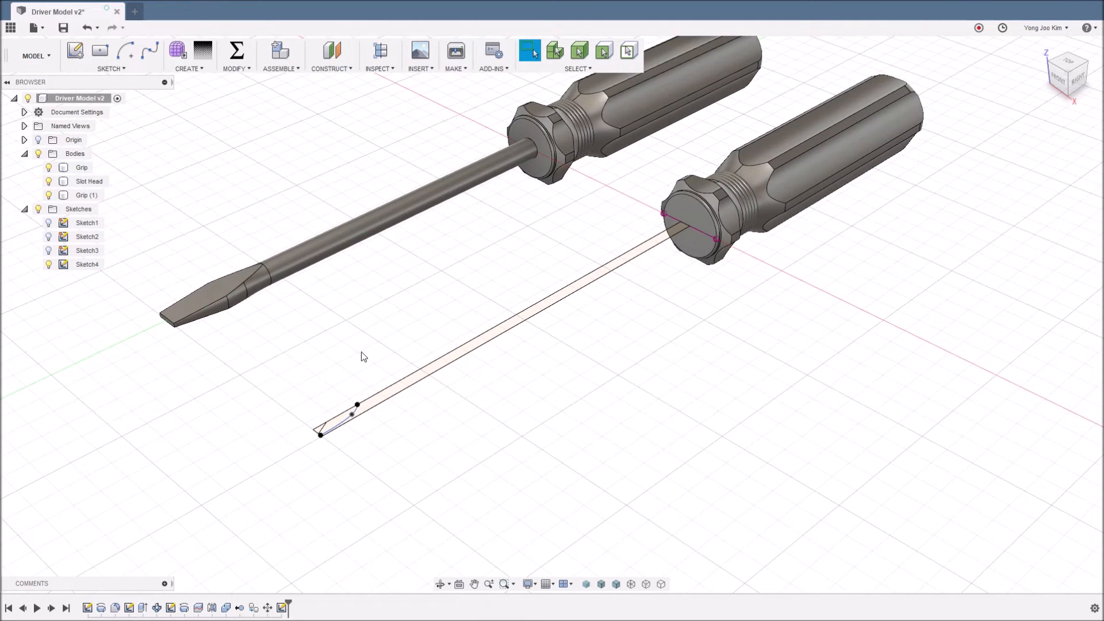
{"action": "left_click", "coordinate": [198, 69]}
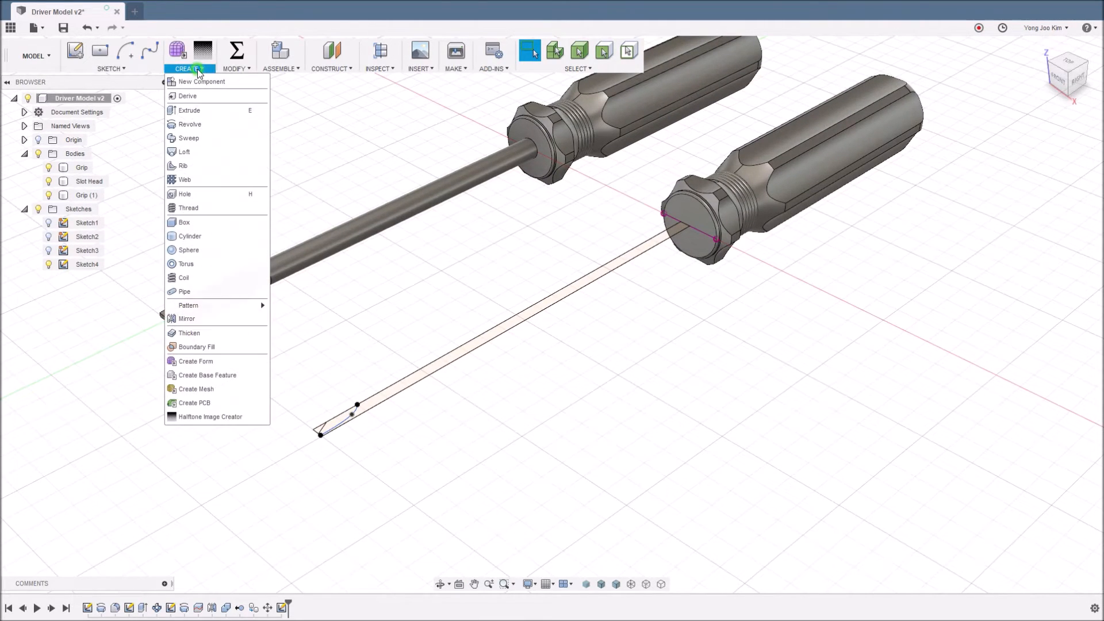
{"action": "left_click", "coordinate": [220, 126]}
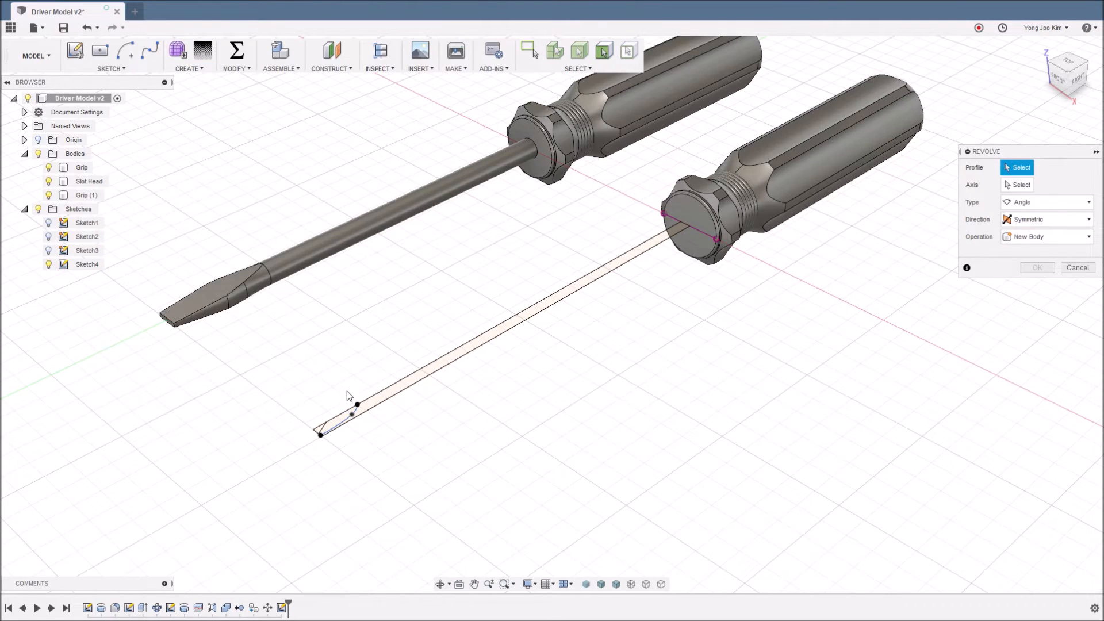
{"action": "left_click", "coordinate": [366, 400]}
{"action": "left_click", "coordinate": [344, 419]}
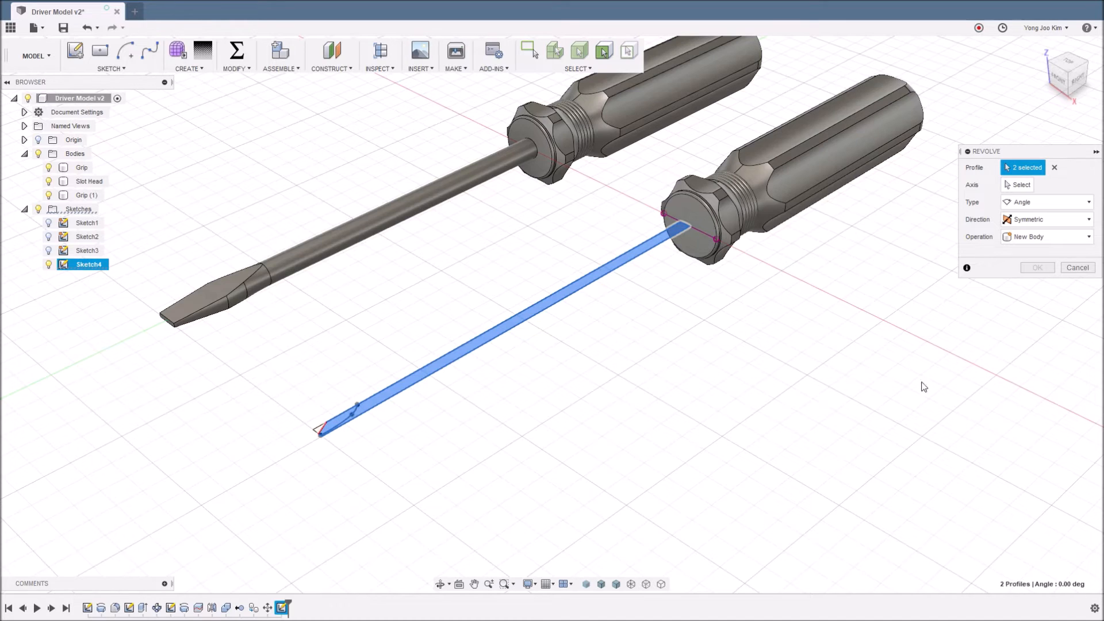
{"action": "left_click", "coordinate": [1030, 187]}
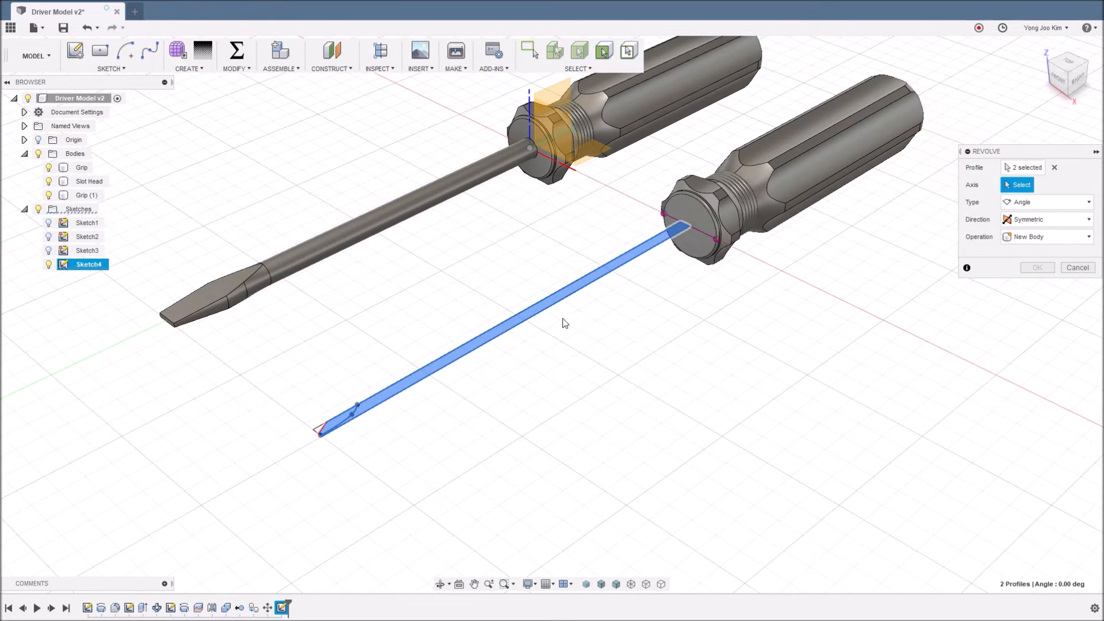
{"action": "left_click", "coordinate": [528, 319]}
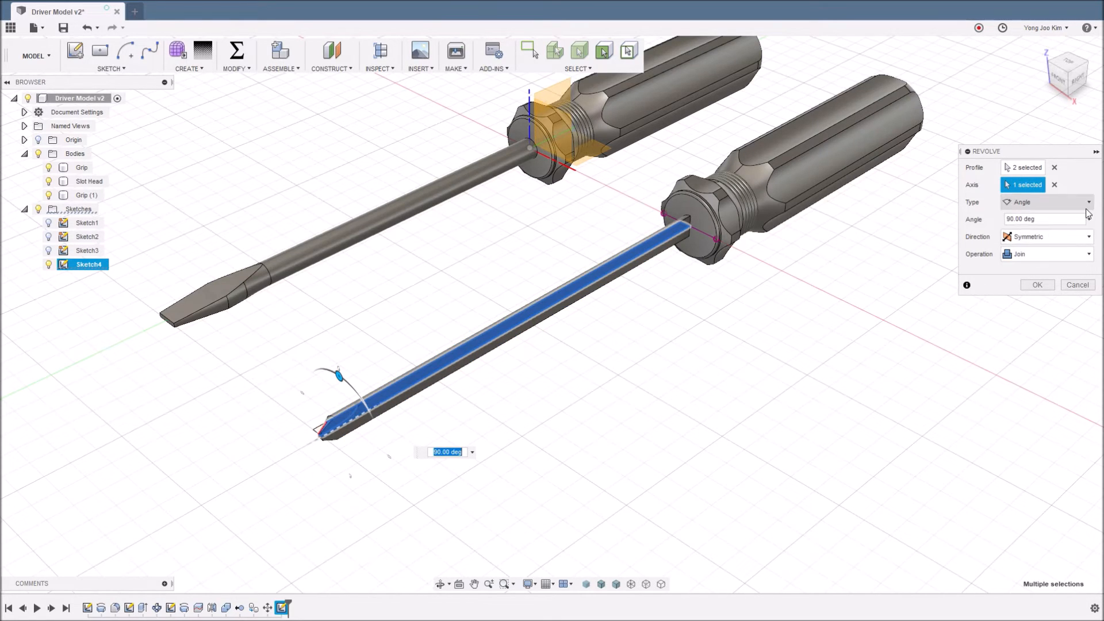
{"action": "left_click", "coordinate": [1052, 203]}
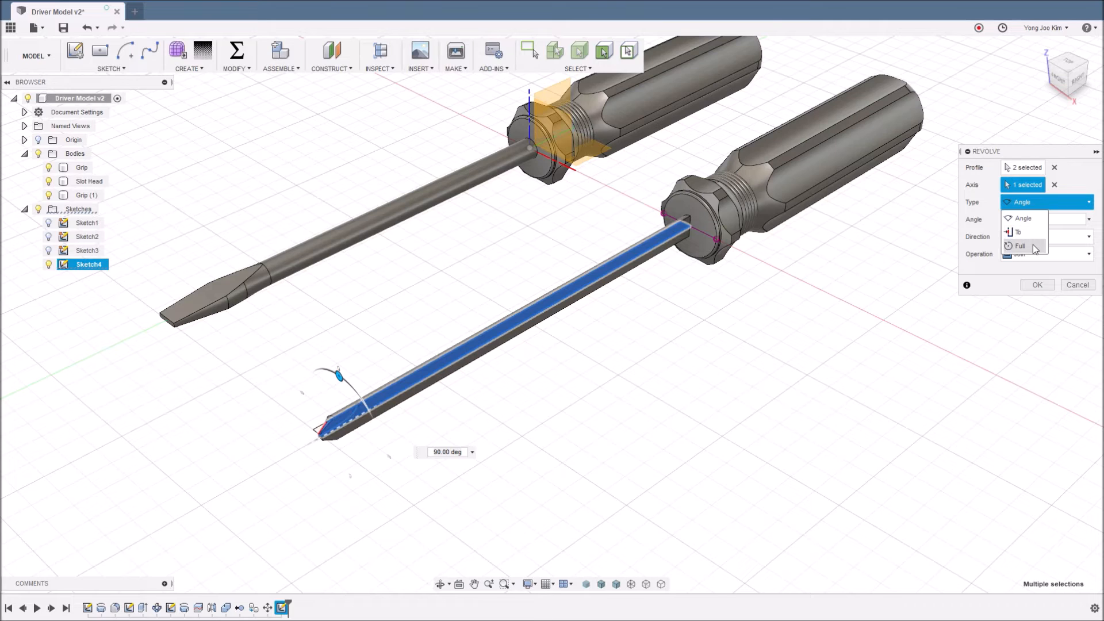
{"action": "left_click", "coordinate": [1020, 246]}
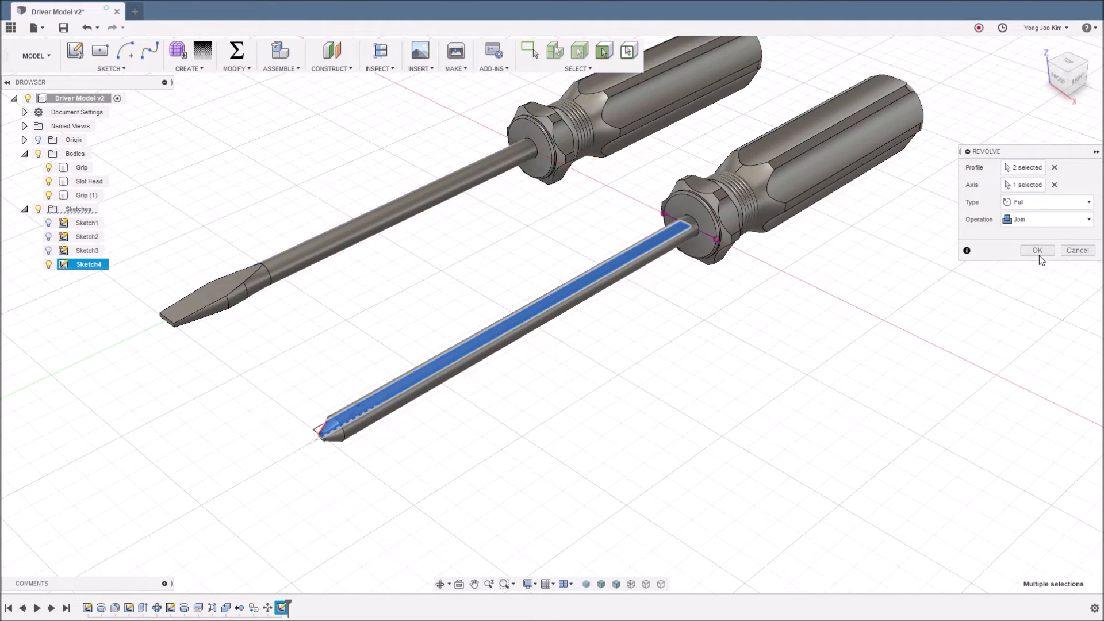
{"action": "left_click", "coordinate": [1074, 220]}
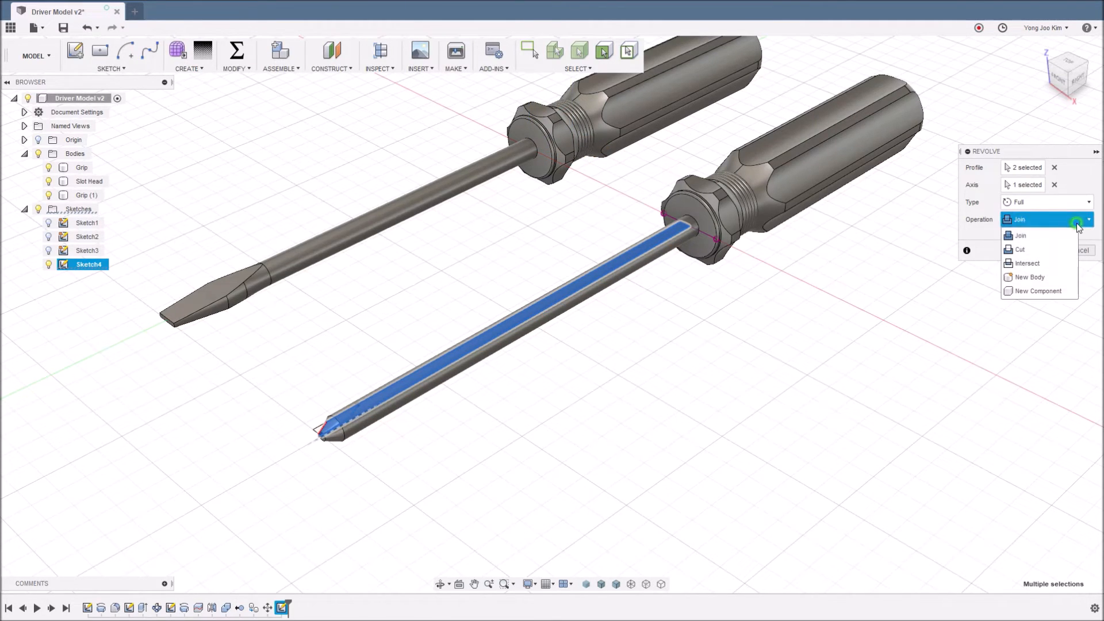
{"action": "left_click", "coordinate": [1045, 276]}
{"action": "left_click", "coordinate": [1037, 254]}
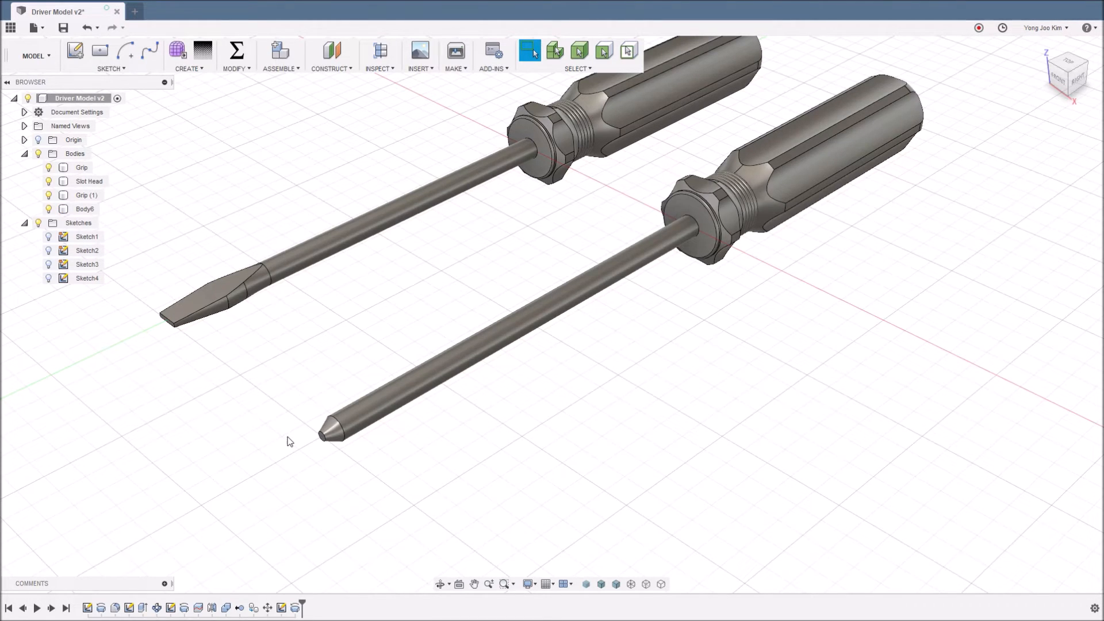
- Show Sketch4 again and start a new sketch on the flat end face of the second shaft's tip
{"action": "scroll", "coordinate": [287, 441], "scroll_direction": "up", "scroll_amount": 3}
{"action": "left_click", "coordinate": [49, 278]}
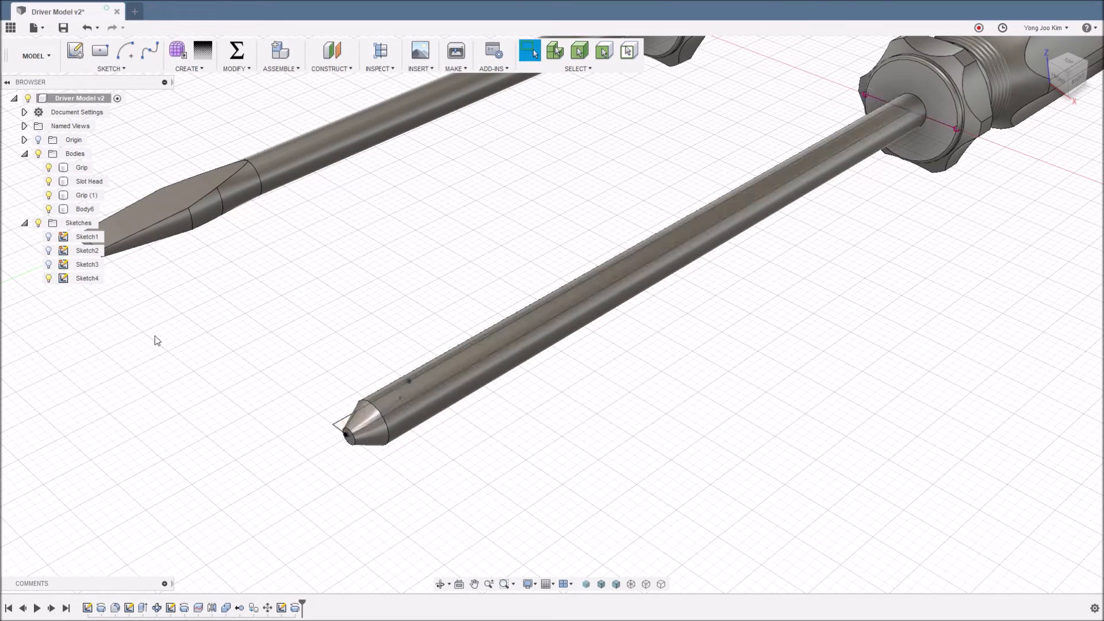
{"action": "middle_click_drag", "start_coordinate": [419, 446], "coordinate": [367, 368], "text": "shift"}
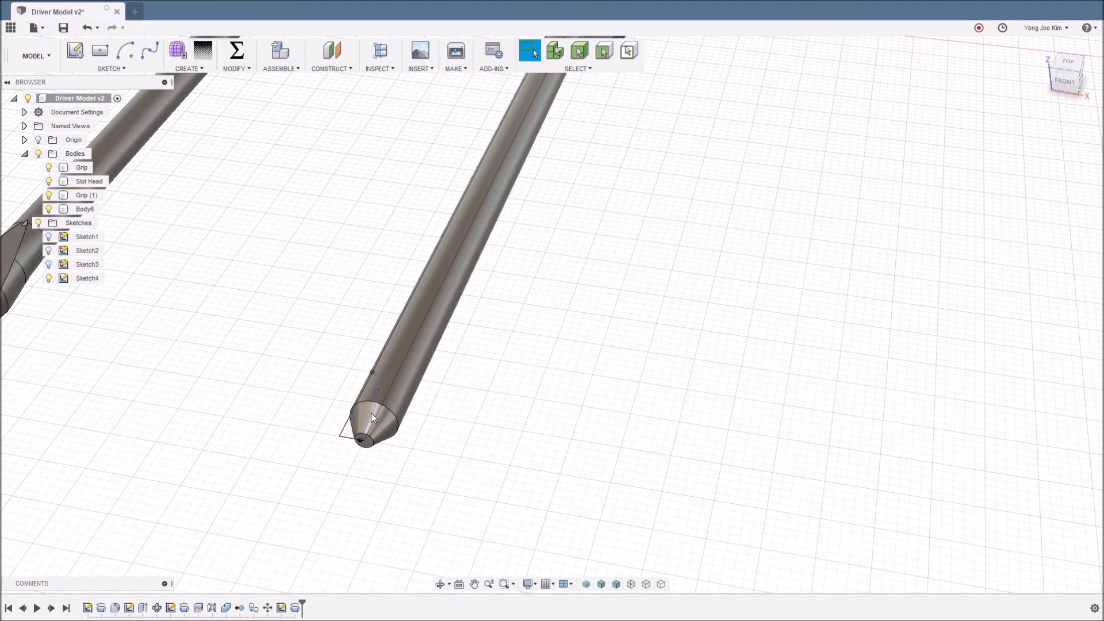
{"action": "scroll", "coordinate": [446, 440], "scroll_direction": "up", "scroll_amount": 2}
{"action": "middle_click_drag", "start_coordinate": [443, 431], "coordinate": [487, 417]}
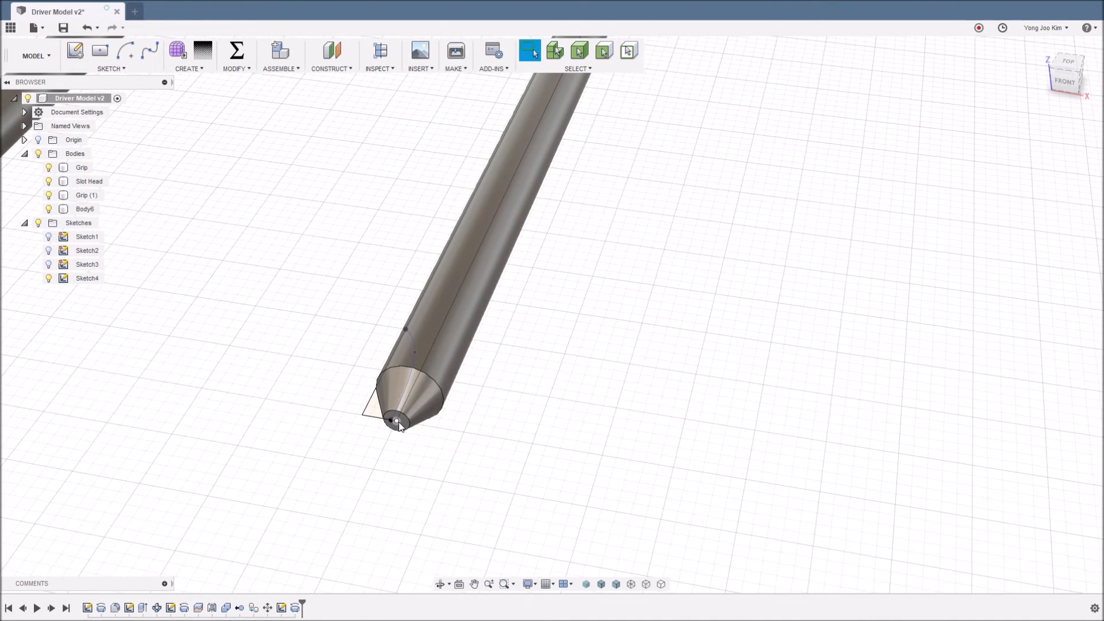
{"action": "key", "text": "d"}
{"action": "left_click", "coordinate": [74, 51]}
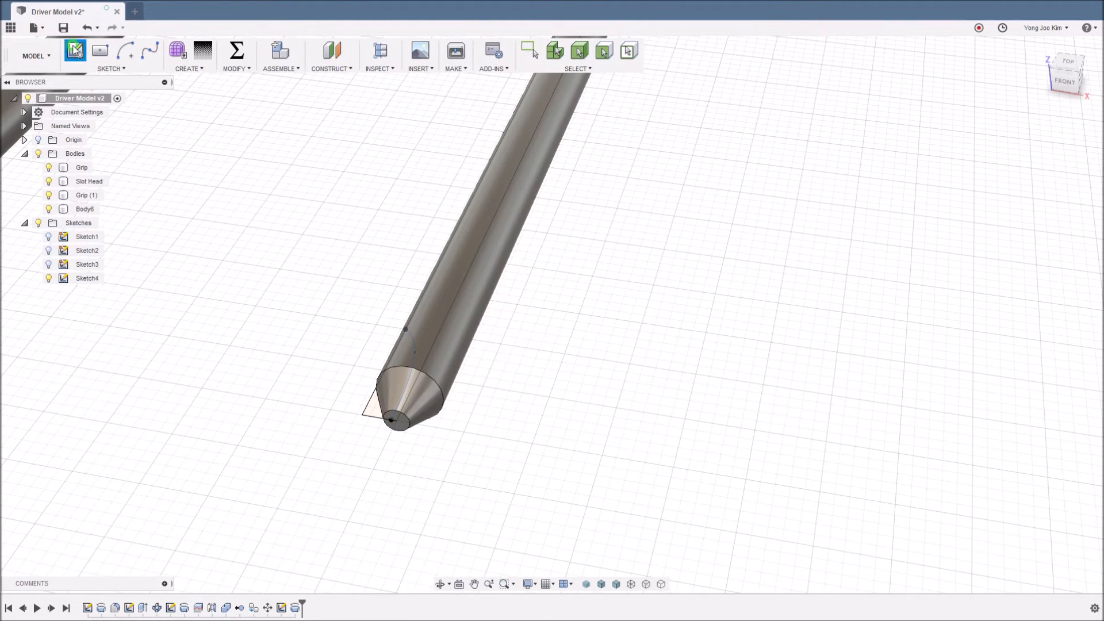
{"action": "left_click", "coordinate": [404, 424]}
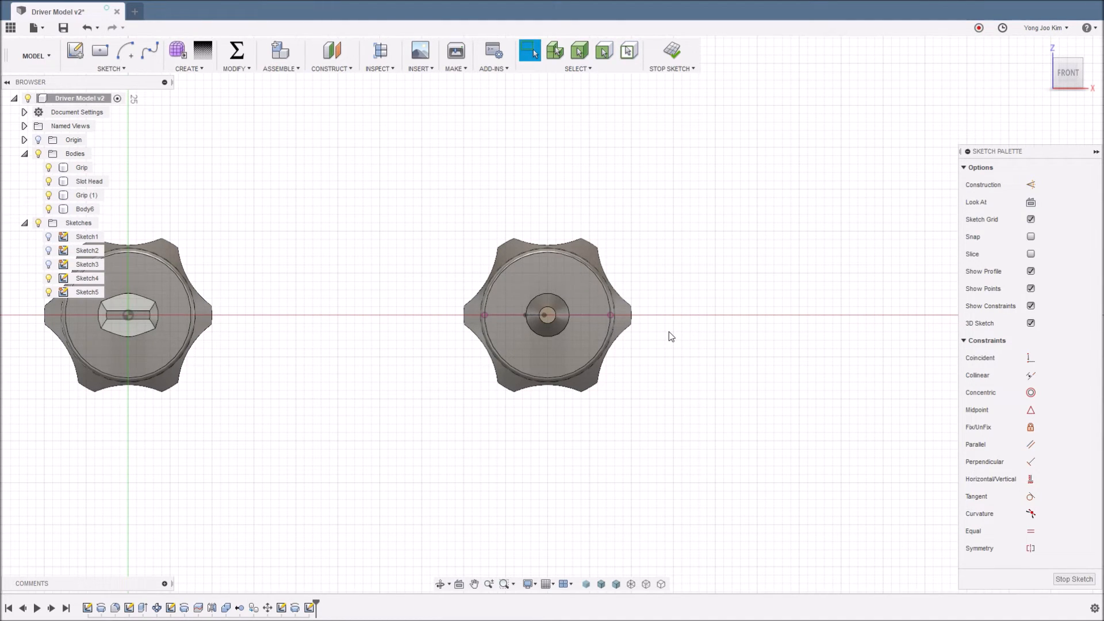
- Project the spline's start point at the shaft tip into the new sketch
{"action": "key", "text": "p"}
{"action": "middle_click_drag", "start_coordinate": [671, 346], "coordinate": [633, 401], "text": "shift"}
{"action": "scroll", "coordinate": [548, 487], "scroll_direction": "up", "scroll_amount": 3}
{"action": "middle_click_drag", "start_coordinate": [582, 437], "coordinate": [607, 394]}
{"action": "middle_click_drag", "start_coordinate": [607, 393], "coordinate": [600, 420], "text": "shift"}
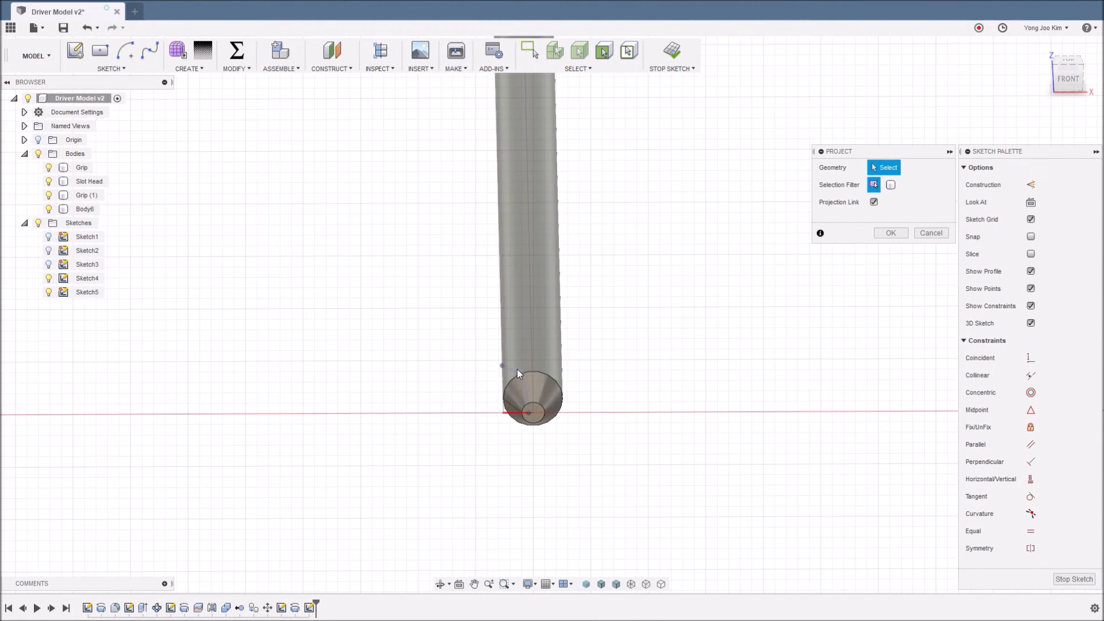
{"action": "scroll", "coordinate": [529, 414], "scroll_direction": "up", "scroll_amount": 3}
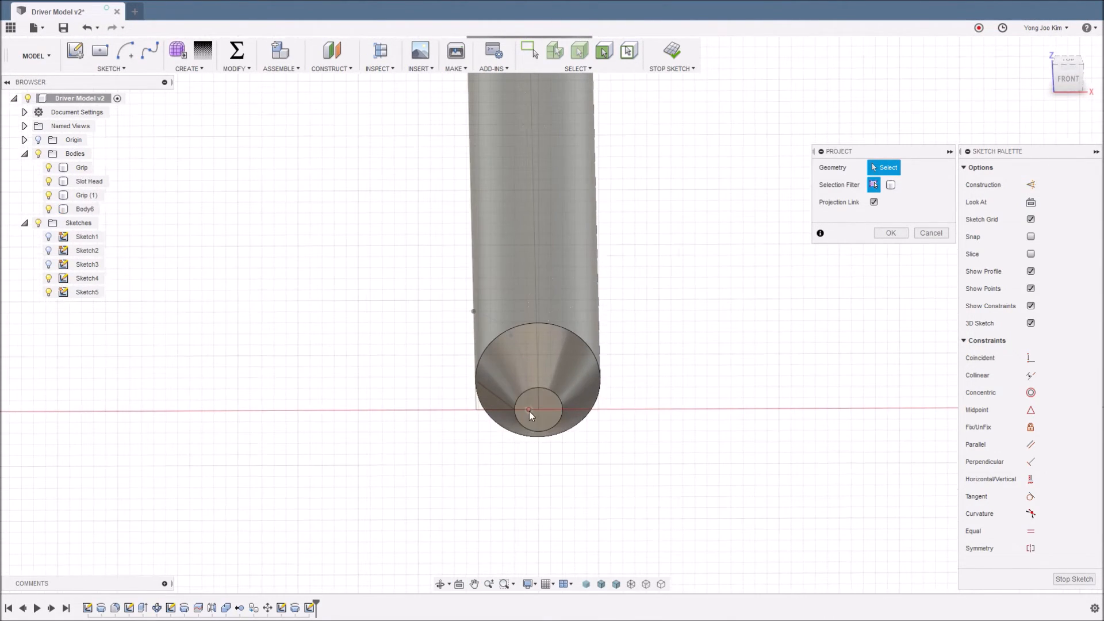
{"action": "left_click", "coordinate": [529, 410]}
{"action": "left_click", "coordinate": [888, 232]}
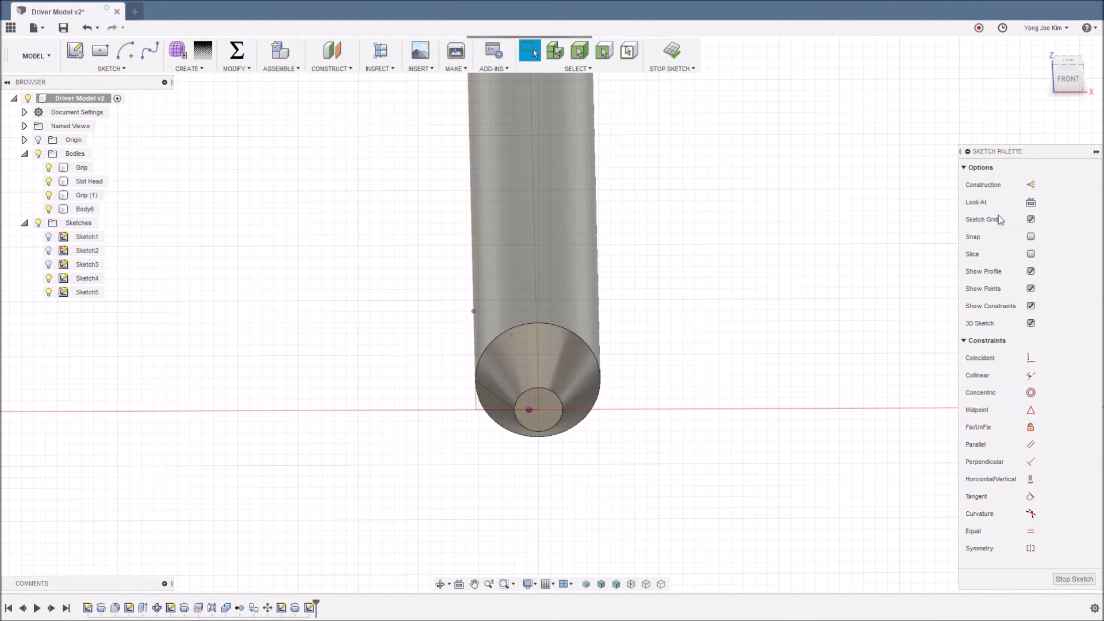
- Draw a closed triangle with its apex on the projected point and a vertical far side just beyond the shaft's outline
{"action": "left_click", "coordinate": [1030, 202]}
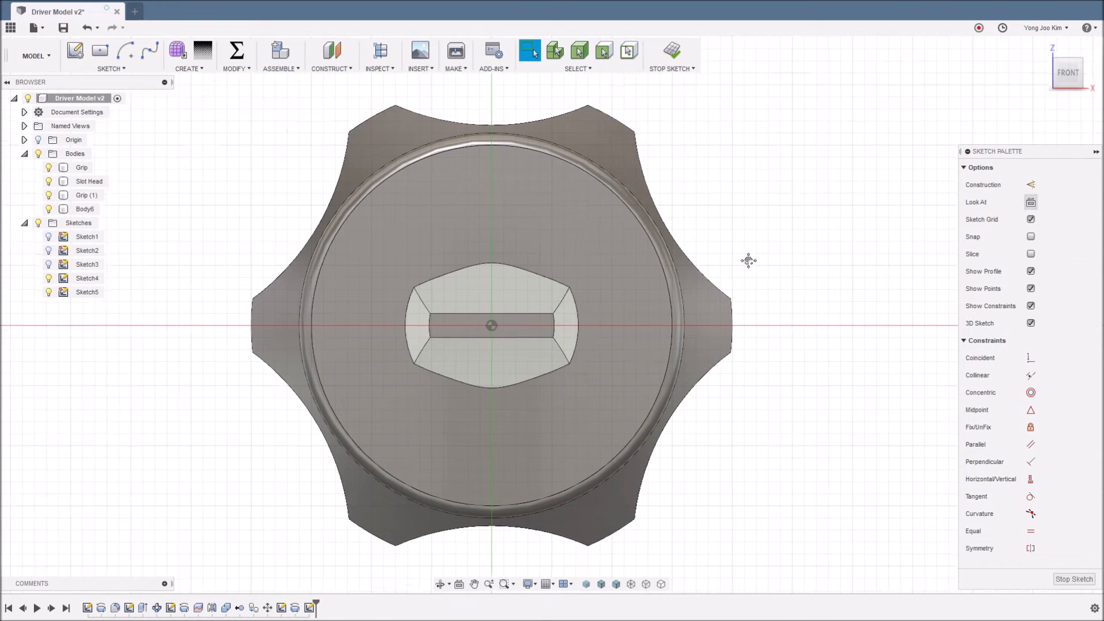
{"action": "scroll", "coordinate": [539, 356], "scroll_direction": "up", "scroll_amount": 2}
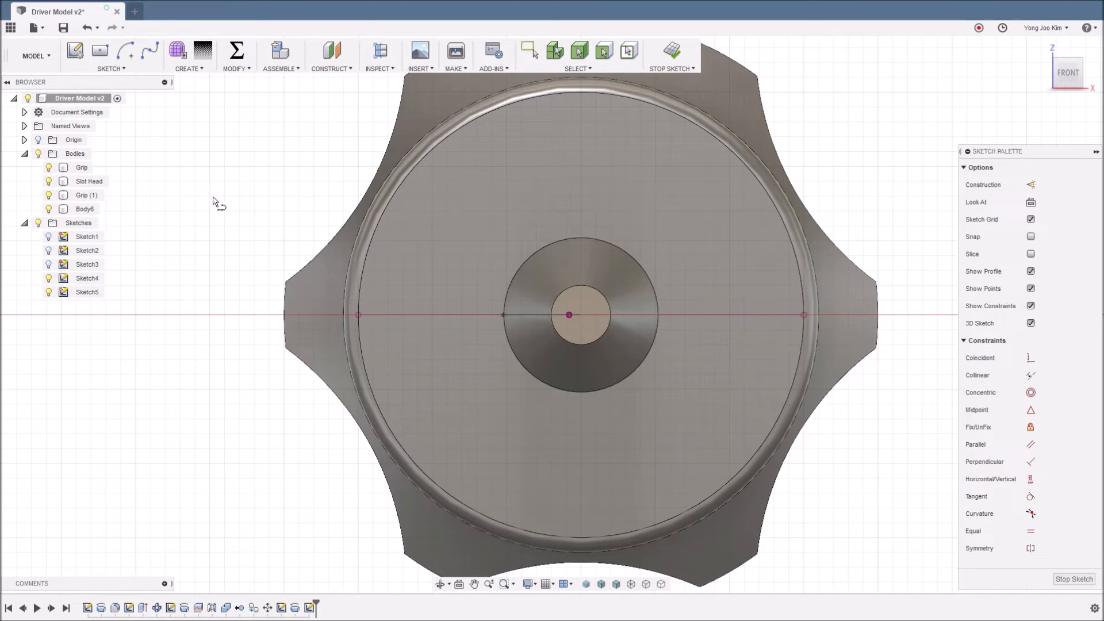
{"action": "left_click", "coordinate": [569, 315]}
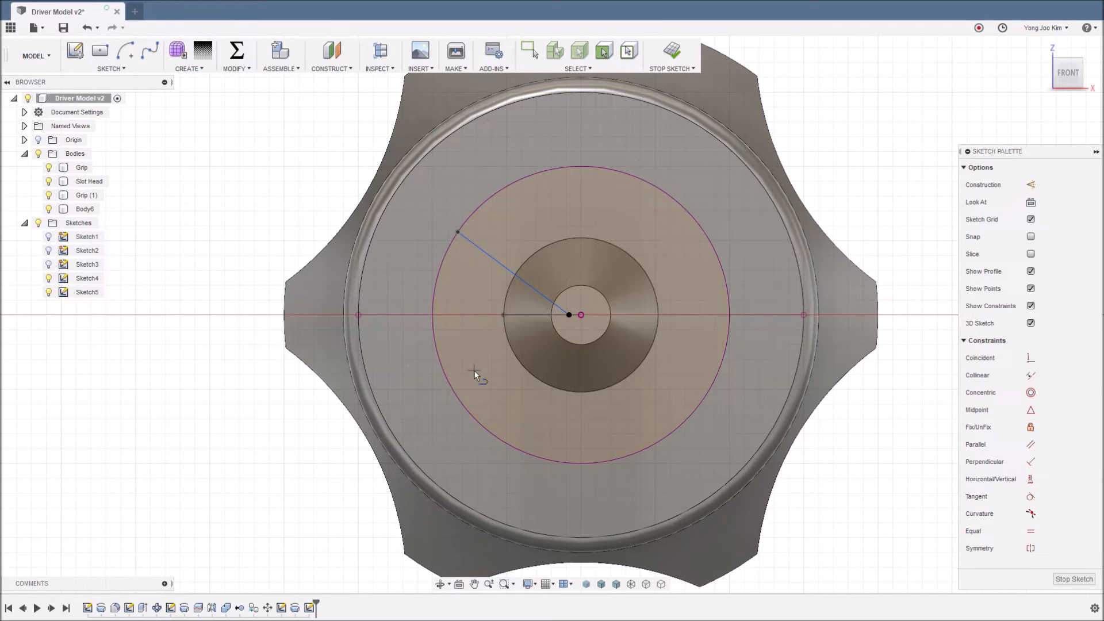
{"action": "key", "text": "Escape"}
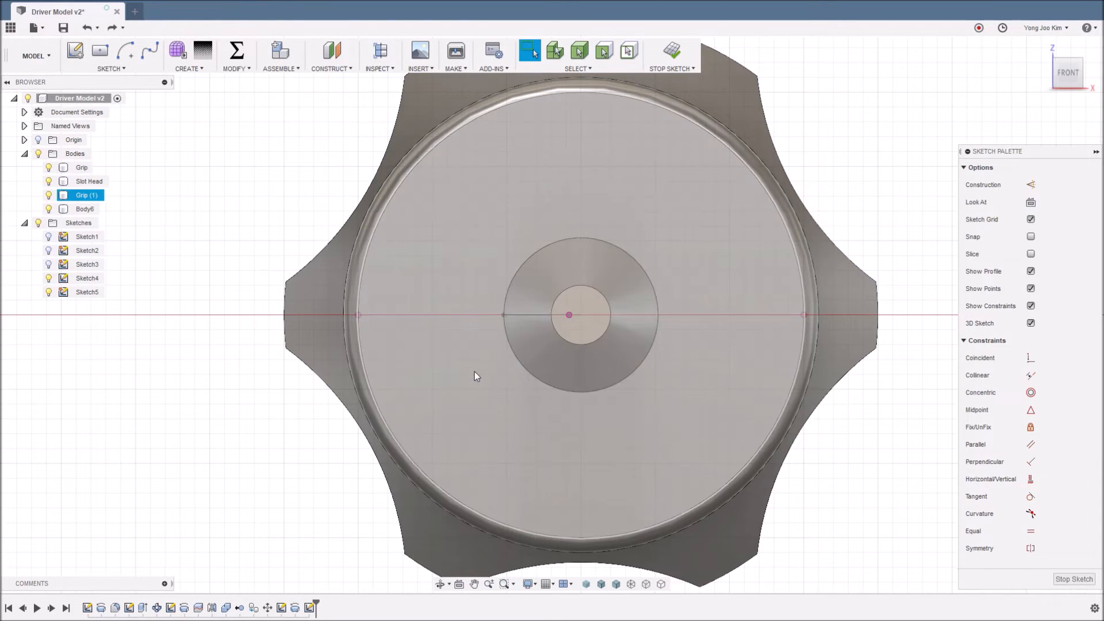
{"action": "key", "text": "c"}
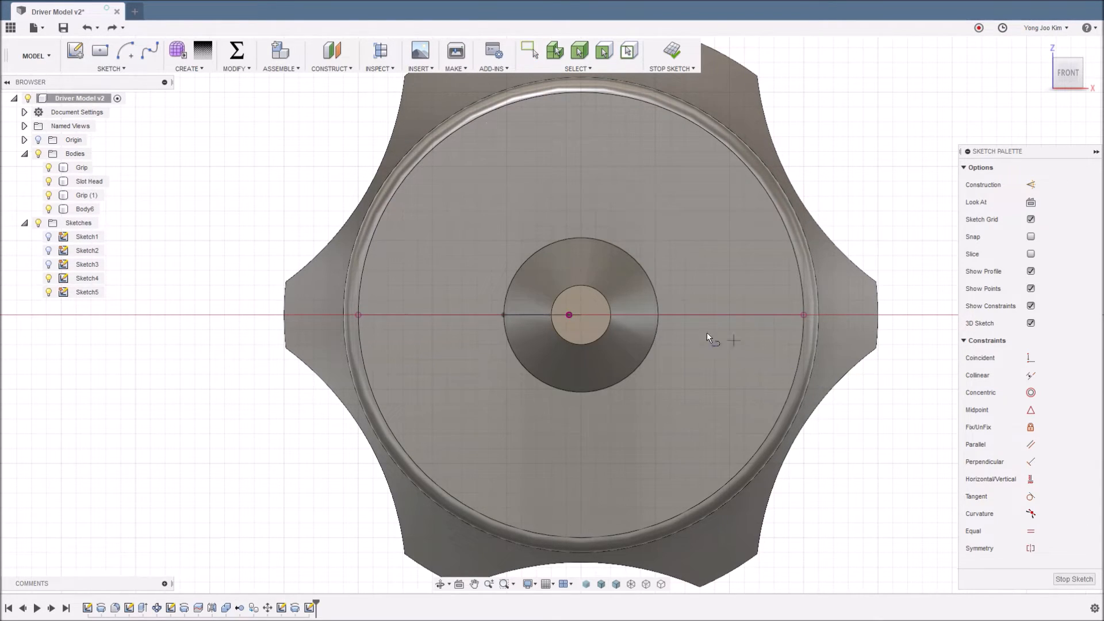
{"action": "left_click", "coordinate": [569, 315]}
{"action": "left_click", "coordinate": [483, 236]}
{"action": "left_click", "coordinate": [483, 378]}
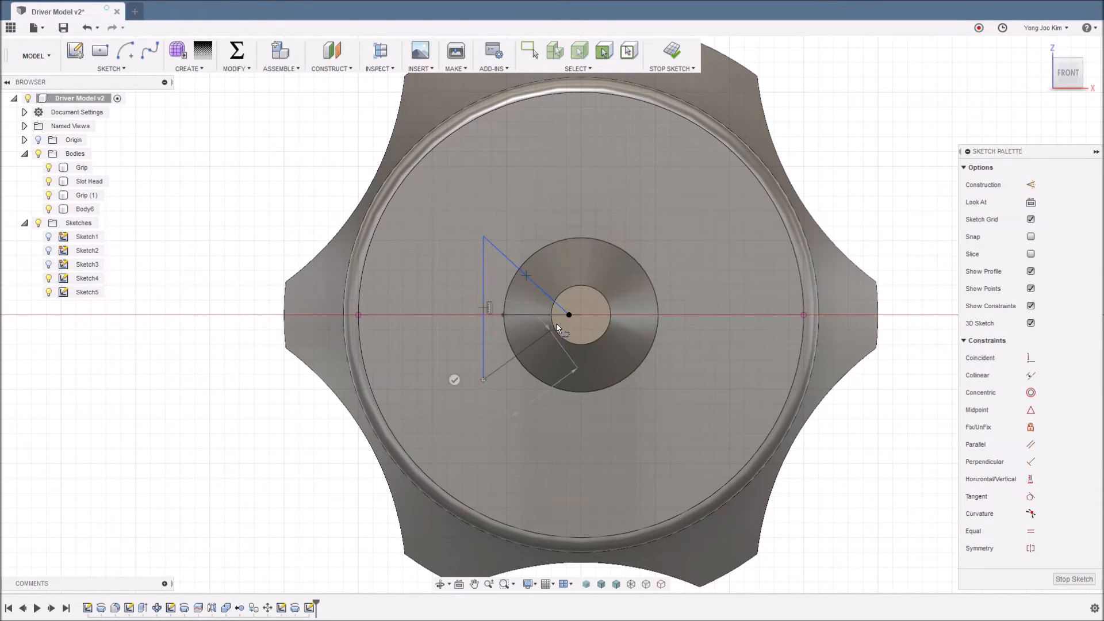
{"action": "left_click", "coordinate": [568, 315]}
{"action": "key", "text": "Escape"}
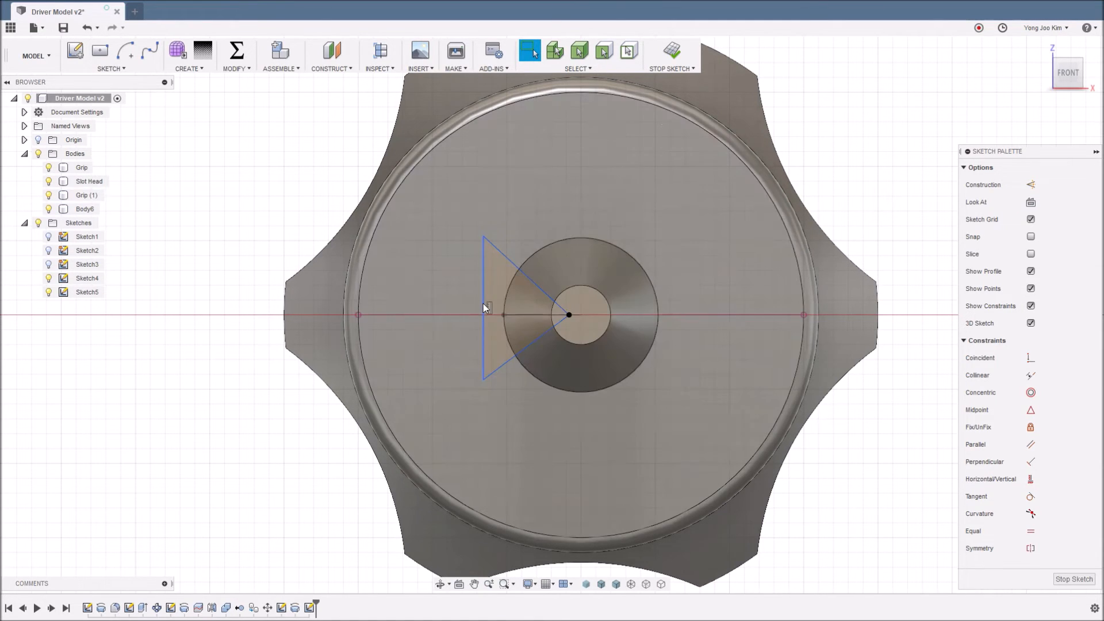
- Constrain the triangle's two slanted sides to equal length
{"action": "left_click", "coordinate": [484, 304]}
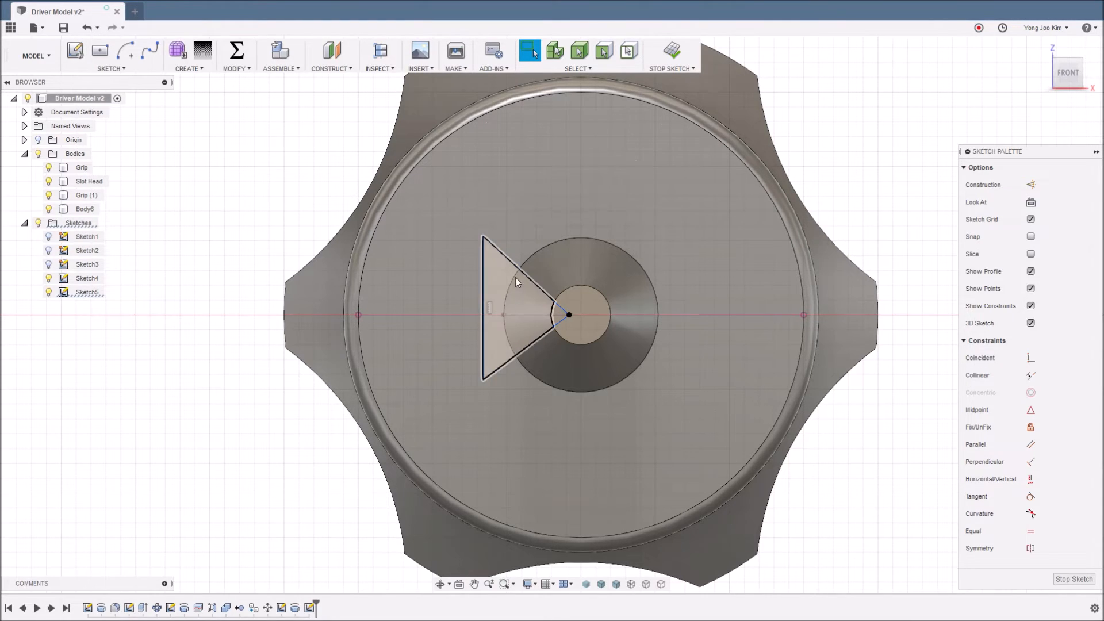
{"action": "left_click", "coordinate": [879, 457]}
{"action": "left_click", "coordinate": [1033, 530]}
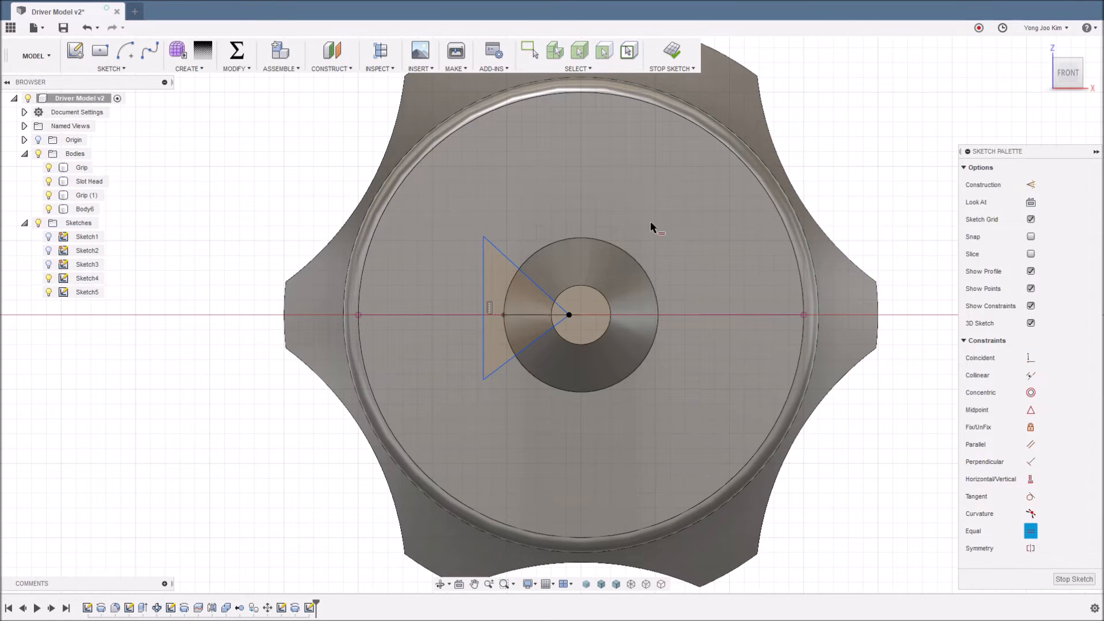
{"action": "left_click", "coordinate": [507, 262]}
{"action": "left_click", "coordinate": [503, 363]}
{"action": "key", "text": "Escape"}
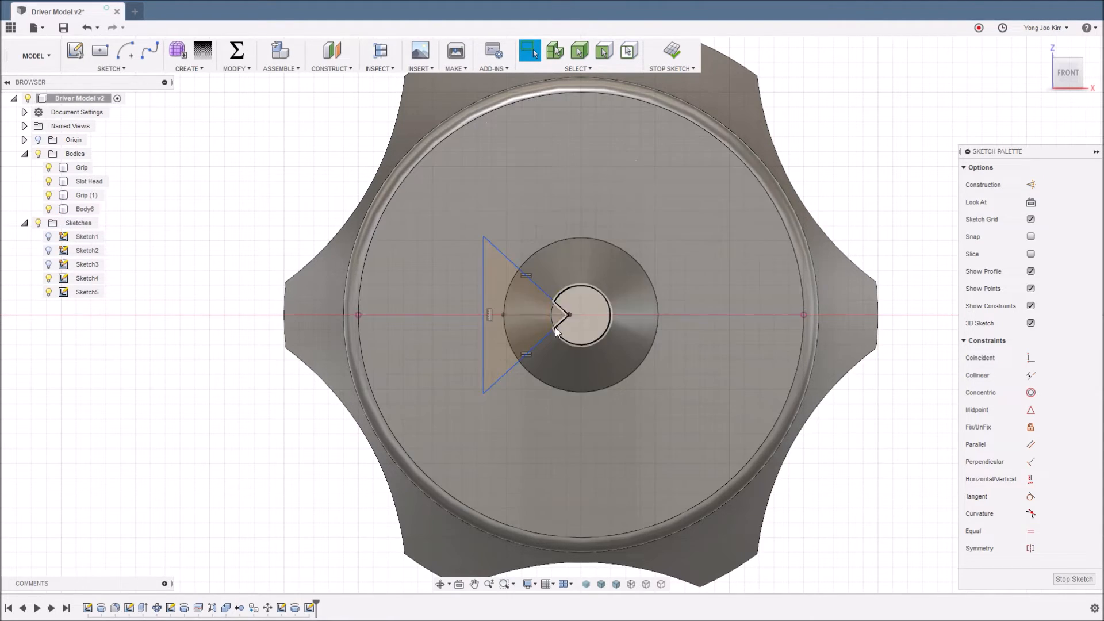
- Make the triangle's two slanted sides perpendicular to each other at the apex, after slightly adjusting the triangle's far side and corner
{"action": "mouse_move", "coordinate": [488, 304]}
{"action": "left_mouse_down"}
{"action": "mouse_move", "coordinate": [514, 306]}
{"action": "mouse_move", "coordinate": [494, 306]}
{"action": "left_mouse_up"}
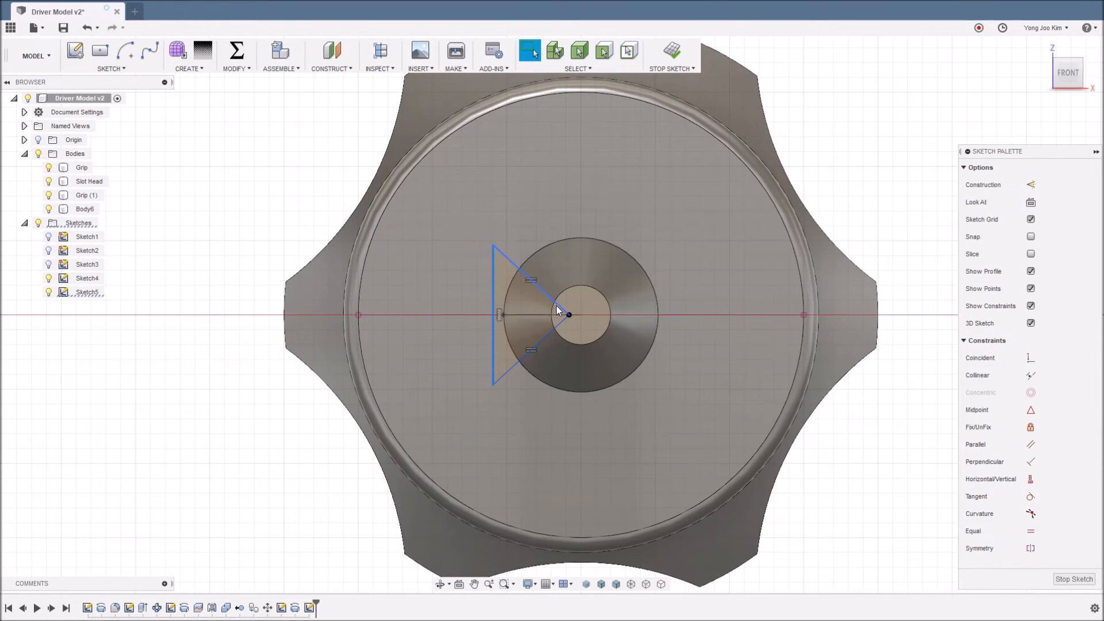
{"action": "mouse_move", "coordinate": [493, 247]}
{"action": "left_mouse_down"}
{"action": "mouse_move", "coordinate": [495, 265]}
{"action": "mouse_move", "coordinate": [492, 251]}
{"action": "left_mouse_up"}
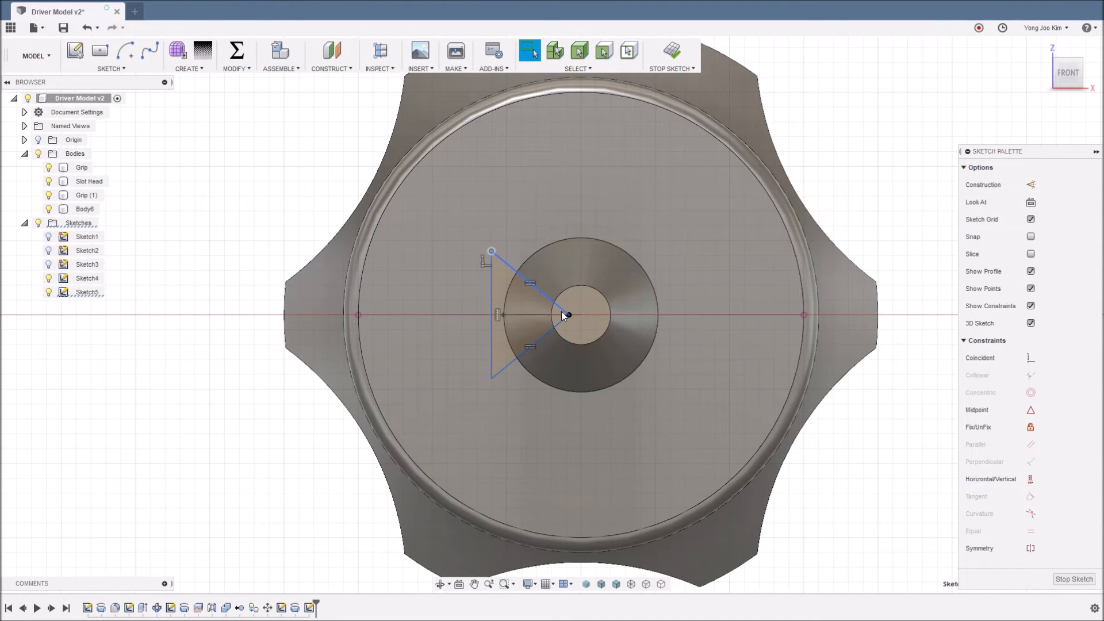
{"action": "left_click", "coordinate": [865, 447]}
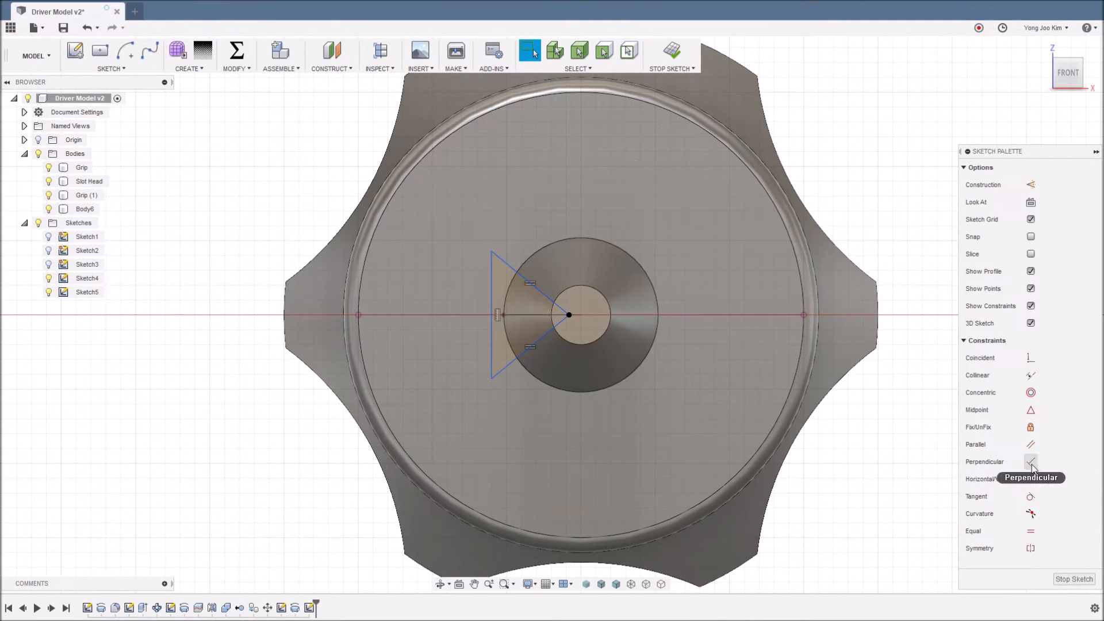
{"action": "left_click", "coordinate": [1030, 461]}
{"action": "left_click", "coordinate": [543, 294]}
{"action": "left_click", "coordinate": [553, 332]}
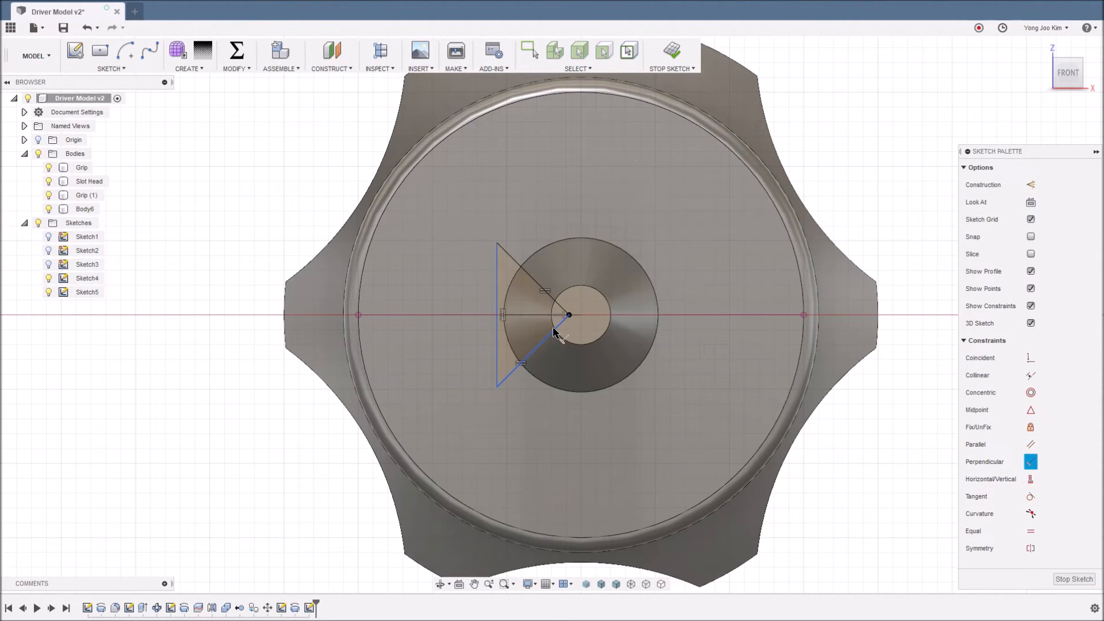
{"action": "key", "text": "Escape"}
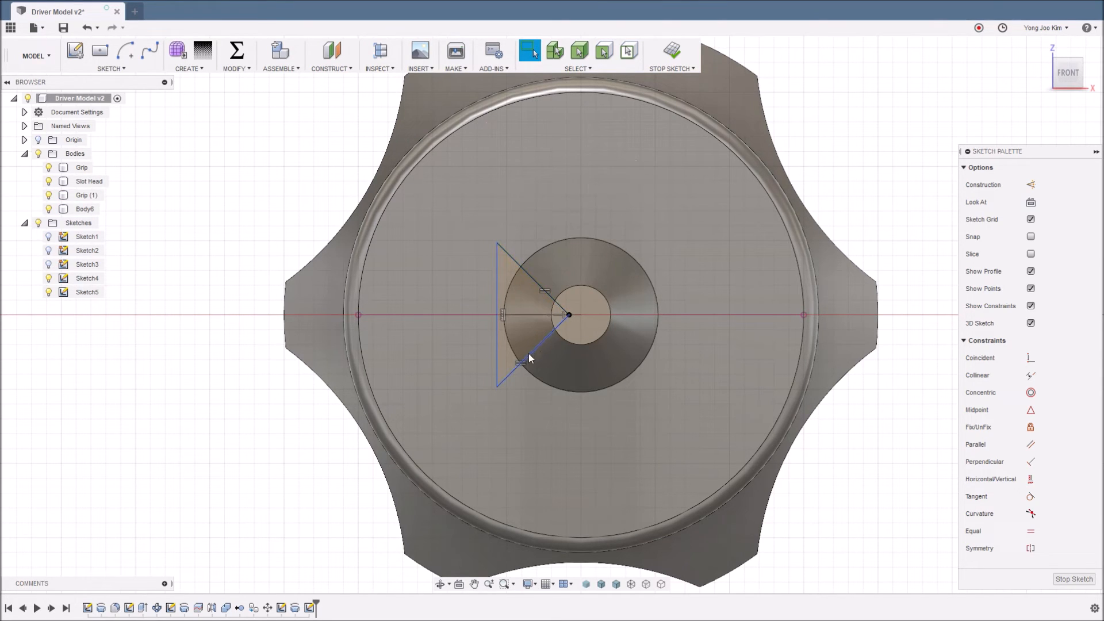
- Enlarge the triangle by moving its vertical side further outside the shaft's outline, and finish the sketch
{"action": "left_click_drag", "start_coordinate": [496, 282], "coordinate": [490, 266]}
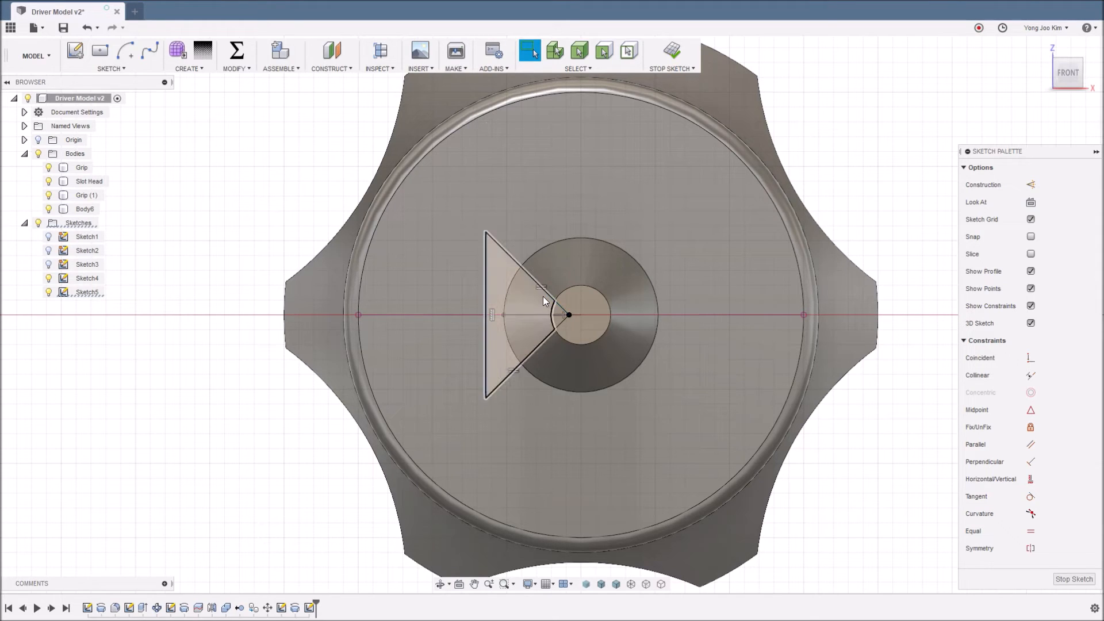
{"action": "left_click", "coordinate": [488, 235]}
{"action": "left_click", "coordinate": [838, 467]}
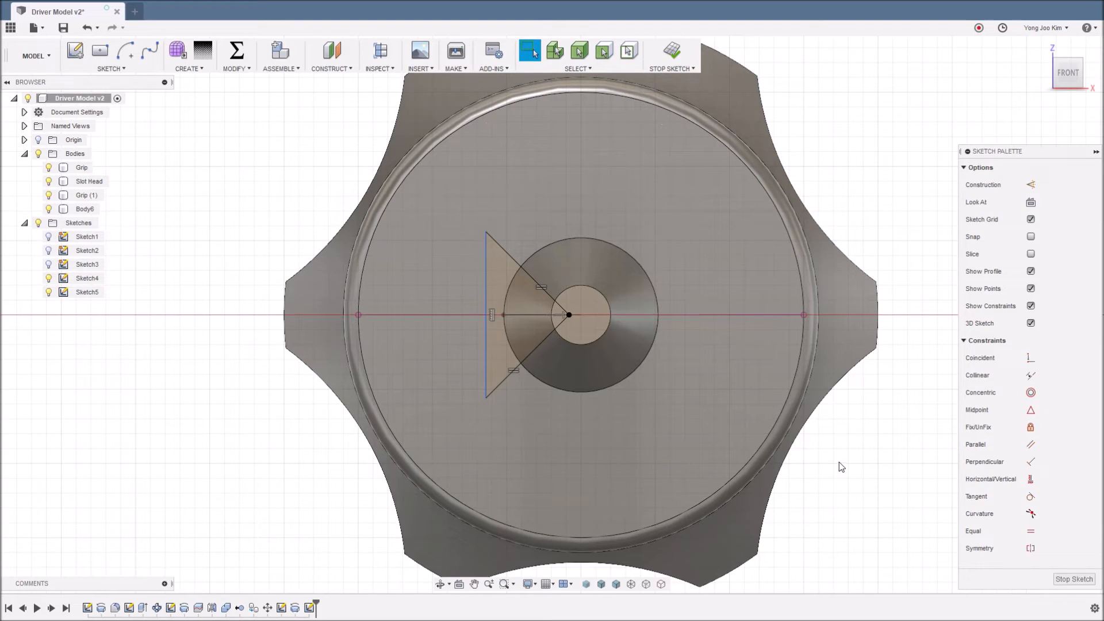
{"action": "left_click", "coordinate": [673, 53]}
- Sweep both triangle profiles along the curved spline at the shaft tip as a cut, with parallel orientation and distance 1.00
{"action": "scroll", "coordinate": [423, 390], "scroll_direction": "up", "scroll_amount": 5}
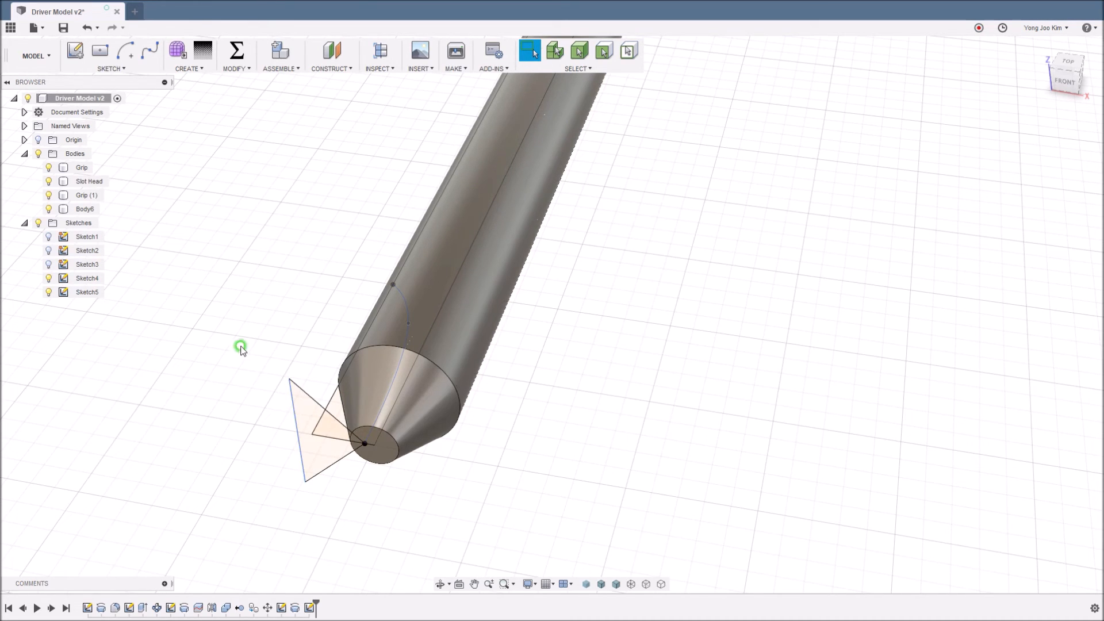
{"action": "left_click", "coordinate": [191, 70]}
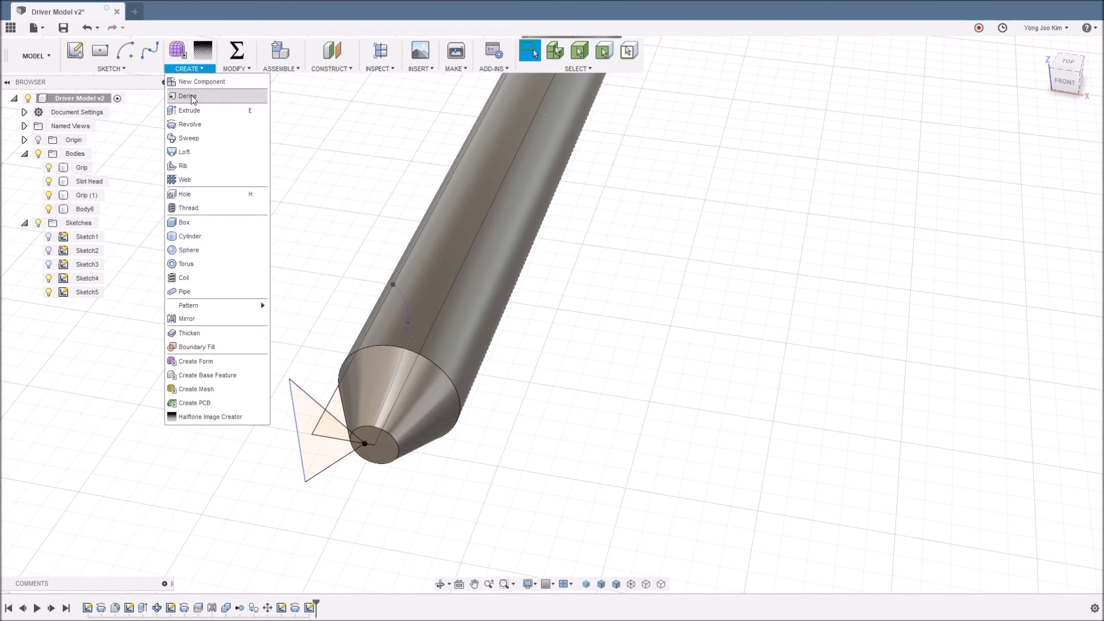
{"action": "left_click", "coordinate": [195, 138]}
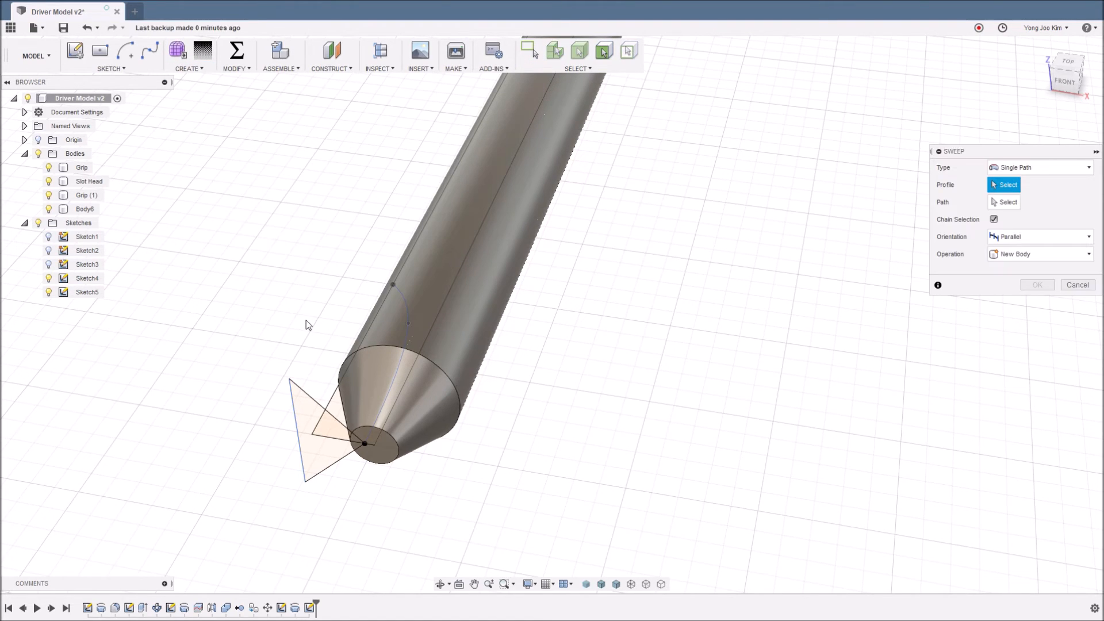
{"action": "left_click", "coordinate": [320, 444]}
{"action": "left_click", "coordinate": [356, 446]}
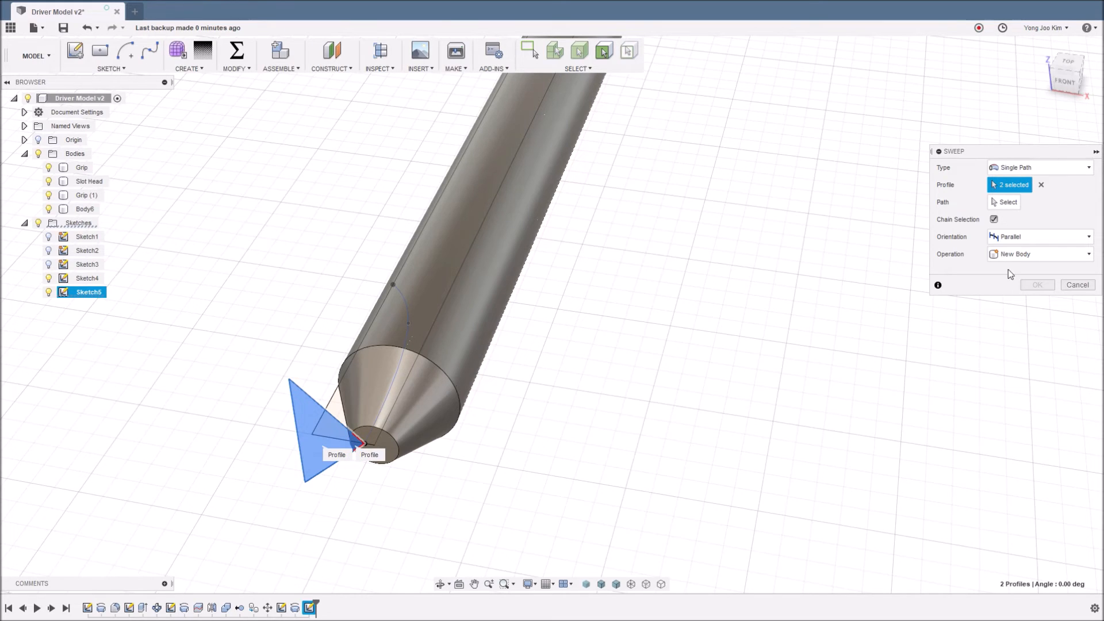
{"action": "left_click", "coordinate": [1008, 204]}
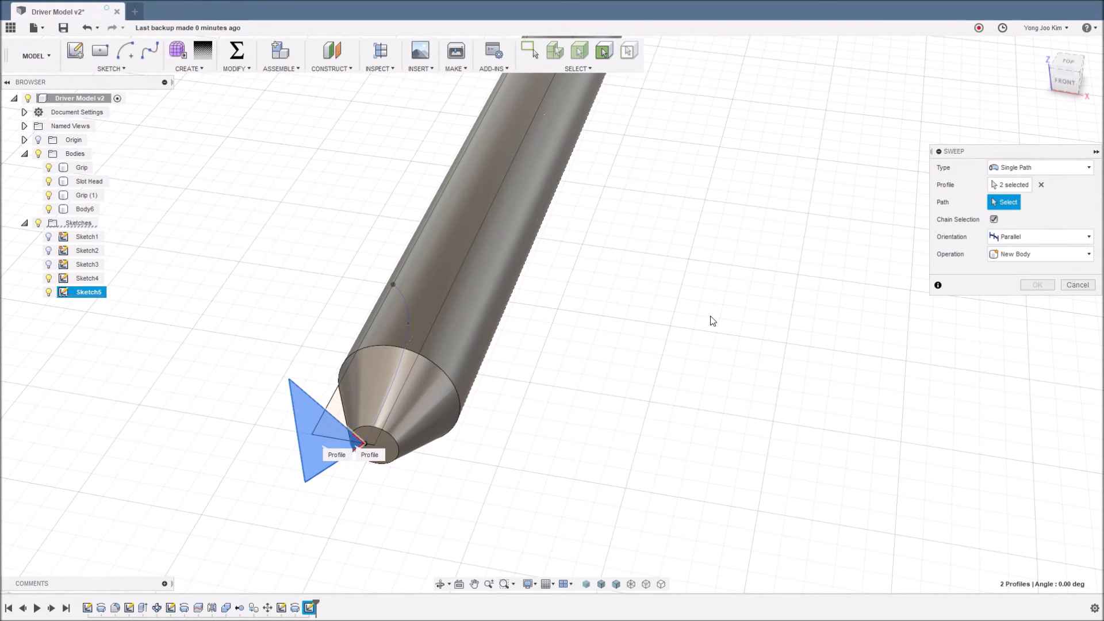
{"action": "left_click", "coordinate": [410, 314]}
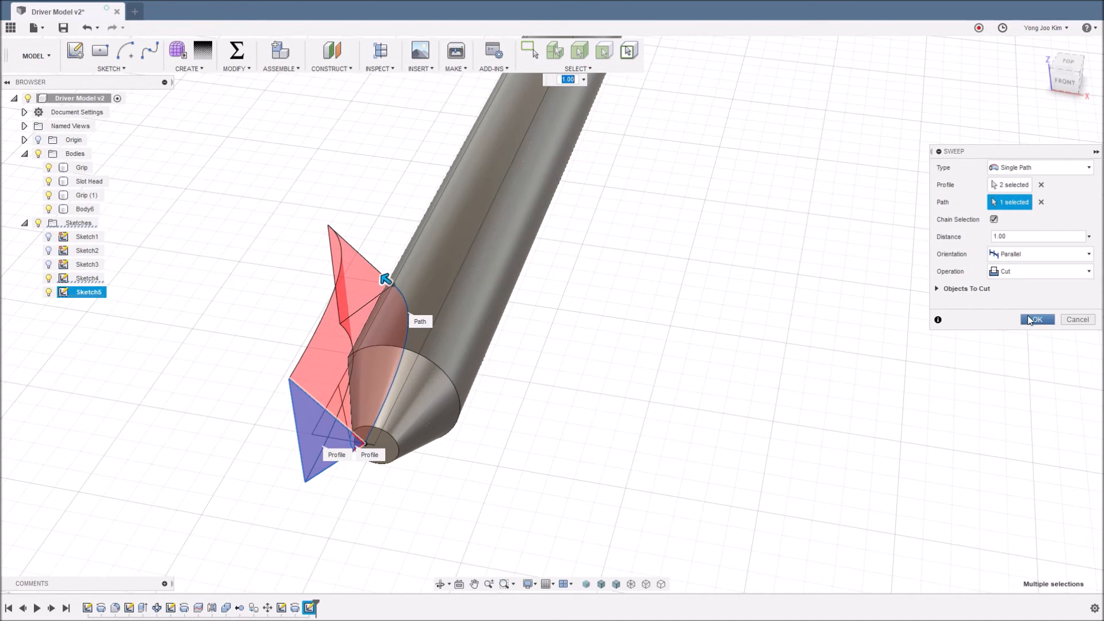
{"action": "left_click", "coordinate": [1028, 319]}
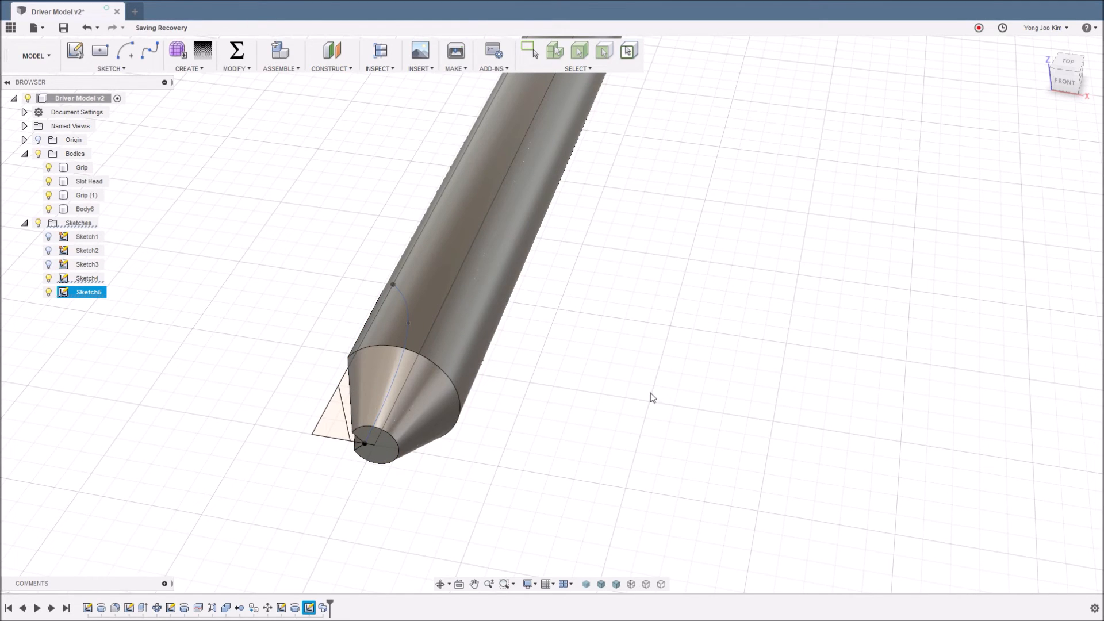
- Hide Sketch4 so only the bodies are shown around the grooved shaft tip
{"action": "mouse_move", "coordinate": [585, 419]}
{"action": "middle_mouse_down", "text": "shift"}
{"action": "mouse_move", "coordinate": [633, 379]}
{"action": "mouse_move", "coordinate": [688, 433]}
{"action": "mouse_move", "coordinate": [678, 439]}
{"action": "middle_mouse_up", "text": "shift"}
{"action": "left_click", "coordinate": [52, 281]}
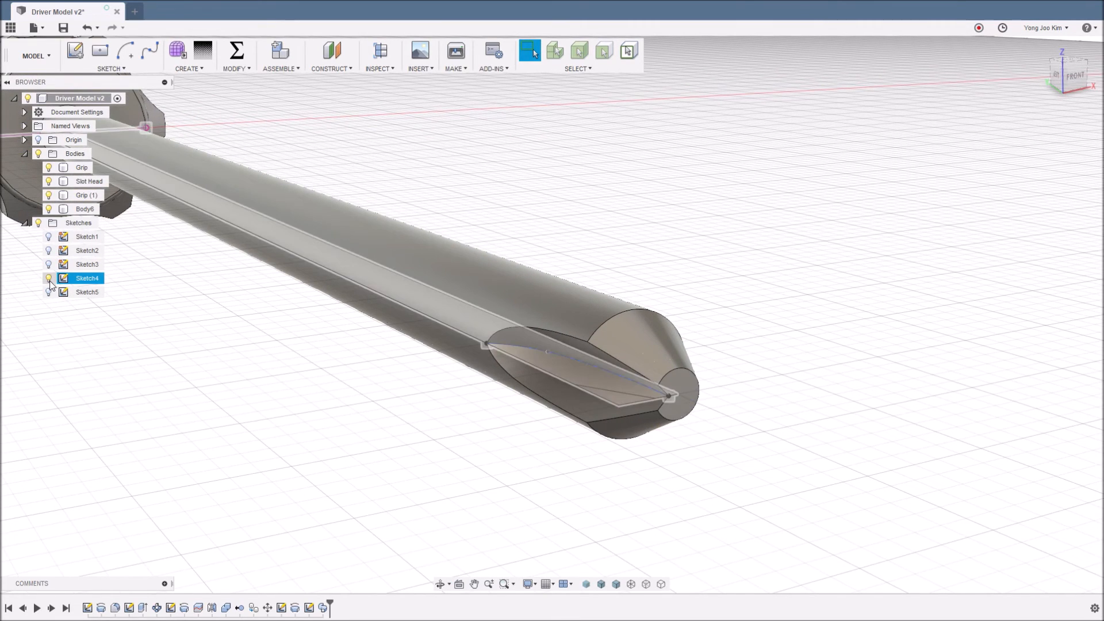
{"action": "left_click", "coordinate": [49, 278]}
{"action": "left_click", "coordinate": [575, 403]}
{"action": "left_click", "coordinate": [737, 439]}
- Fillet the curved inner edge along the bottom of the tip groove with a 0.3 mm radius
{"action": "mouse_move", "coordinate": [737, 438]}
{"action": "middle_mouse_down", "text": "shift"}
{"action": "mouse_move", "coordinate": [729, 419]}
{"action": "mouse_move", "coordinate": [733, 433]}
{"action": "middle_mouse_up", "text": "shift"}
{"action": "left_click", "coordinate": [610, 371]}
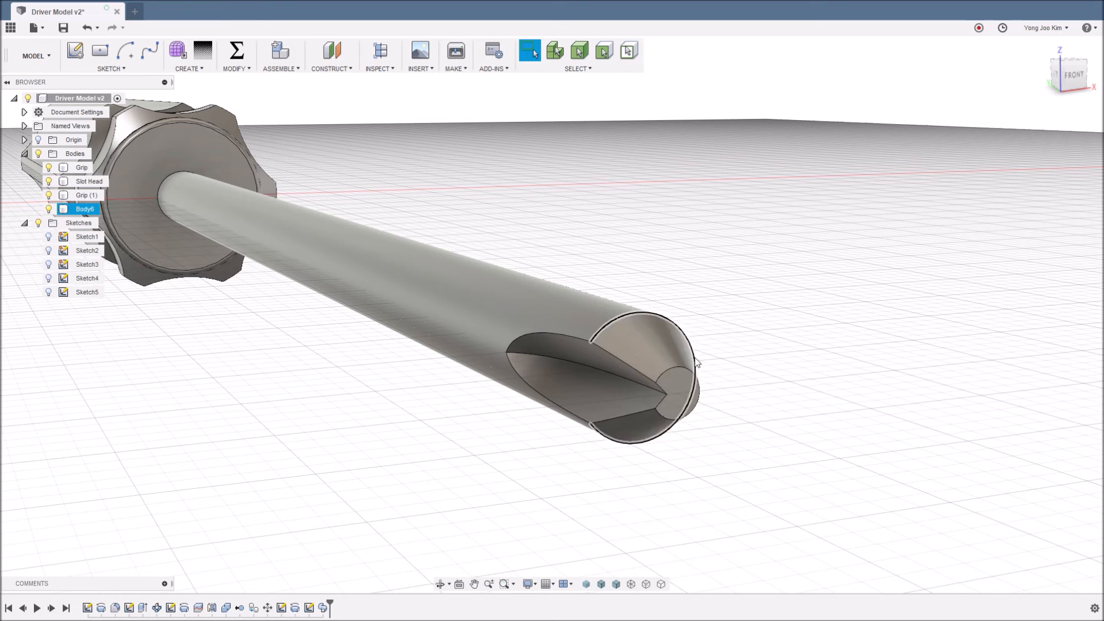
{"action": "left_click", "coordinate": [730, 415]}
{"action": "scroll", "coordinate": [729, 415], "scroll_direction": "up", "scroll_amount": 2}
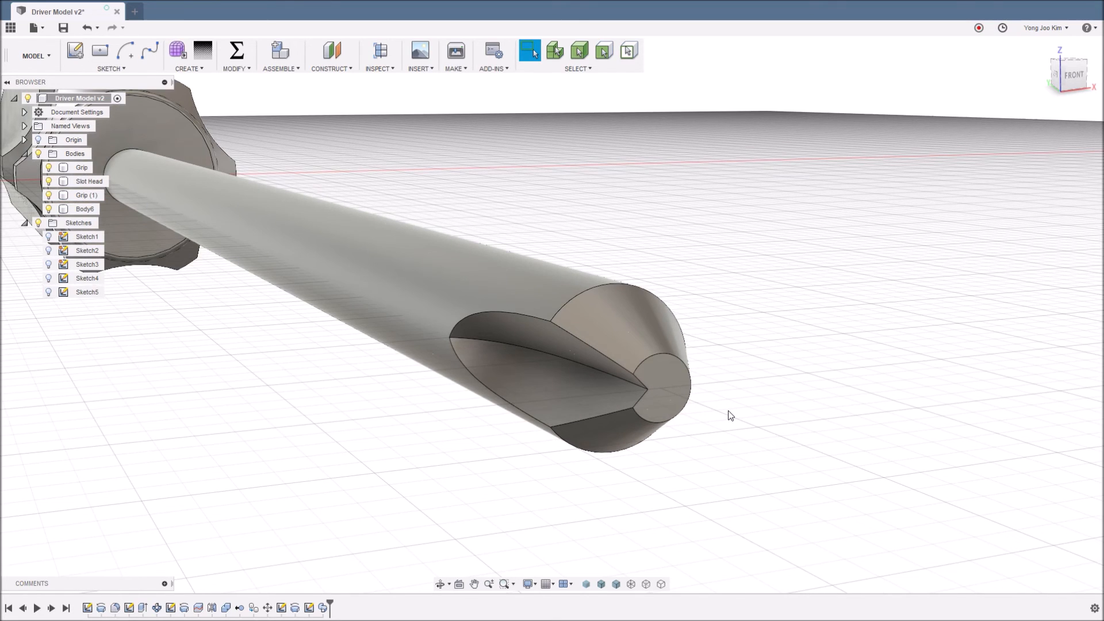
{"action": "left_click", "coordinate": [642, 395]}
{"action": "key", "text": "f"}
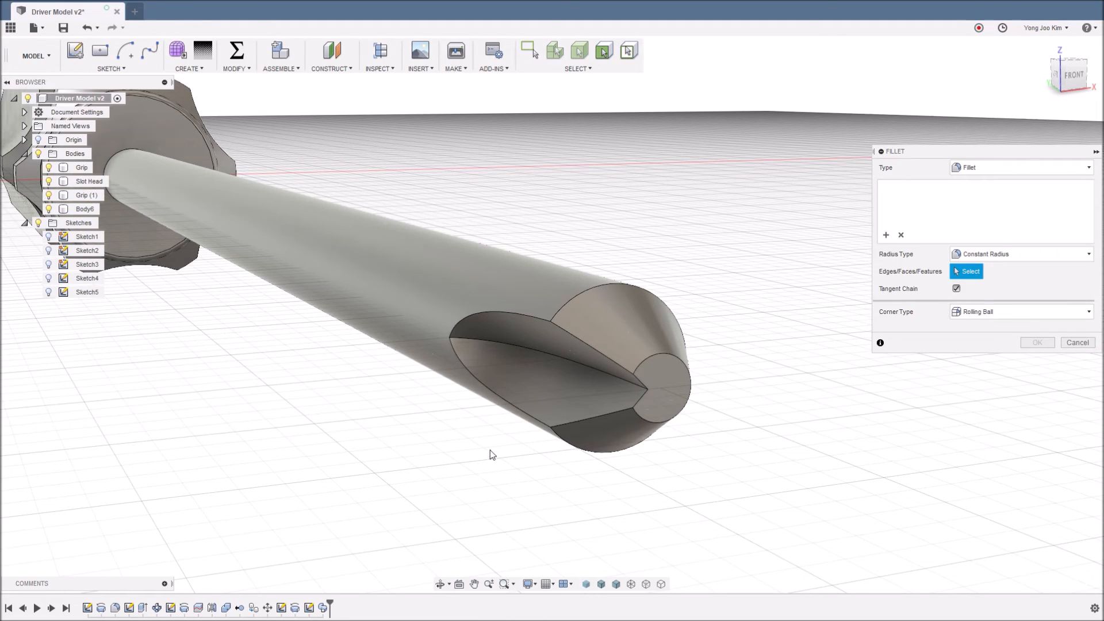
{"action": "left_click", "coordinate": [594, 368]}
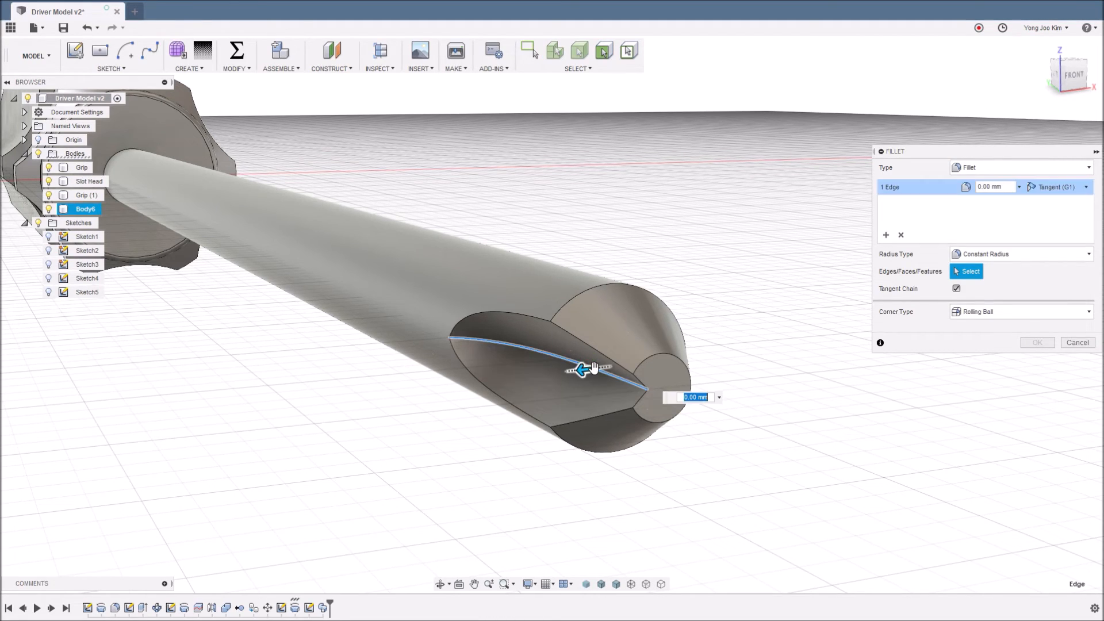
{"action": "type", "text": "0.3"}
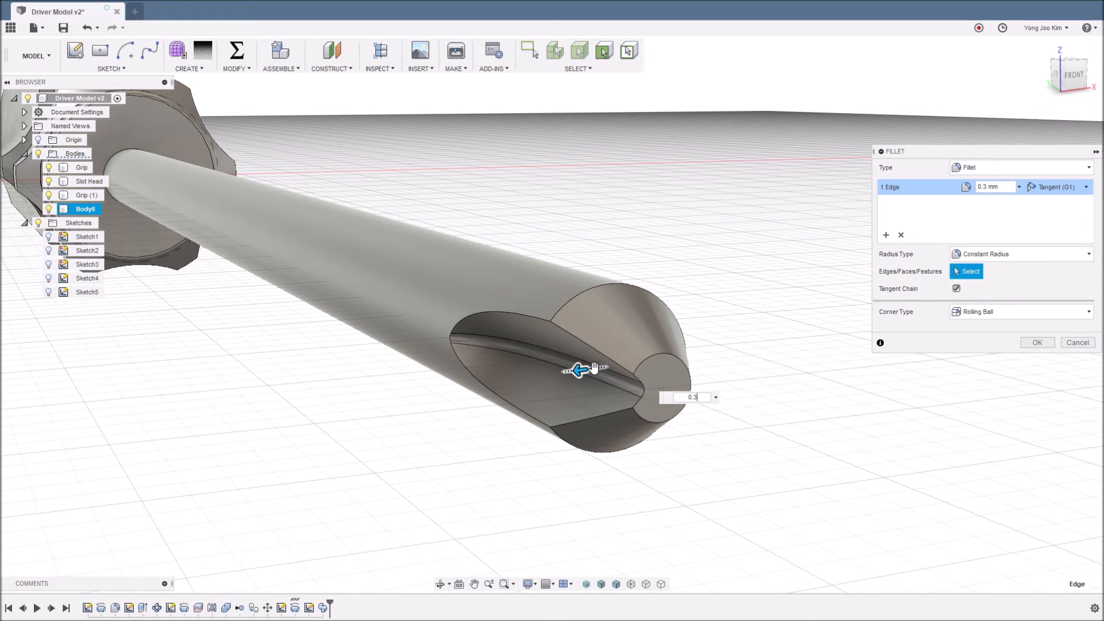
{"action": "key", "text": "Return"}
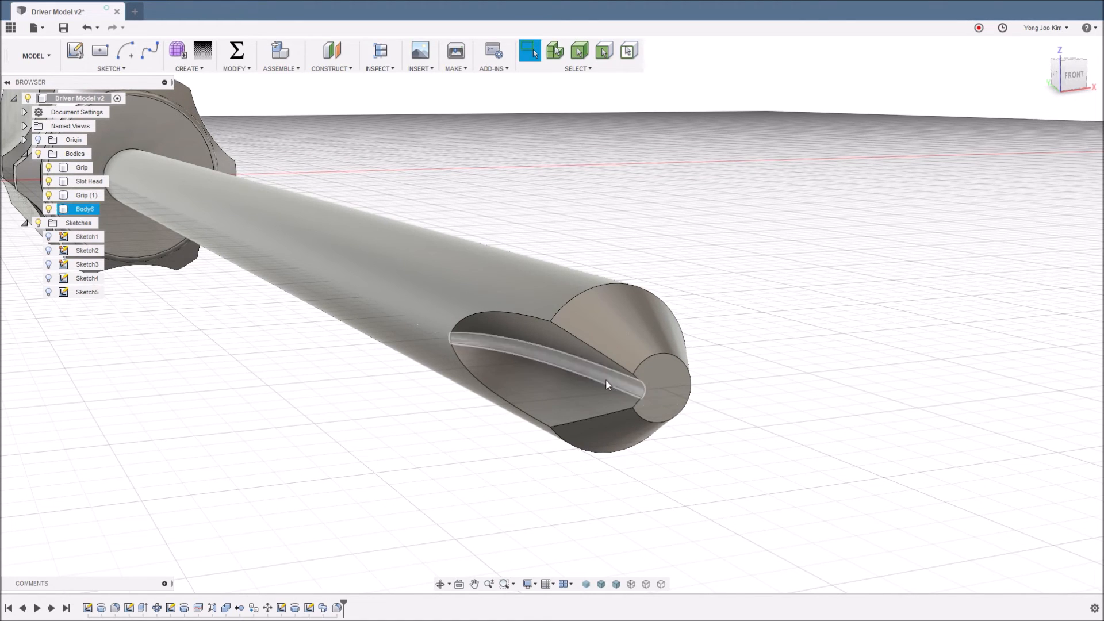
- Circular-pattern the groove's sweep cut and its fillet as features around the shaft's axis, full type, with quantity 4
{"action": "scroll", "coordinate": [741, 408], "scroll_direction": "down", "scroll_amount": 5}
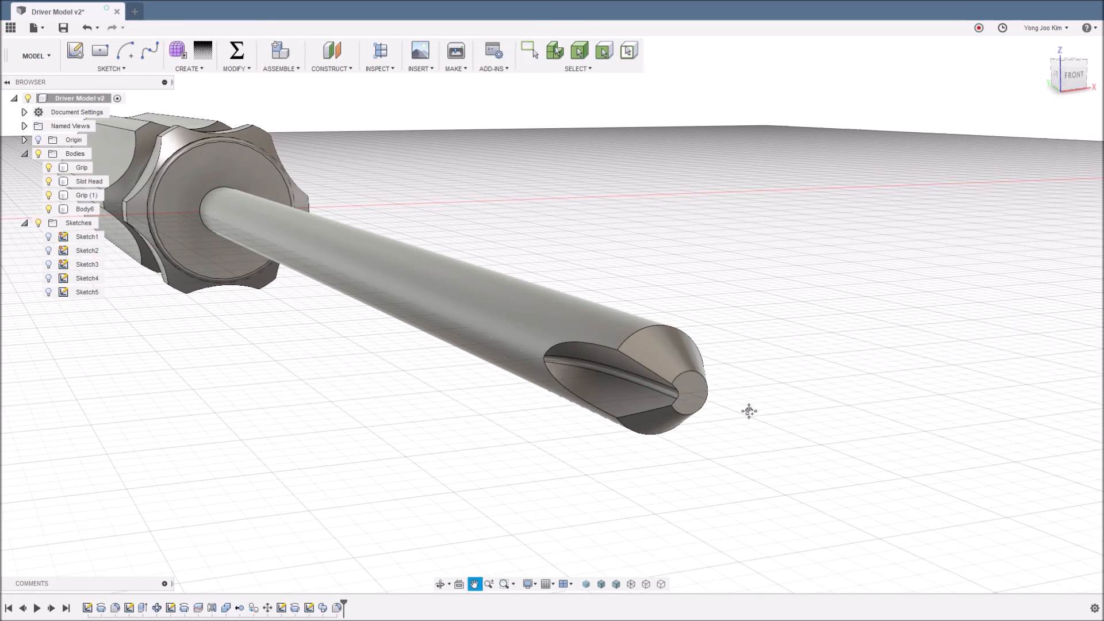
{"action": "scroll", "coordinate": [684, 402], "scroll_direction": "up", "scroll_amount": 5}
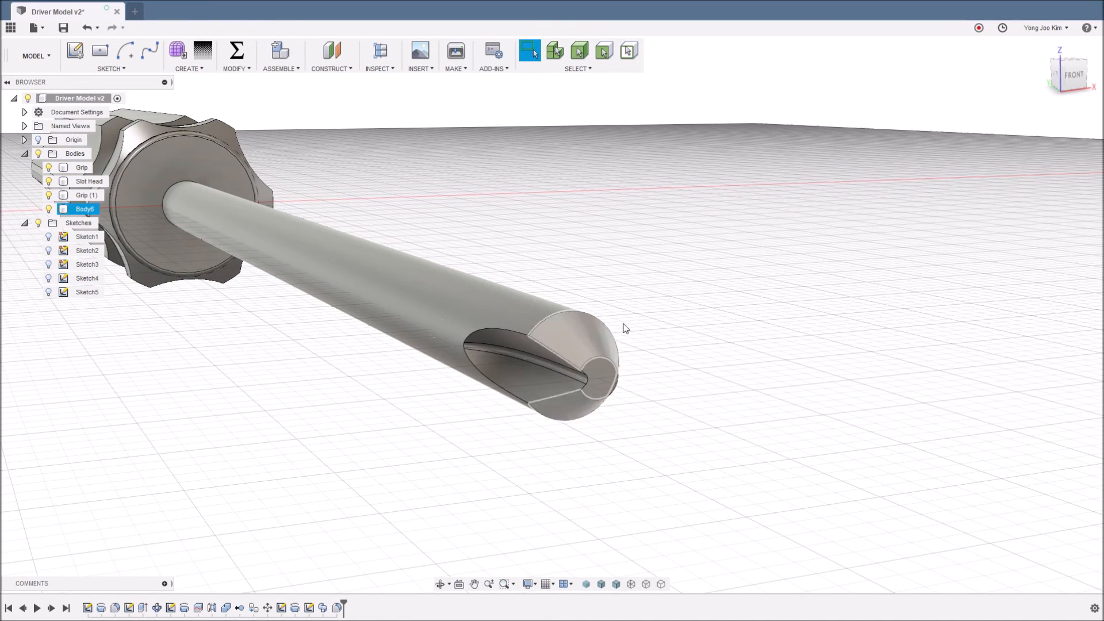
{"action": "left_click", "coordinate": [235, 68]}
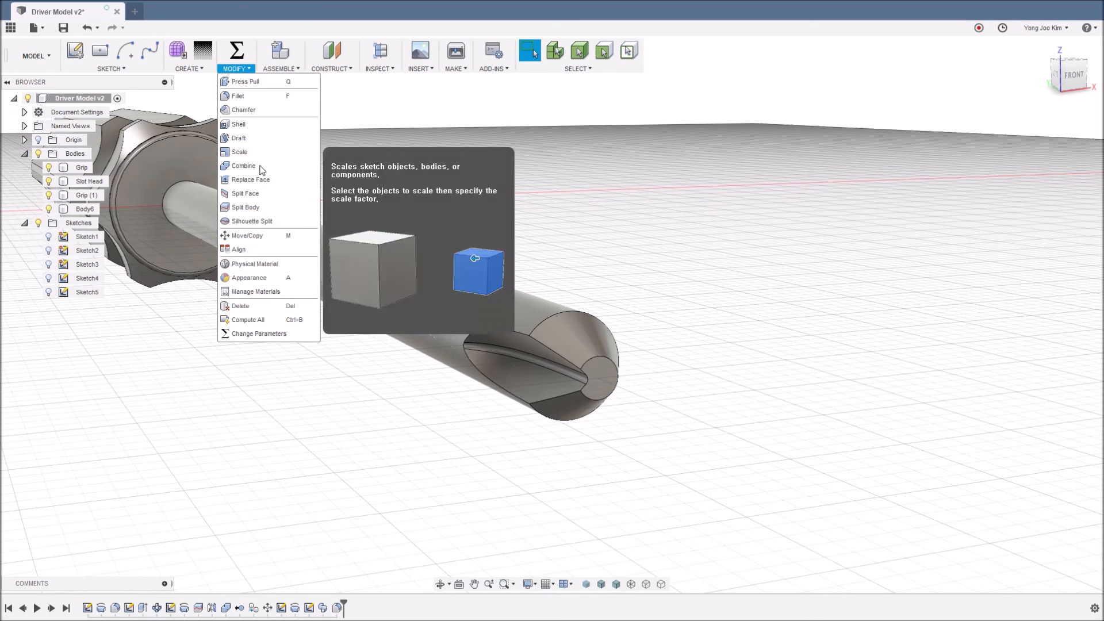
{"action": "left_click", "coordinate": [195, 70]}
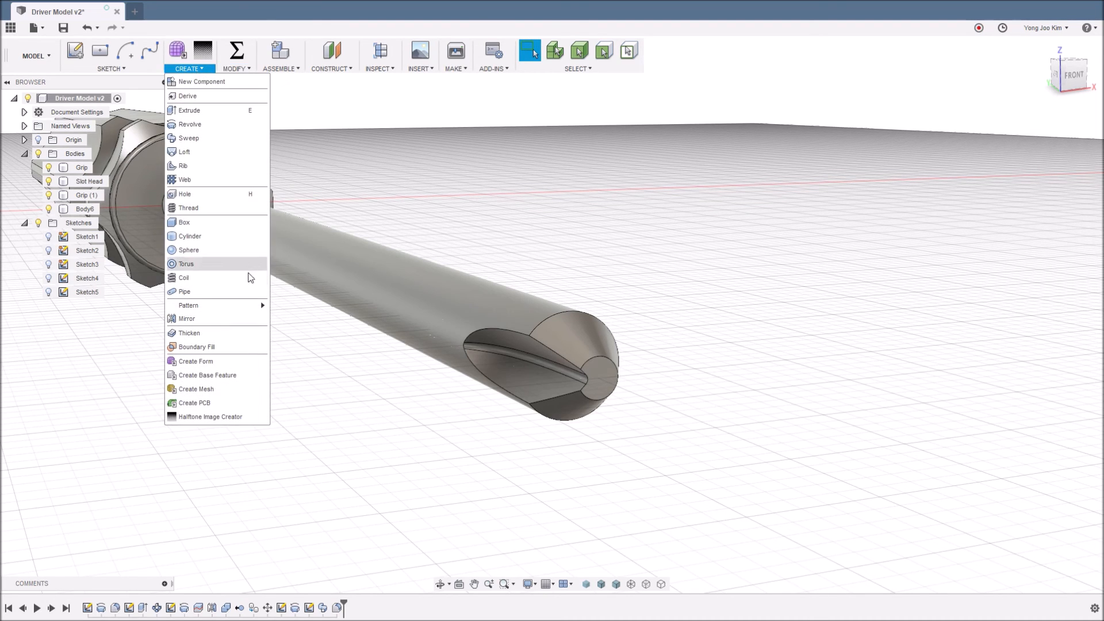
{"action": "mouse_move", "coordinate": [256, 306]}
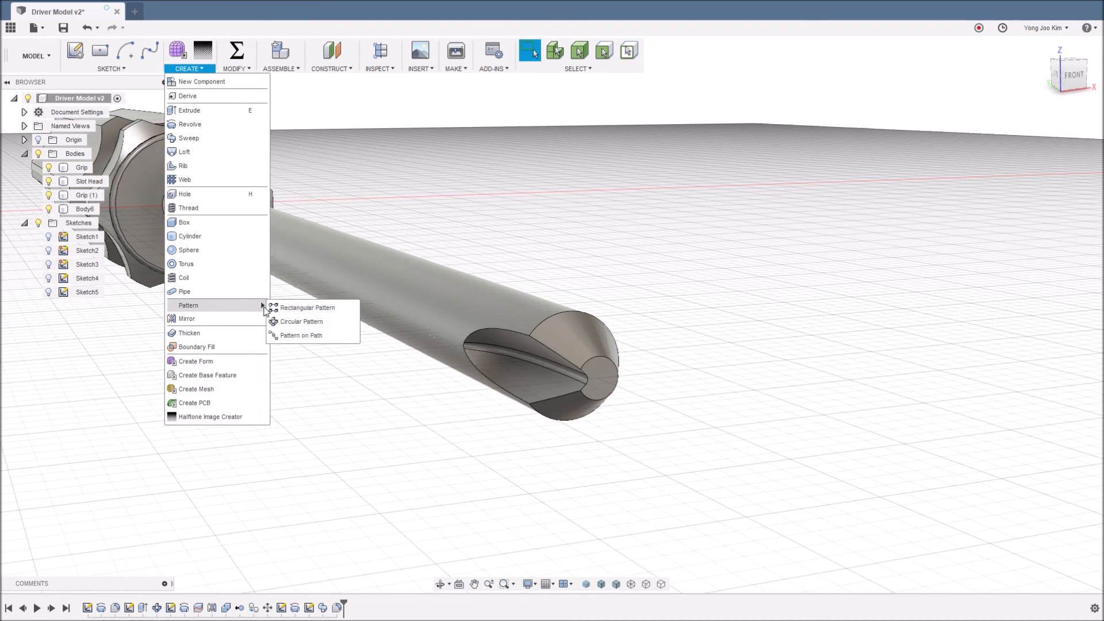
{"action": "left_click", "coordinate": [312, 325]}
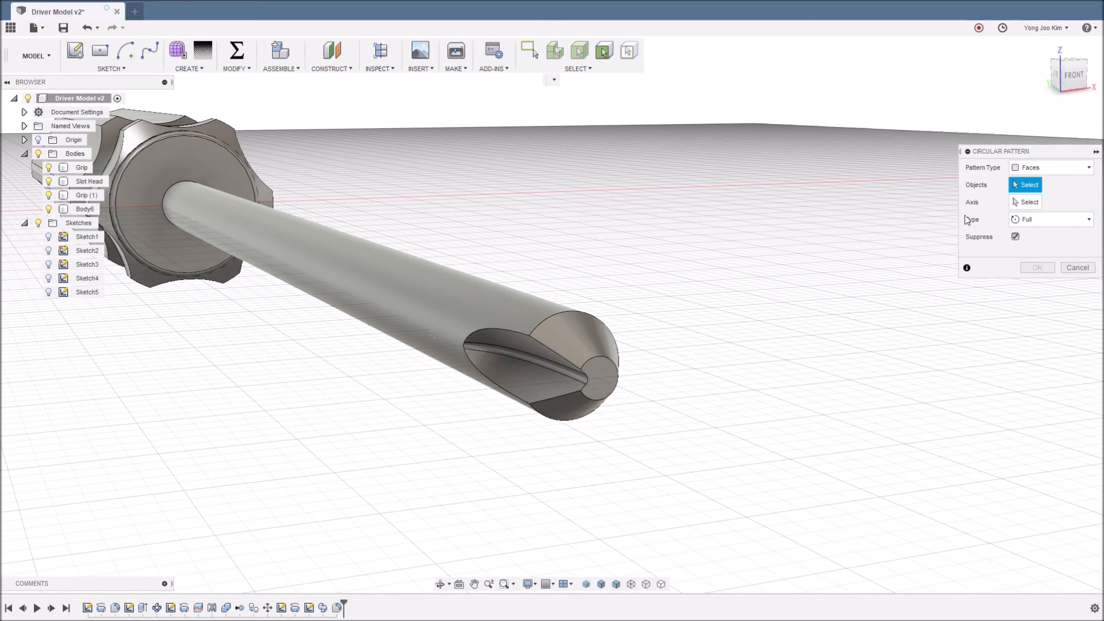
{"action": "left_click", "coordinate": [1080, 168]}
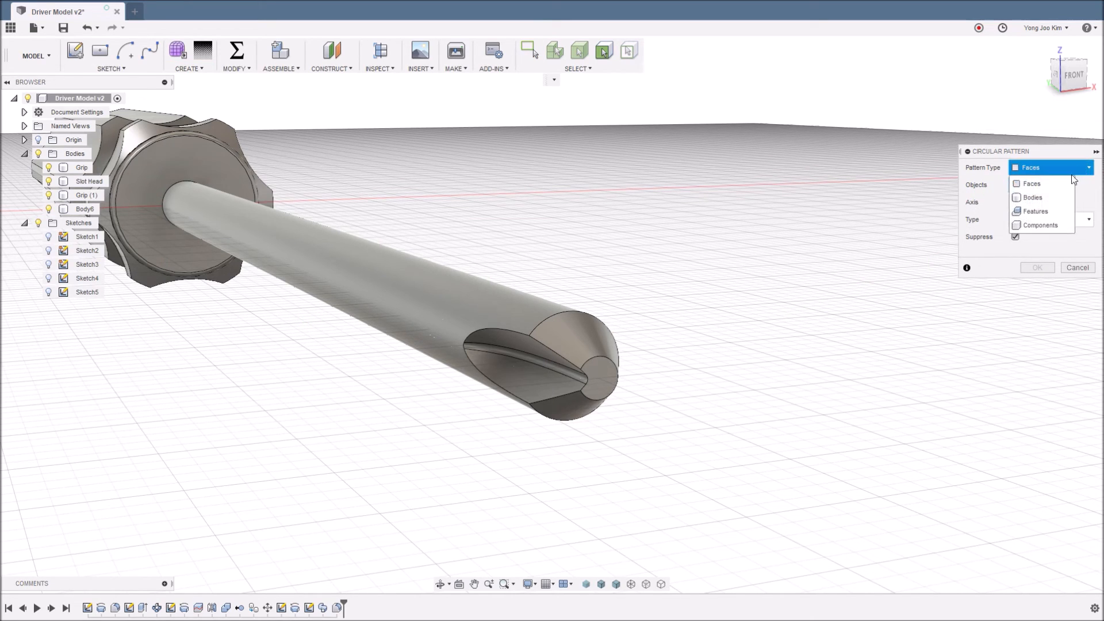
{"action": "left_click", "coordinate": [1042, 211]}
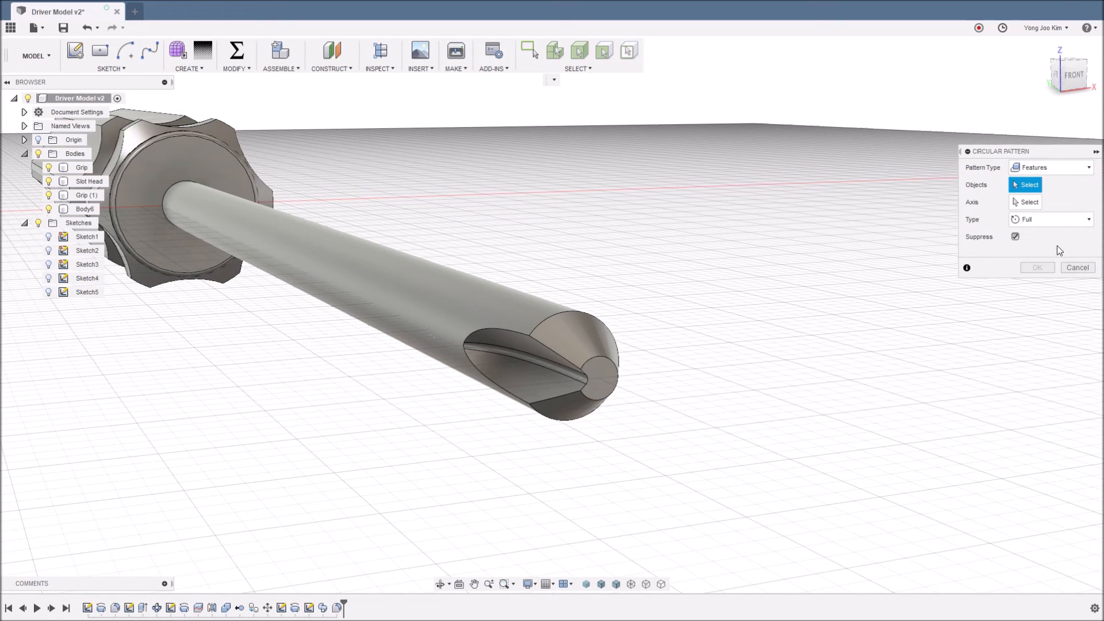
{"action": "left_click", "coordinate": [323, 608]}
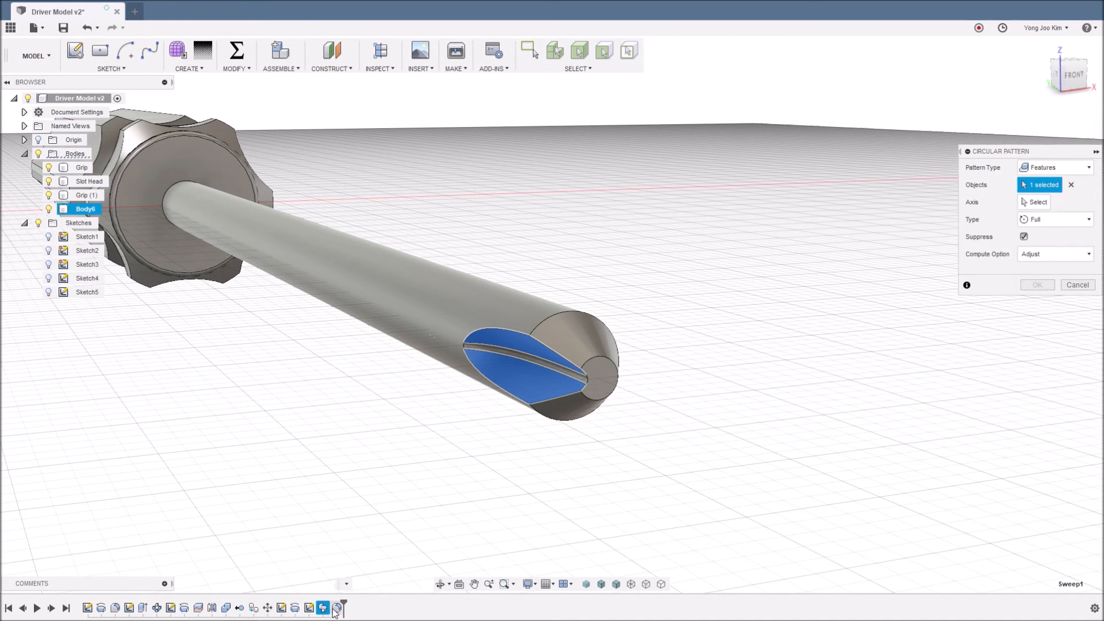
{"action": "left_click", "coordinate": [337, 607], "text": "ctrl"}
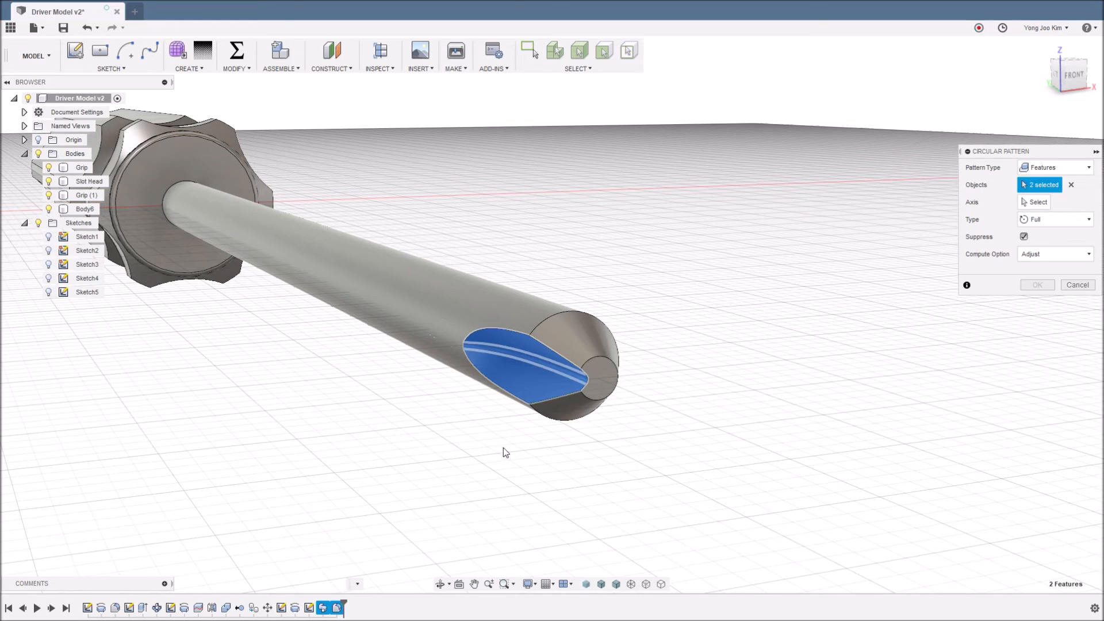
{"action": "left_click", "coordinate": [1034, 202]}
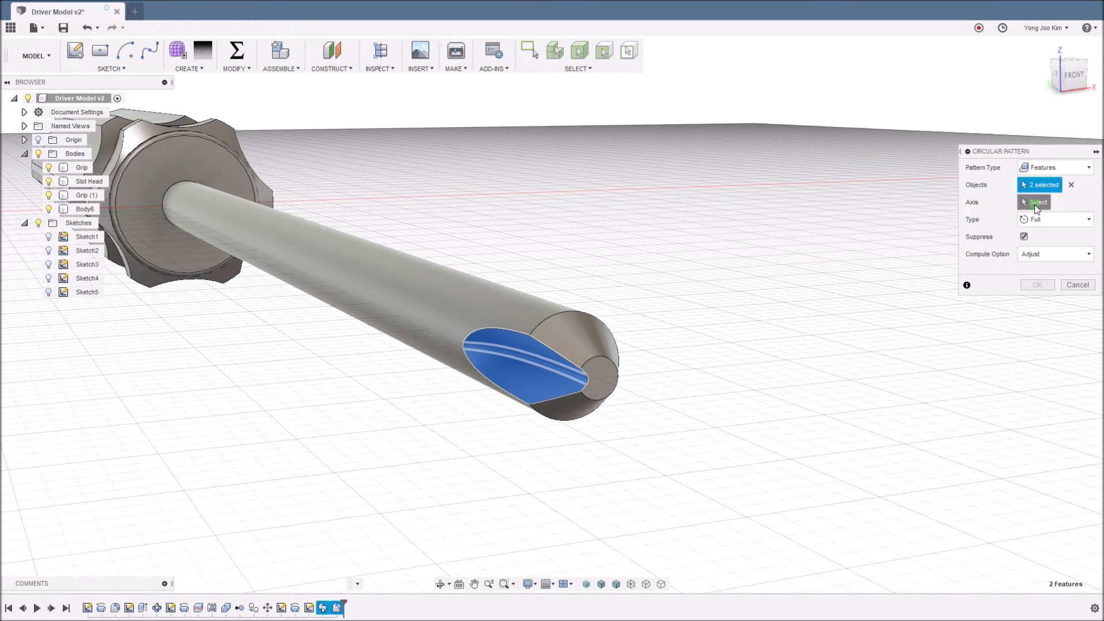
{"action": "left_click", "coordinate": [464, 279]}
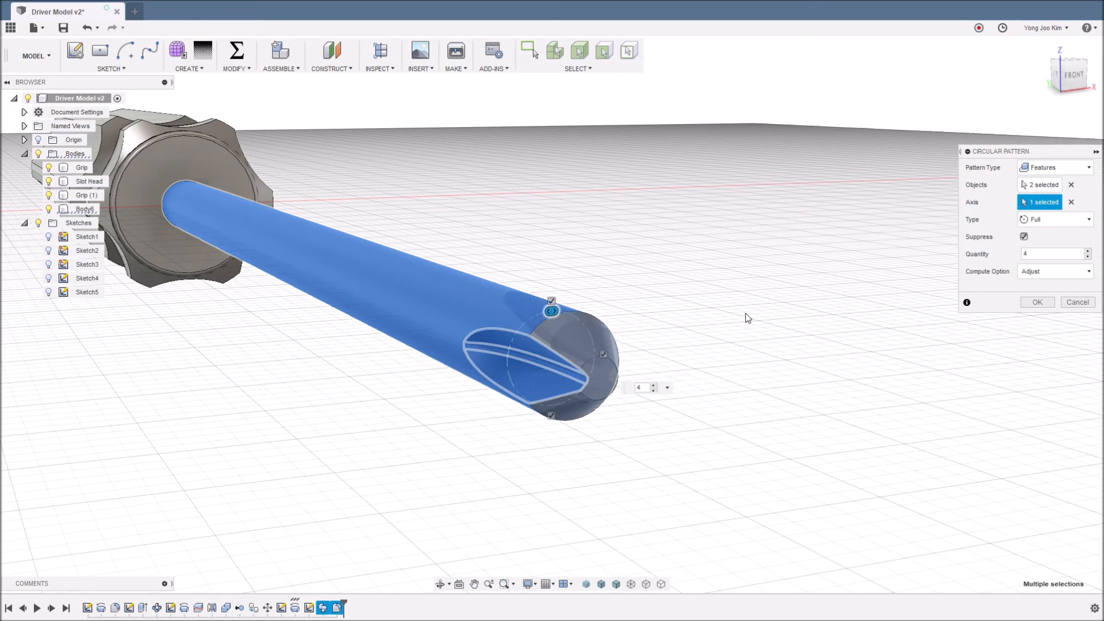
{"action": "left_click", "coordinate": [1026, 303]}
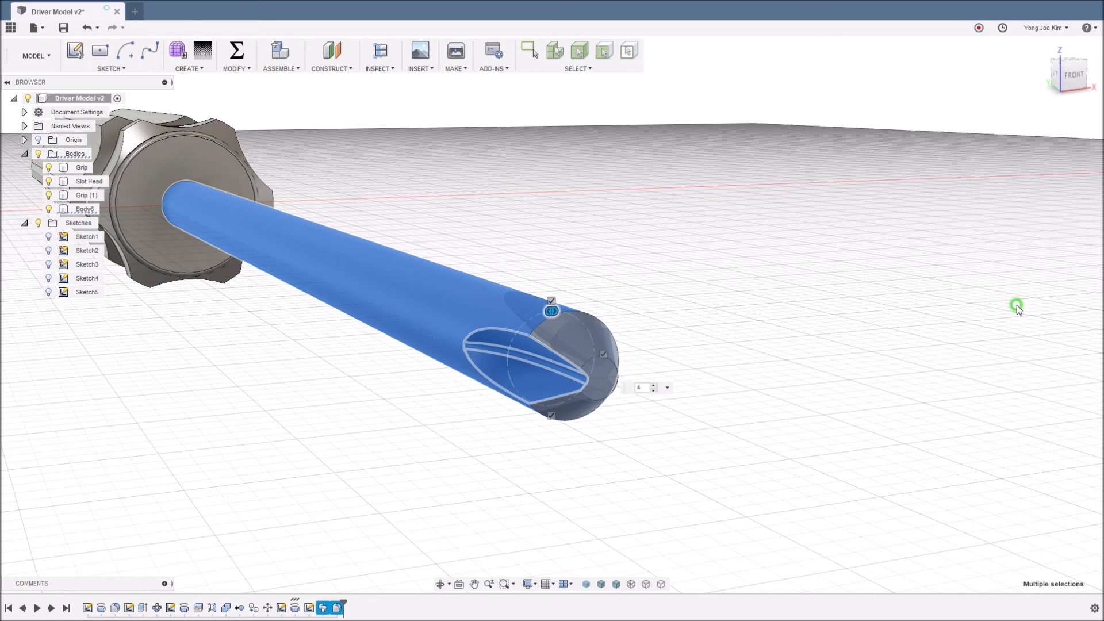
- Roll the design history back to just before the groove's sweep cut
{"action": "middle_click_drag", "start_coordinate": [664, 385], "coordinate": [611, 406], "text": "shift"}
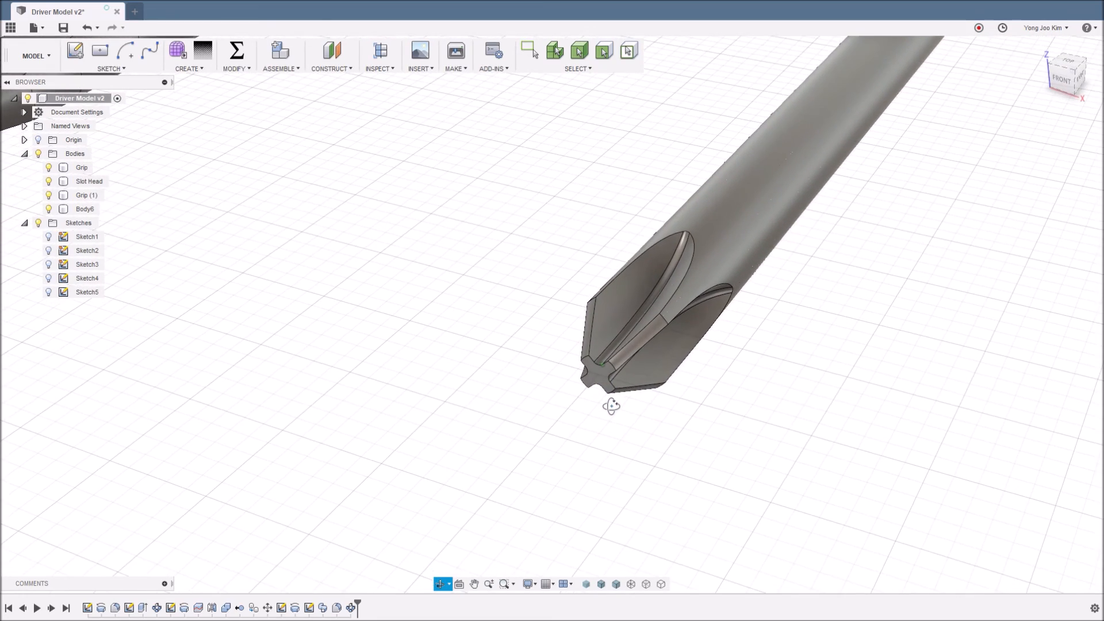
{"action": "scroll", "coordinate": [735, 380], "scroll_direction": "up", "scroll_amount": 5}
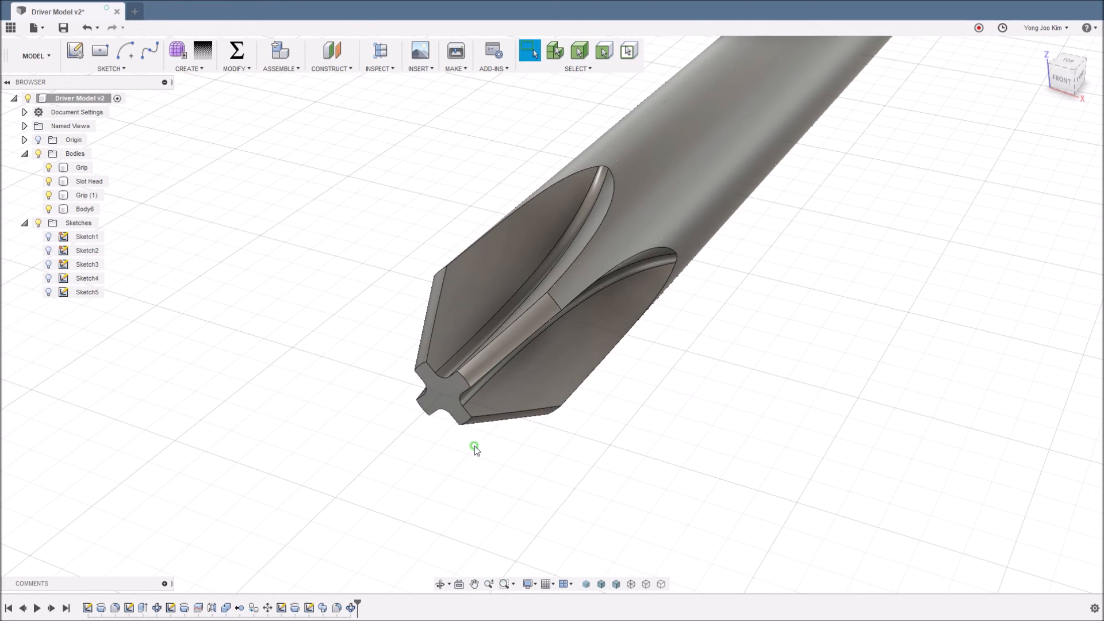
{"action": "left_click_drag", "start_coordinate": [357, 605], "coordinate": [315, 601]}
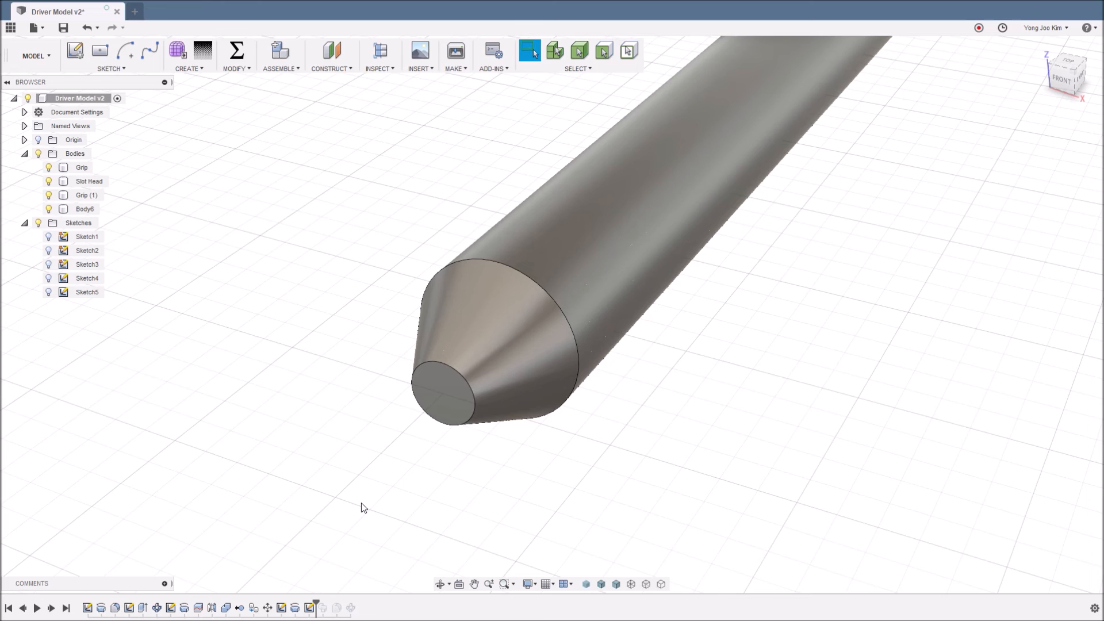
- Fillet the circular edge of the shaft's flat end face with a 1 mm radius and roll the history forward to its end
{"action": "key", "text": "f"}
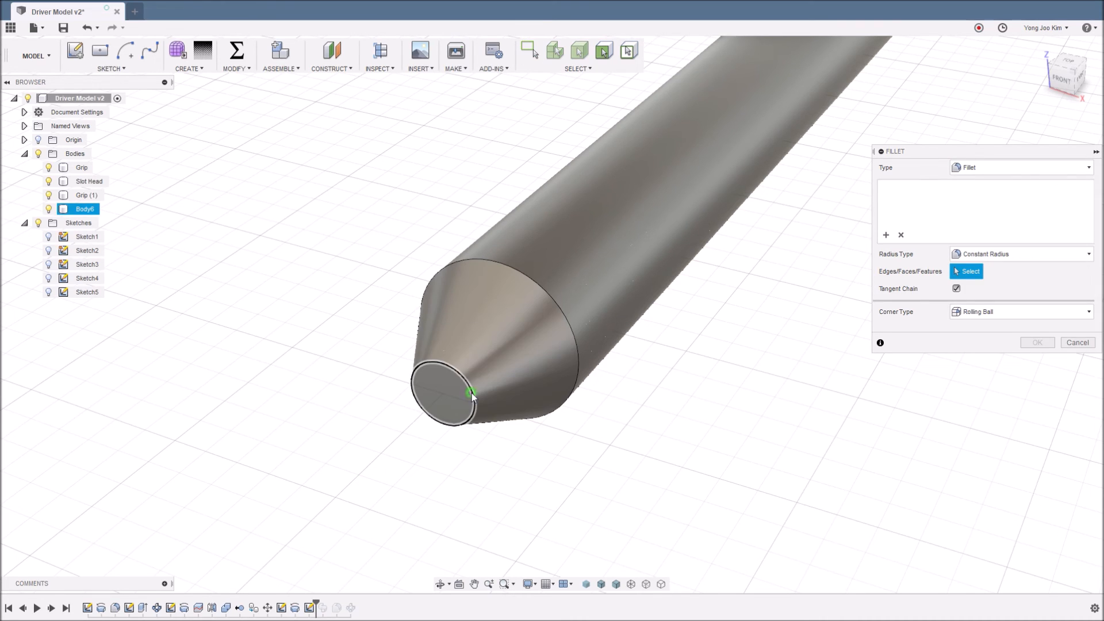
{"action": "left_click", "coordinate": [471, 392]}
{"action": "type", "text": "1"}
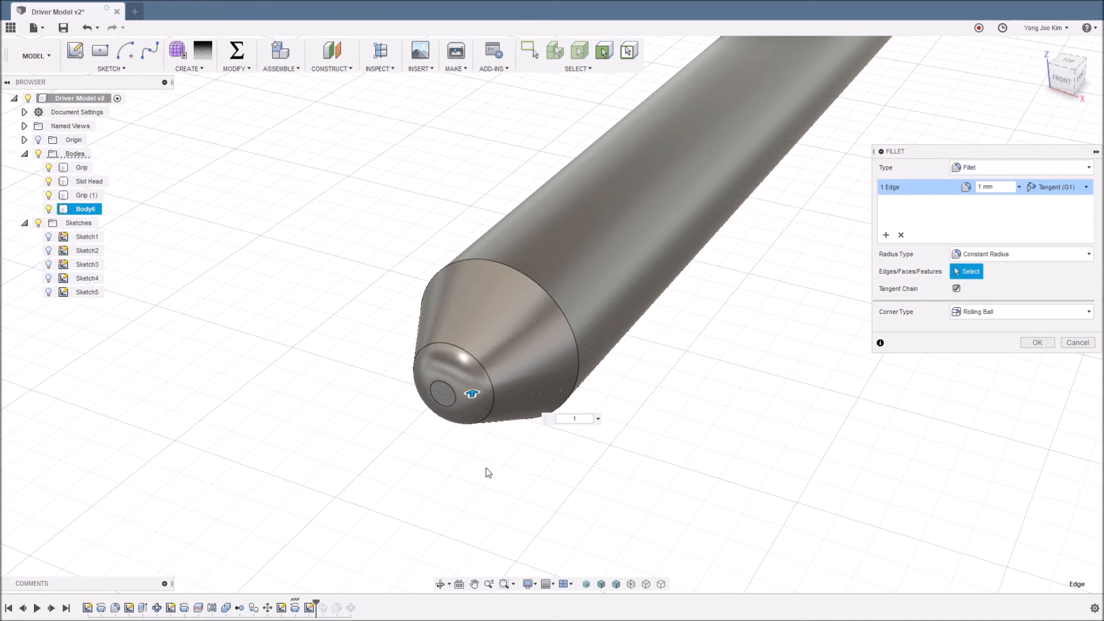
{"action": "key", "text": "Return"}
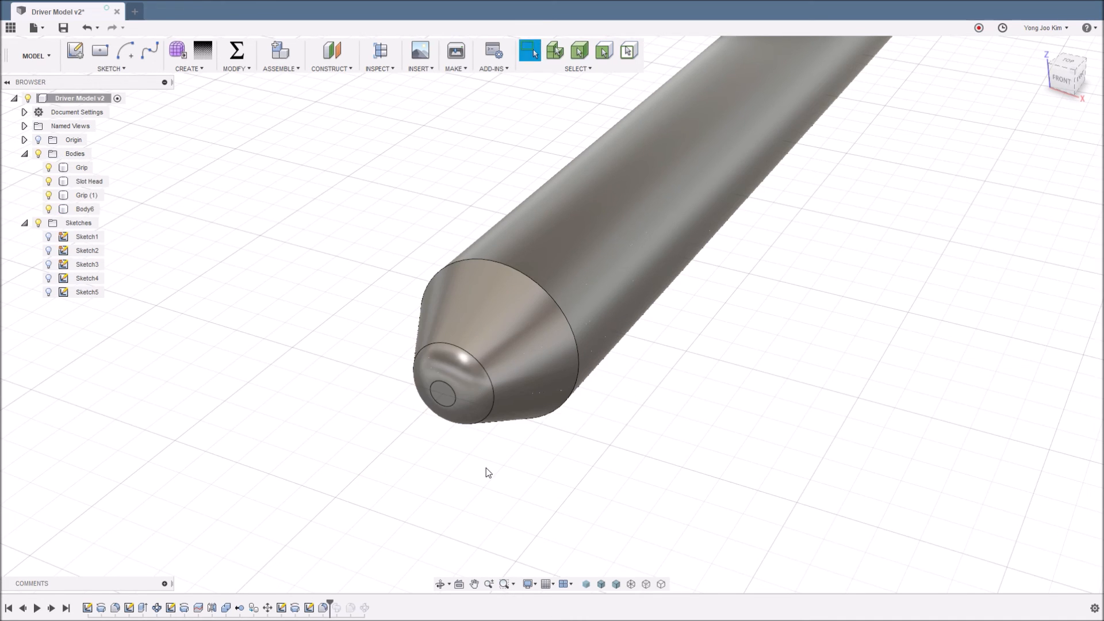
{"action": "left_click", "coordinate": [67, 608]}
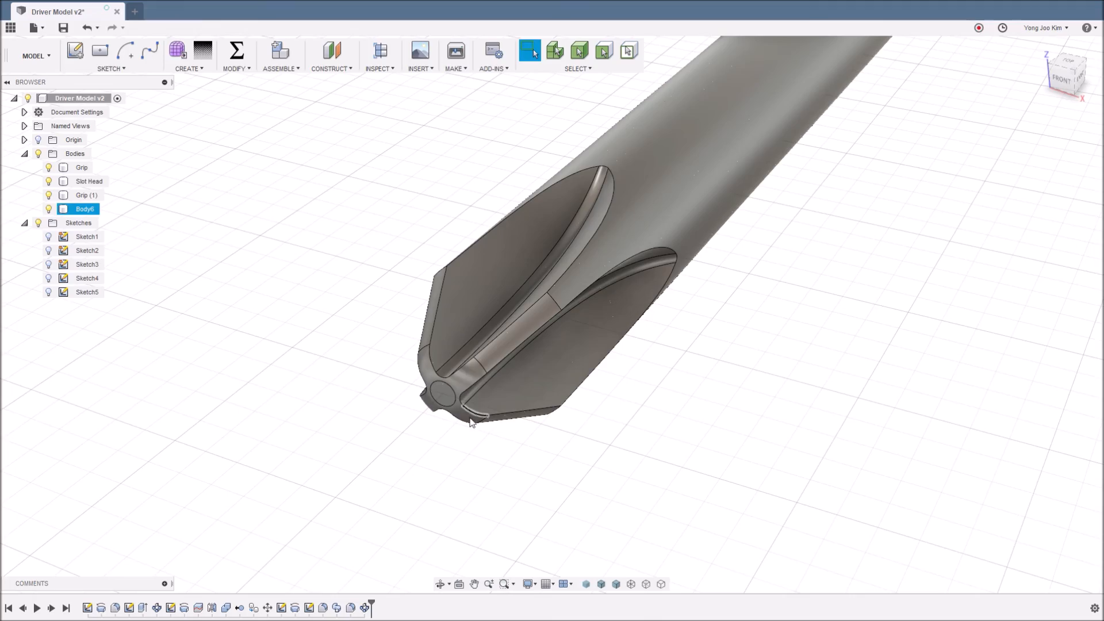
- Examine the rounded cross-shaped tip up close and compare both complete screwdrivers from several angles
{"action": "scroll", "coordinate": [515, 426], "scroll_direction": "down", "scroll_amount": 6}
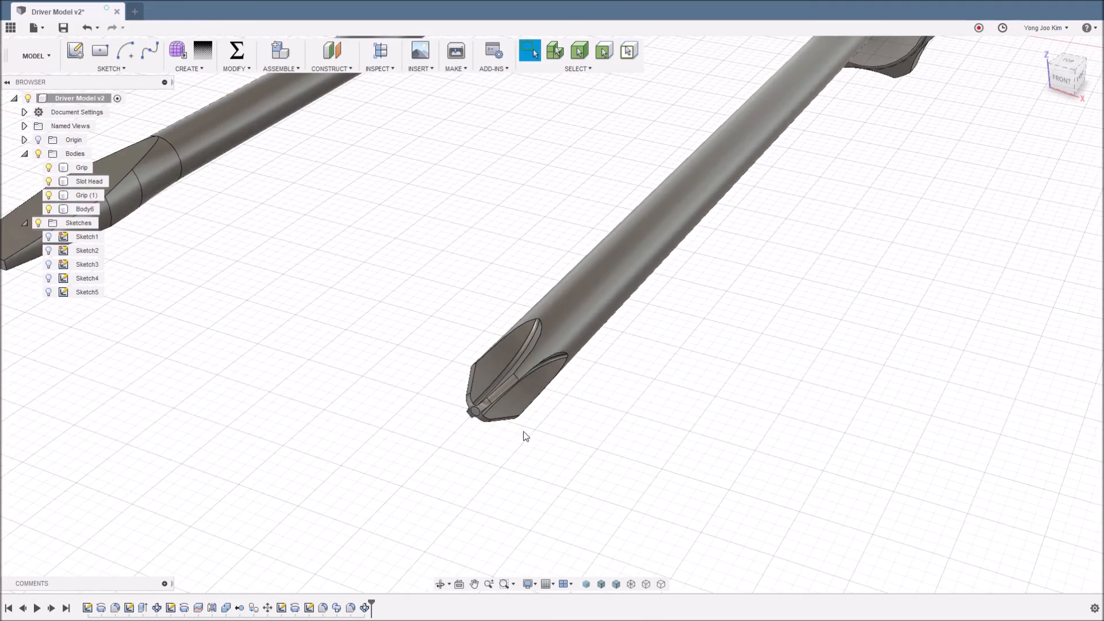
{"action": "scroll", "coordinate": [634, 420], "scroll_direction": "down", "scroll_amount": 2}
{"action": "middle_click_drag", "start_coordinate": [608, 413], "coordinate": [617, 376], "text": "shift"}
{"action": "left_click", "coordinate": [633, 265]}
{"action": "middle_click_drag", "start_coordinate": [633, 266], "coordinate": [607, 360]}
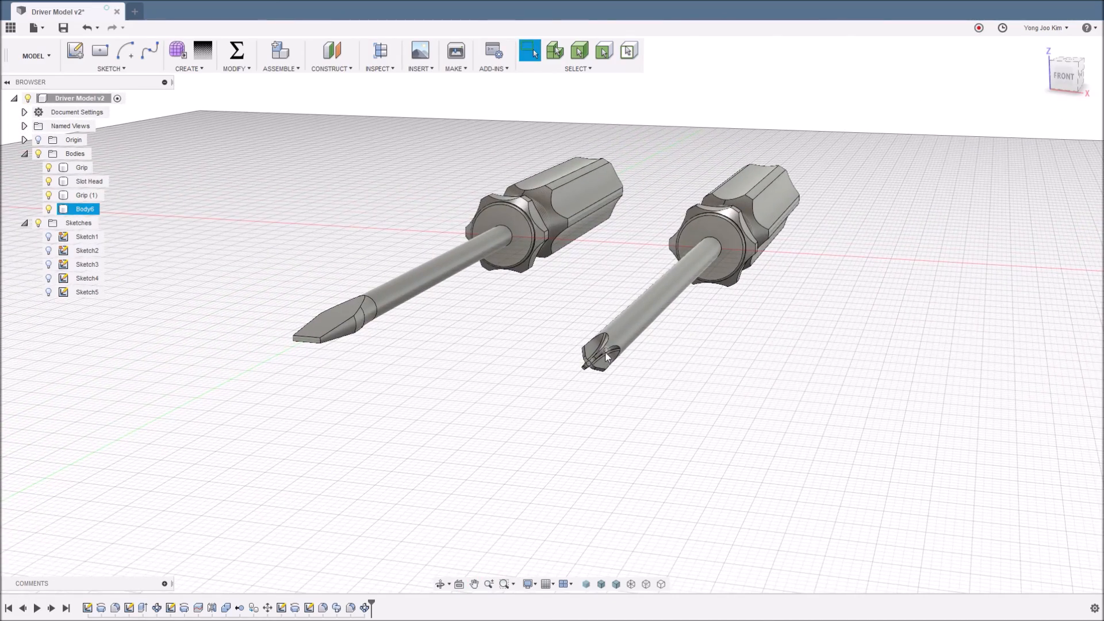
{"action": "scroll", "coordinate": [606, 357], "scroll_direction": "up", "scroll_amount": 8}
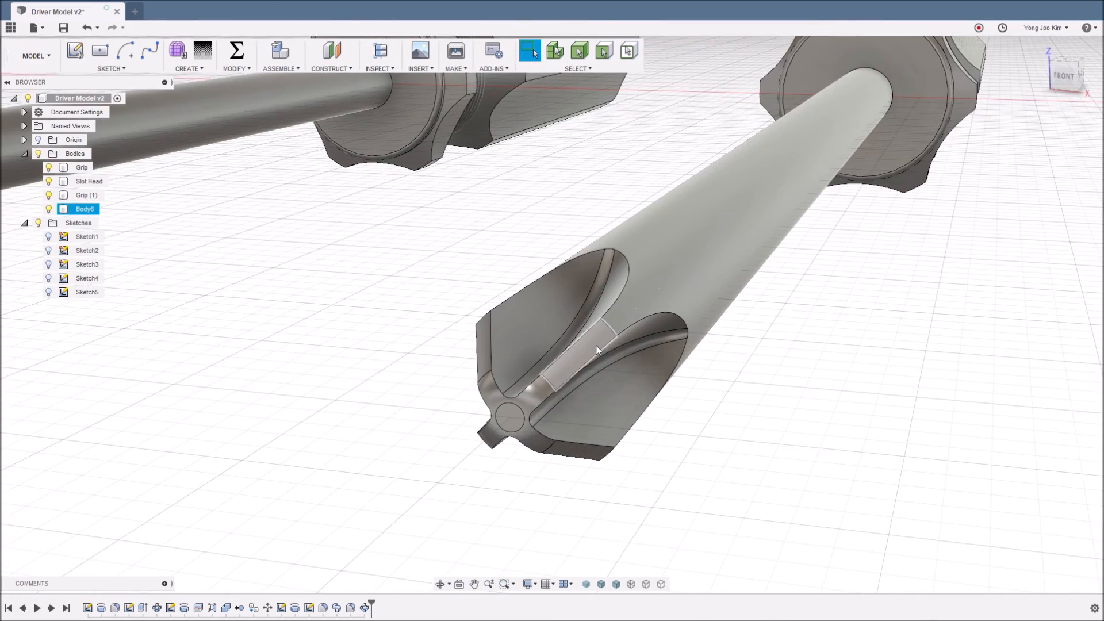
{"action": "middle_click_drag", "start_coordinate": [595, 348], "coordinate": [571, 390], "text": "shift"}
{"action": "scroll", "coordinate": [583, 391], "scroll_direction": "down", "scroll_amount": 5}
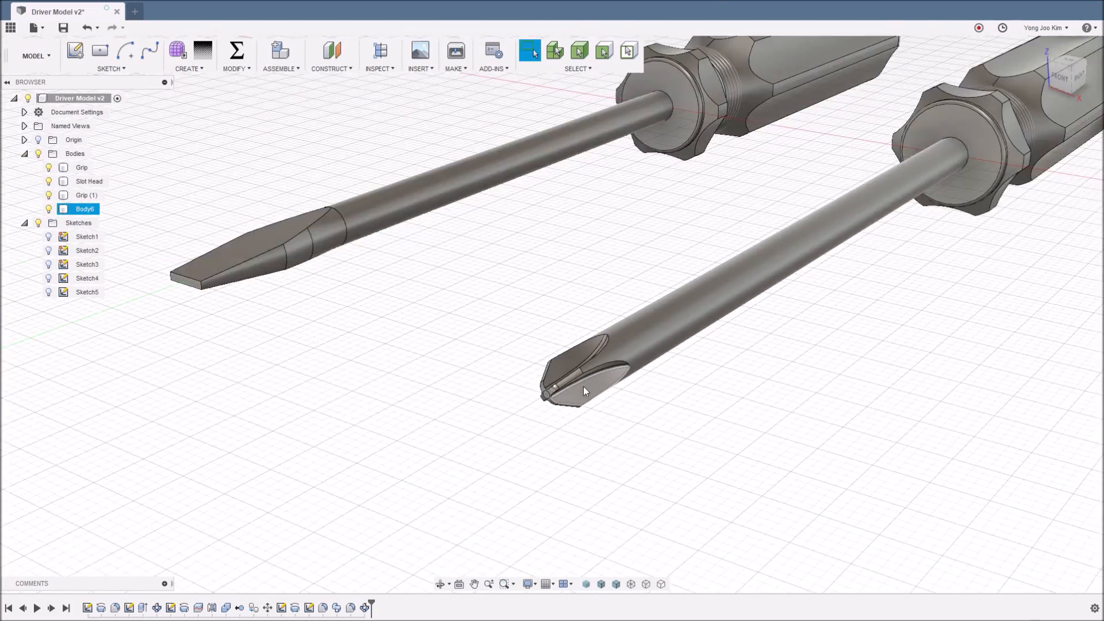
{"action": "scroll", "coordinate": [583, 386], "scroll_direction": "down", "scroll_amount": 5}
{"action": "middle_click_drag", "start_coordinate": [690, 392], "coordinate": [638, 395], "text": "shift"}
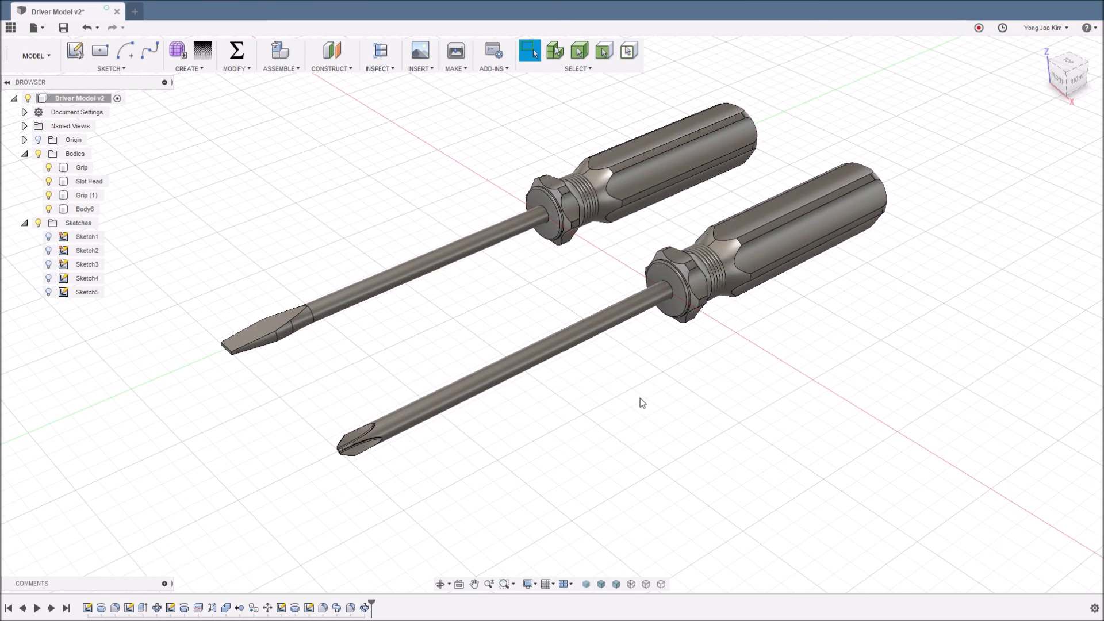
- Rename Body6 as Cross Head and save the design as a new version with the description User Saved
{"action": "double_click", "coordinate": [84, 208]}
{"action": "type", "text": "Cross Head"}
{"action": "key", "text": "Return"}
{"action": "left_click", "coordinate": [219, 256]}
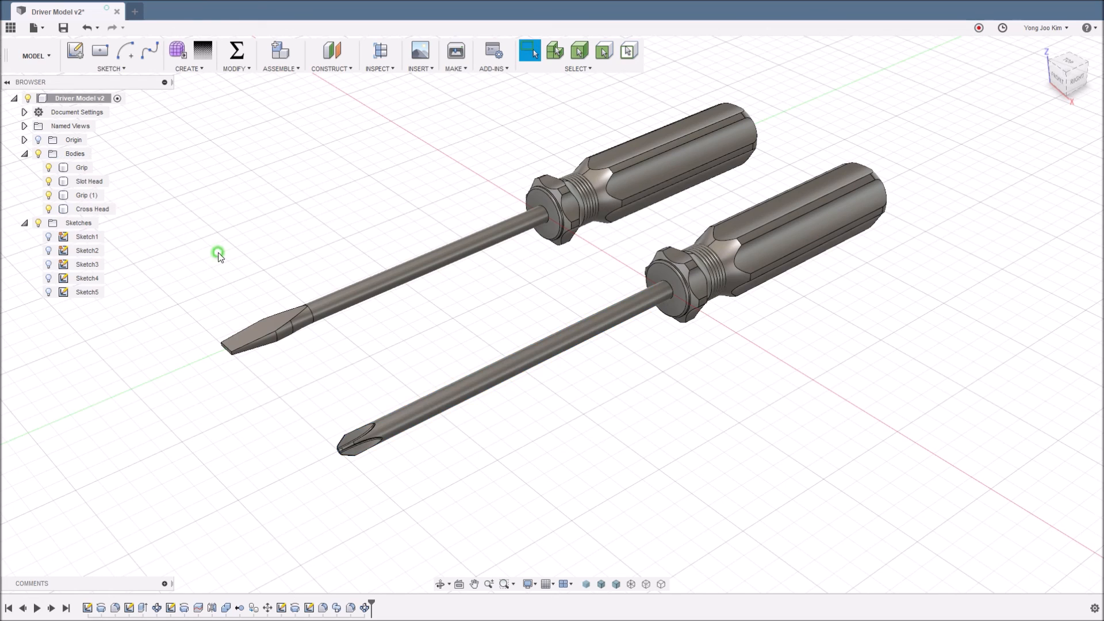
{"action": "left_click", "coordinate": [63, 28]}
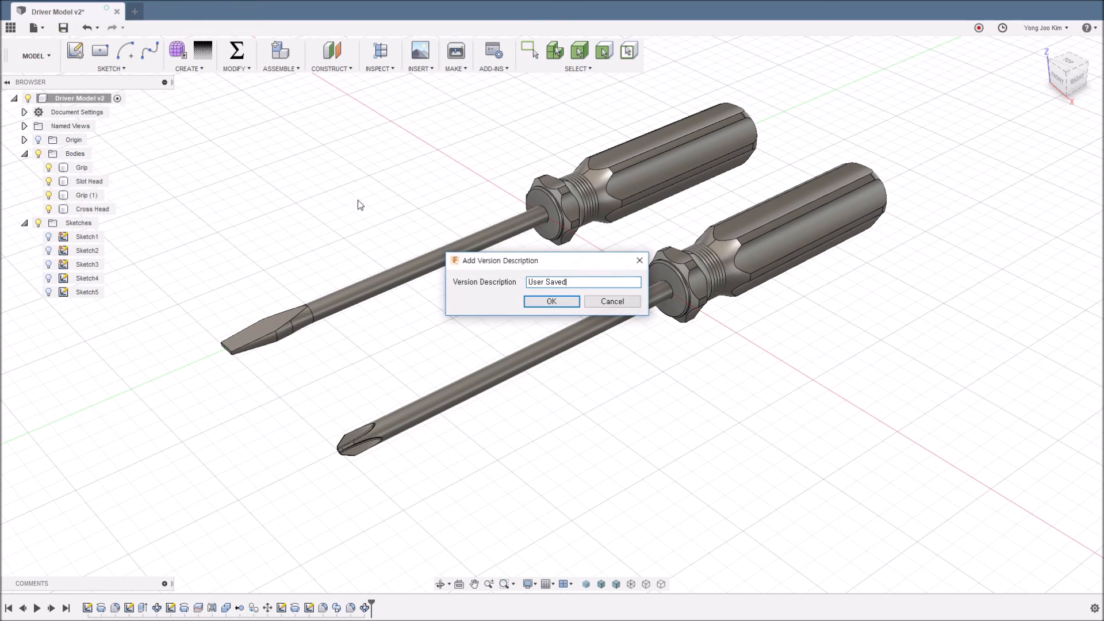
{"action": "left_click", "coordinate": [551, 303]}
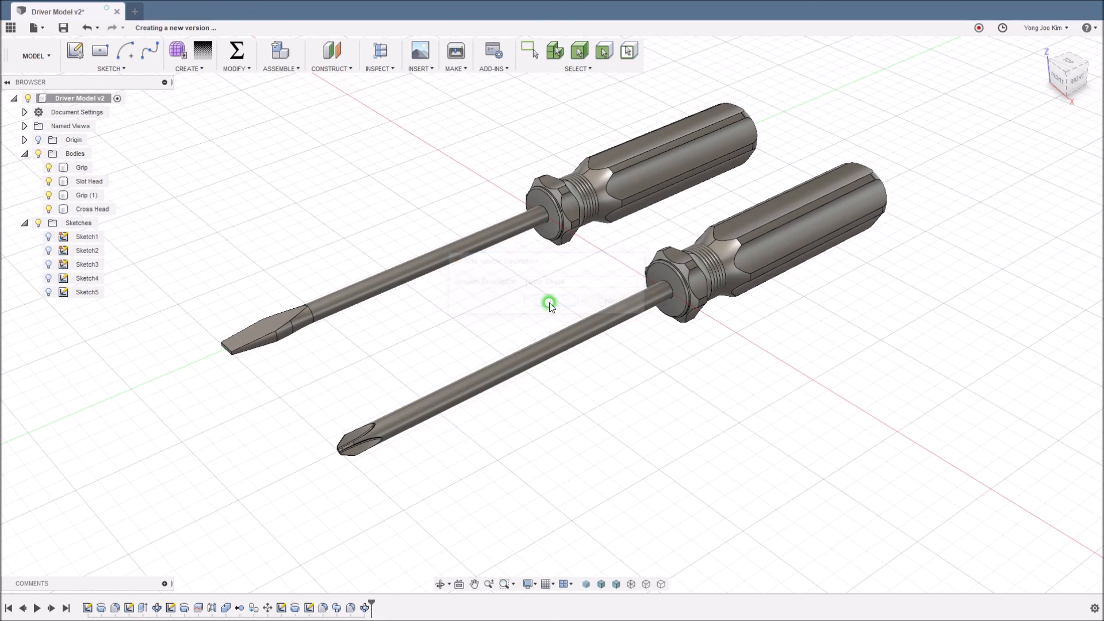